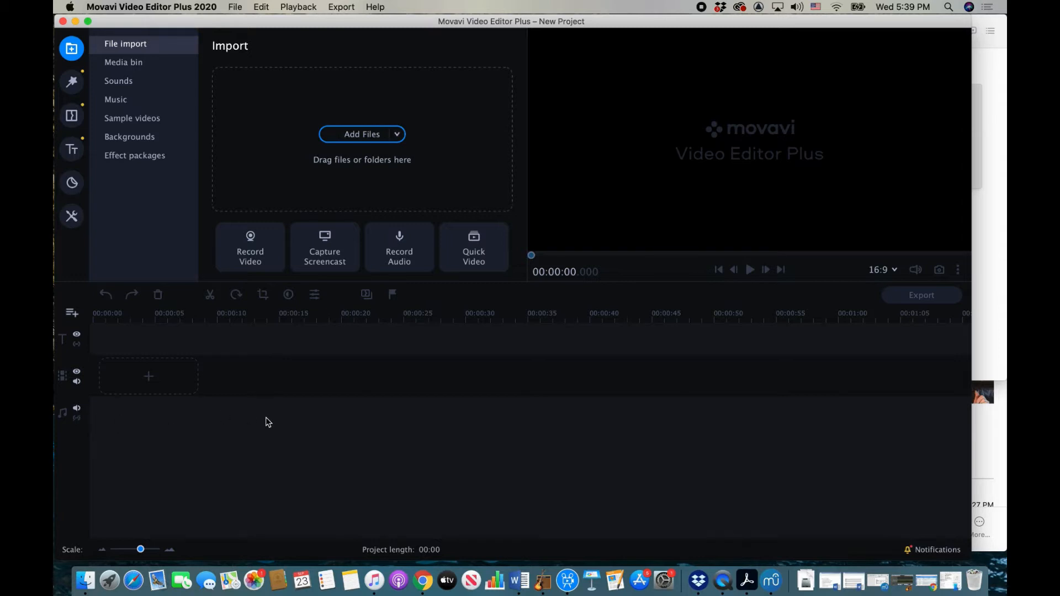
# Step: Dismiss the track-type list without adding a track and show the empty Media bin
pyautogui.click(71, 313)
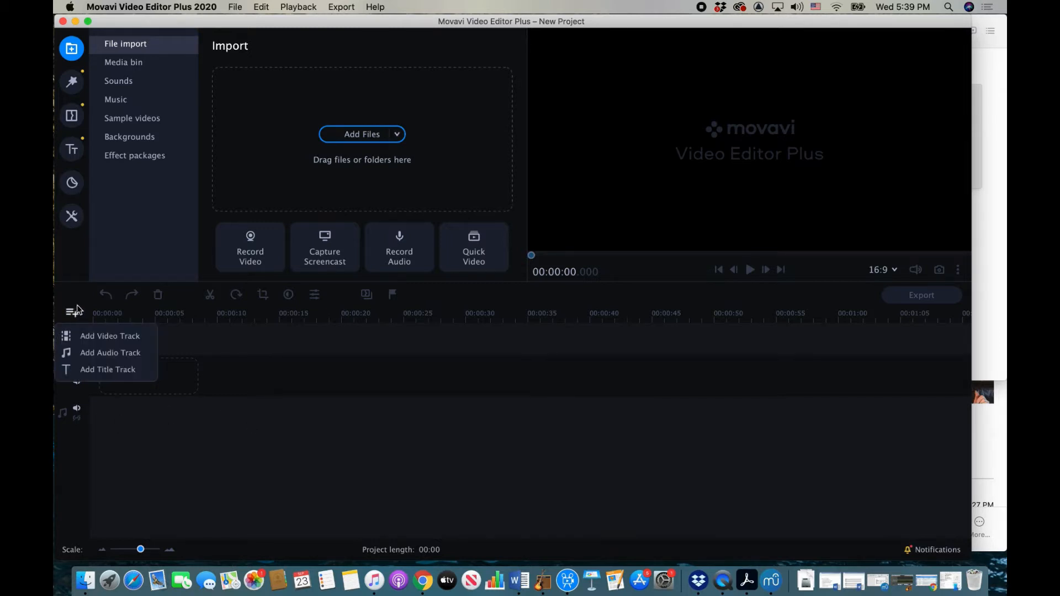
pyautogui.click(77, 300)
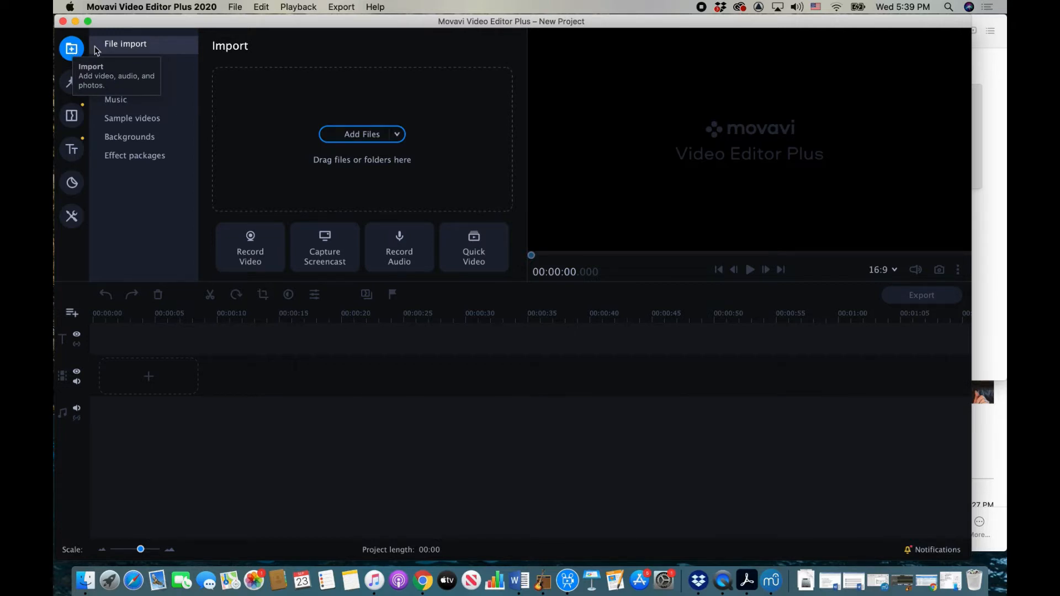
pyautogui.click(149, 62)
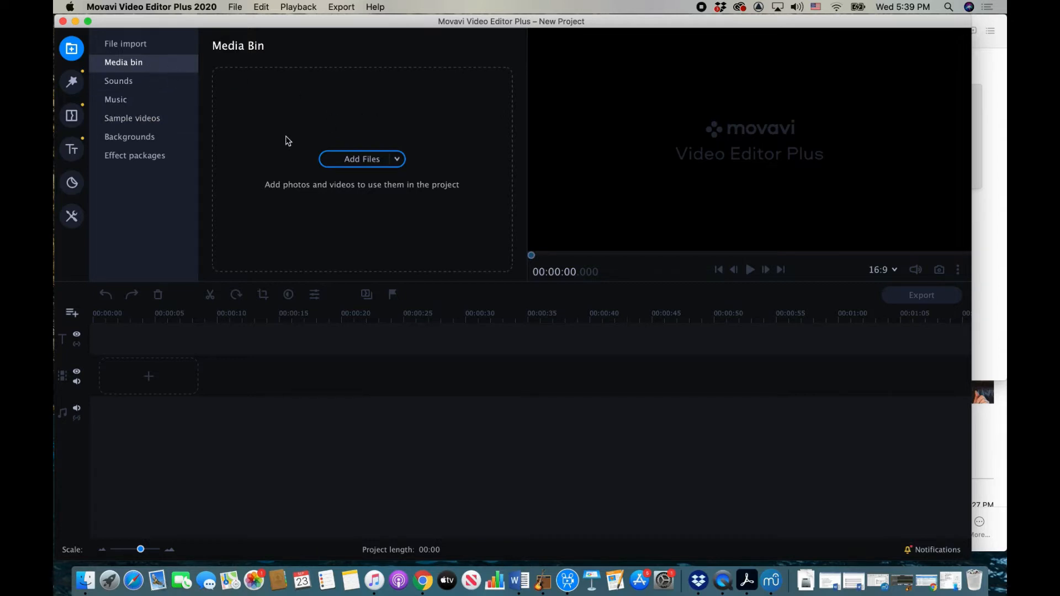
pyautogui.click(72, 82)
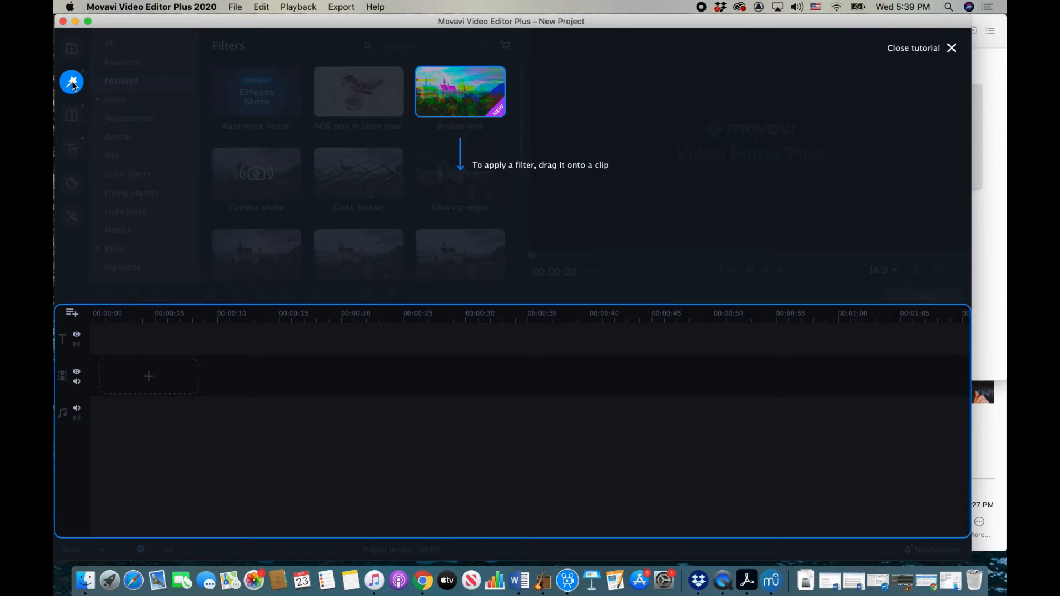
pyautogui.click(73, 117)
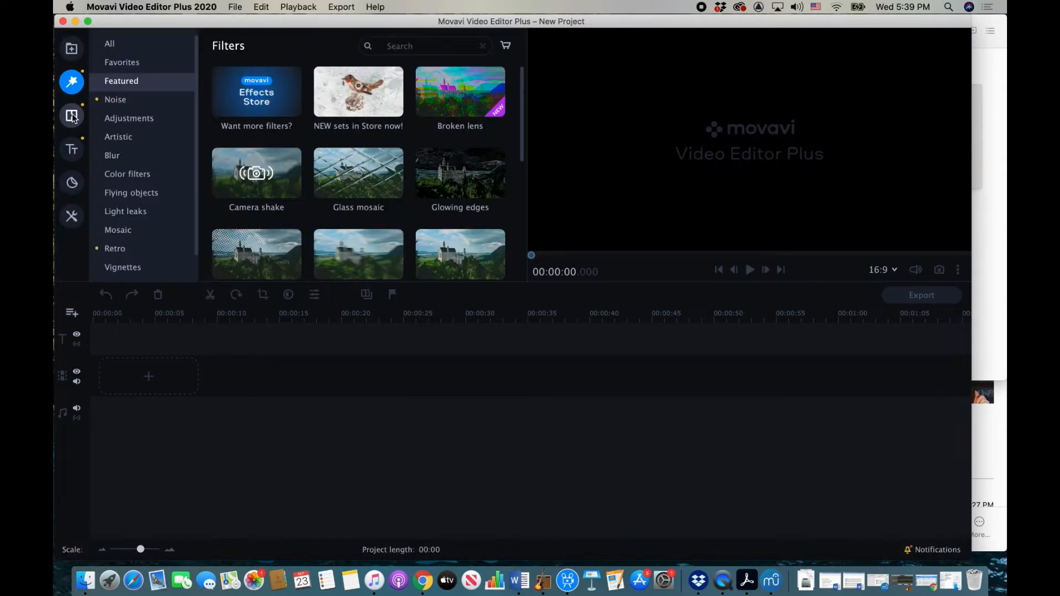
pyautogui.click(72, 116)
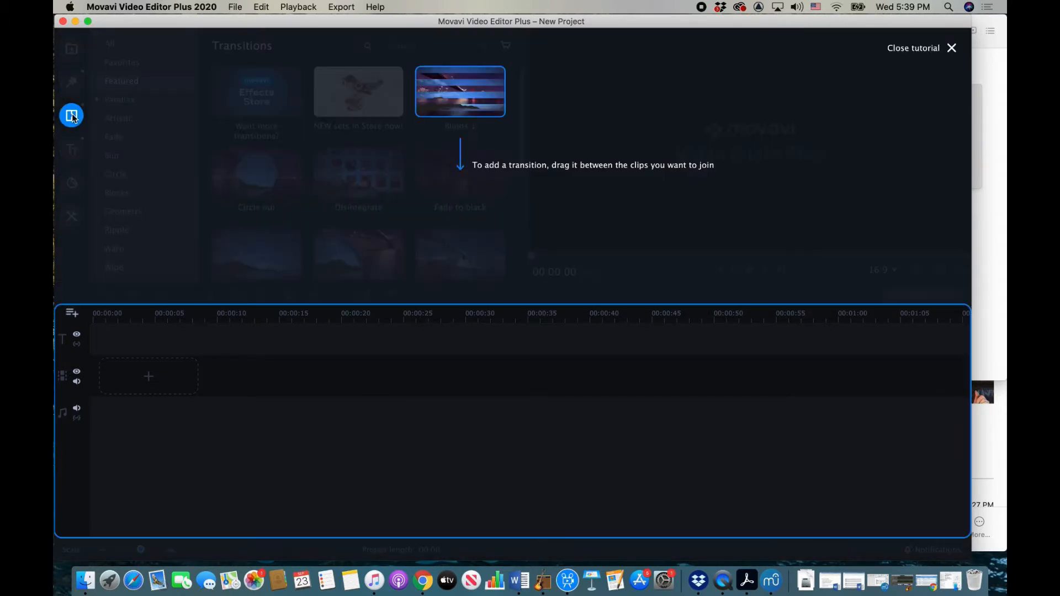
pyautogui.click(72, 117)
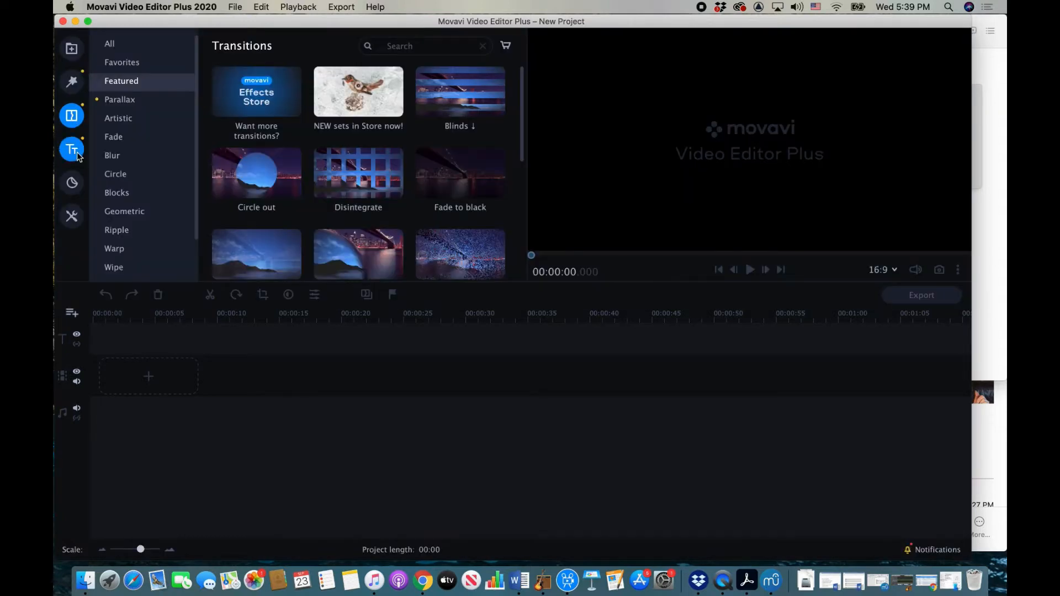
pyautogui.click(77, 154)
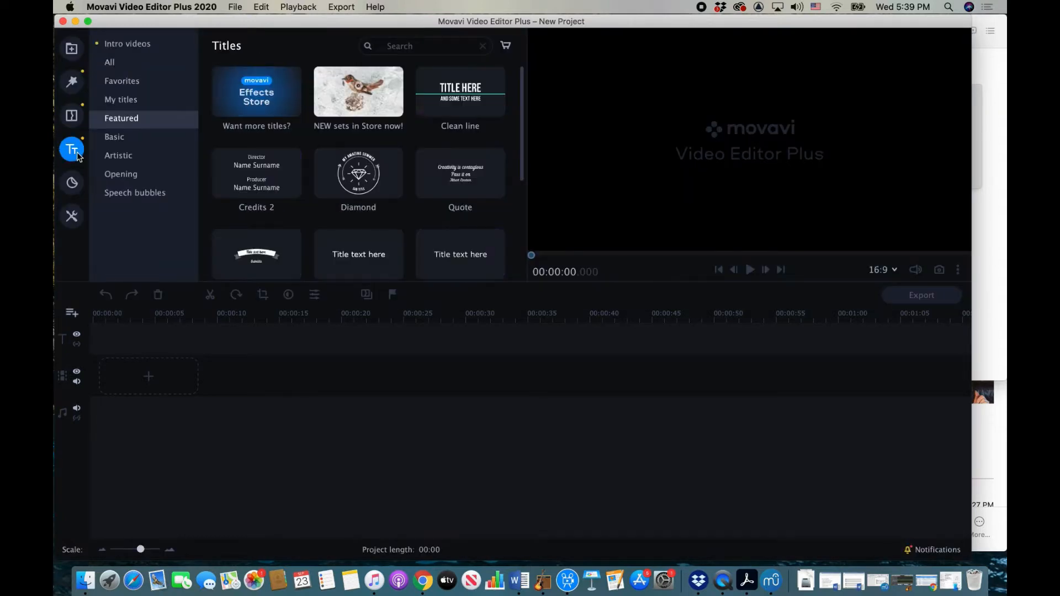
pyautogui.click(72, 183)
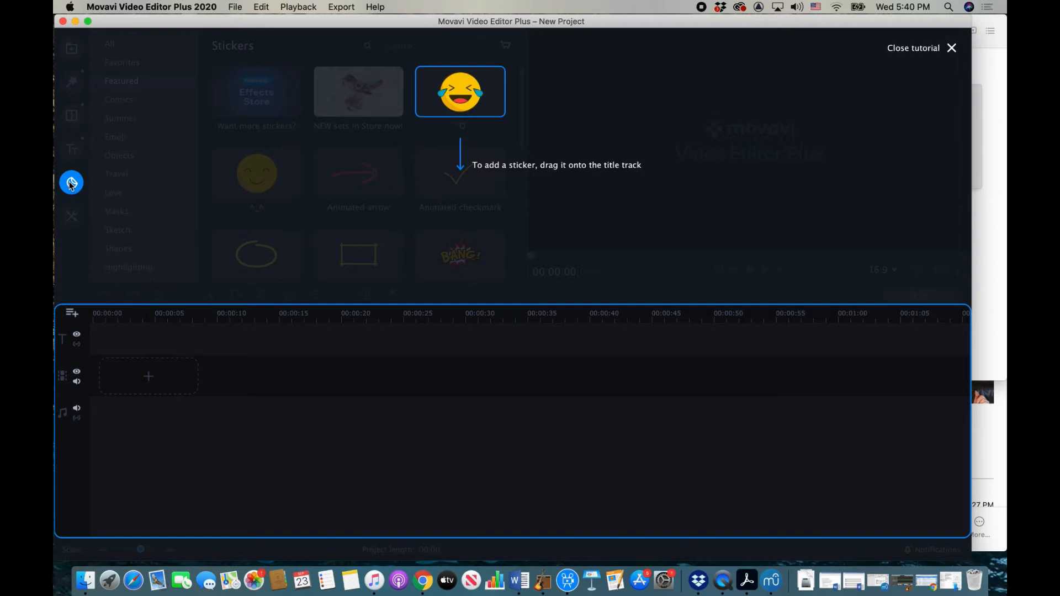
pyautogui.click(71, 183)
pyautogui.click(72, 217)
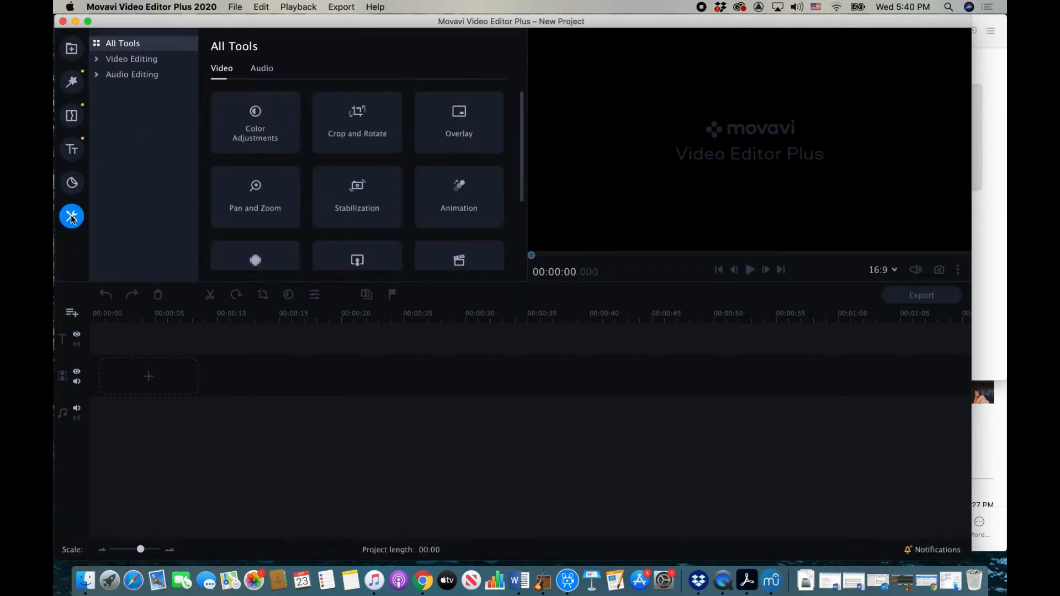
pyautogui.click(99, 59)
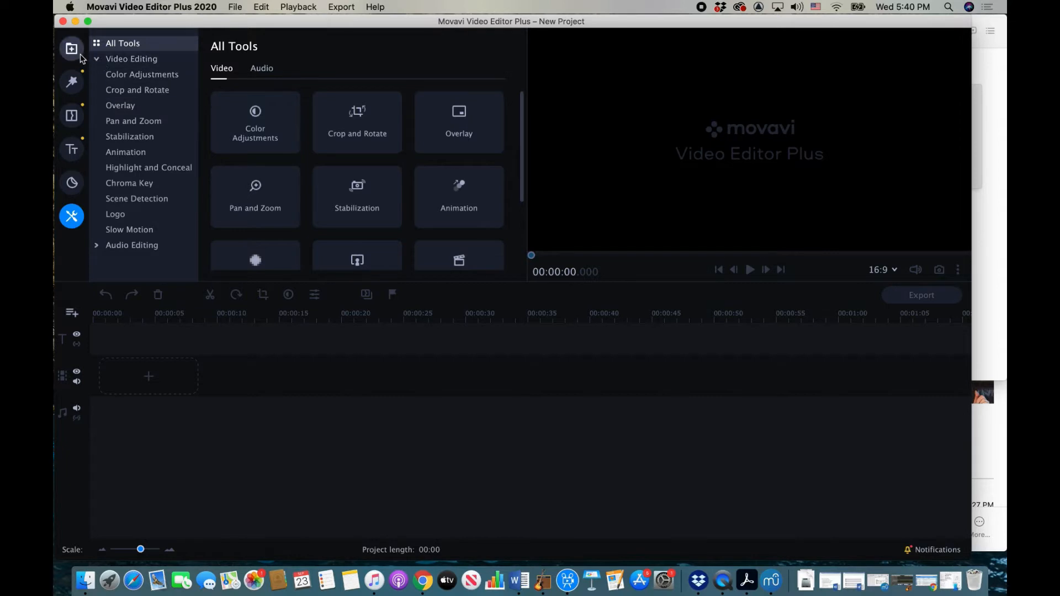
pyautogui.click(74, 53)
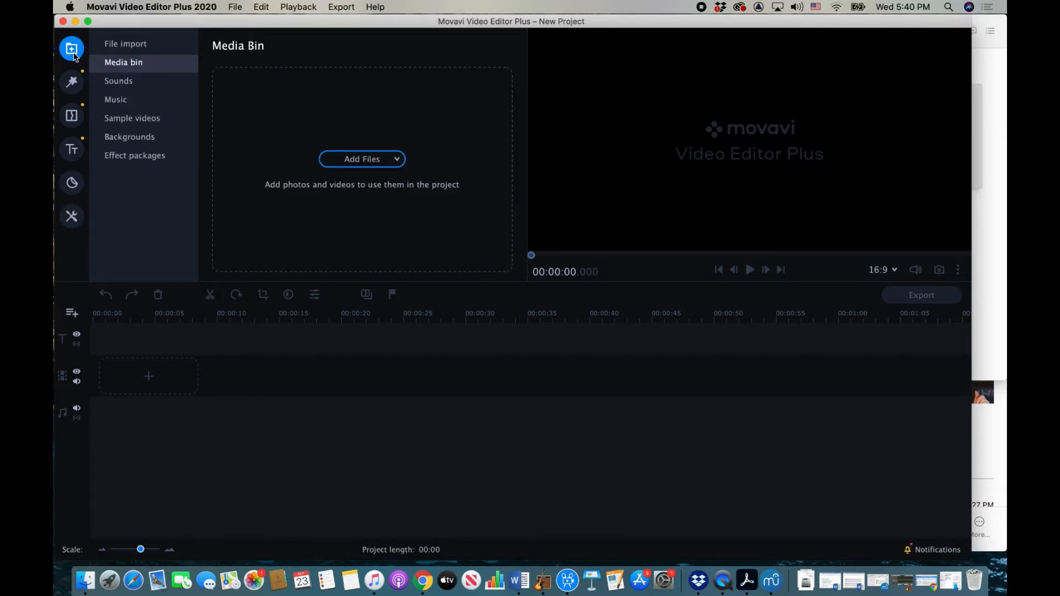
# Step: Place the Black background from Backgrounds onto the video track
pyautogui.click(125, 138)
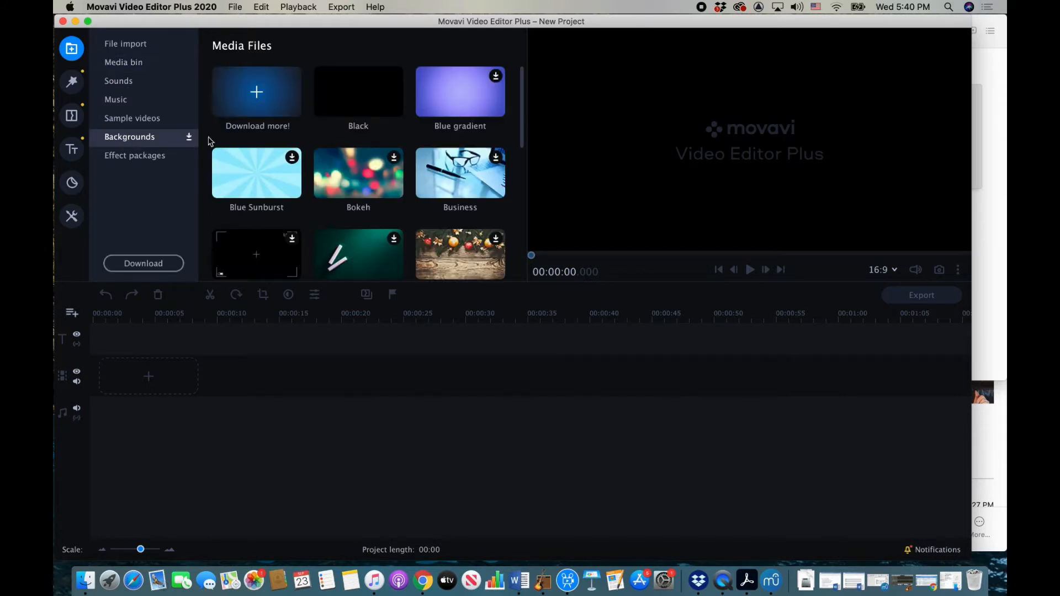
pyautogui.scroll(-1, 385, 220)
pyautogui.scroll(-10, 385, 220)
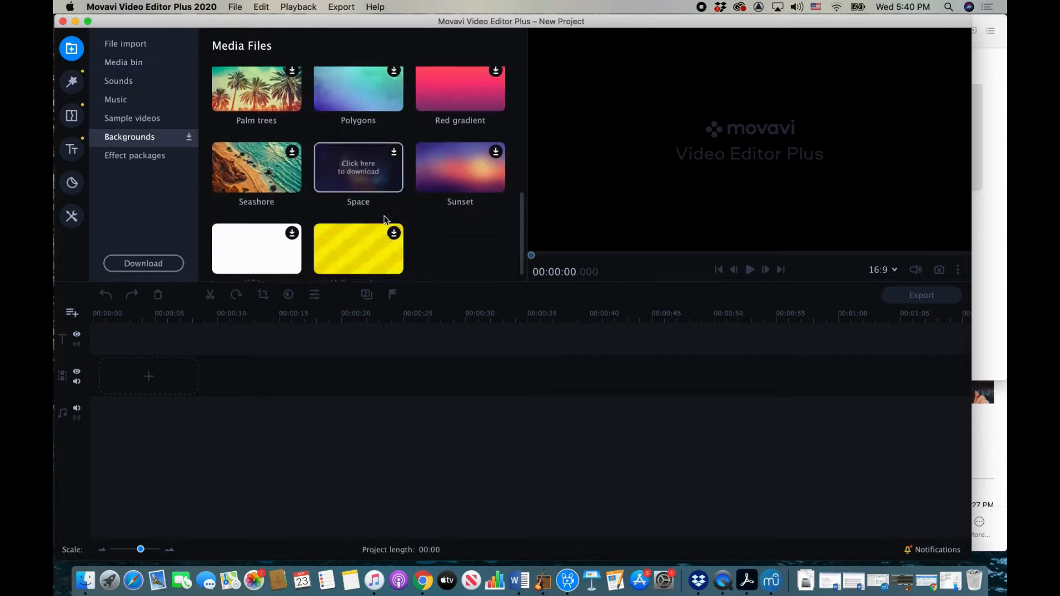
pyautogui.scroll(5, 387, 221)
pyautogui.scroll(5, 386, 220)
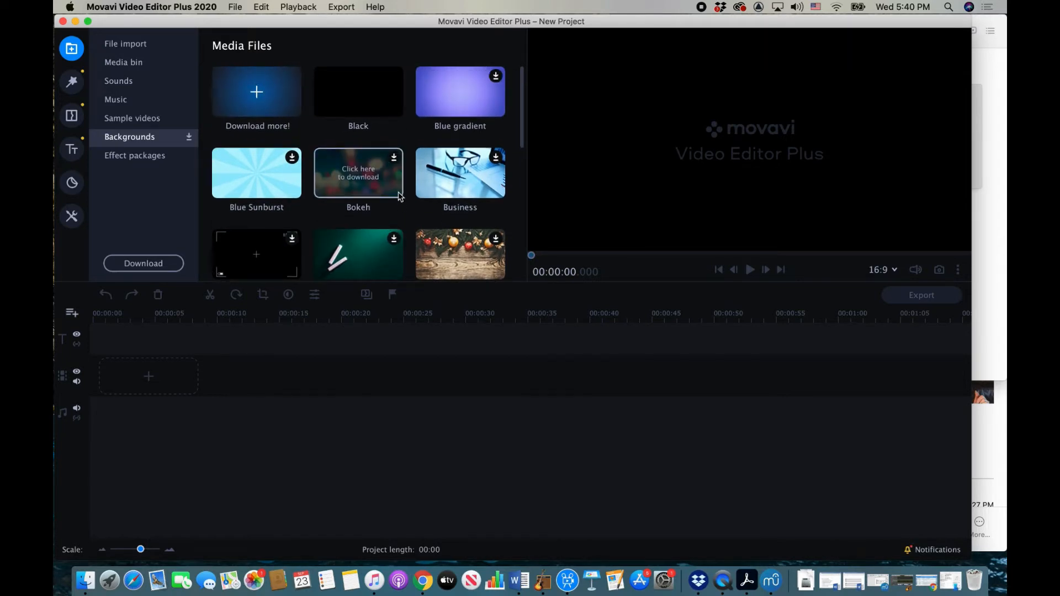
pyautogui.moveTo(369, 96); pyautogui.dragTo(947, 407)
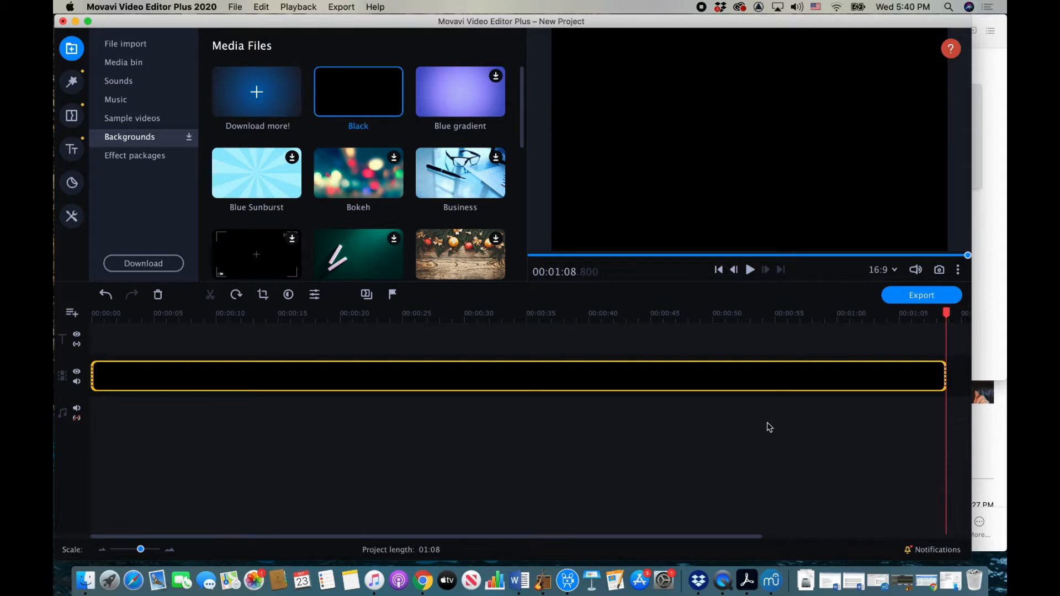
# Step: Zoom out the timeline and stretch the black clip so the project ends at 03:56
pyautogui.hscroll(5, 769, 427)
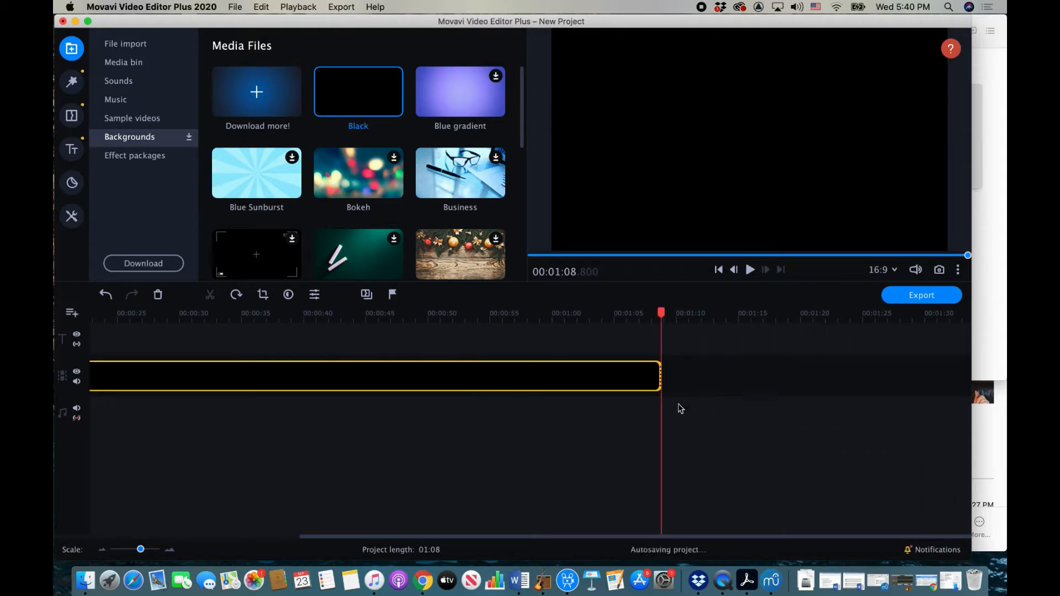
pyautogui.moveTo(142, 550); pyautogui.dragTo(132, 550)
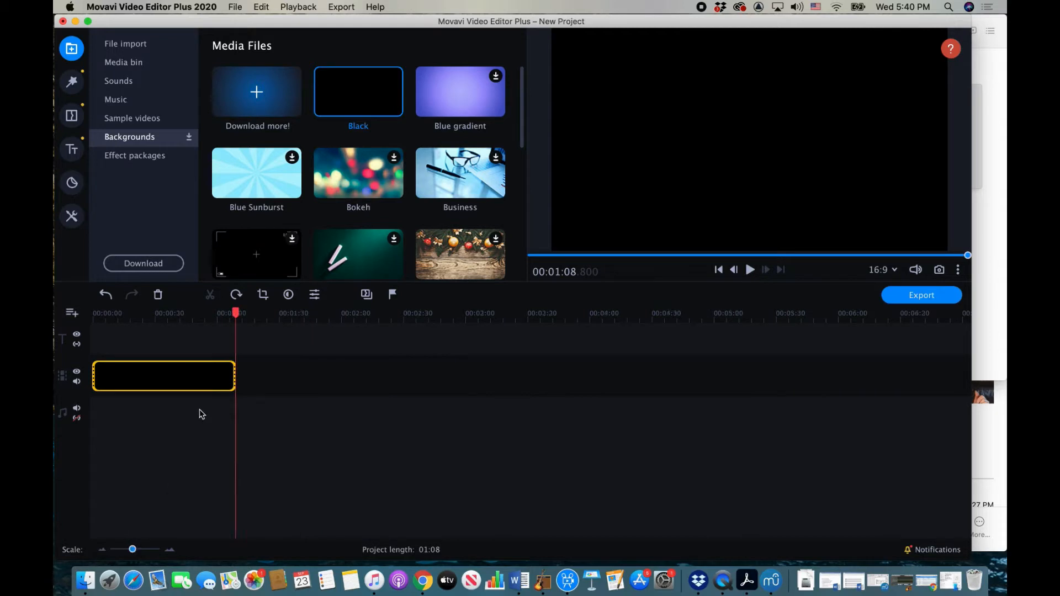
pyautogui.moveTo(234, 378); pyautogui.dragTo(576, 401)
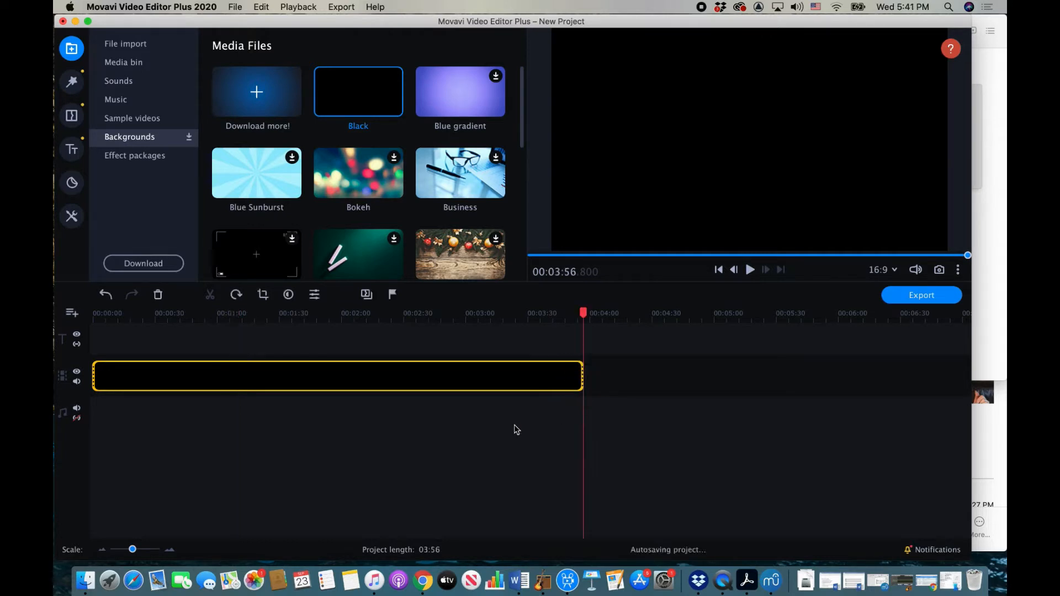
pyautogui.moveTo(132, 549); pyautogui.dragTo(141, 550)
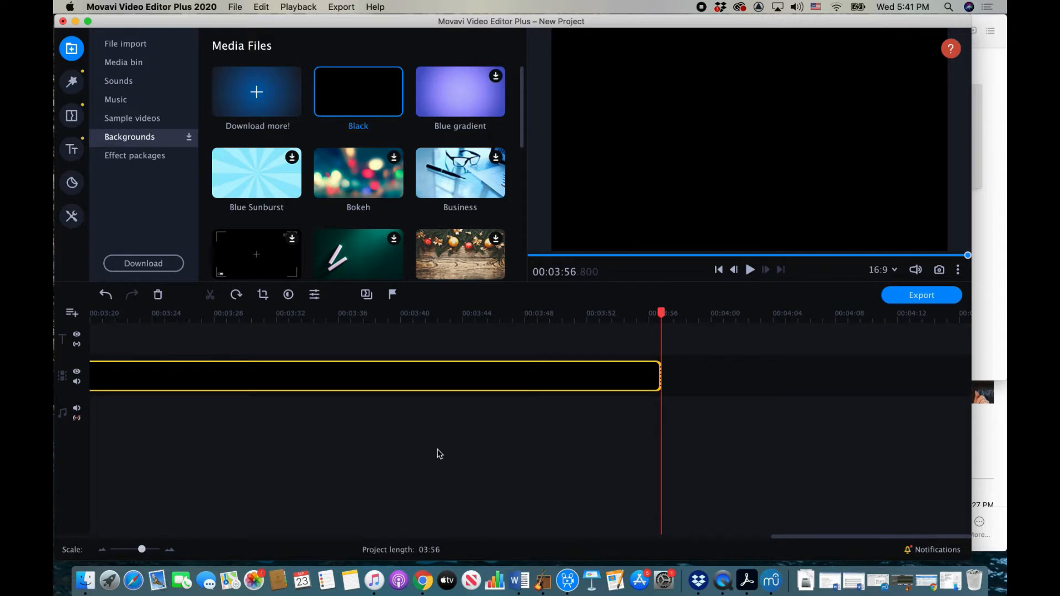
pyautogui.hscroll(-10, 439, 454)
pyautogui.hscroll(-10, 439, 454)
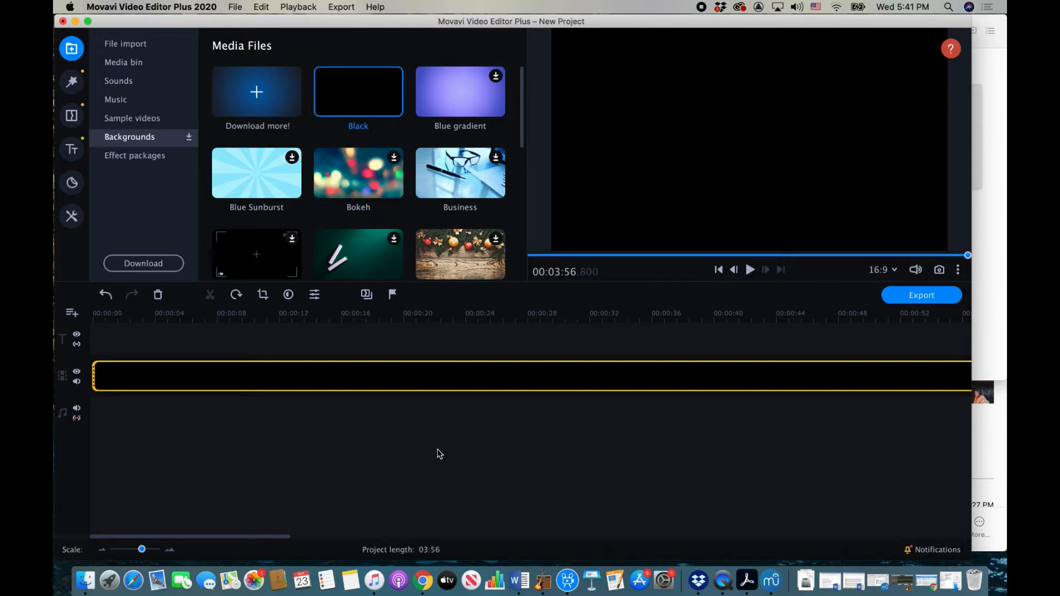
# Step: Add the Clean line title at the start of the project
pyautogui.click(72, 150)
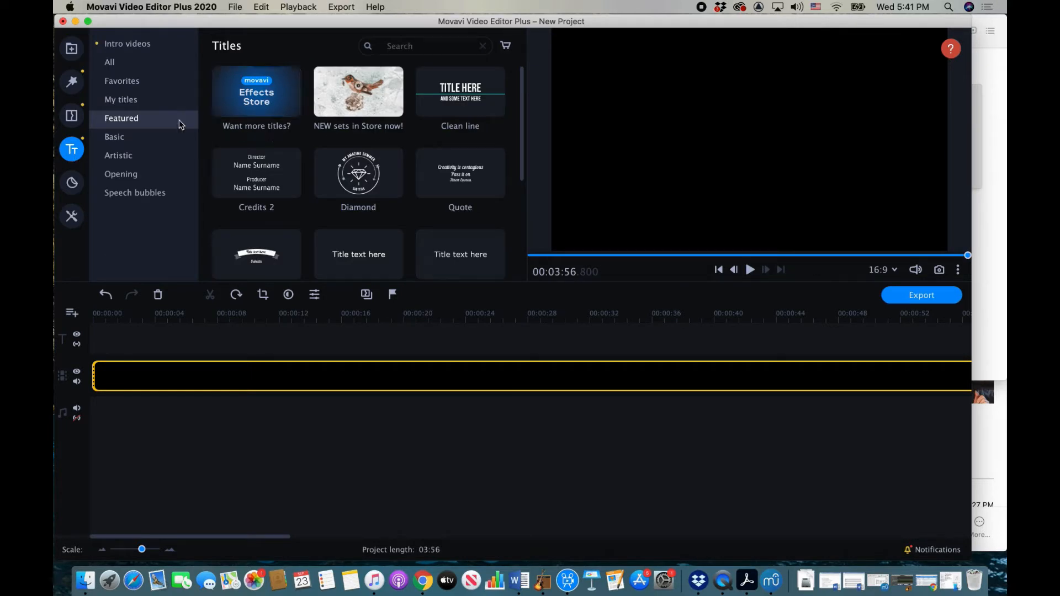
pyautogui.click(128, 66)
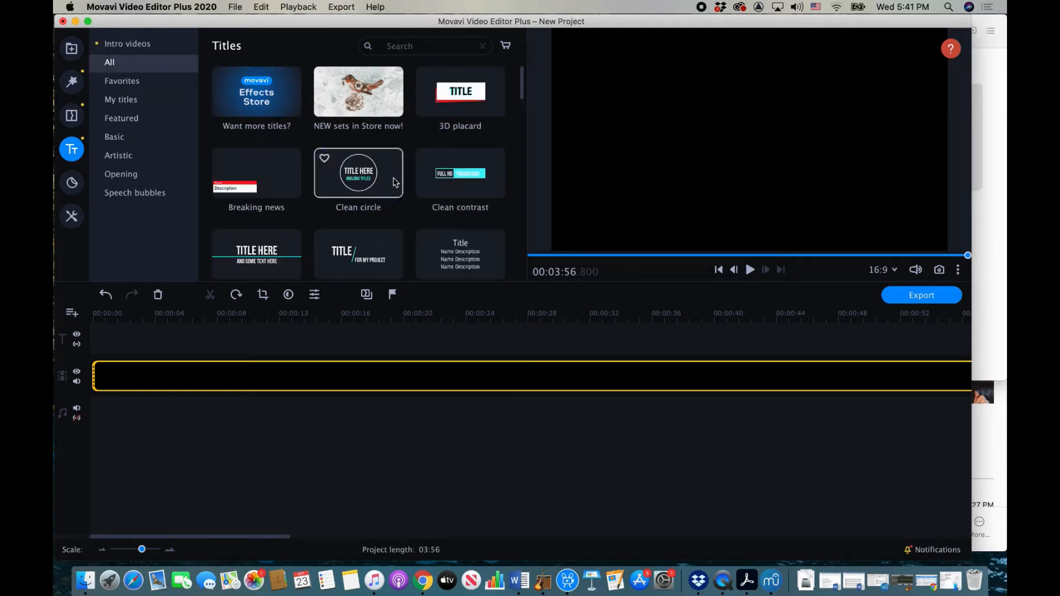
pyautogui.scroll(-2, 395, 183)
pyautogui.scroll(-4, 395, 183)
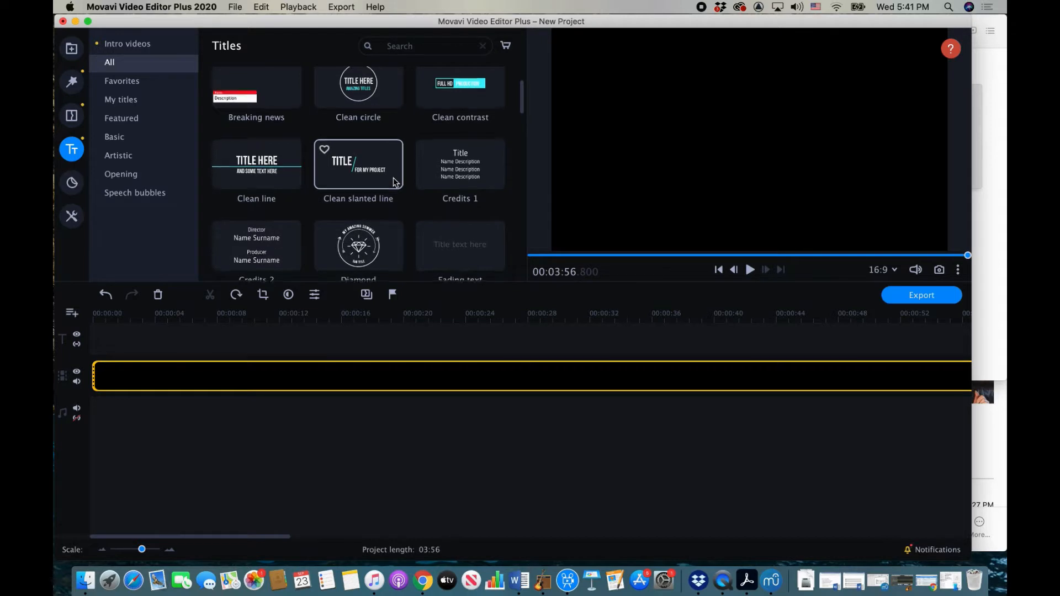
pyautogui.click(271, 178)
pyautogui.moveTo(271, 178); pyautogui.dragTo(95, 316)
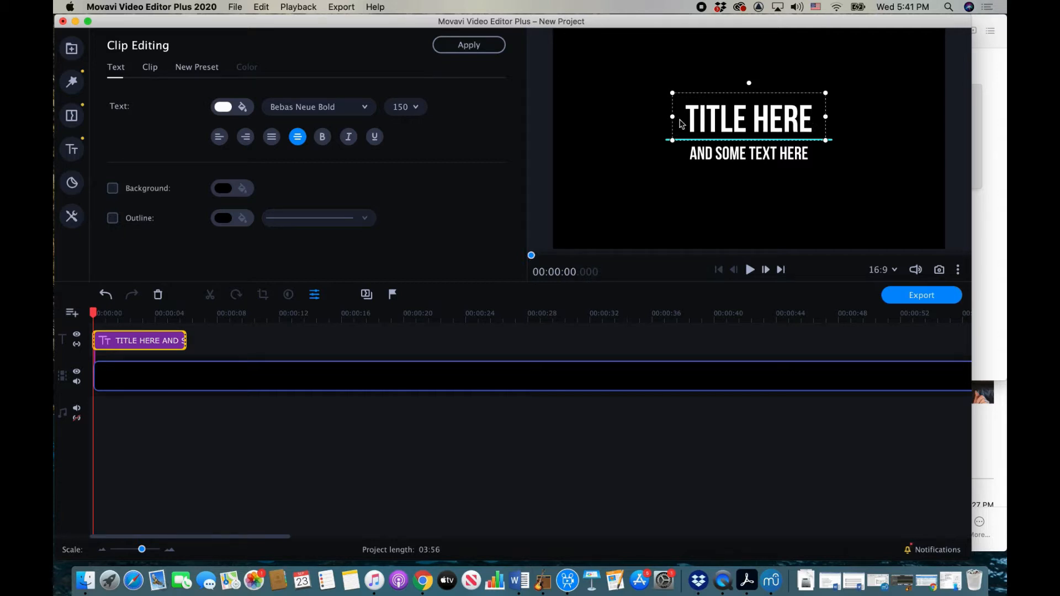
# Step: Widen the title text box and replace TITLE HERE with WHAT A FELLOWSHIP
pyautogui.moveTo(674, 118); pyautogui.dragTo(607, 118)
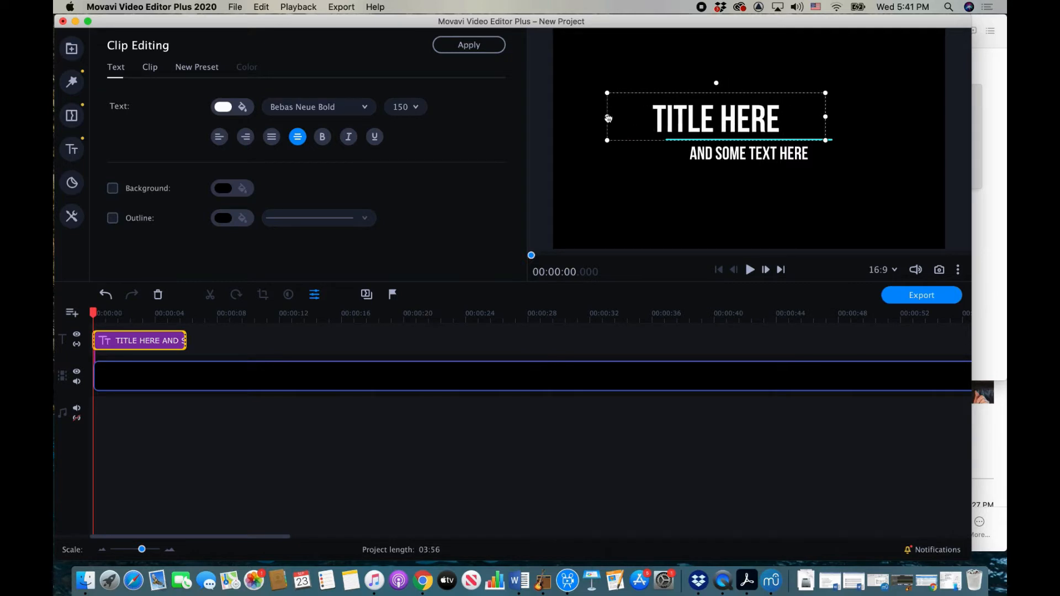
pyautogui.moveTo(821, 118); pyautogui.dragTo(907, 116)
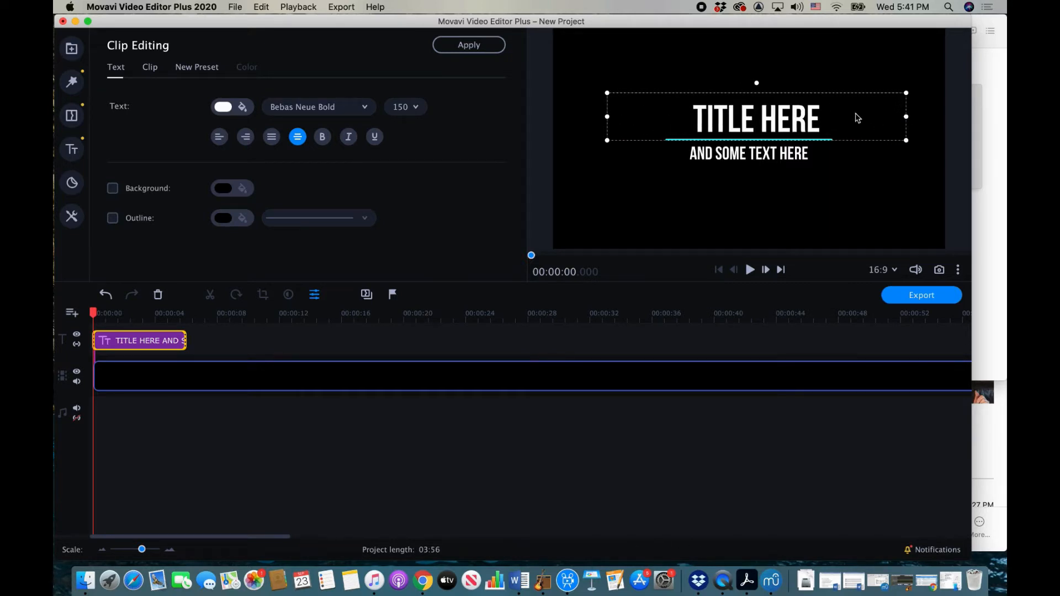
pyautogui.doubleClick(810, 117)
pyautogui.click(810, 117)
pyautogui.doubleClick(810, 118)
pyautogui.click(810, 117)
pyautogui.tripleClick(810, 117)
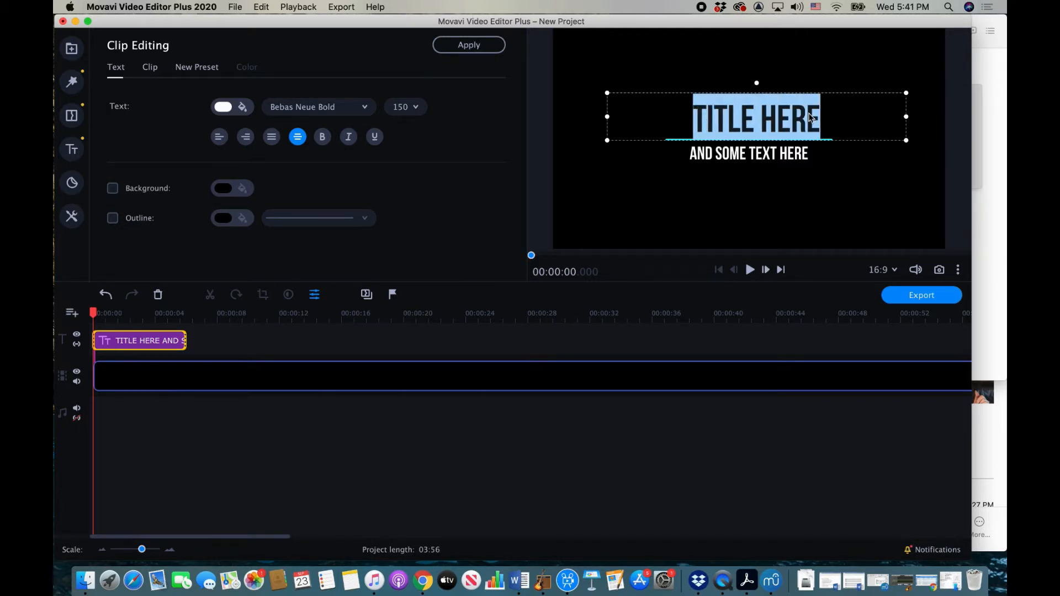
pyautogui.write('WHAT')
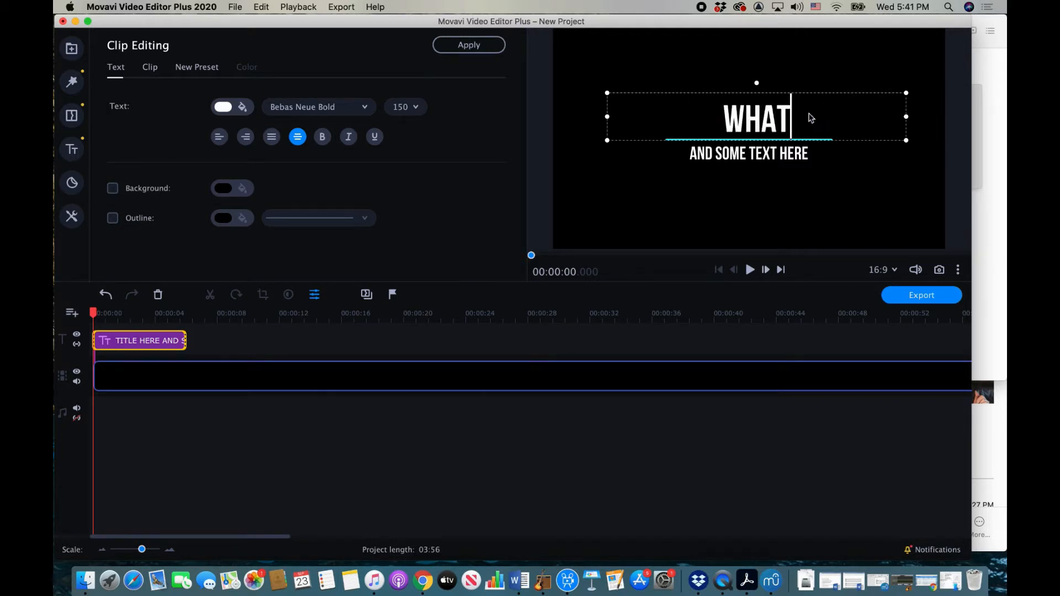
pyautogui.write(' A FELLOWSHIP')
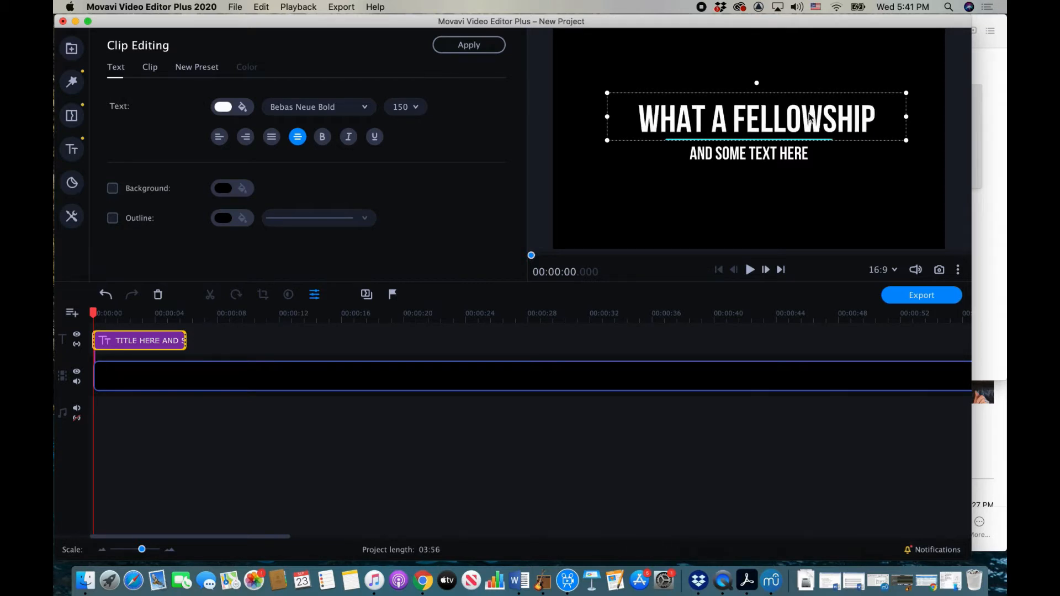
# Step: Replace the AND SOME TEXT HERE subtitle with FPC QUARANTINE CHOIR
pyautogui.click(784, 154)
pyautogui.doubleClick(809, 153)
pyautogui.click(809, 153)
pyautogui.moveTo(810, 156); pyautogui.dragTo(689, 154)
pyautogui.write('FP')
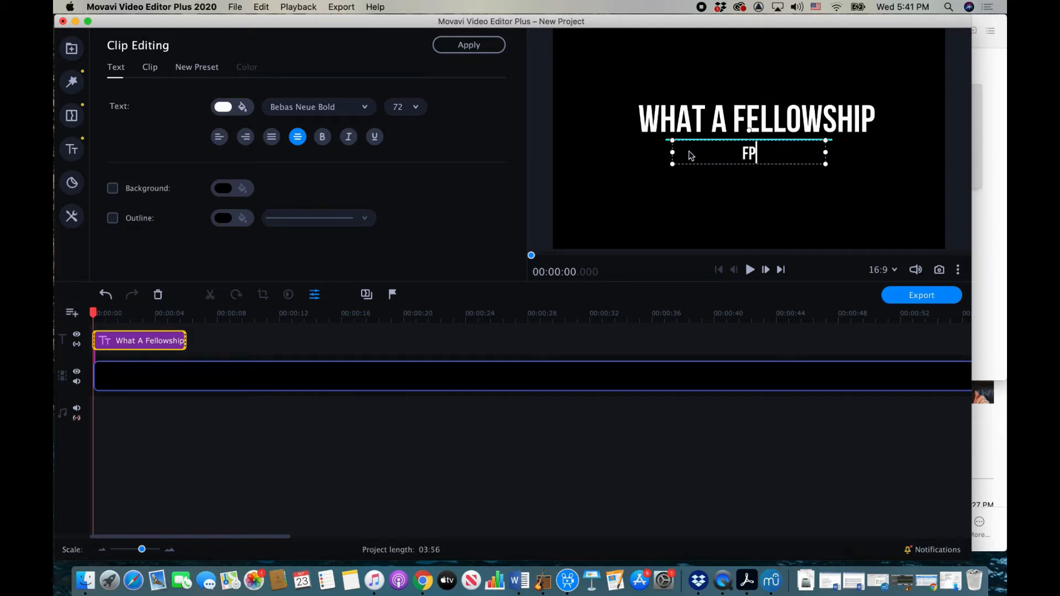
pyautogui.write('C QUARAN')
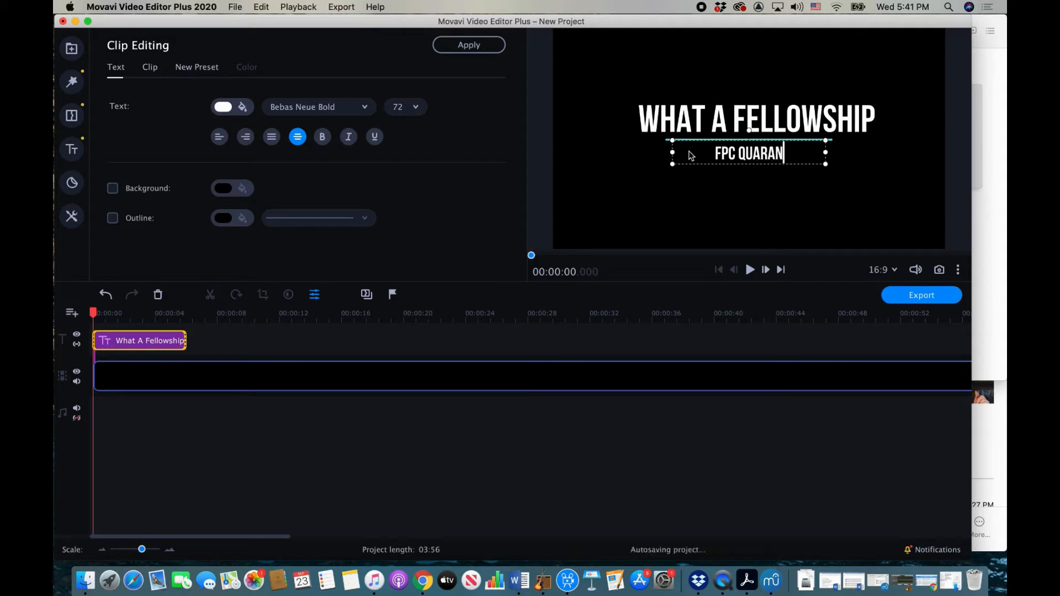
pyautogui.write('TINE CHOIR')
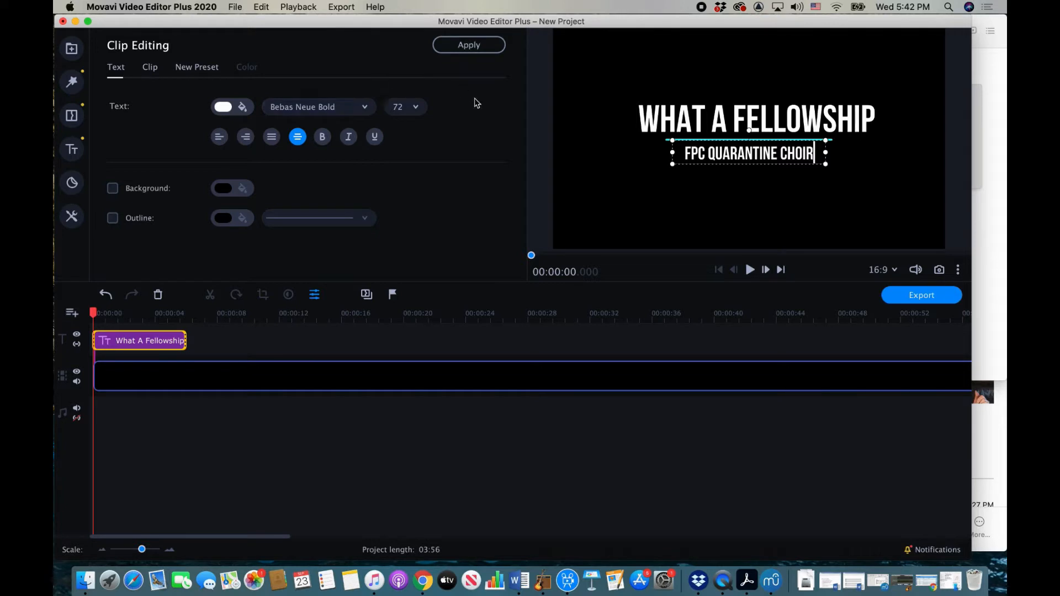
# Step: Apply the title text, extend the title clip to about 6.6 seconds, and show the Media bin
pyautogui.click(468, 45)
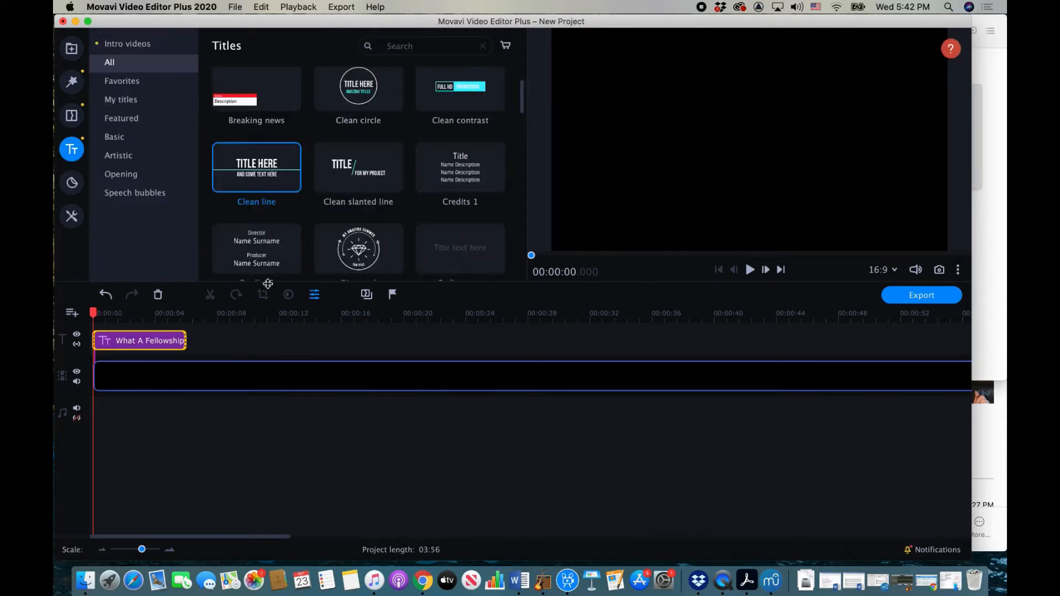
pyautogui.click(189, 344)
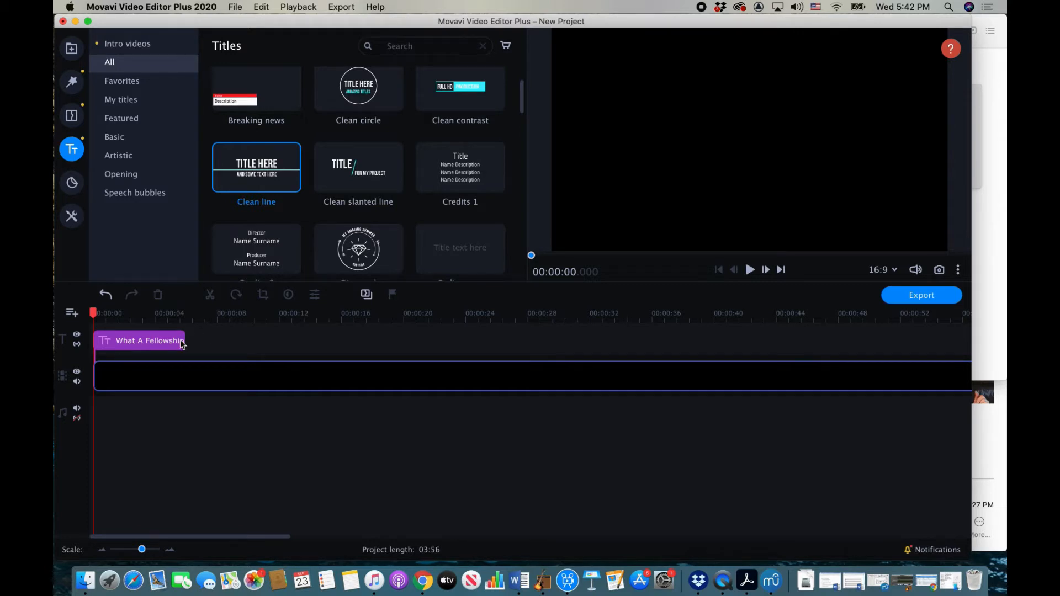
pyautogui.click(181, 342)
pyautogui.click(189, 345)
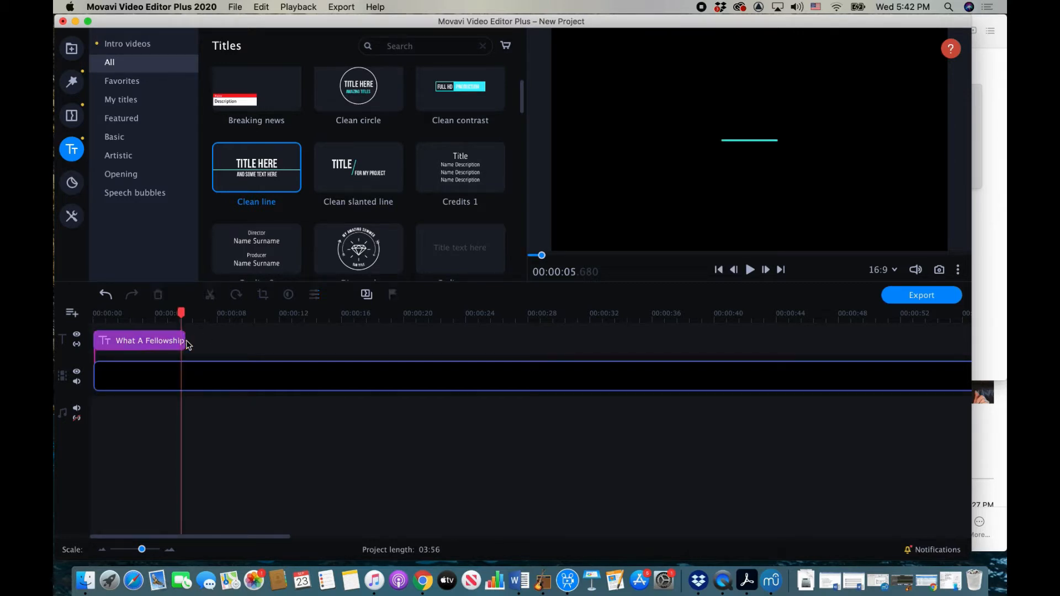
pyautogui.click(182, 342)
pyautogui.moveTo(182, 340)
pyautogui.mouseDown()
pyautogui.moveTo(160, 340)
pyautogui.moveTo(190, 340)
pyautogui.mouseUp()
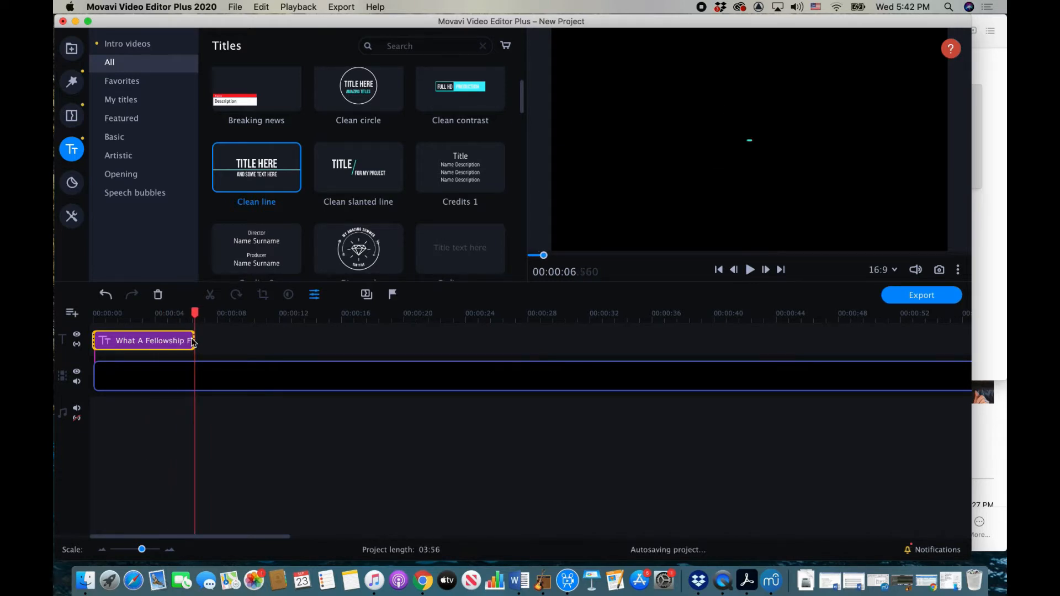
pyautogui.click(71, 49)
pyautogui.click(121, 65)
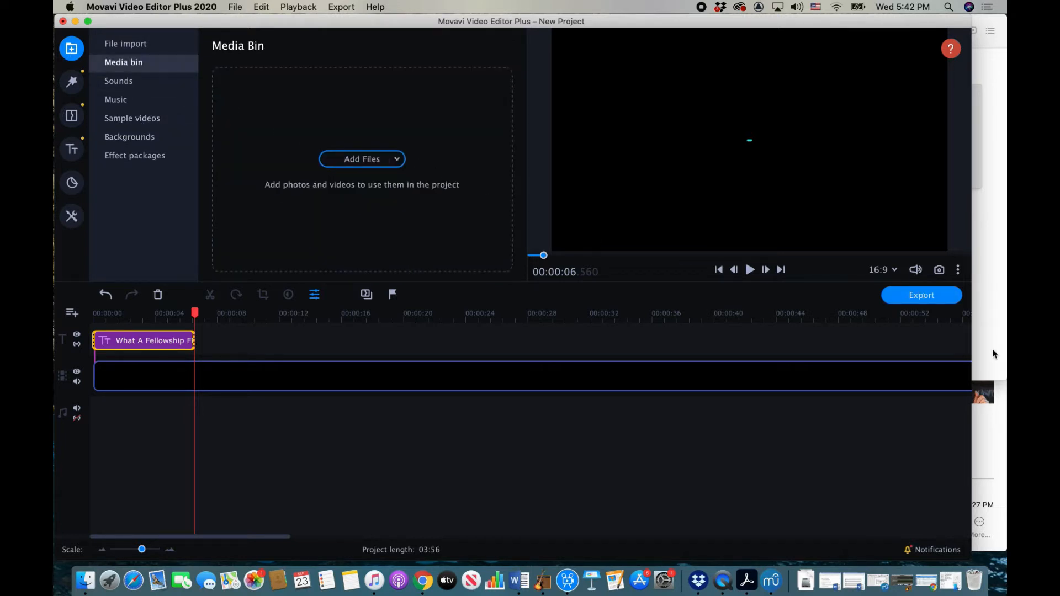
# Step: Select every choir video in the What A Fellowship folder and drag them into the Media Bin
pyautogui.click(999, 433)
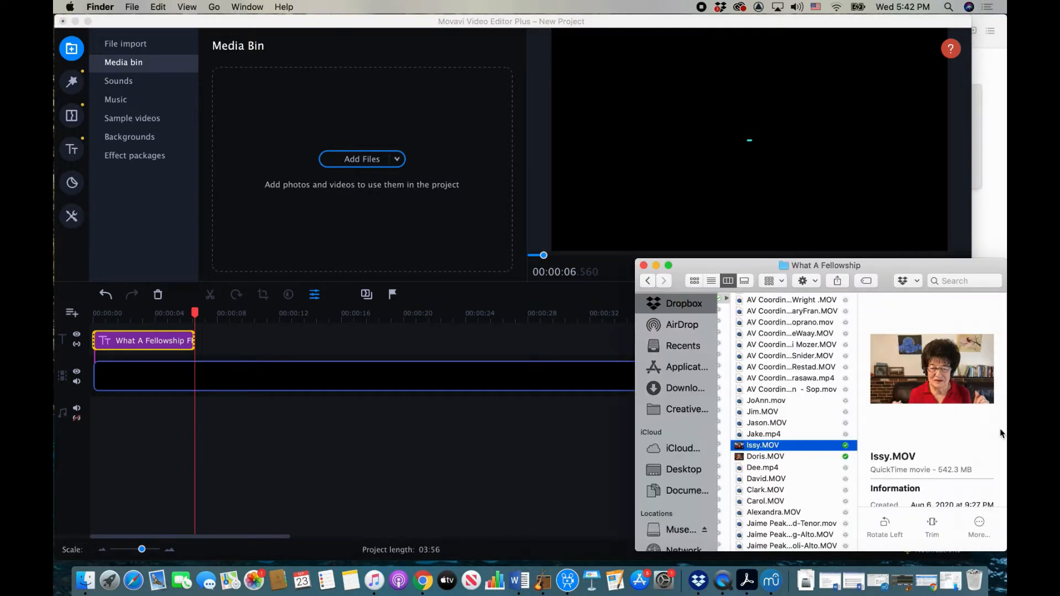
pyautogui.scroll(2, 799, 434)
pyautogui.scroll(5, 799, 434)
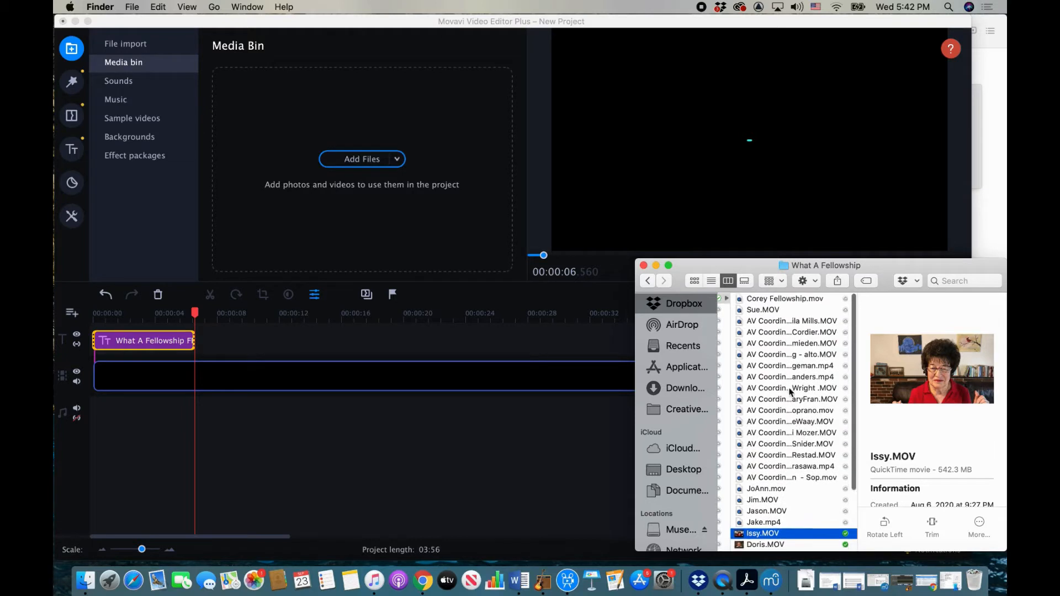
pyautogui.keyDown('shift'); pyautogui.click(775, 301); pyautogui.keyUp('shift')
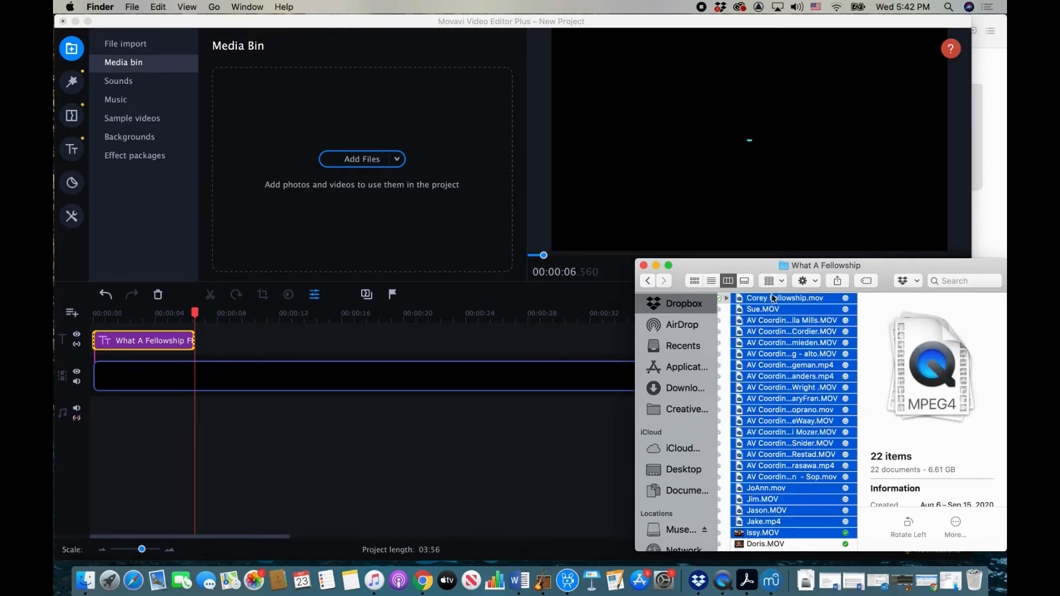
pyautogui.click(773, 301)
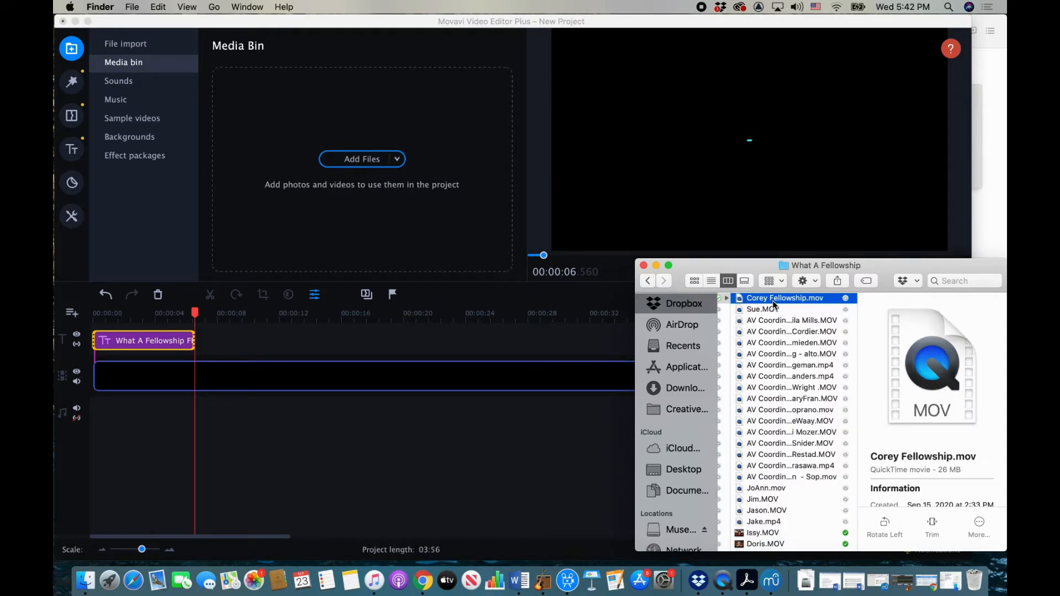
pyautogui.scroll(-5, 760, 417)
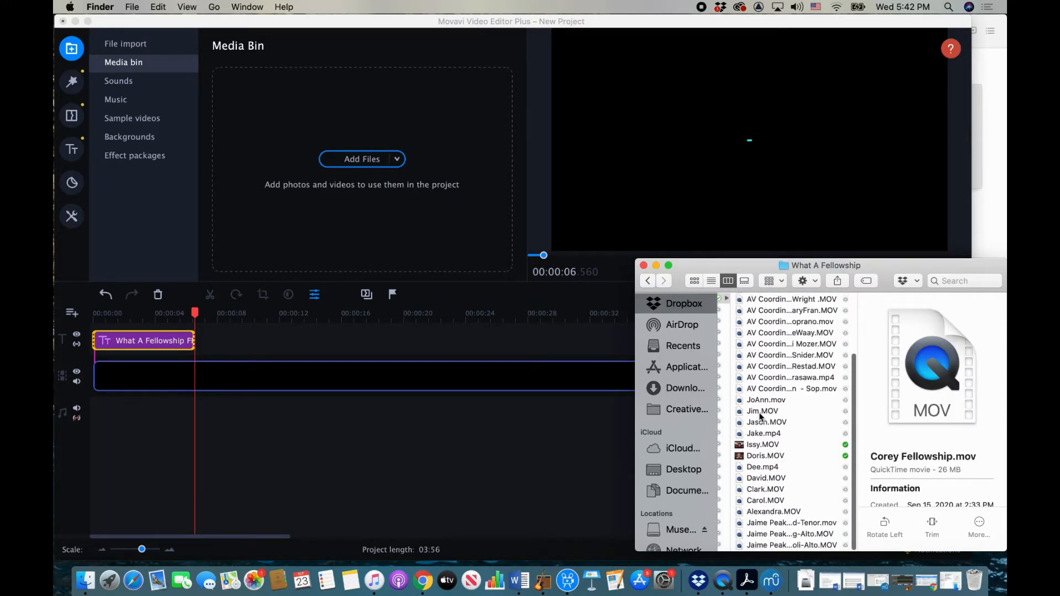
pyautogui.keyDown('shift'); pyautogui.click(766, 546); pyautogui.keyUp('shift')
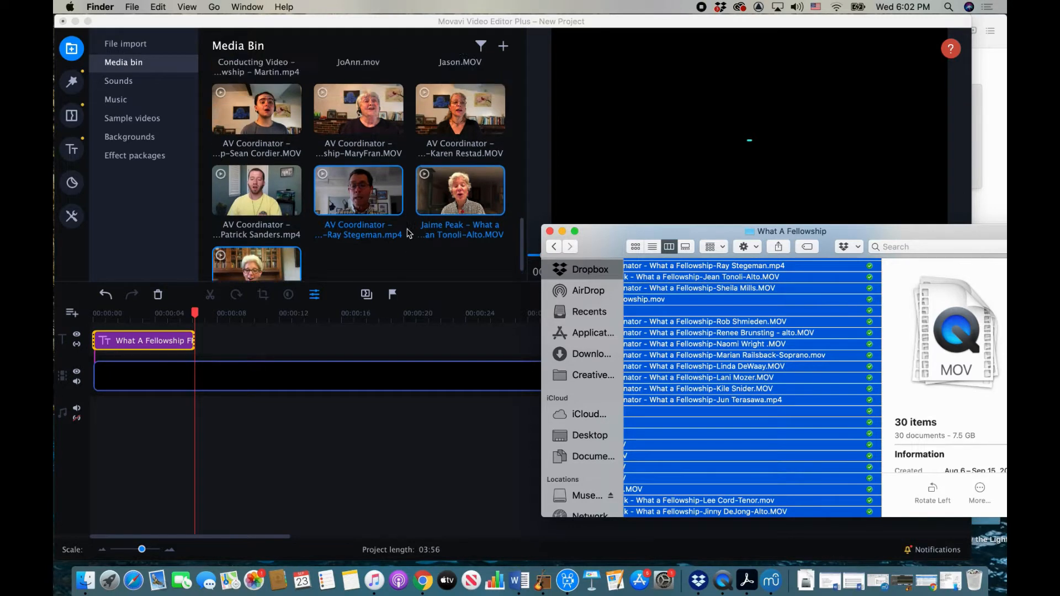
pyautogui.scroll(-10, 410, 233)
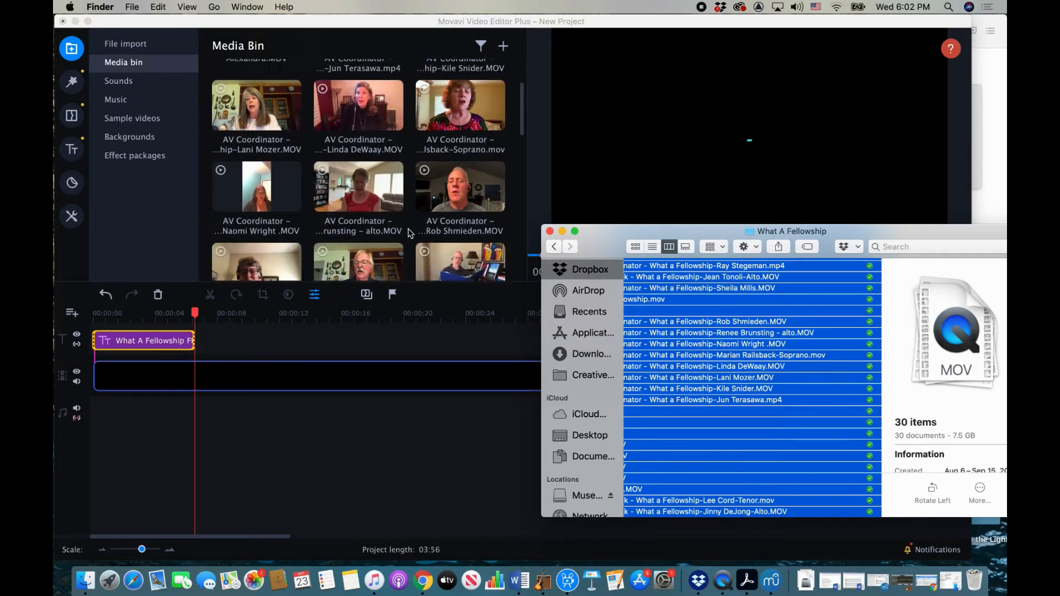
# Step: Drag What A fellowship Final 2 from Music's Recently Added into the Media Bin, then minimize Music
pyautogui.scroll(-3, 409, 234)
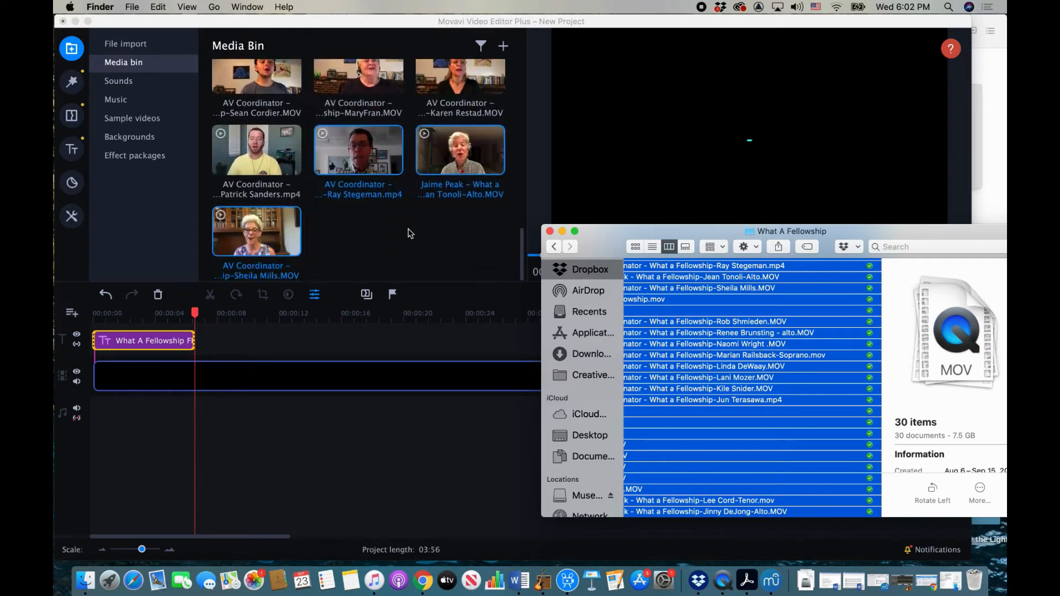
pyautogui.click(562, 231)
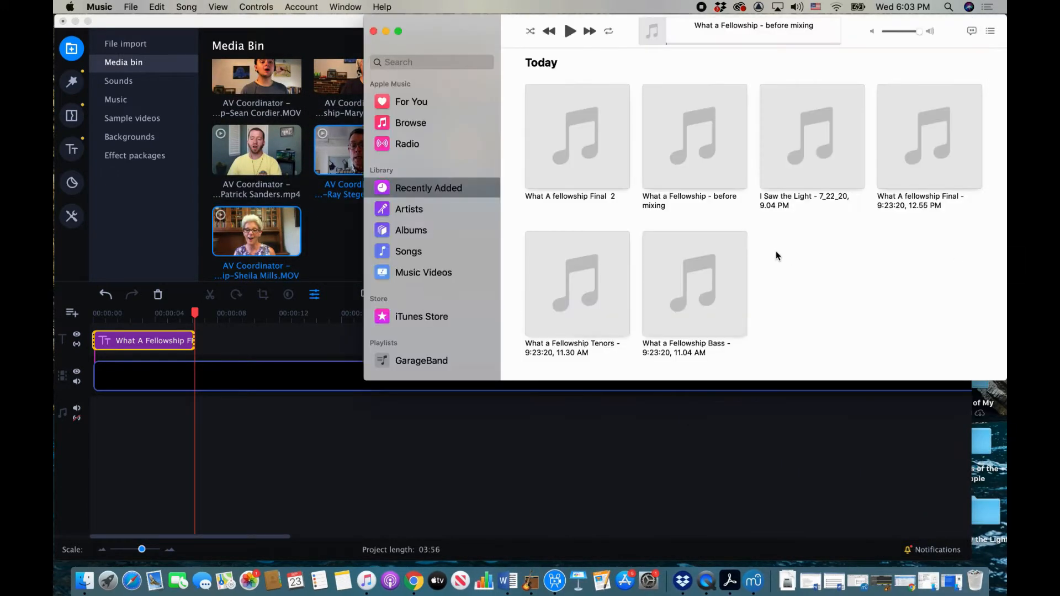
pyautogui.moveTo(572, 150)
pyautogui.moveTo(571, 148); pyautogui.dragTo(314, 250)
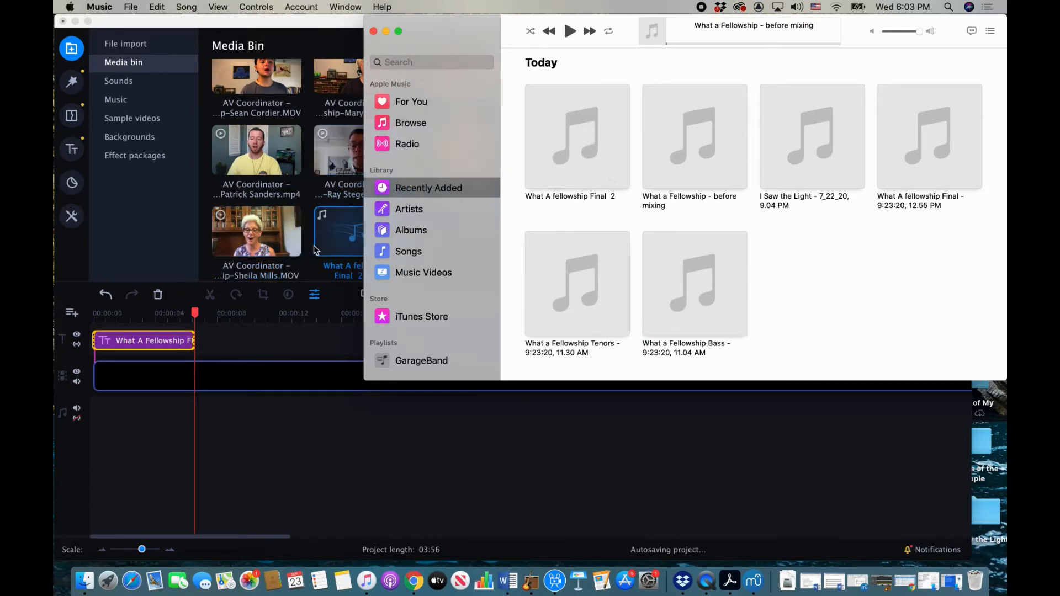
pyautogui.click(385, 32)
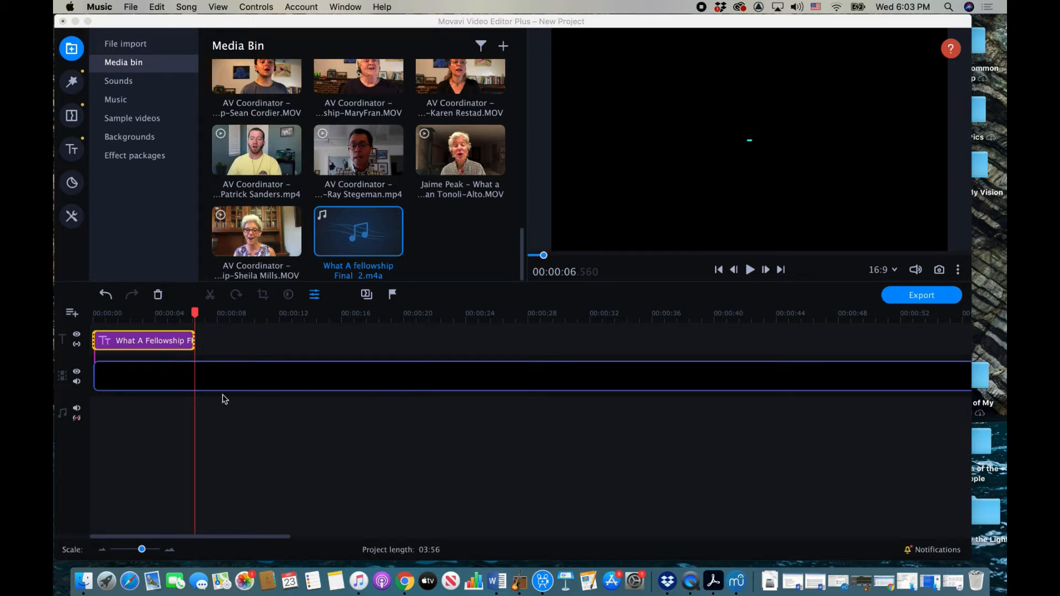
# Step: Place What A fellowship Final 2.m4a on the audio track starting at 00:00:06.560
pyautogui.moveTo(358, 243); pyautogui.dragTo(195, 389)
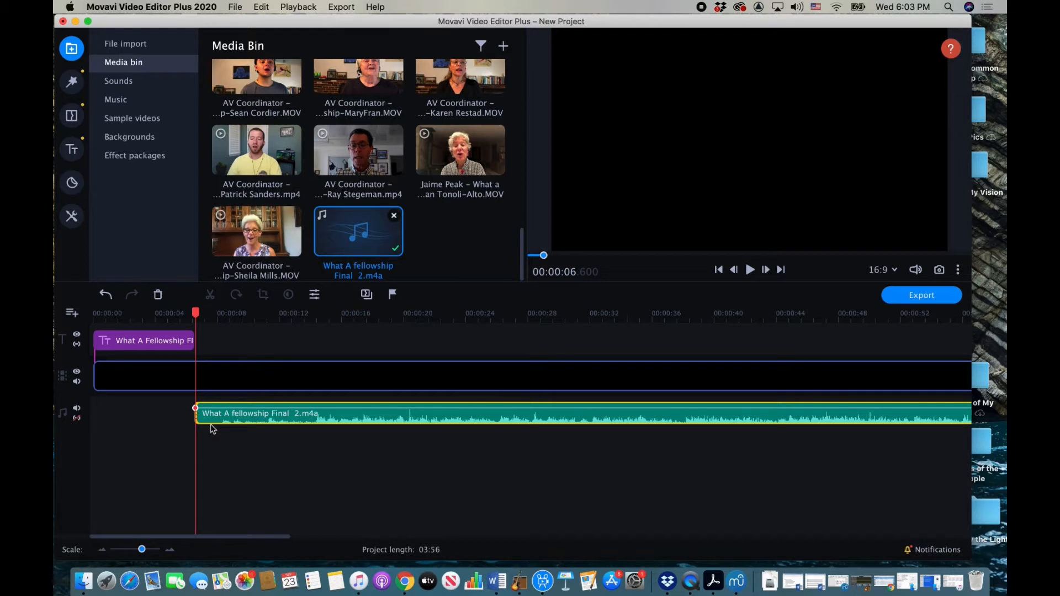
pyautogui.moveTo(197, 414); pyautogui.dragTo(234, 406)
pyautogui.click(266, 411)
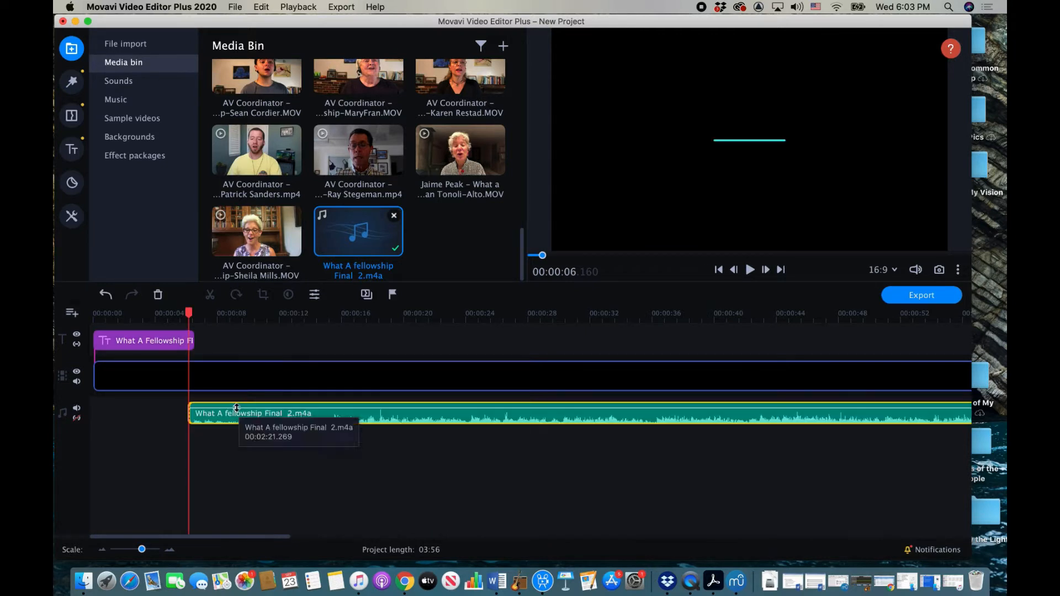
pyautogui.click(229, 413)
pyautogui.moveTo(231, 413); pyautogui.dragTo(234, 409)
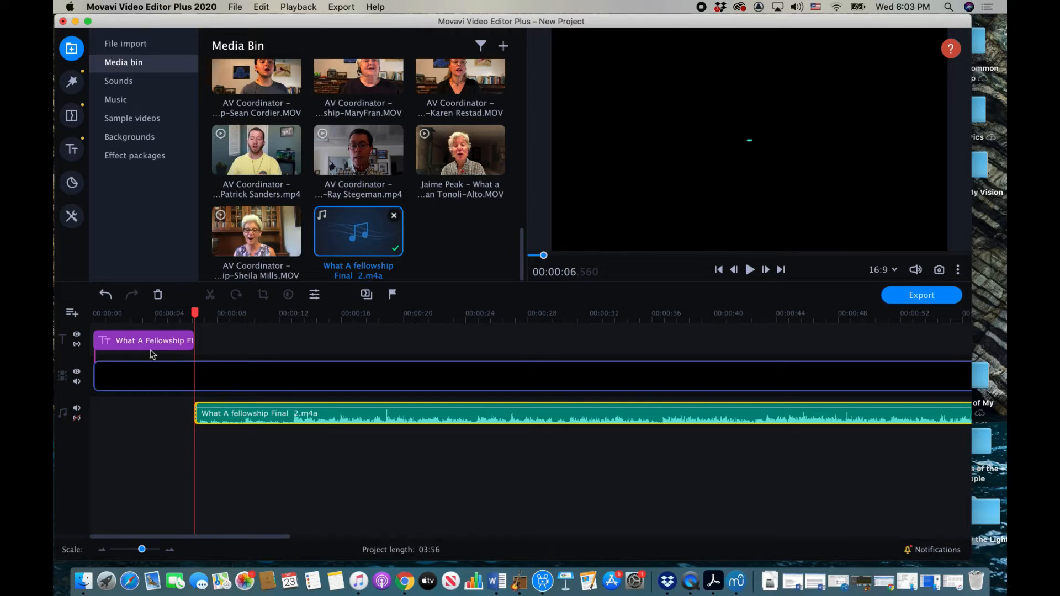
# Step: Preview the Clean circle, Clean slanted line and Clean line title templates
pyautogui.click(71, 149)
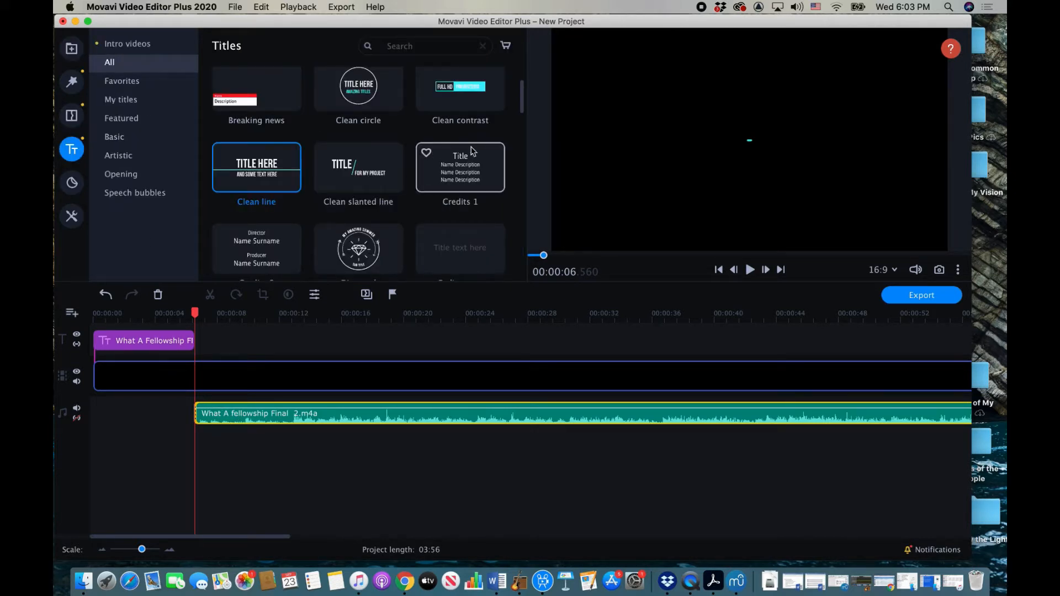
pyautogui.click(355, 87)
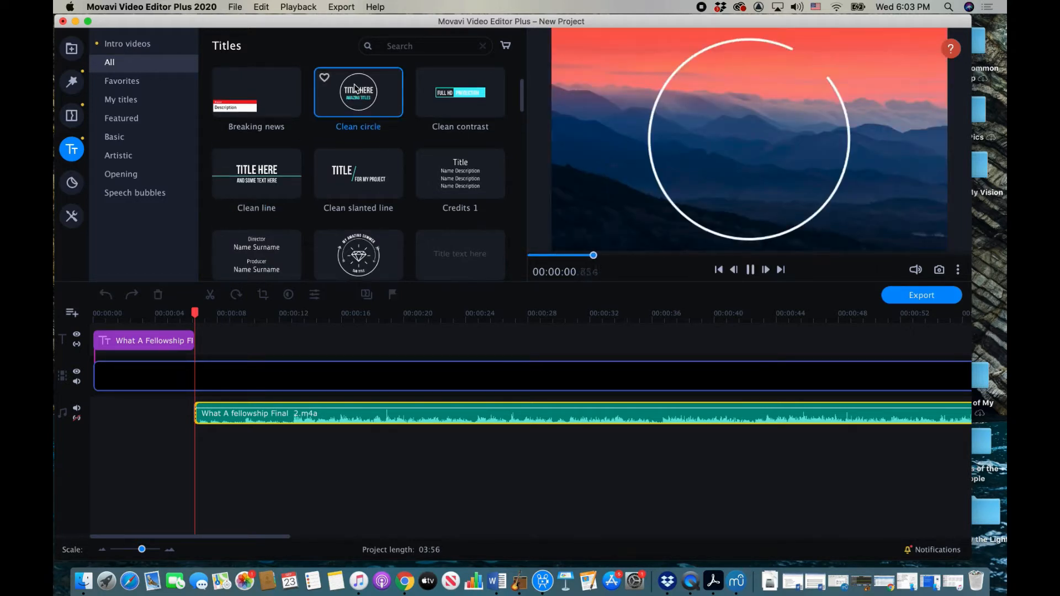
pyautogui.click(366, 185)
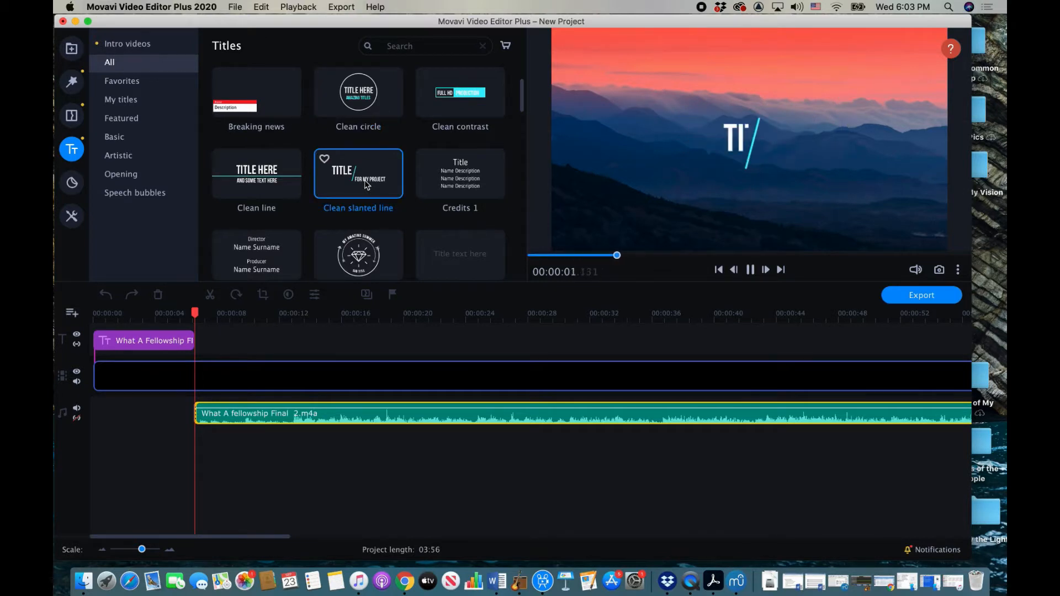
pyautogui.click(219, 195)
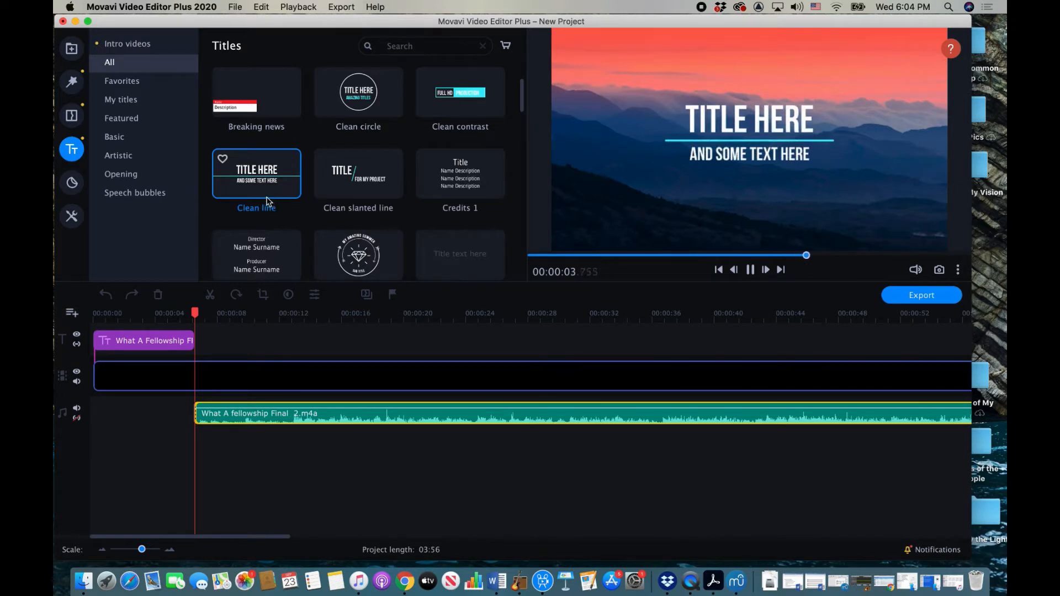
# Step: Play the What A Fellowship title from the project start, raise the volume, then stop
pyautogui.click(139, 339)
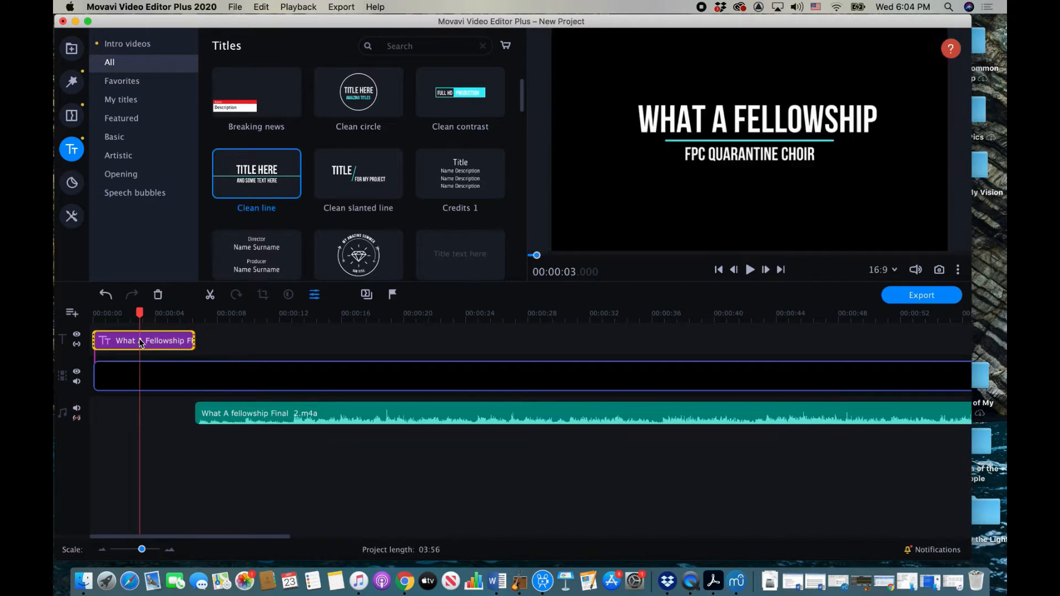
pyautogui.click(92, 318)
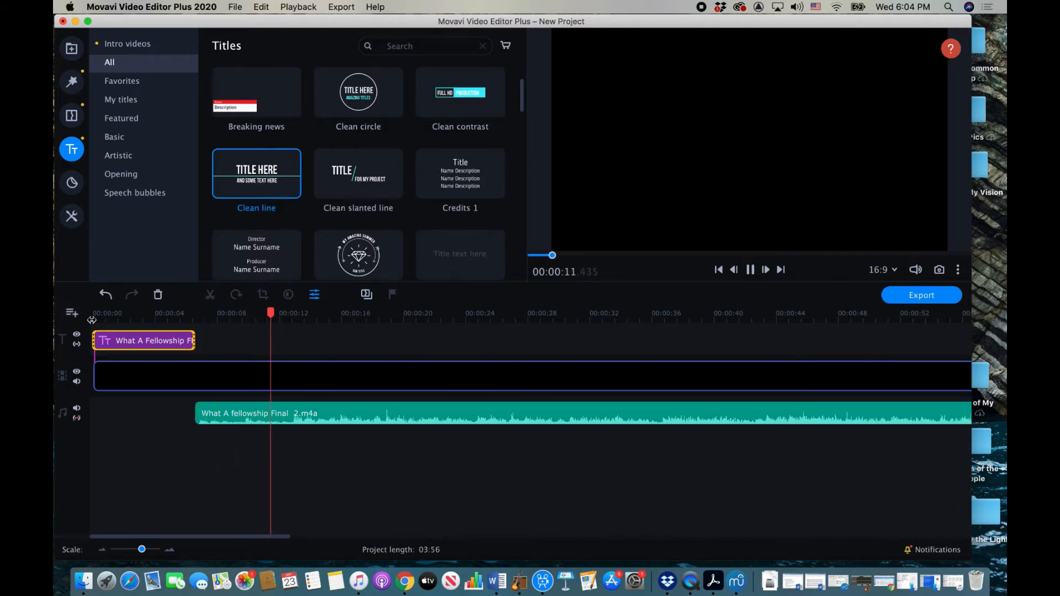
pyautogui.press('XF86AudioRaiseVolume')
pyautogui.press('space')
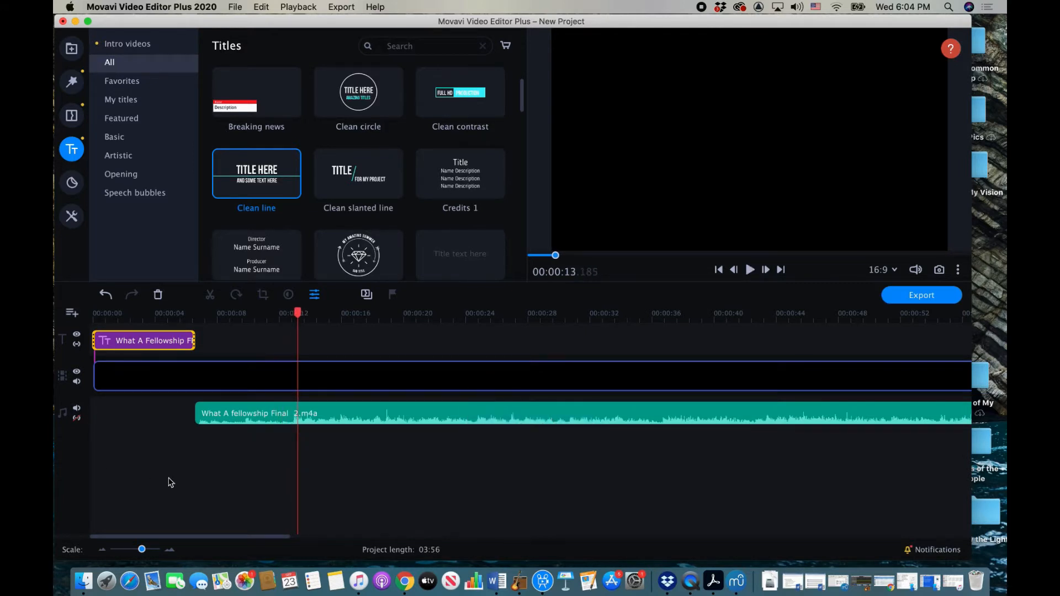
# Step: Return to the Media Bin, add a video track, and place Alexandra.MOV on it at the title's end
pyautogui.click(71, 49)
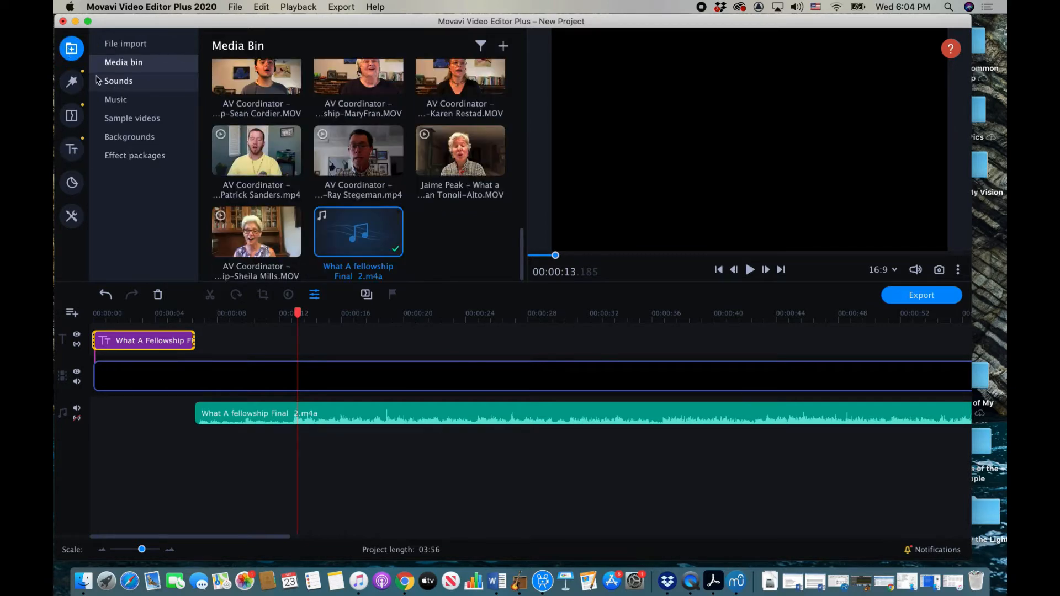
pyautogui.scroll(10, 468, 237)
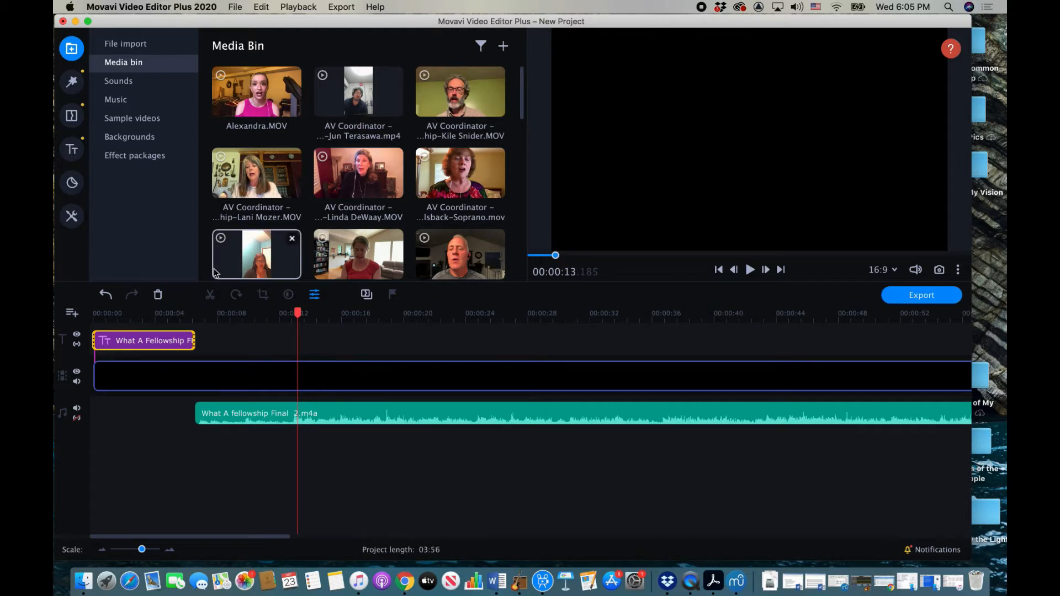
pyautogui.click(73, 313)
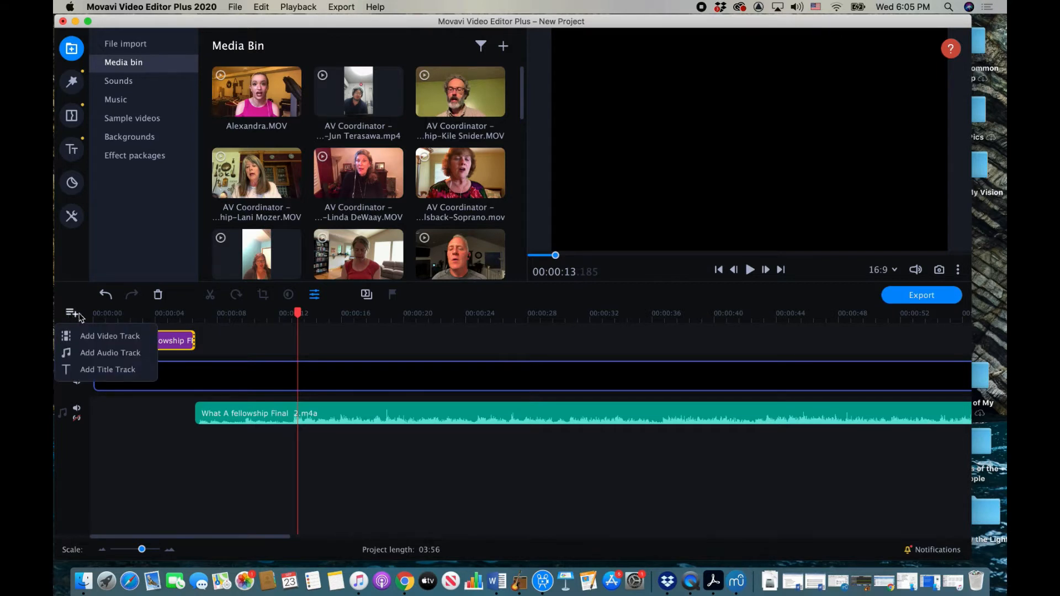
pyautogui.click(110, 336)
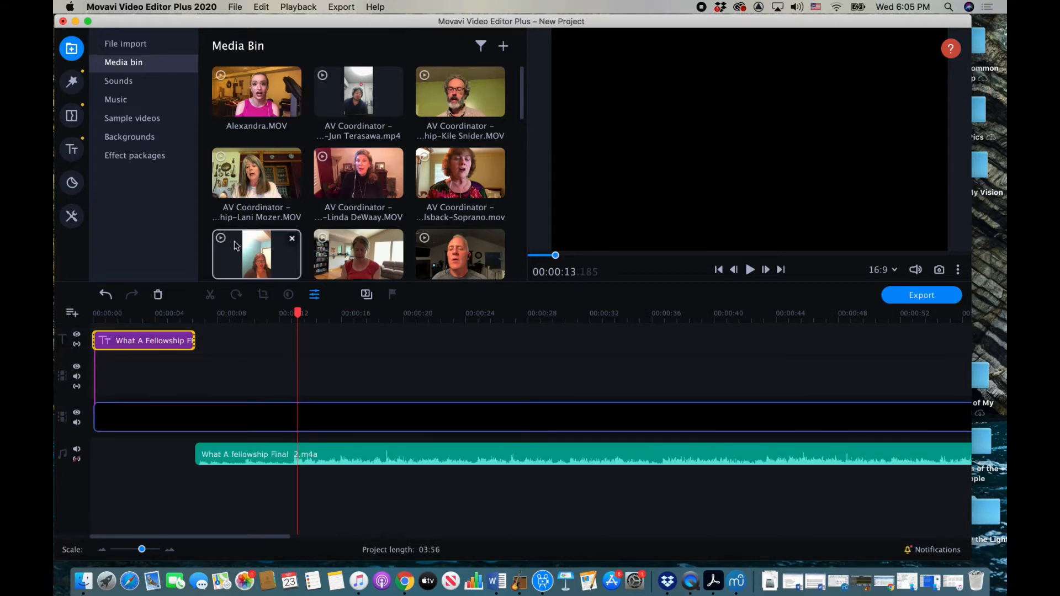
pyautogui.moveTo(249, 122); pyautogui.dragTo(195, 361)
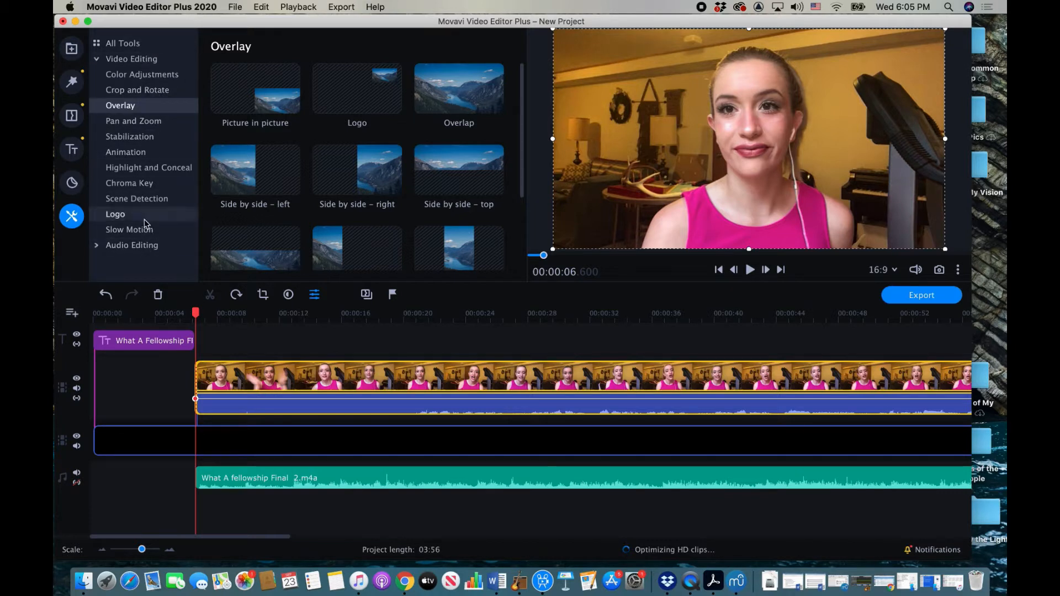
# Step: Shrink Alexandra.MOV into a top-left Picture in picture inset, then play from about 11.9 seconds
pyautogui.click(252, 98)
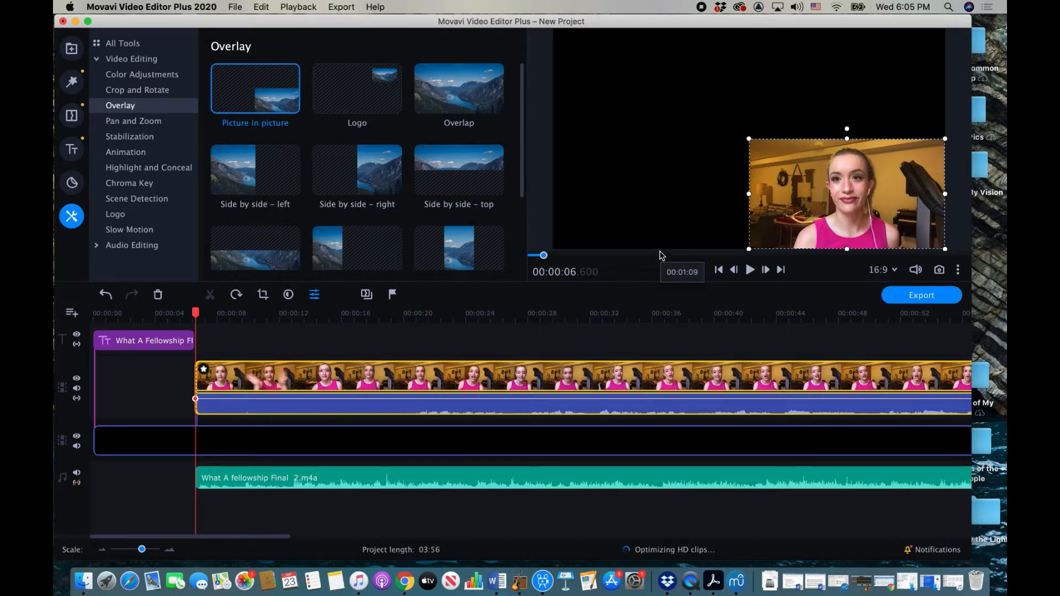
pyautogui.moveTo(749, 138); pyautogui.dragTo(866, 198)
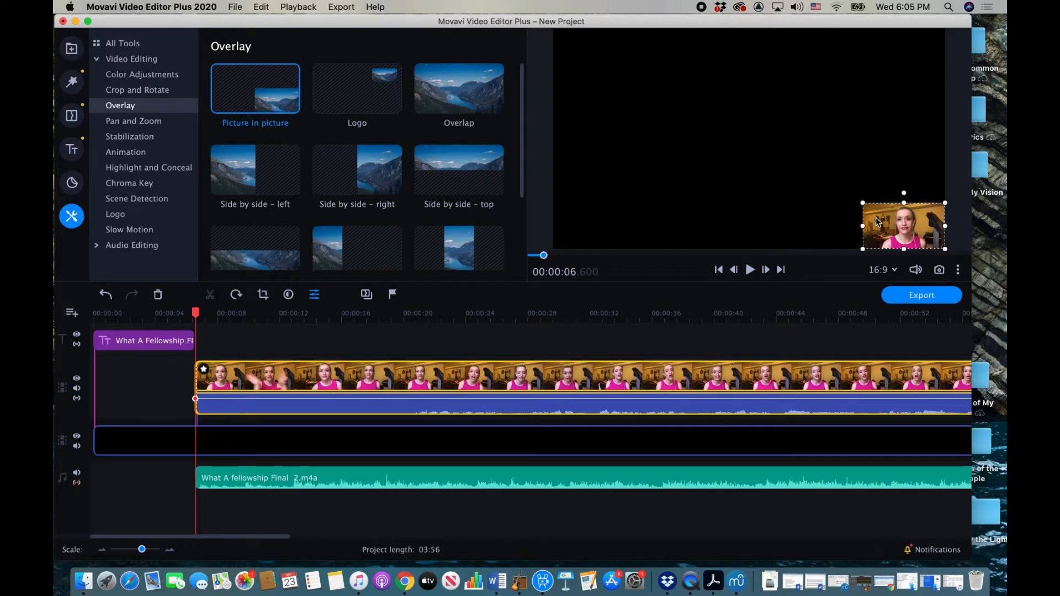
pyautogui.moveTo(878, 222); pyautogui.dragTo(574, 56)
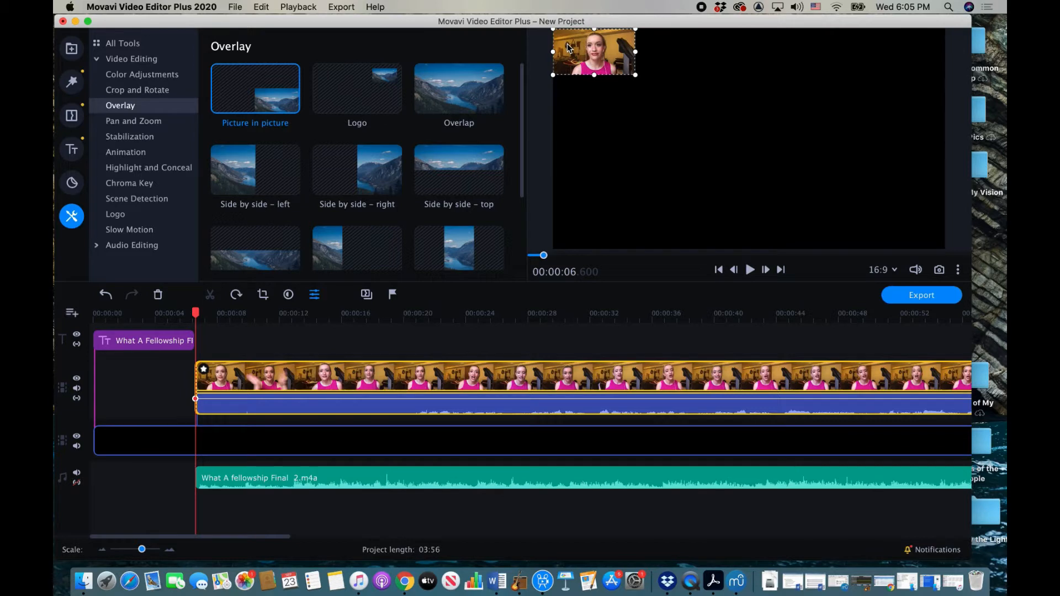
pyautogui.moveTo(634, 74); pyautogui.dragTo(620, 66)
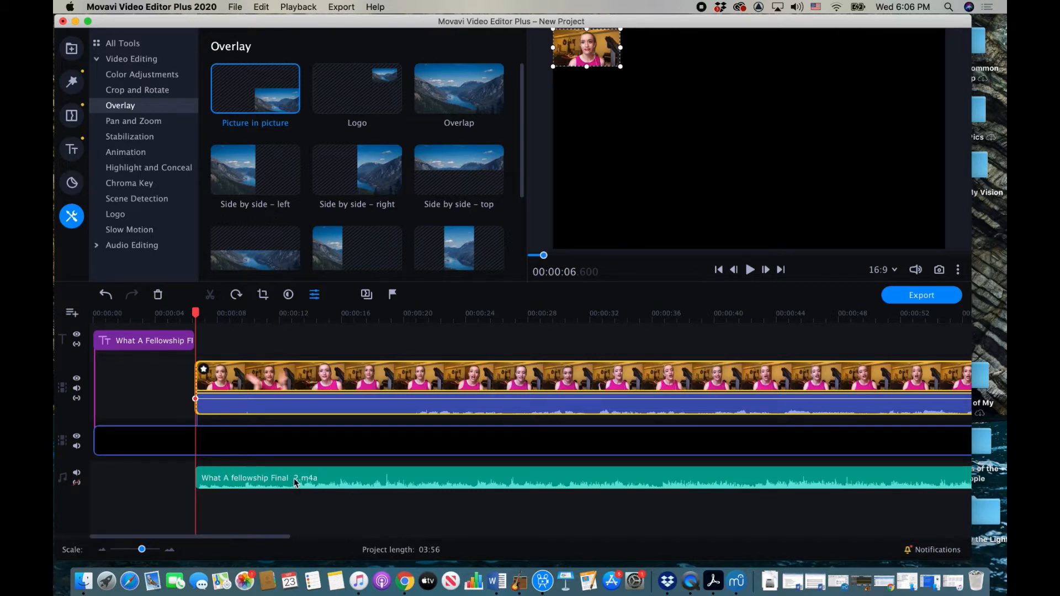
pyautogui.click(277, 313)
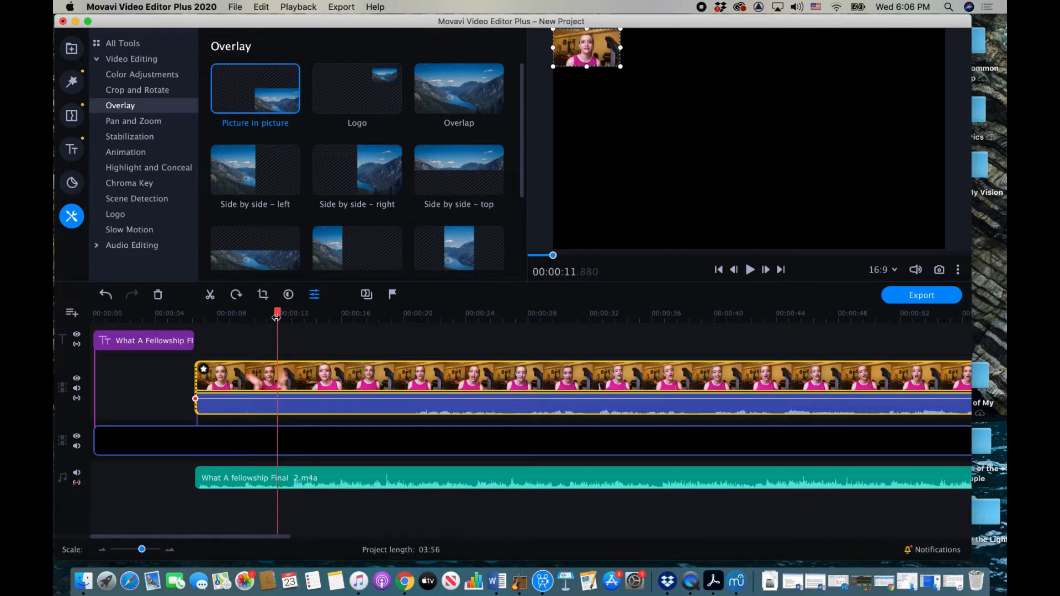
pyautogui.press('space')
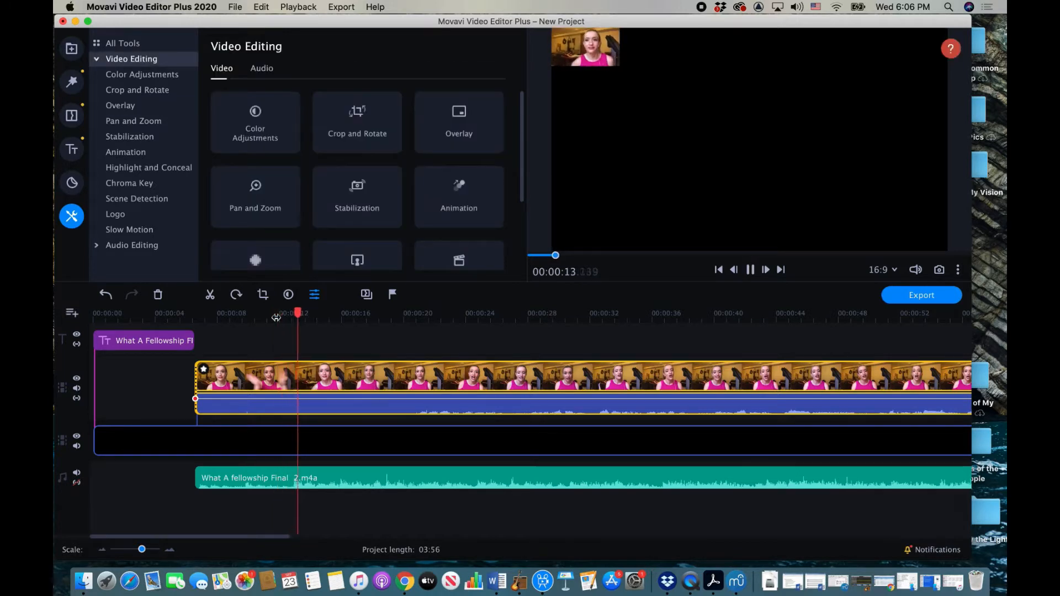
# Step: Stop playback, zoom the timeline and put the playhead at 12.88 s on the mixed audio clip
pyautogui.click(276, 315)
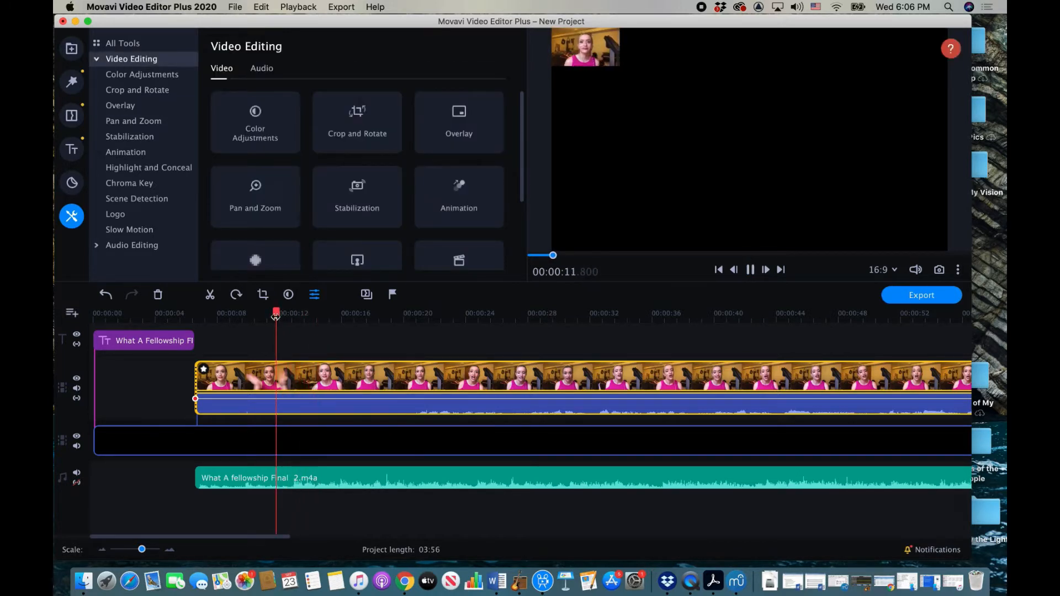
pyautogui.press('space')
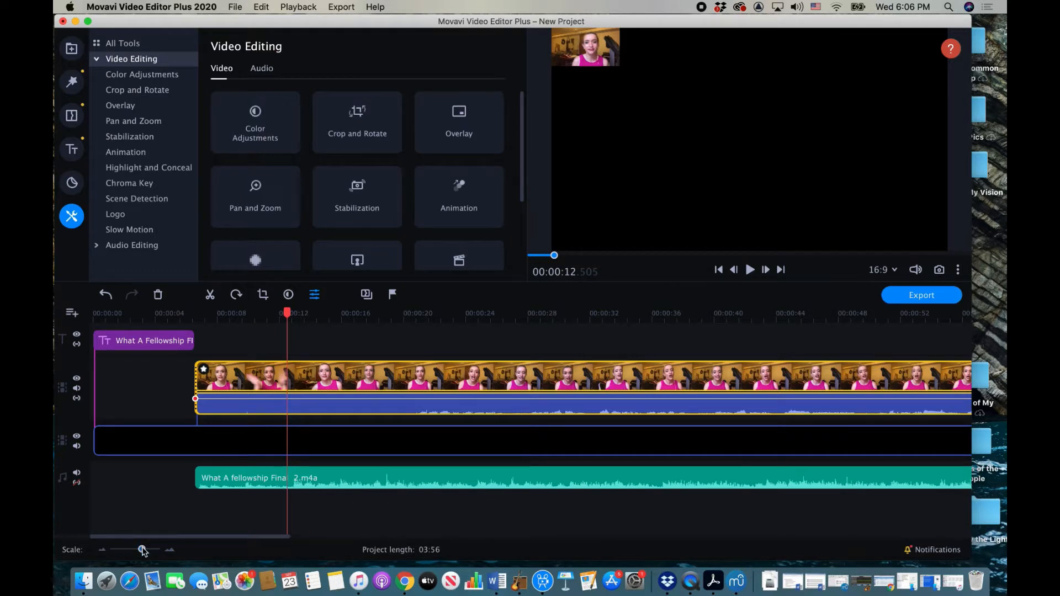
pyautogui.moveTo(143, 550); pyautogui.dragTo(145, 550)
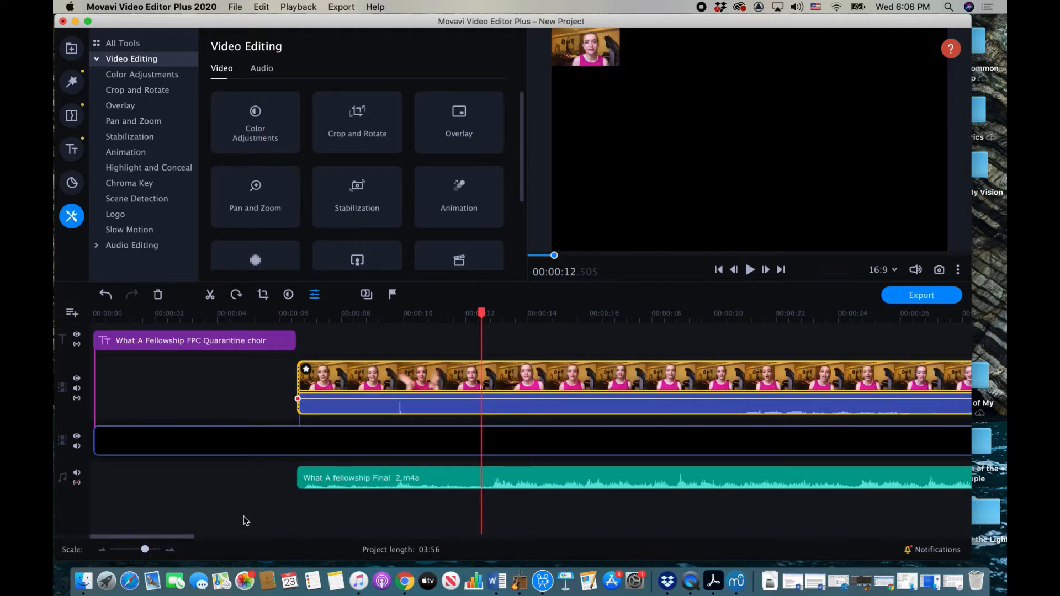
pyautogui.click(511, 476)
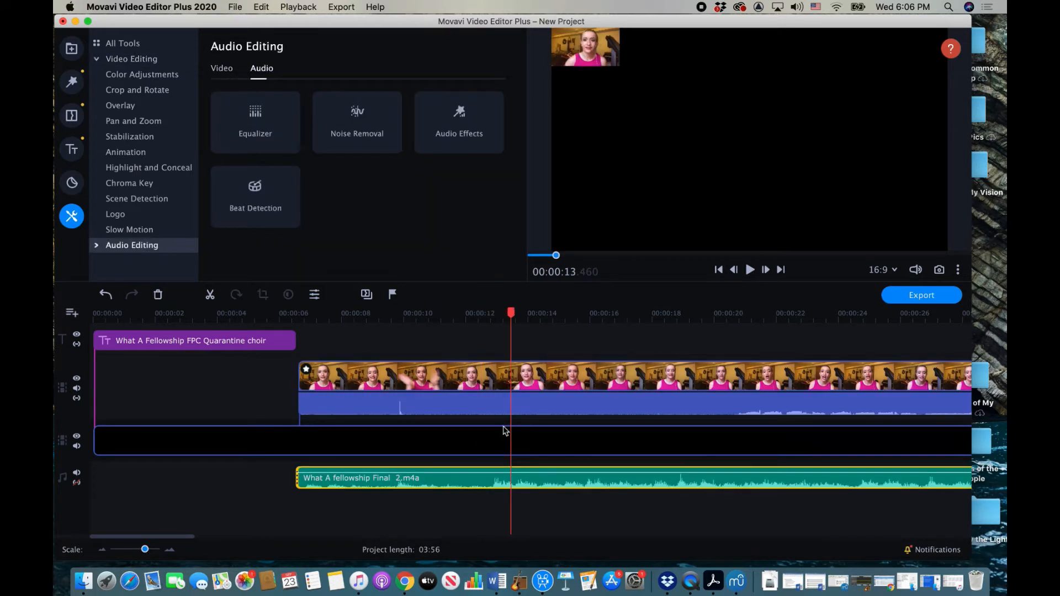
pyautogui.moveTo(511, 313); pyautogui.dragTo(492, 312)
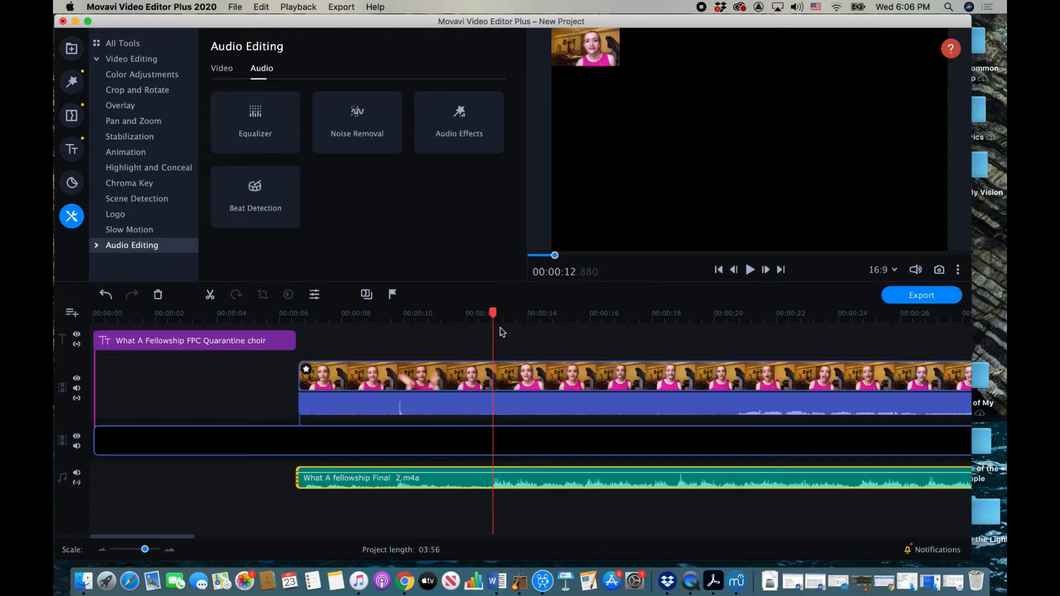
# Step: Add a marker at the playhead named 'Singing begins'
pyautogui.click(393, 295)
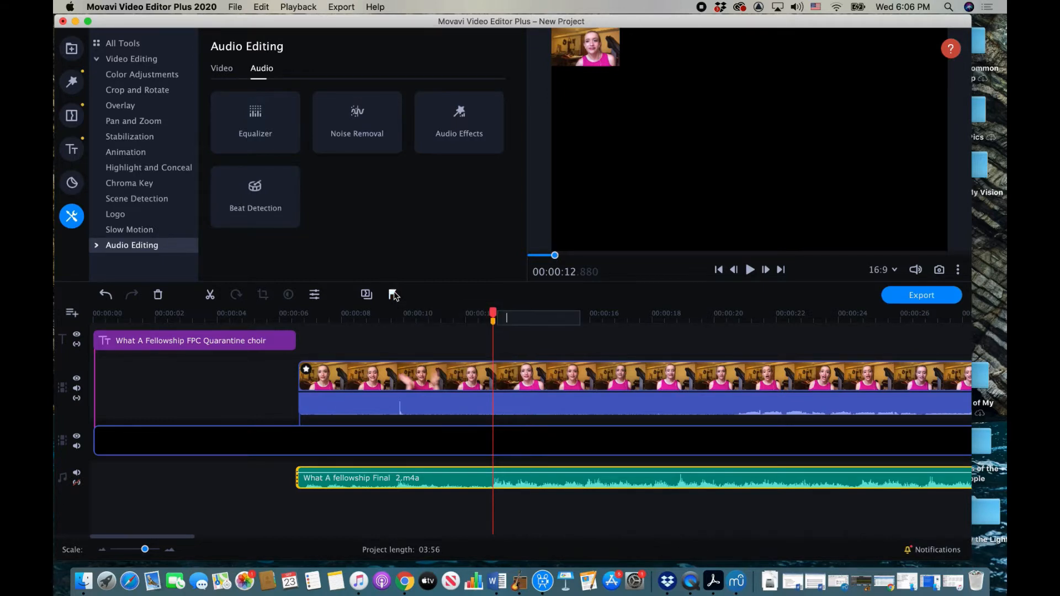
pyautogui.write('Singing begins')
pyautogui.press('Return')
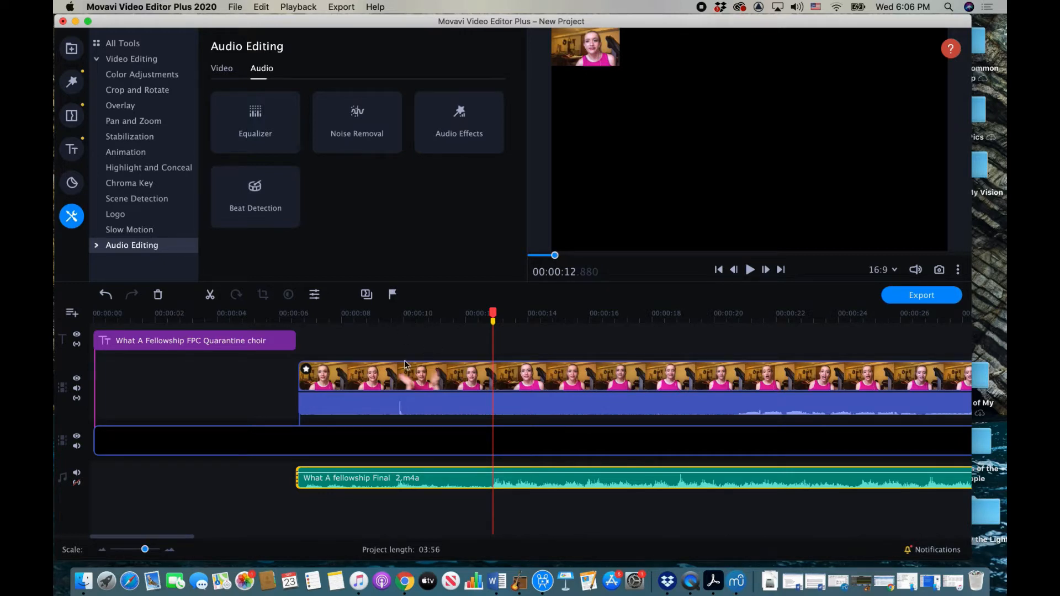
pyautogui.click(298, 379)
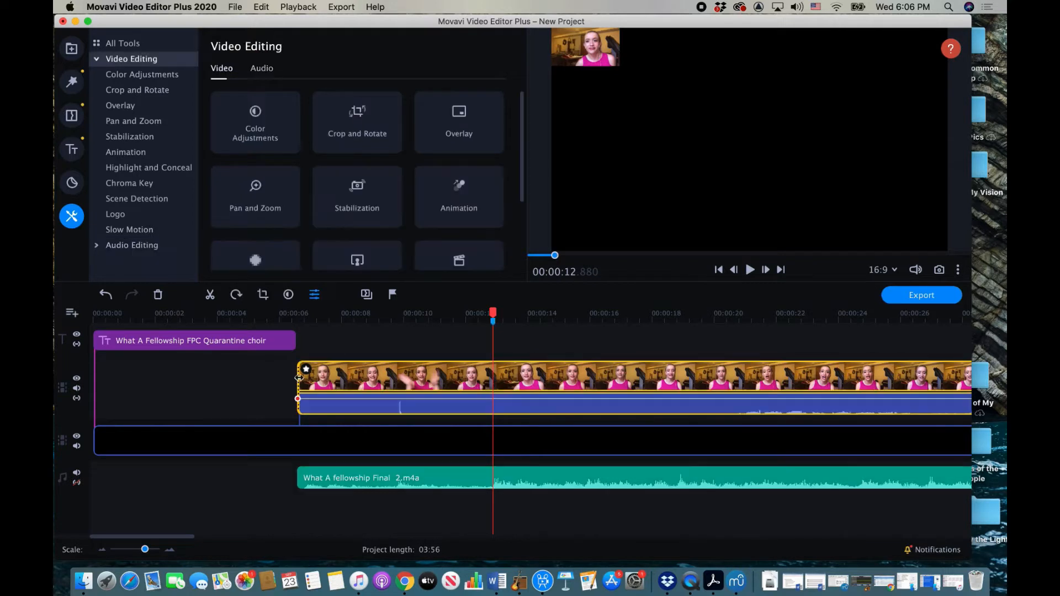
# Step: Trim the lead-in off the Alexandra clip and slide it up to the marker
pyautogui.doubleClick(299, 378)
pyautogui.moveTo(299, 378); pyautogui.dragTo(675, 397)
pyautogui.moveTo(760, 377); pyautogui.dragTo(563, 381)
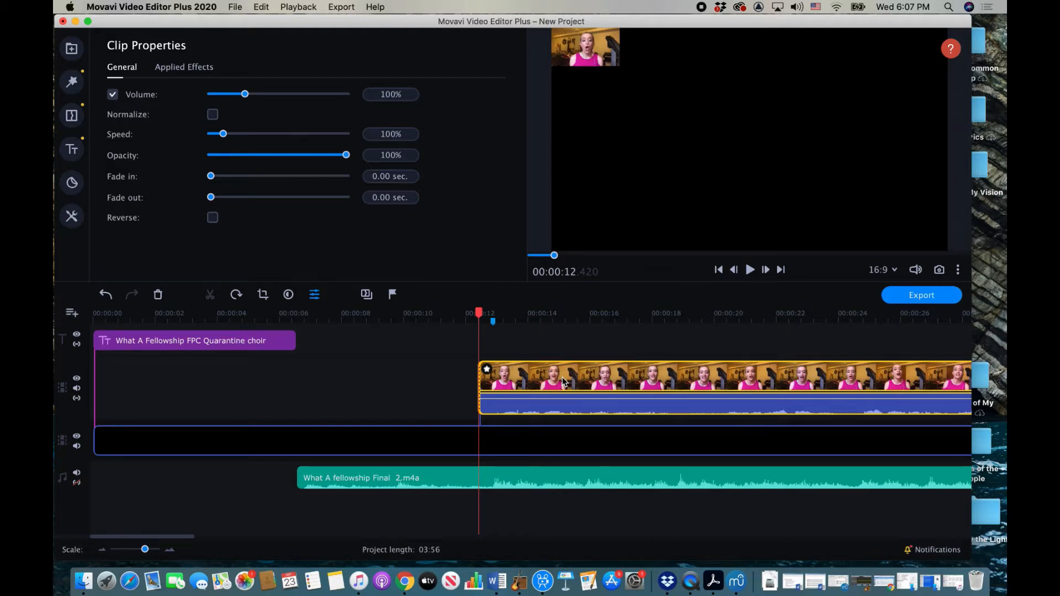
# Step: Check the timing in playback and nudge the Alexandra clip earlier to about 12.1 s
pyautogui.press('space')
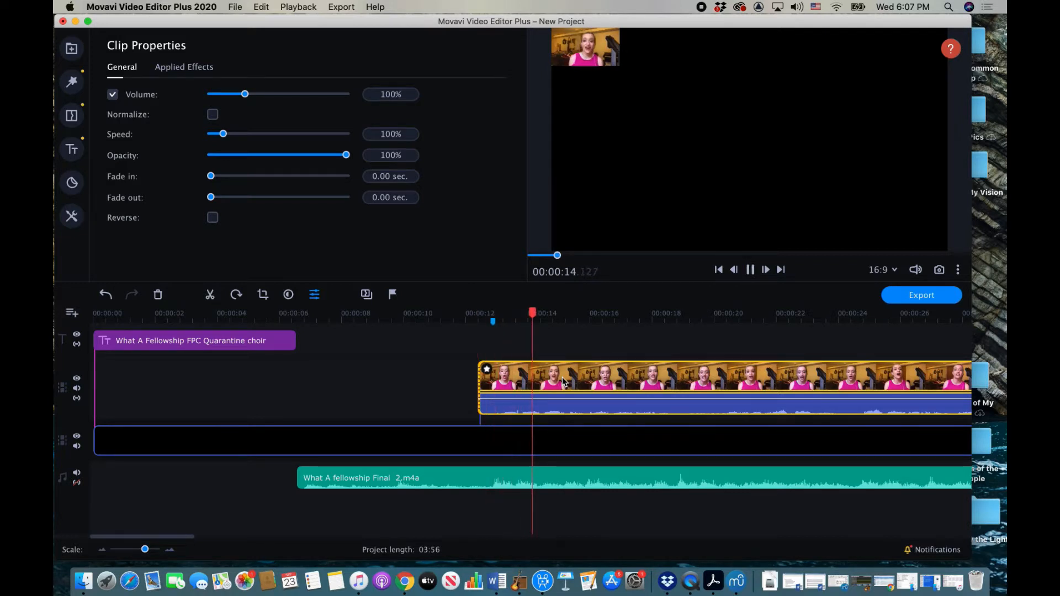
pyautogui.press('space')
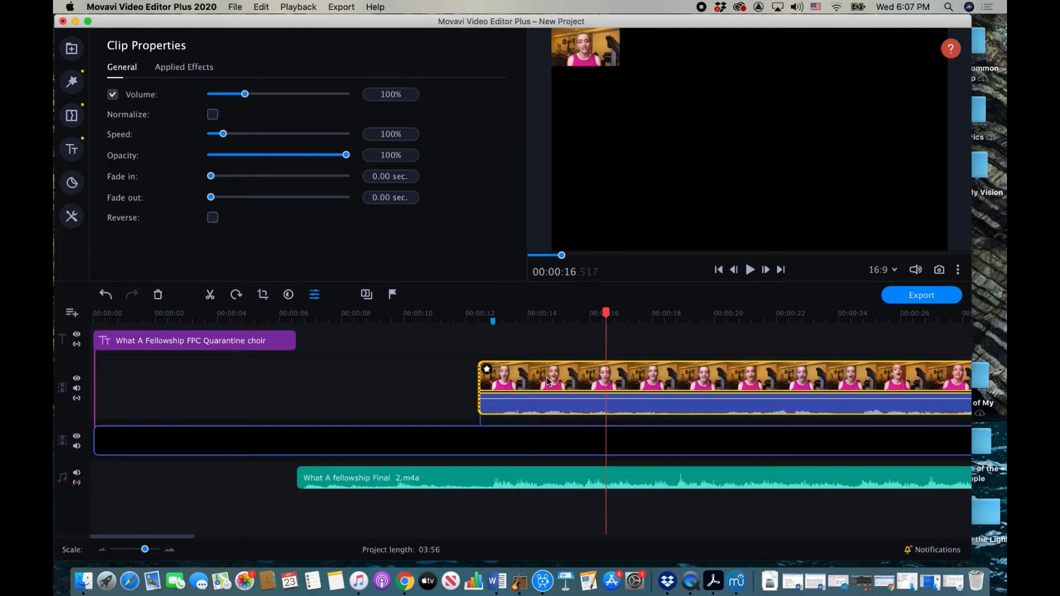
pyautogui.click(542, 378)
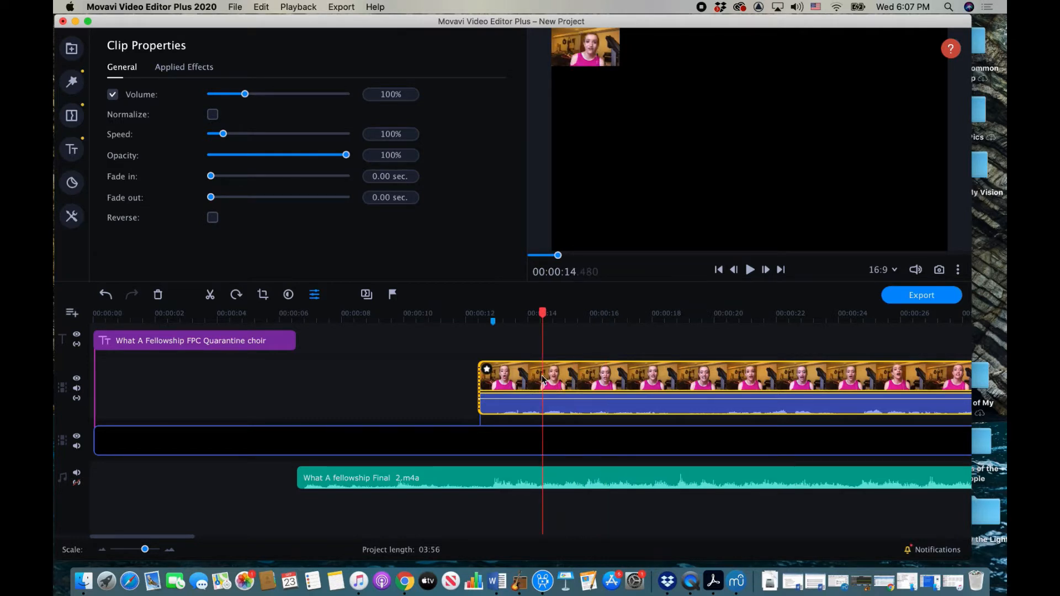
pyautogui.moveTo(540, 380); pyautogui.dragTo(539, 380)
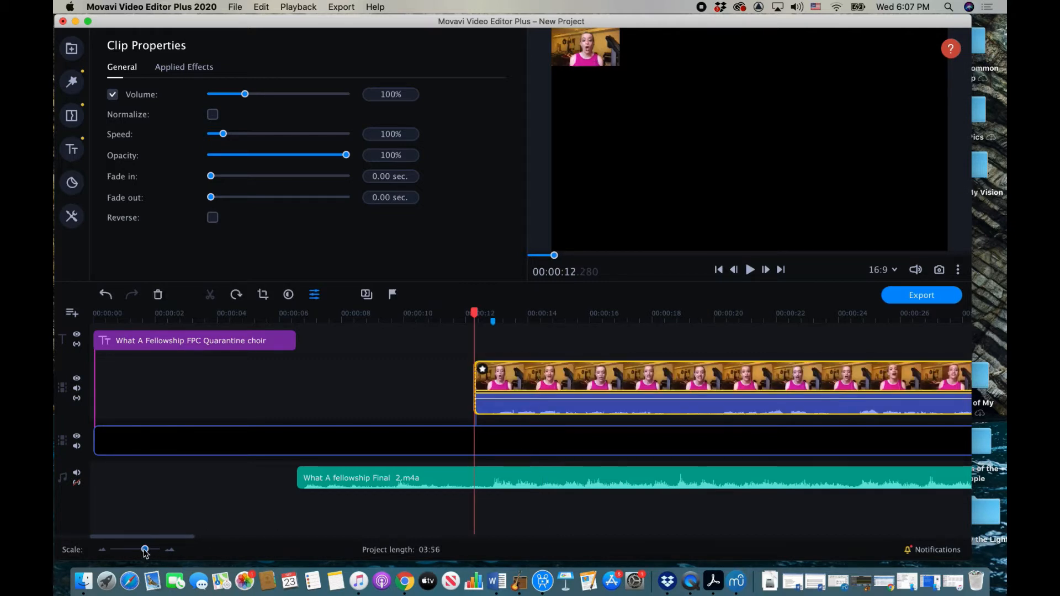
pyautogui.moveTo(144, 550); pyautogui.dragTo(146, 550)
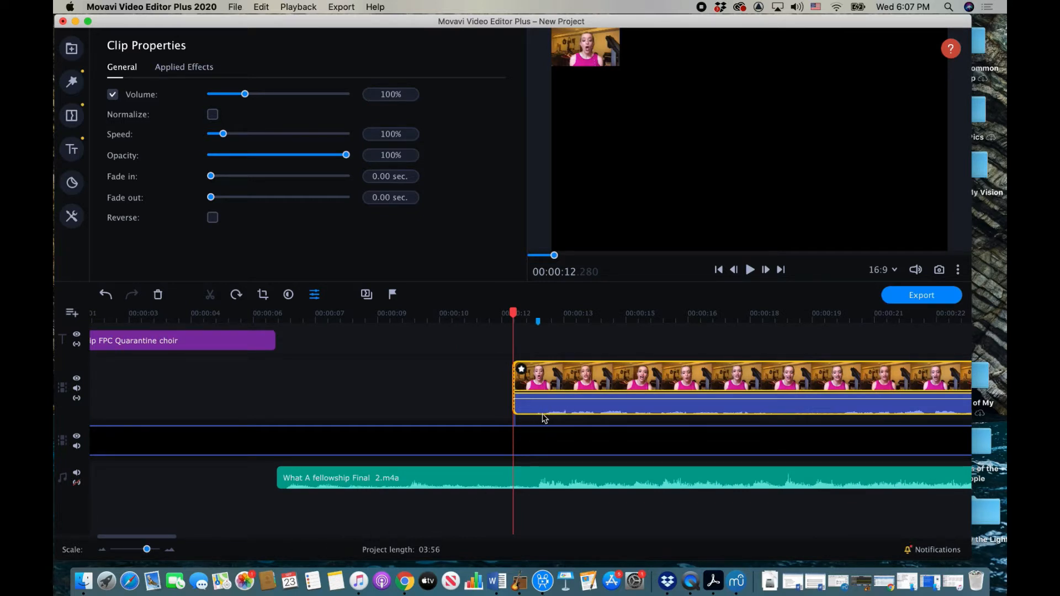
pyautogui.click(580, 383)
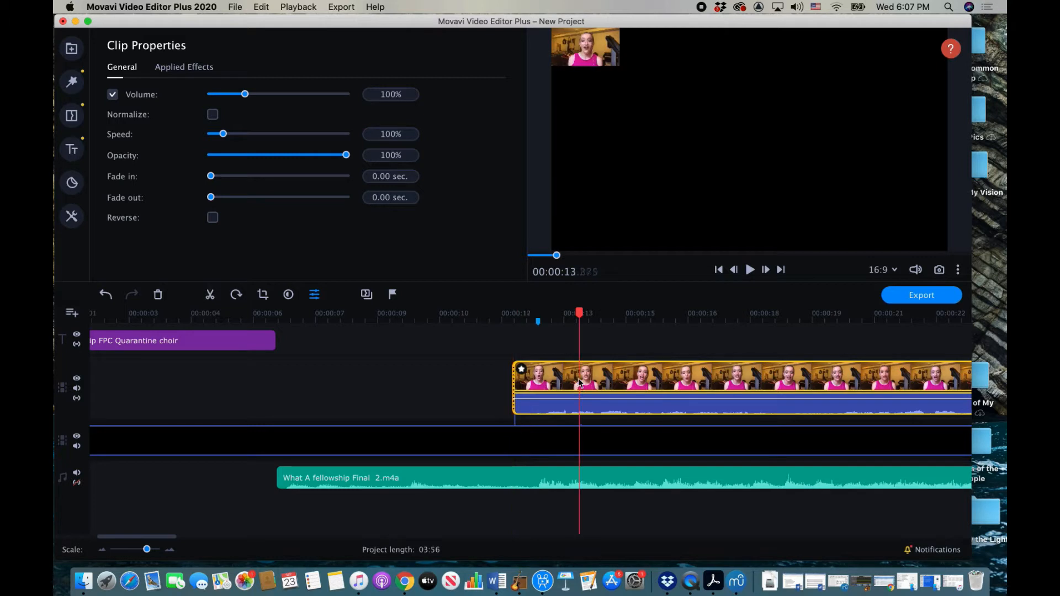
pyautogui.moveTo(573, 381); pyautogui.dragTo(574, 383)
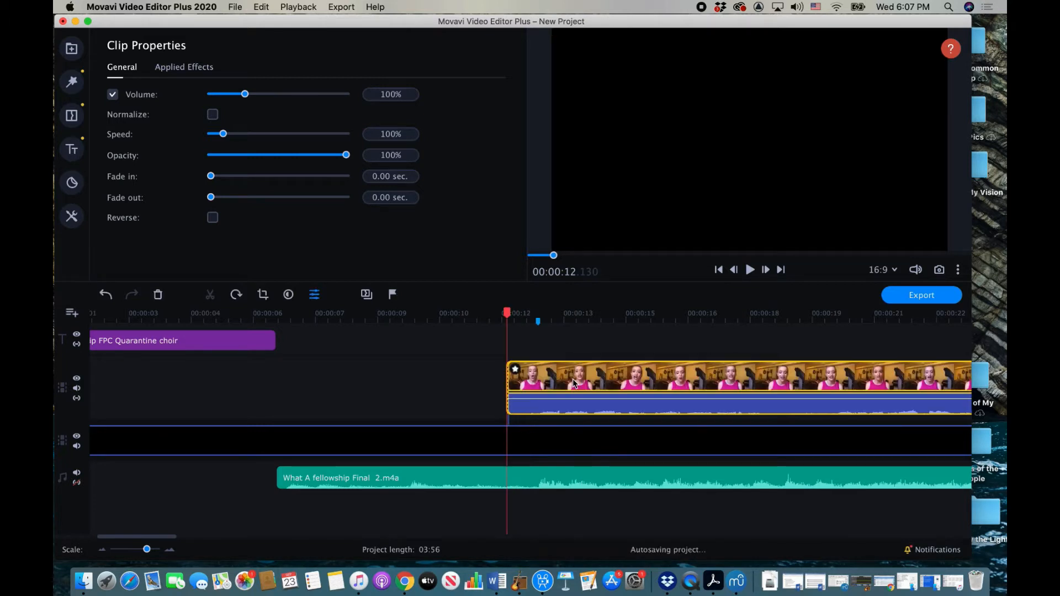
# Step: Scroll the timeline back to the start and add an empty video track with Add Video Track
pyautogui.hscroll(-2, 573, 383)
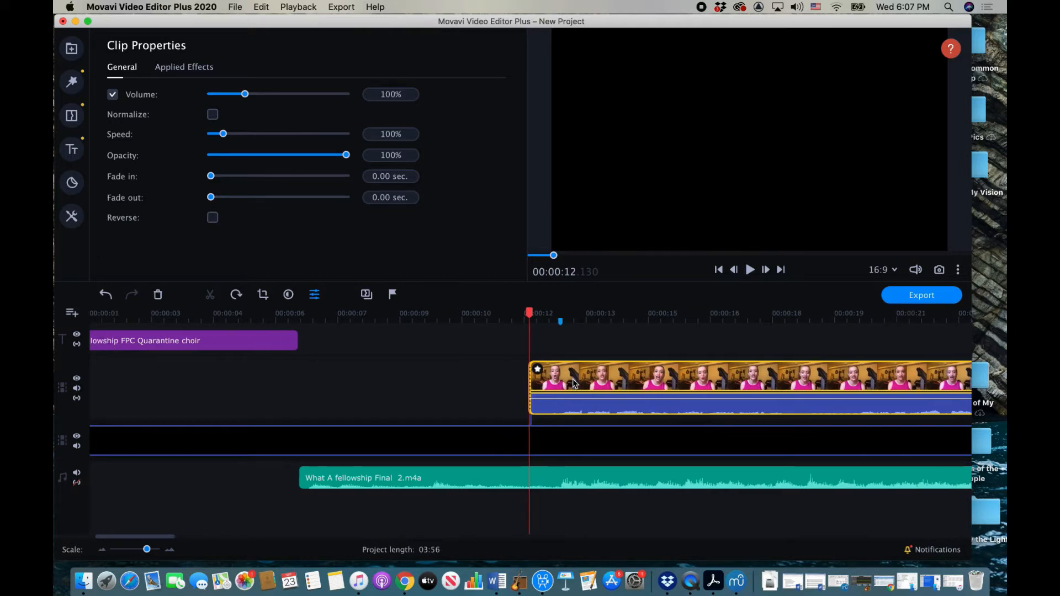
pyautogui.hscroll(-2, 574, 382)
pyautogui.hscroll(2, 574, 382)
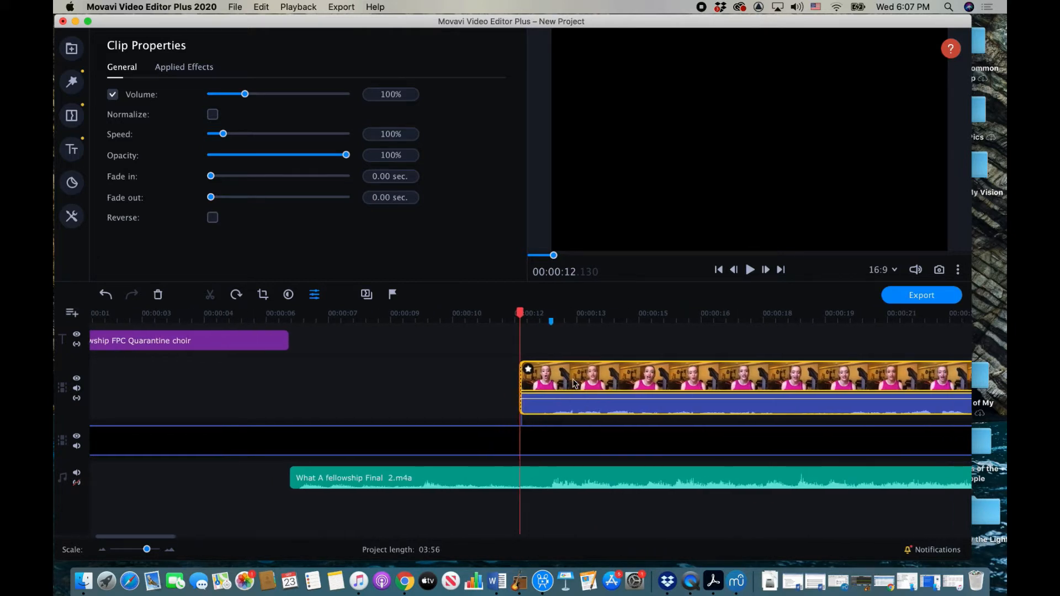
pyautogui.hscroll(-3, 574, 383)
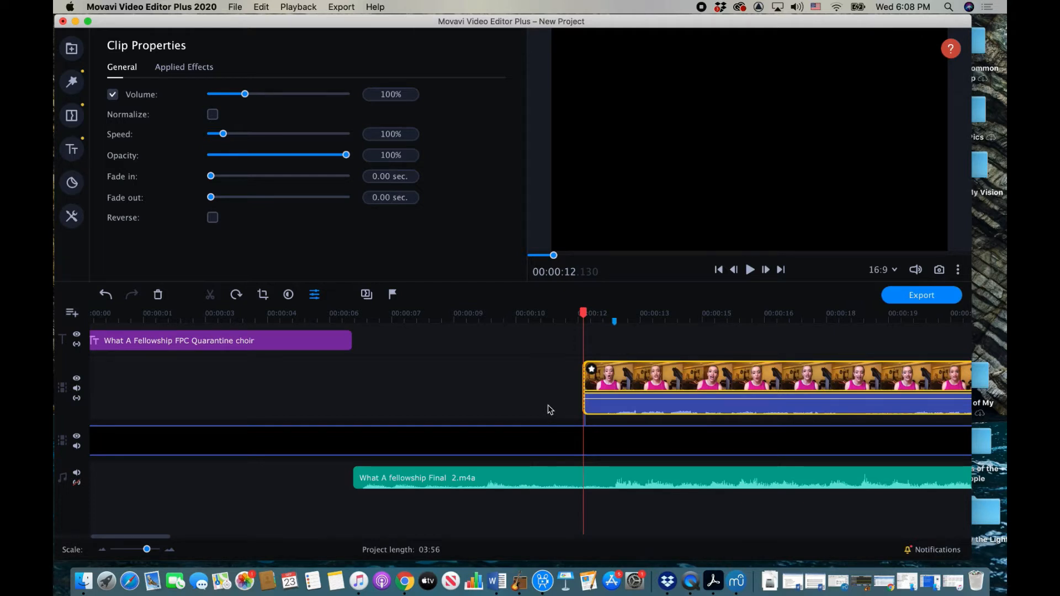
pyautogui.hscroll(-1, 550, 409)
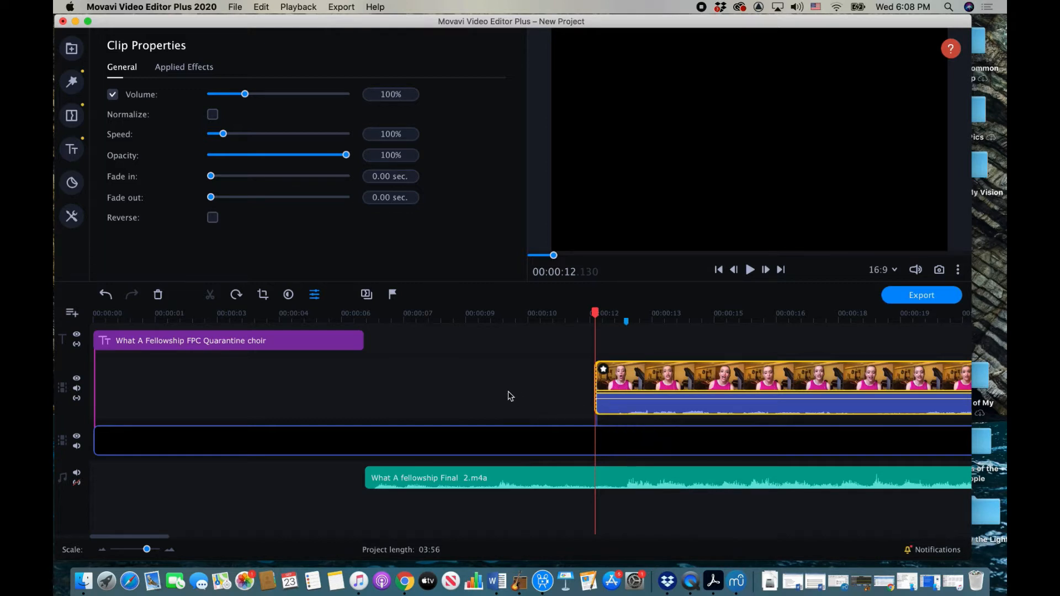
pyautogui.click(71, 313)
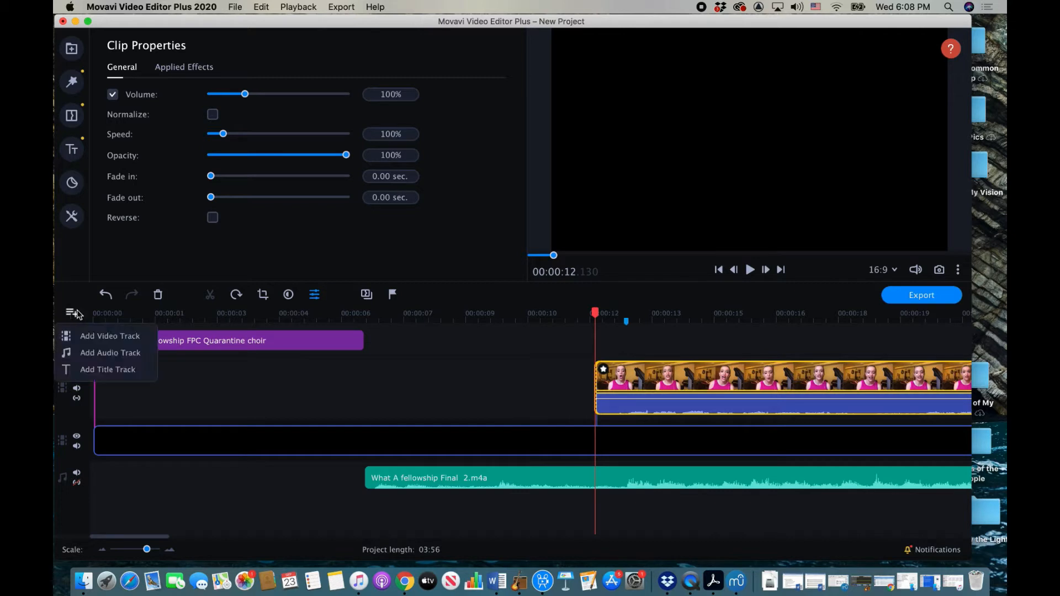
pyautogui.click(96, 338)
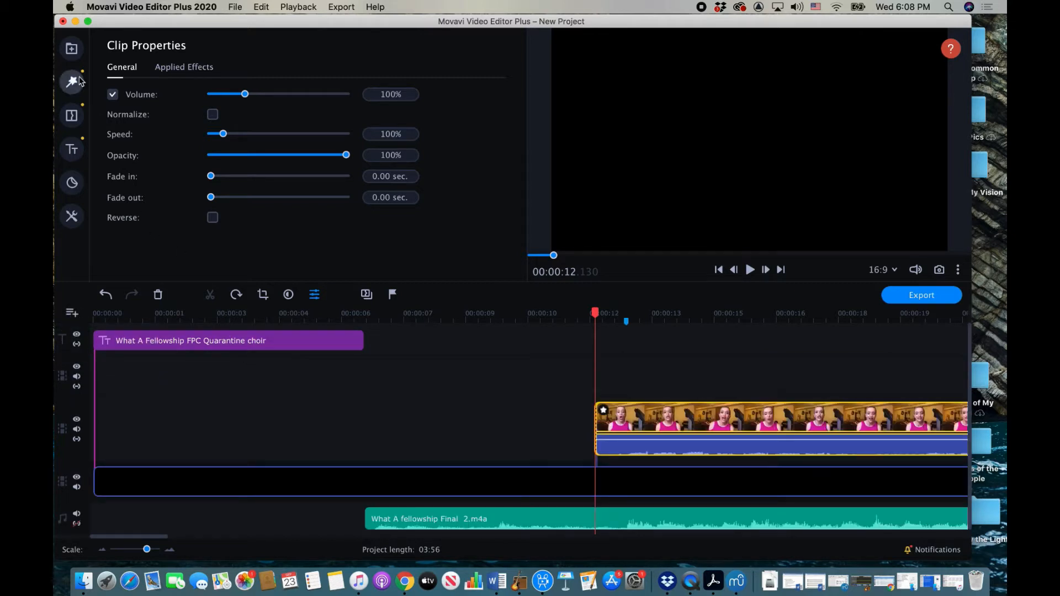
# Step: Drag the second singer's video from the Media Bin onto the timeline and slide it earlier
pyautogui.click(71, 48)
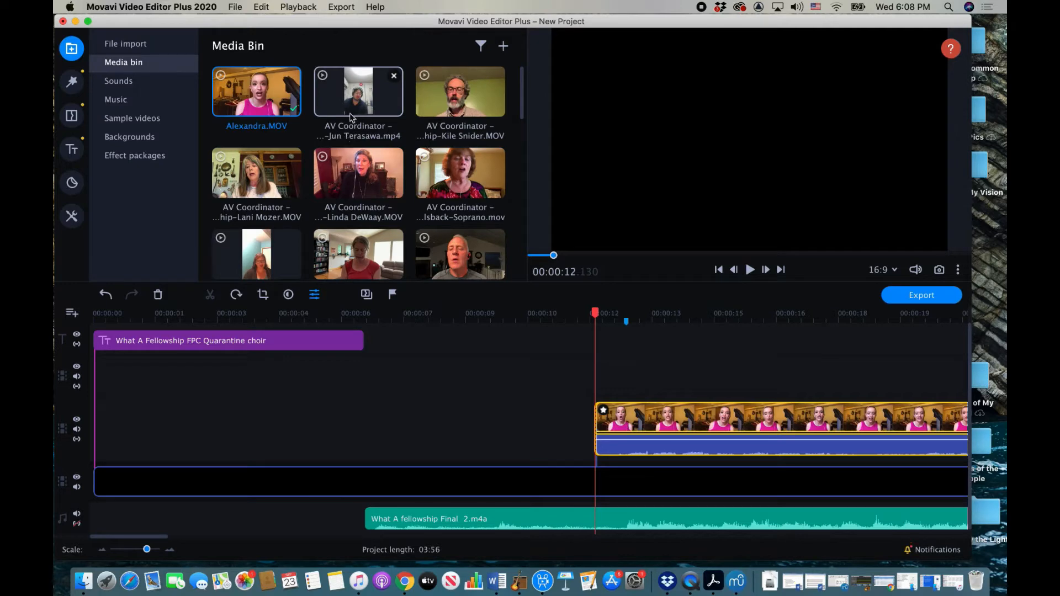
pyautogui.moveTo(364, 91)
pyautogui.mouseDown()
pyautogui.moveTo(462, 279)
pyautogui.moveTo(523, 340)
pyautogui.moveTo(502, 351)
pyautogui.mouseUp()
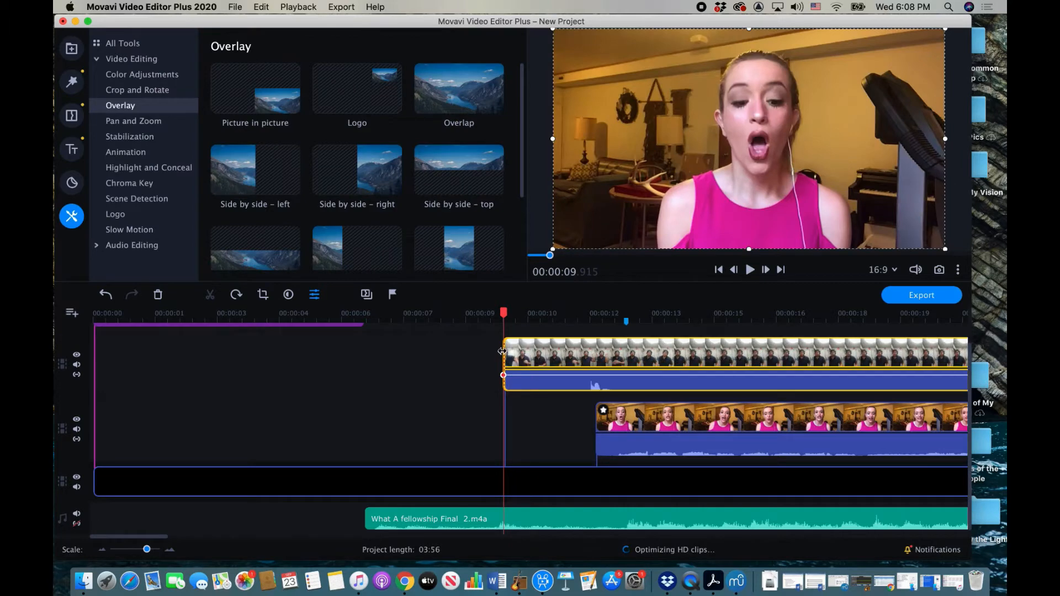
pyautogui.click(678, 349)
pyautogui.moveTo(624, 348); pyautogui.dragTo(470, 351)
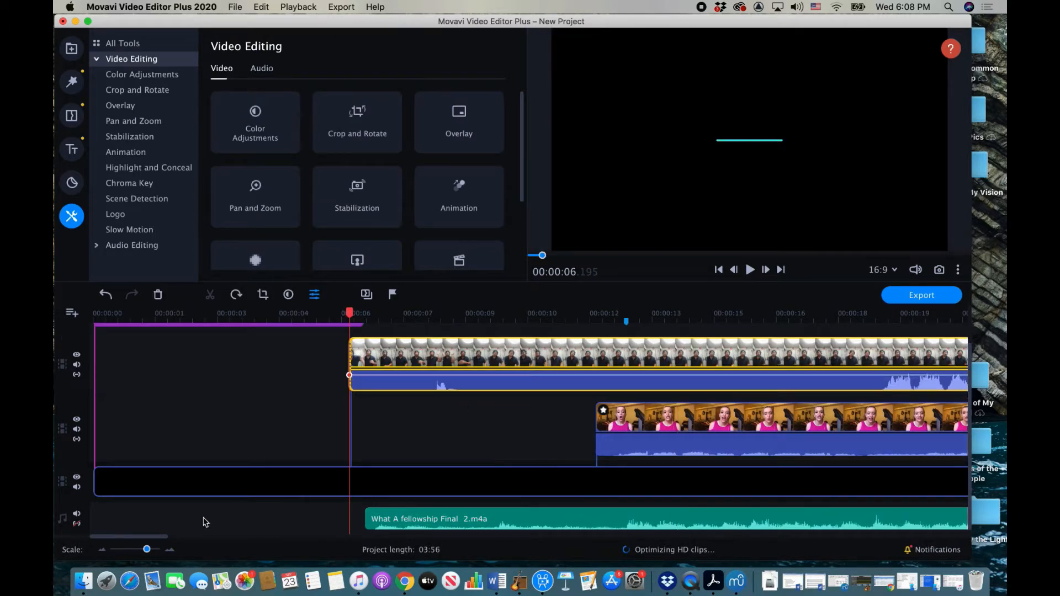
pyautogui.moveTo(147, 549)
pyautogui.mouseDown()
pyautogui.moveTo(131, 550)
pyautogui.moveTo(140, 552)
pyautogui.mouseUp()
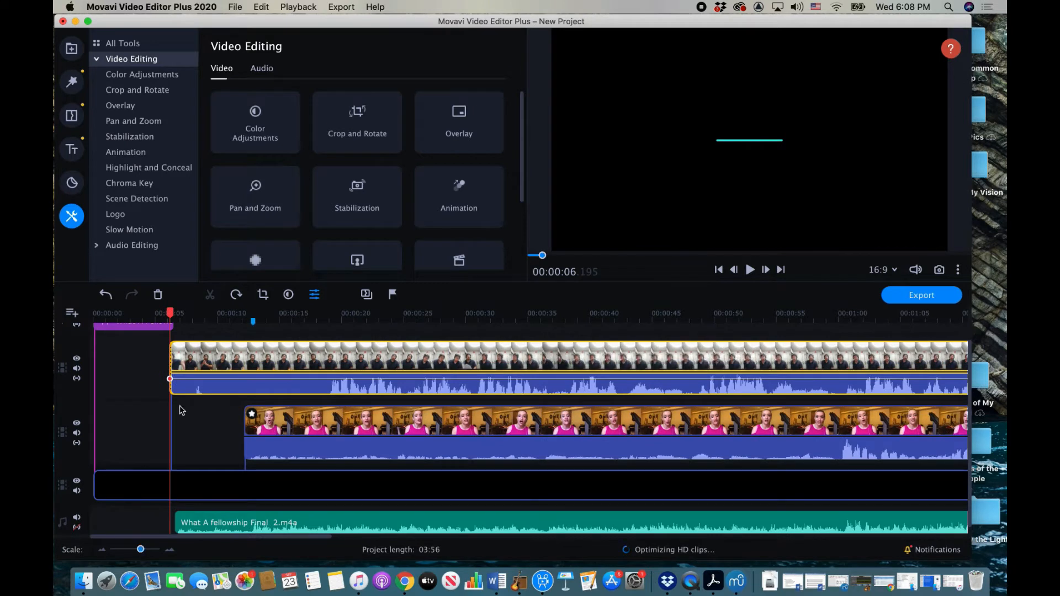
# Step: Trim the start of the second singer's clip and align it with Alexandra's clip near 12 s
pyautogui.moveTo(169, 355); pyautogui.dragTo(315, 385)
pyautogui.moveTo(377, 364); pyautogui.dragTo(302, 374)
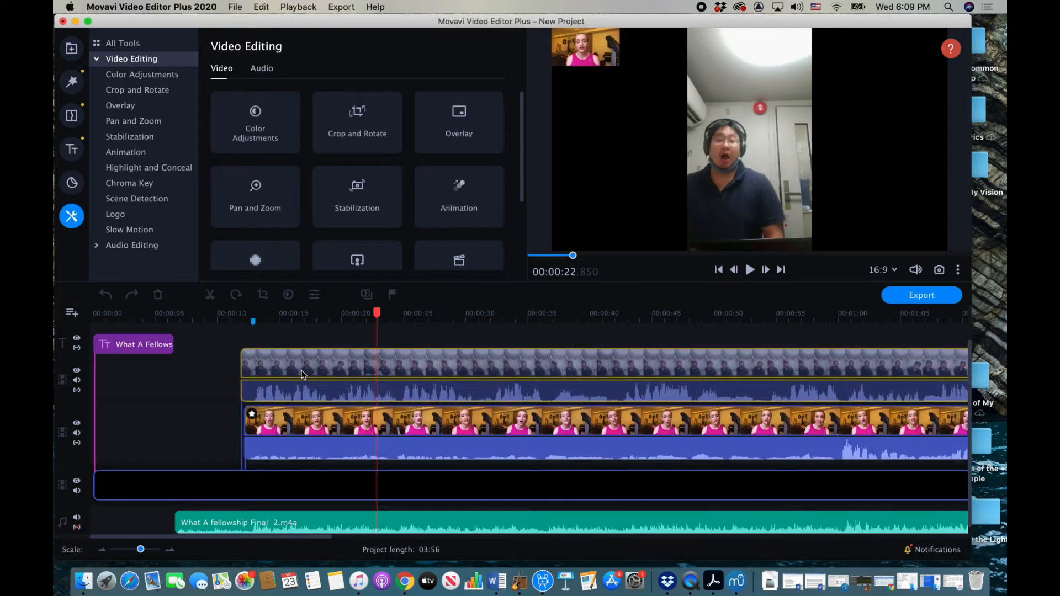
pyautogui.moveTo(301, 375); pyautogui.dragTo(301, 375)
pyautogui.click(243, 316)
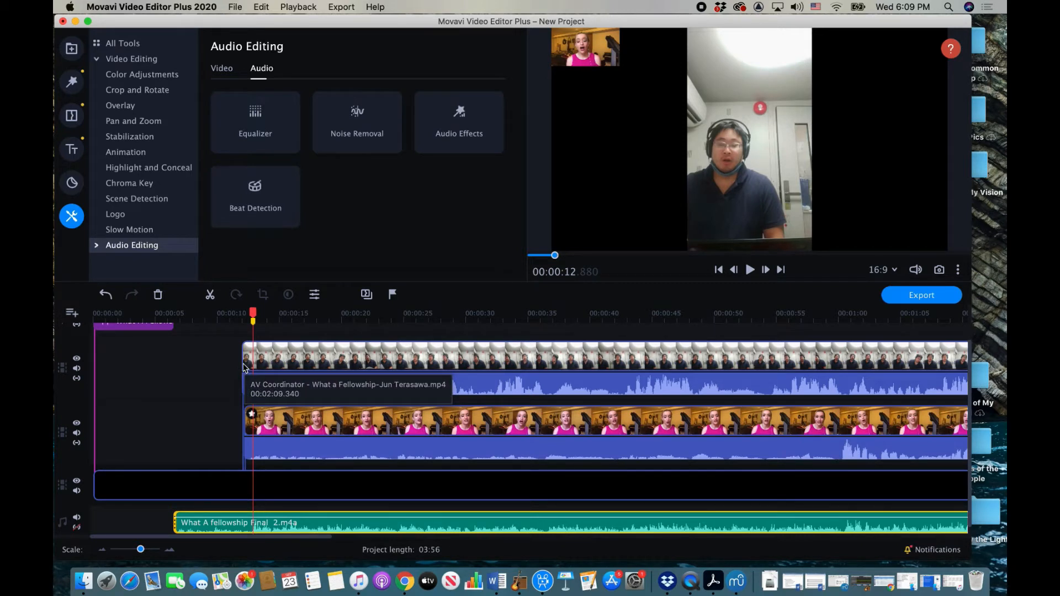
pyautogui.click(289, 359)
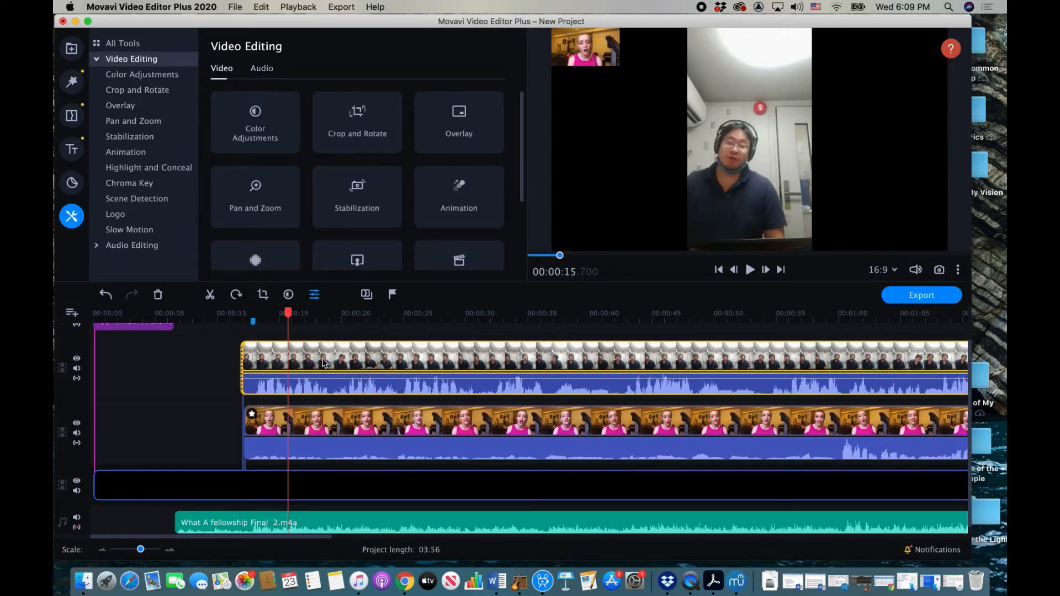
# Step: Apply Picture in picture to the second singer's clip, shrink it and place it top beside Alexandra
pyautogui.click(119, 104)
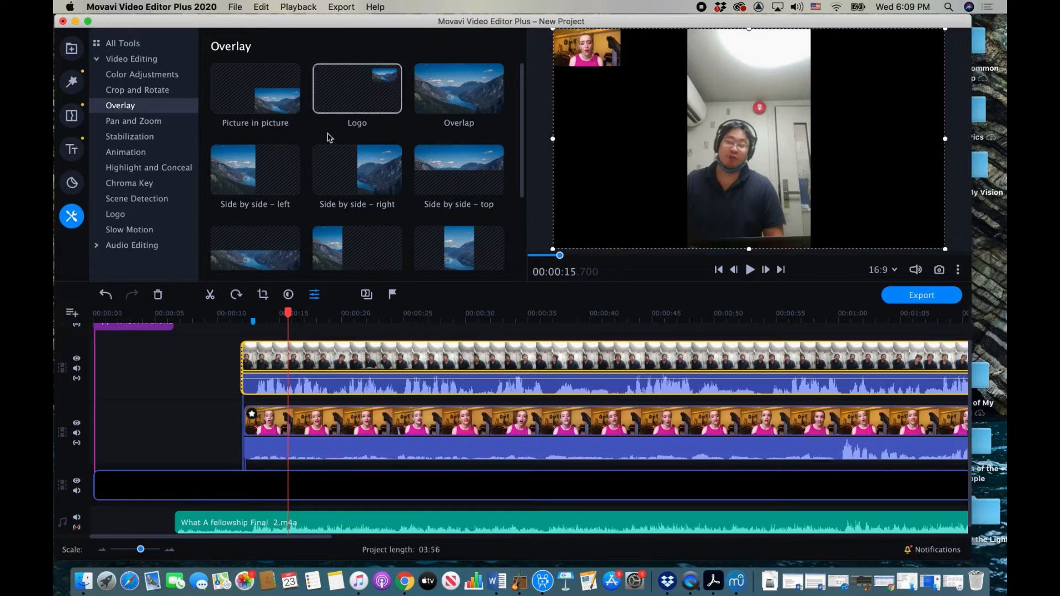
pyautogui.click(274, 105)
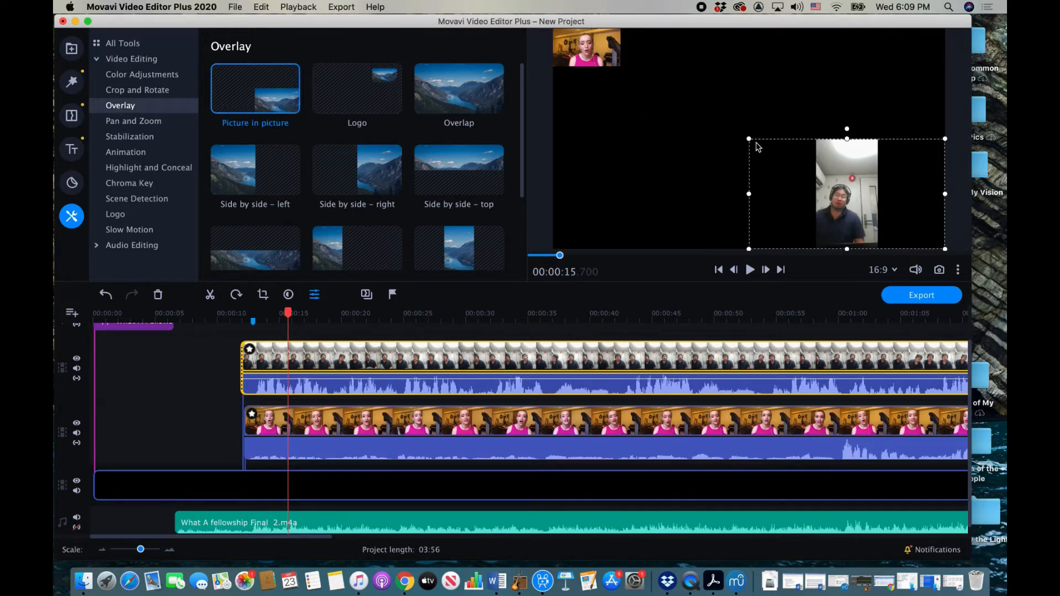
pyautogui.moveTo(749, 139); pyautogui.dragTo(859, 191)
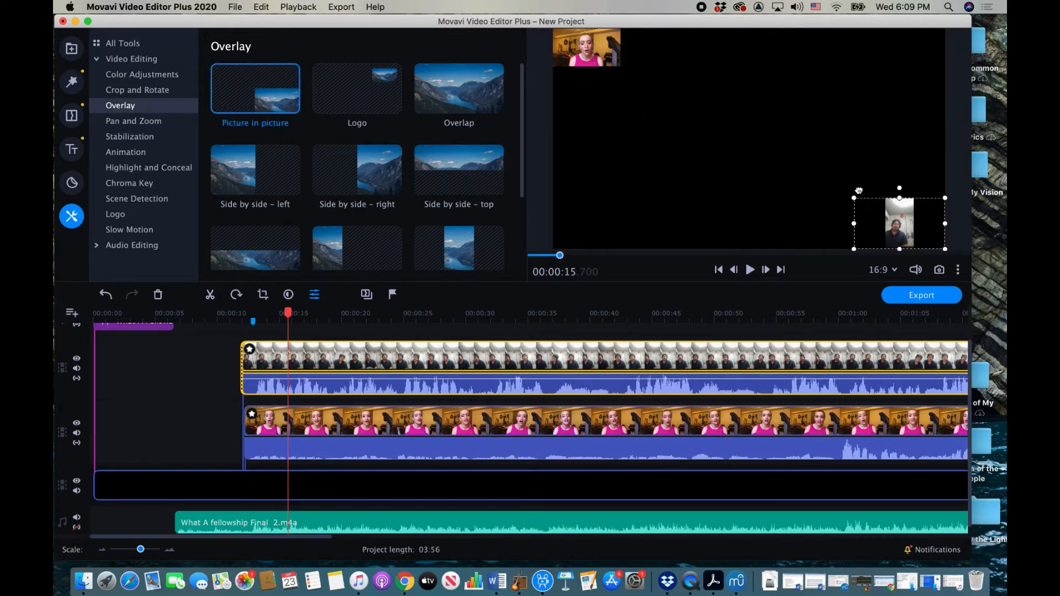
pyautogui.moveTo(910, 215); pyautogui.dragTo(644, 39)
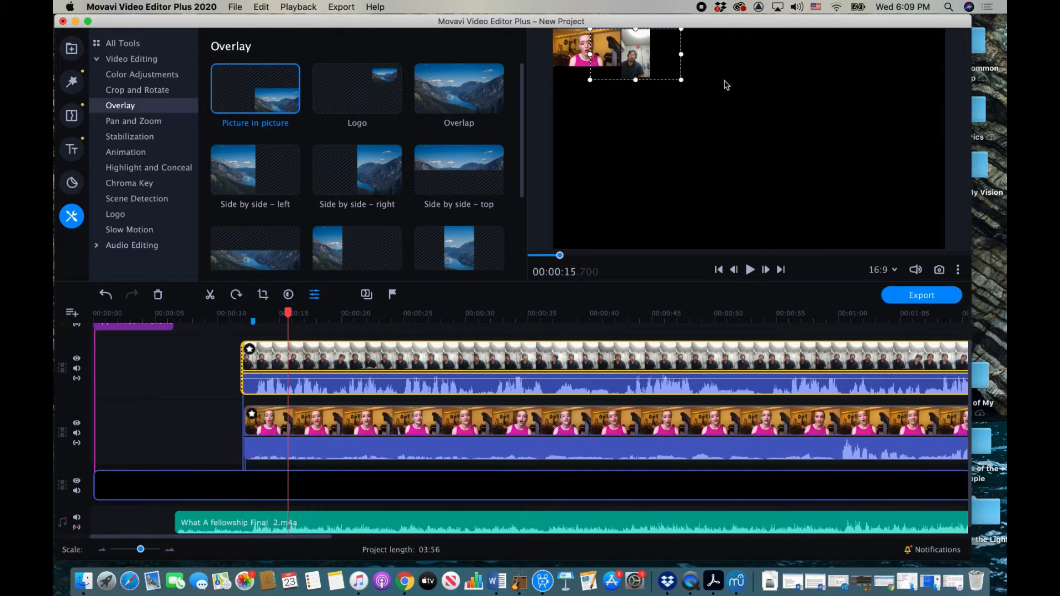
pyautogui.moveTo(683, 80); pyautogui.dragTo(709, 95)
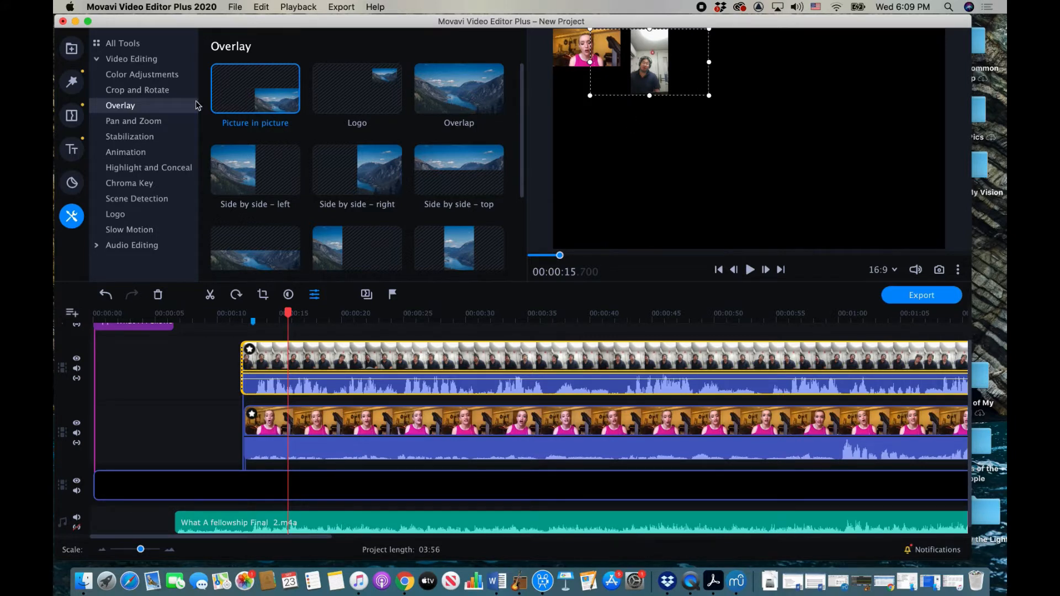
# Step: Extend the crop down to include the second singer's body, apply it, then shrink his inset
pyautogui.click(156, 91)
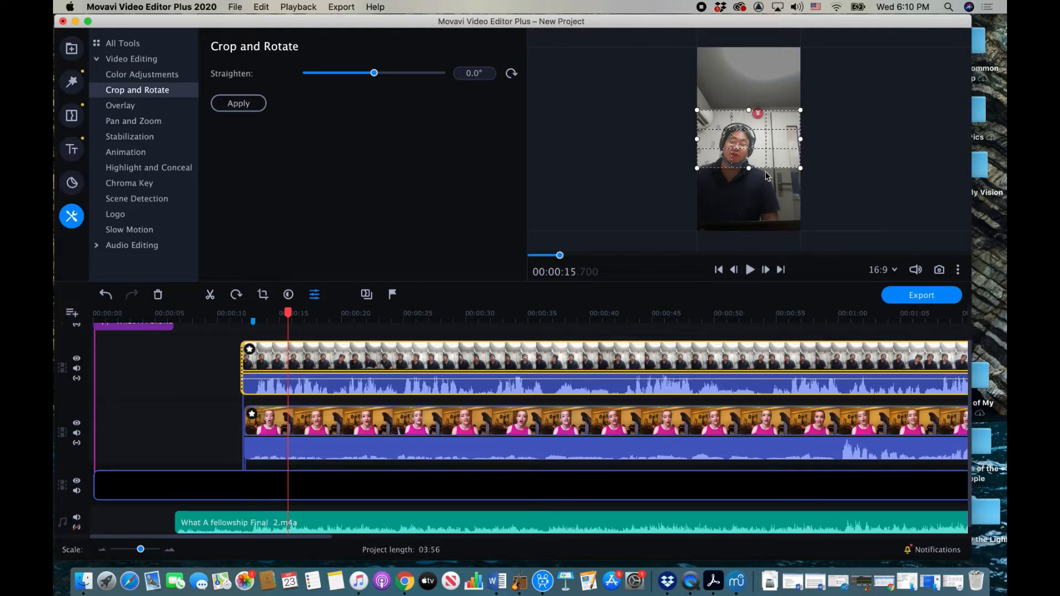
pyautogui.moveTo(749, 168); pyautogui.dragTo(751, 197)
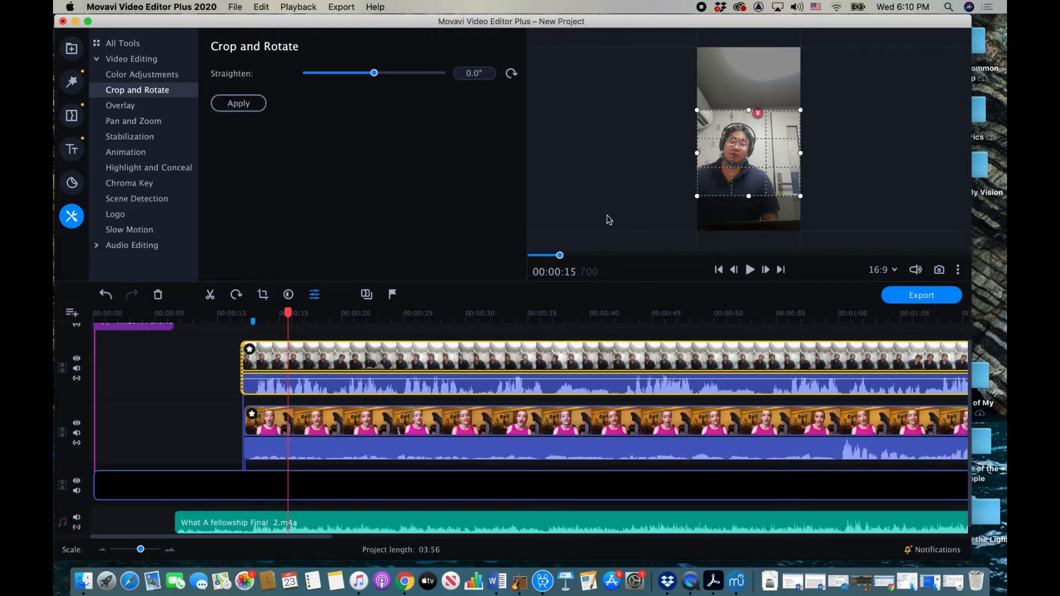
pyautogui.click(254, 106)
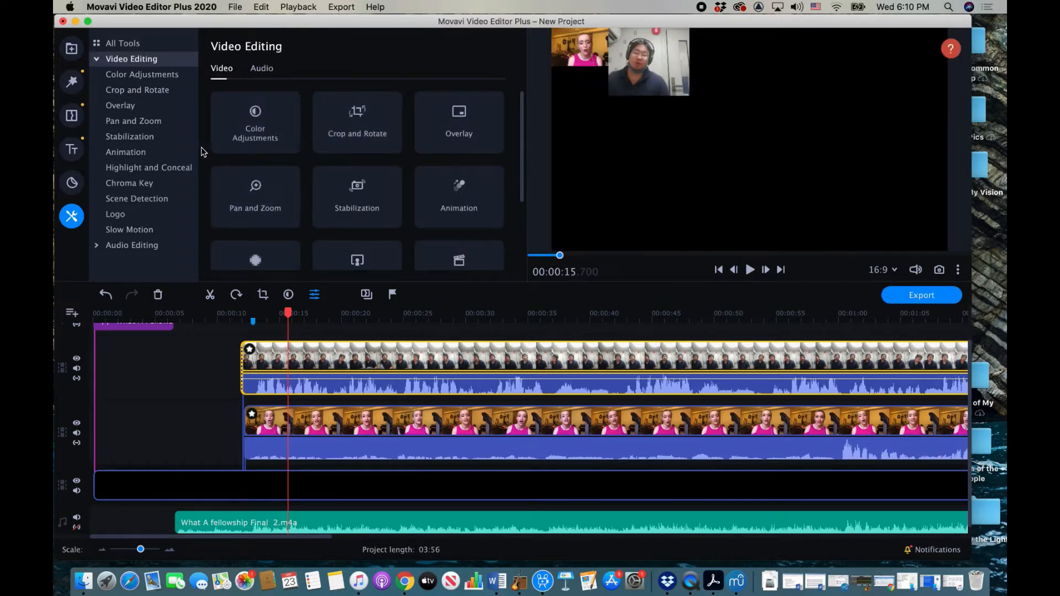
pyautogui.click(118, 105)
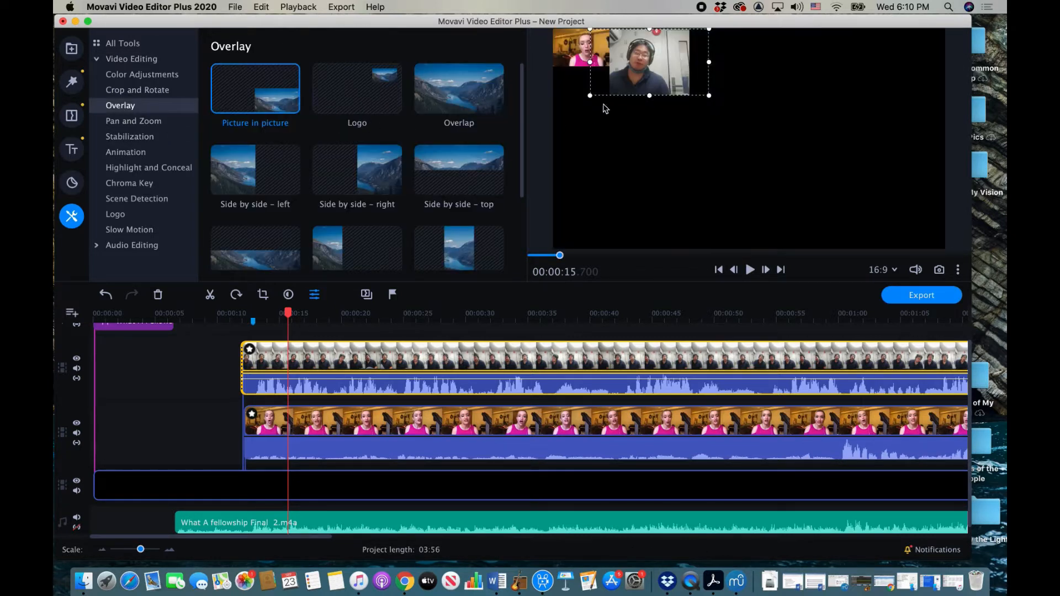
pyautogui.moveTo(590, 94); pyautogui.dragTo(658, 48)
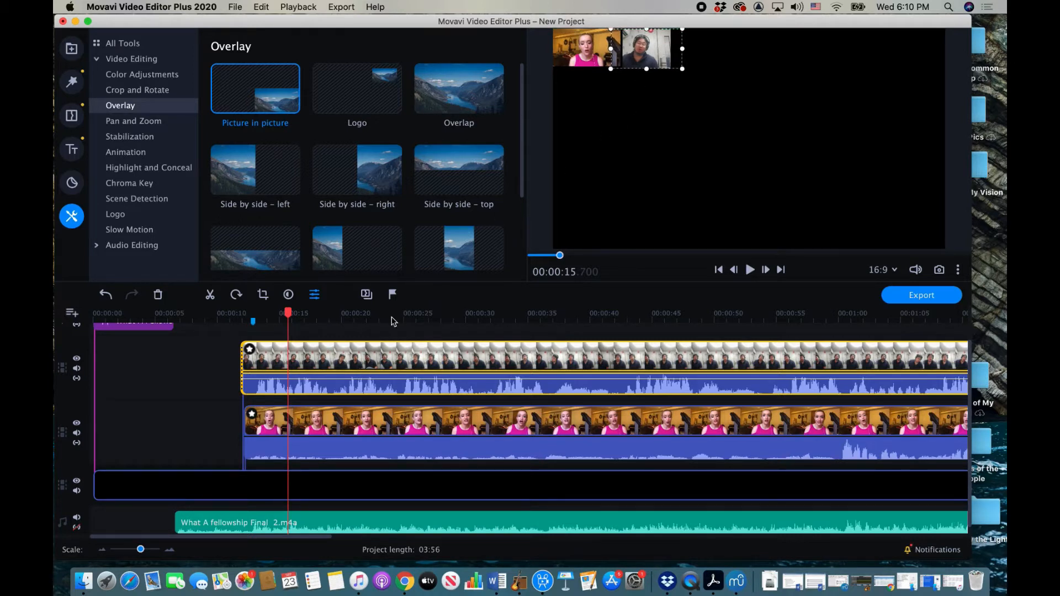
# Step: Add a video track with the third singer's clip, made a small picture-in-picture inset at top
pyautogui.scroll(1, 370, 365)
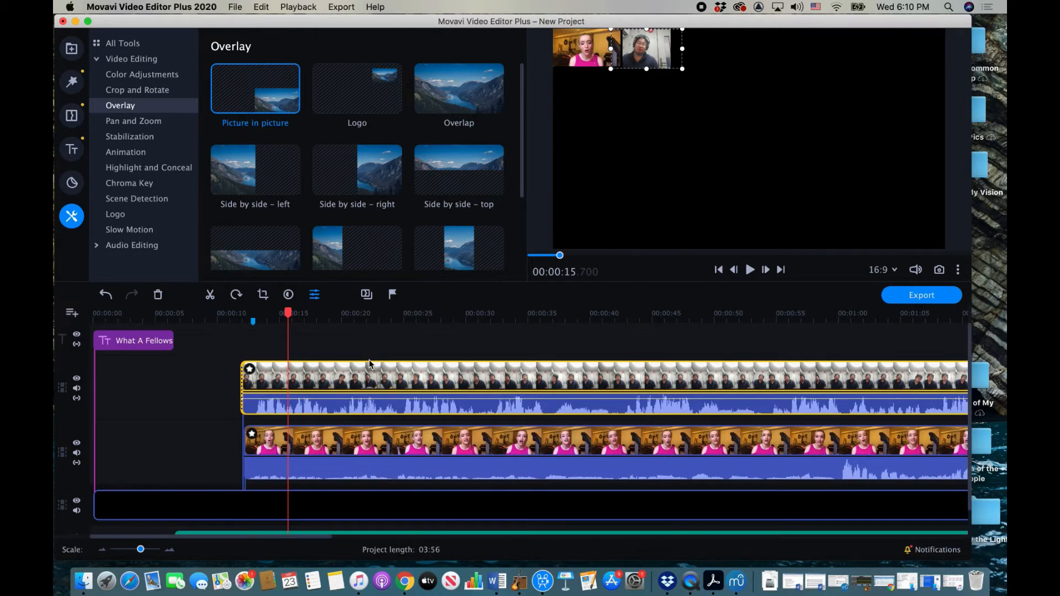
pyautogui.click(72, 312)
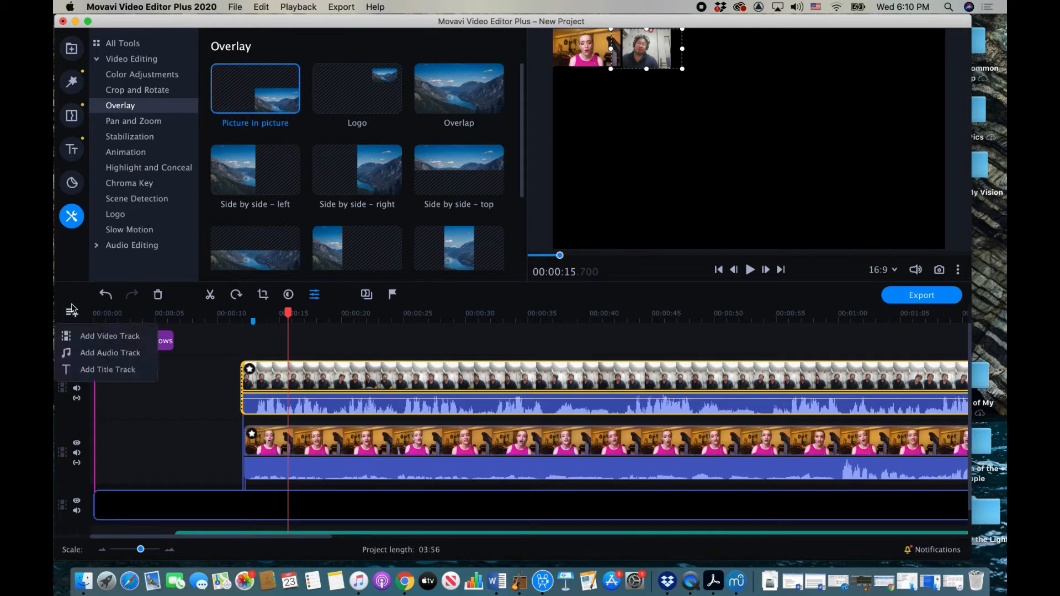
pyautogui.click(101, 338)
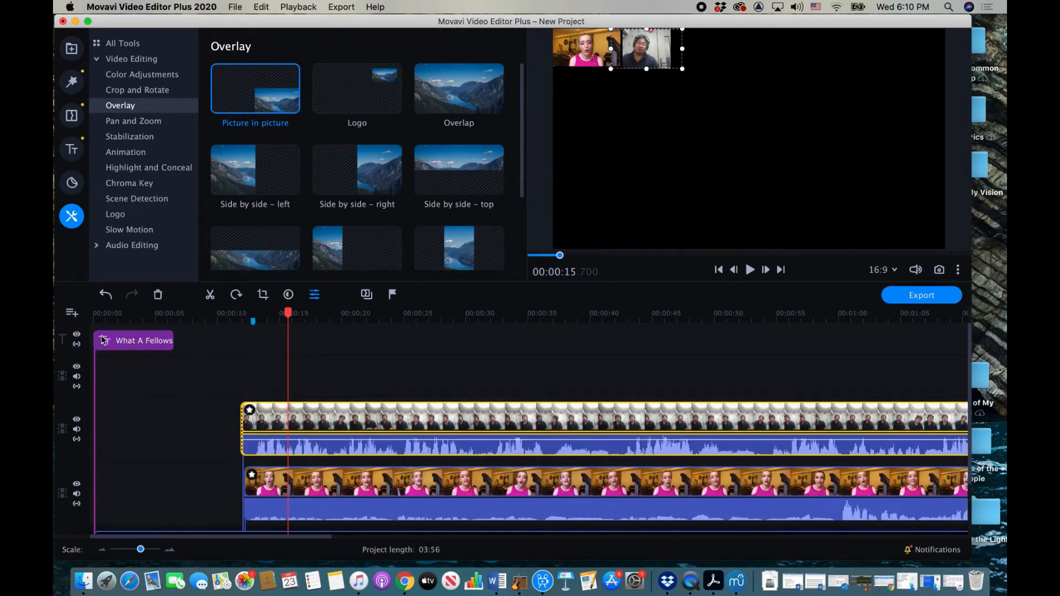
pyautogui.click(71, 50)
pyautogui.moveTo(457, 99); pyautogui.dragTo(240, 352)
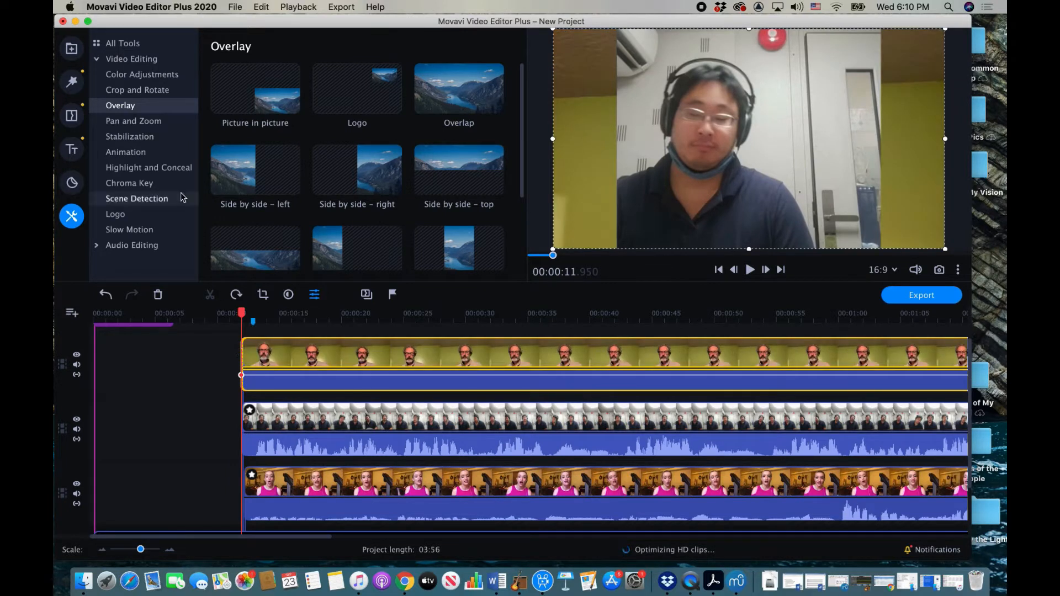
pyautogui.click(248, 95)
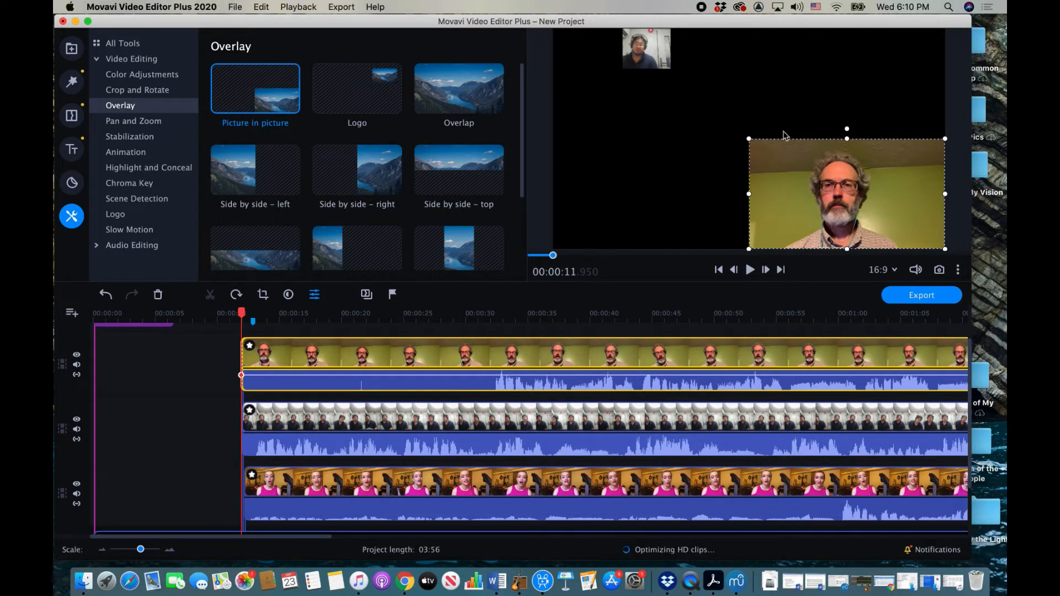
pyautogui.moveTo(749, 140); pyautogui.dragTo(701, 51)
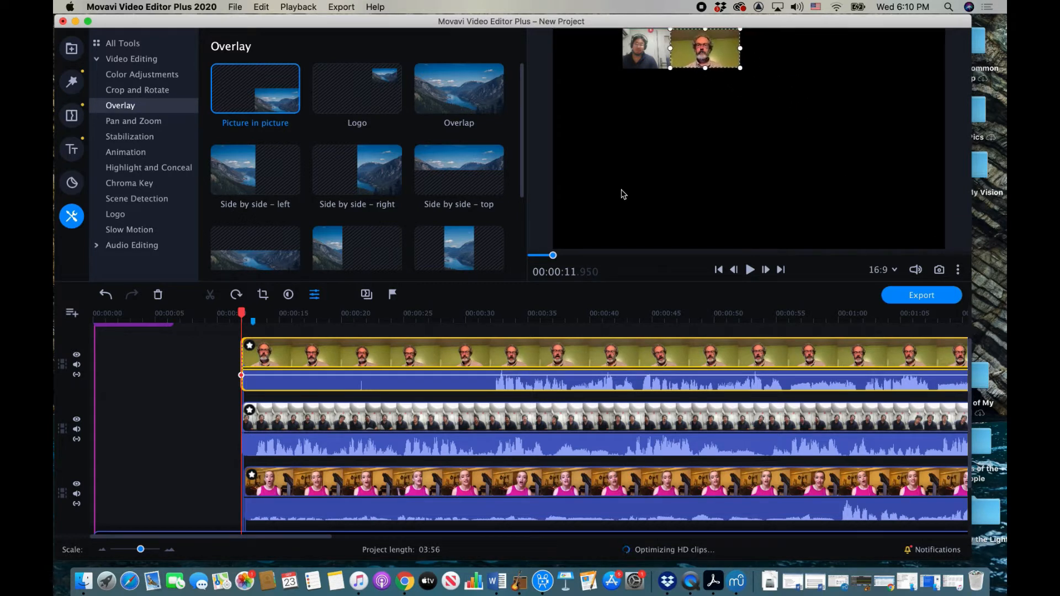
# Step: Trim the third singer's clip start and line it up with the Singing begins marker
pyautogui.click(271, 358)
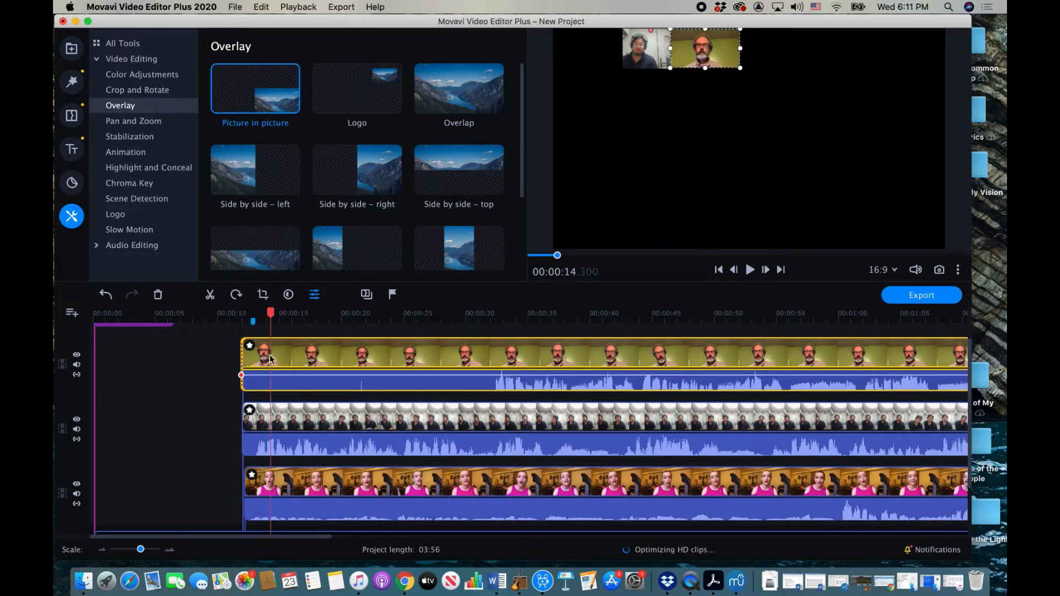
pyautogui.moveTo(242, 355); pyautogui.dragTo(294, 377)
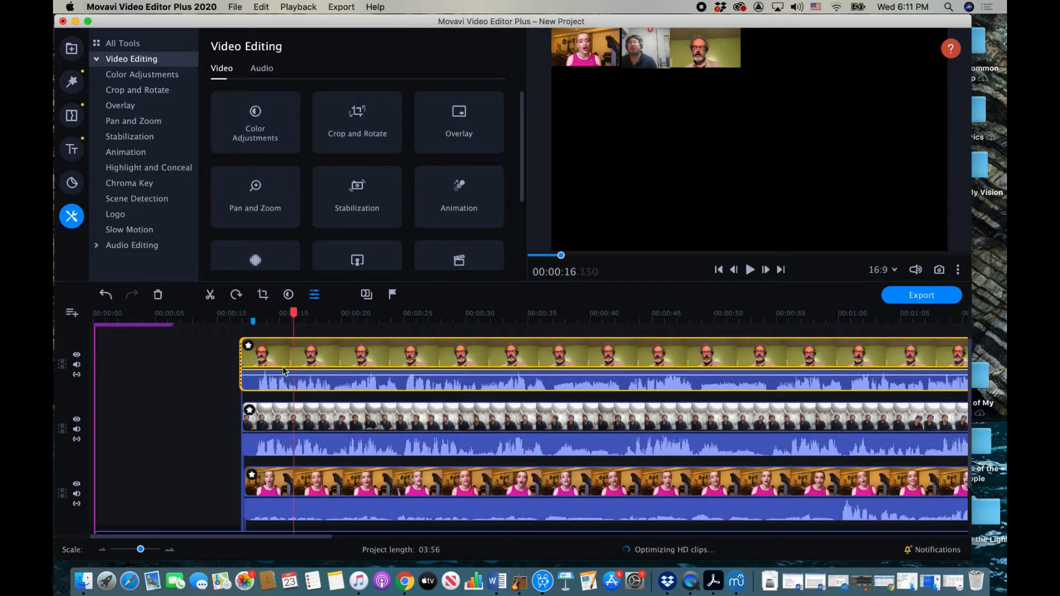
pyautogui.click(253, 321)
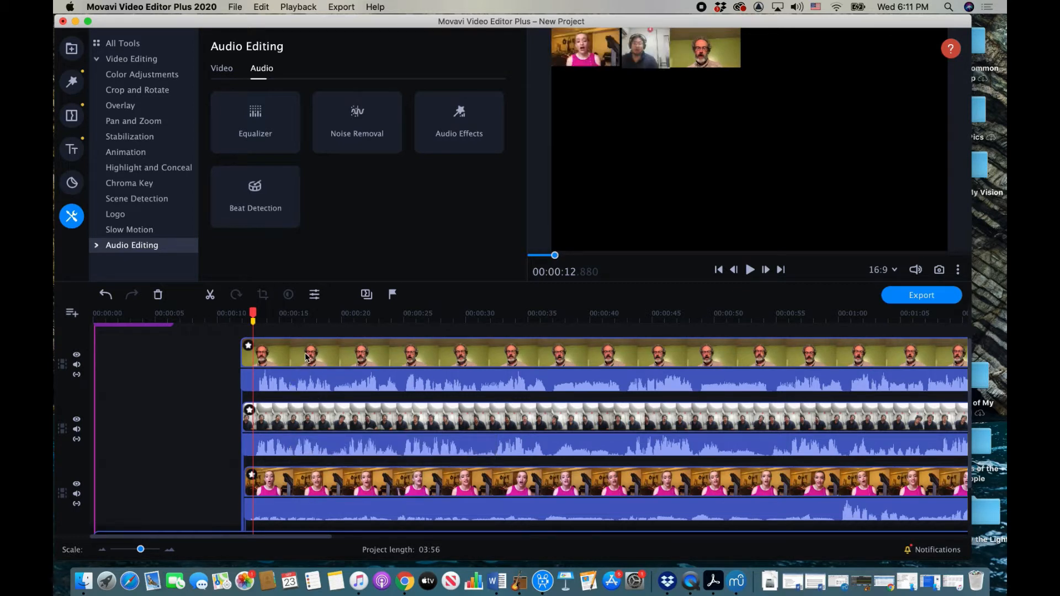
pyautogui.moveTo(306, 356); pyautogui.dragTo(300, 358)
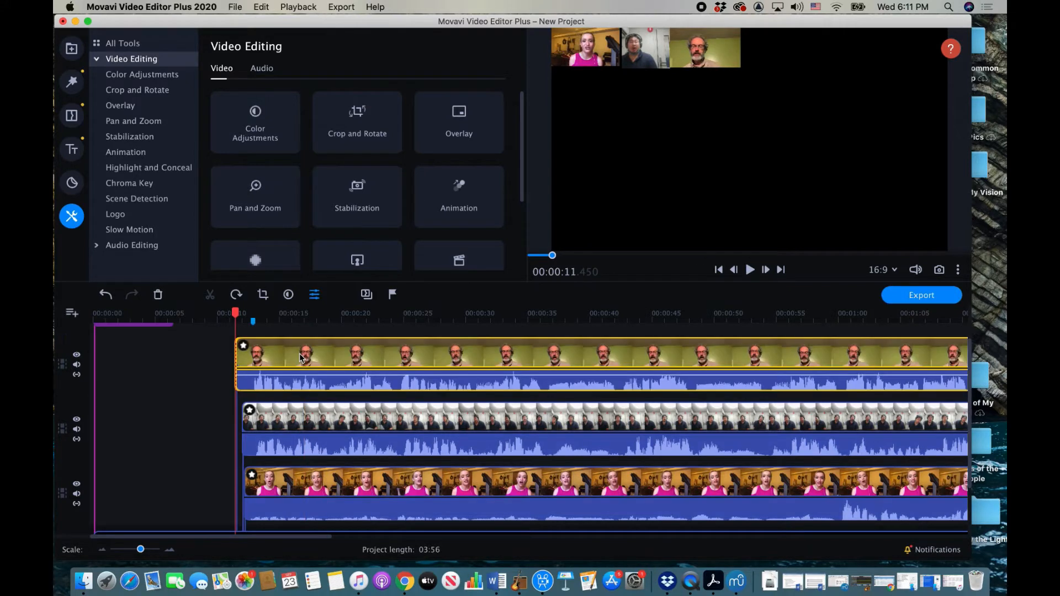
# Step: Move the second singer's clip down to the empty lower track and align its start with the marker
pyautogui.click(297, 418)
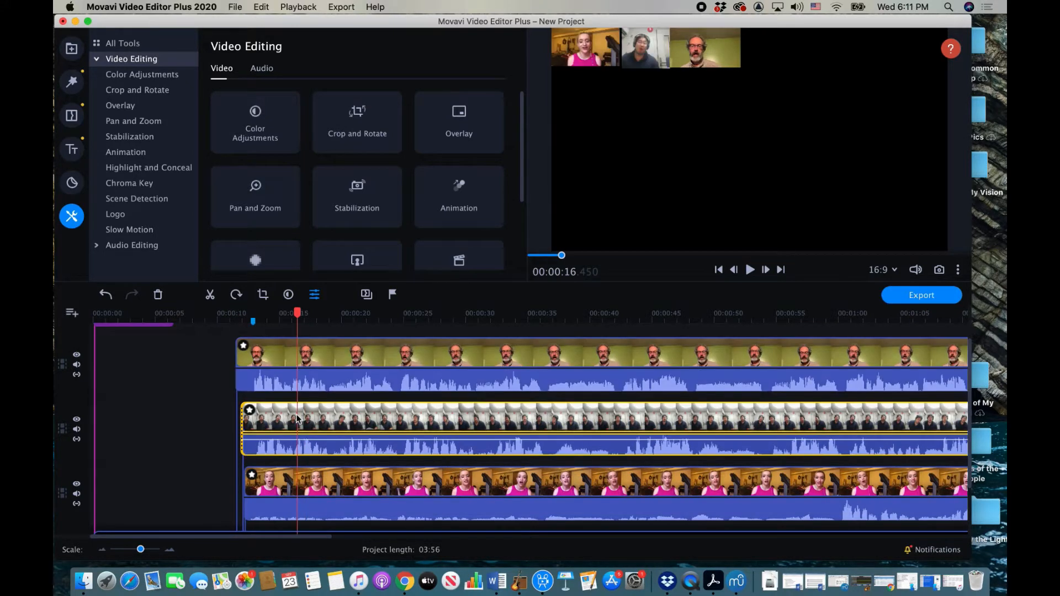
pyautogui.moveTo(291, 418); pyautogui.dragTo(293, 420)
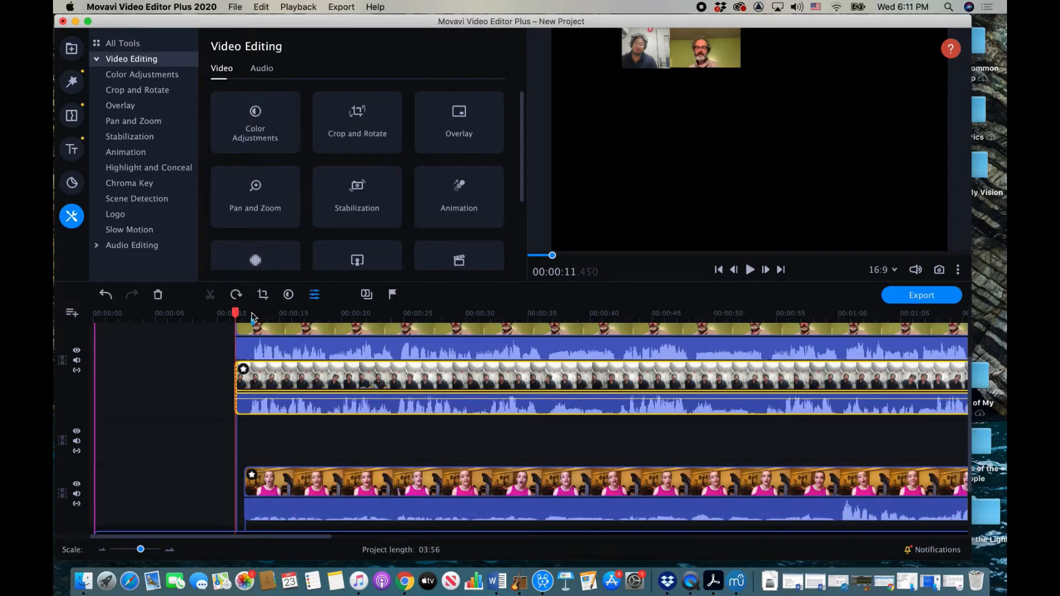
pyautogui.click(253, 324)
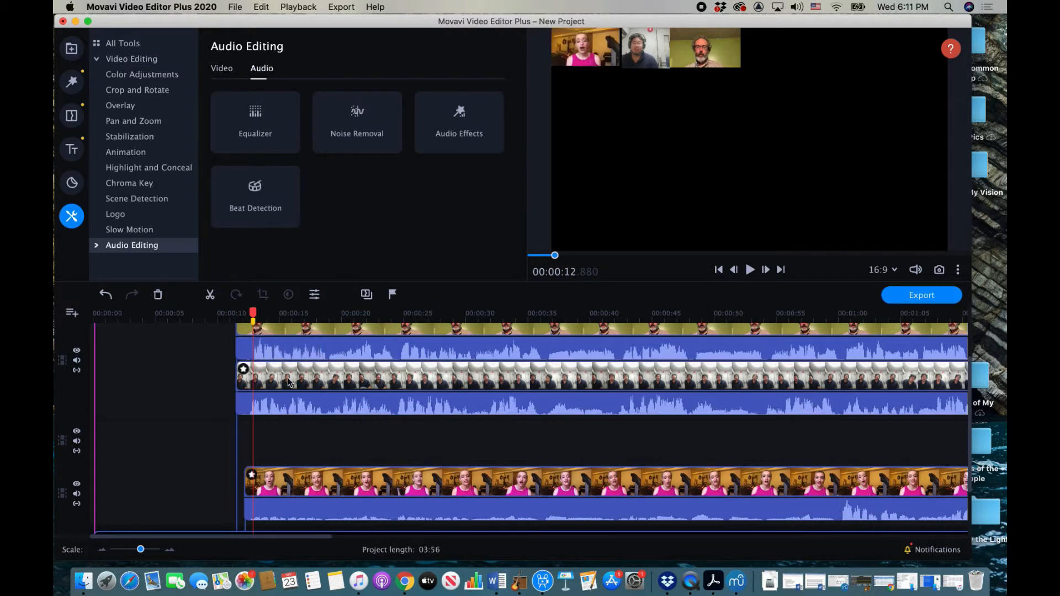
pyautogui.moveTo(288, 381); pyautogui.dragTo(298, 436)
pyautogui.moveTo(296, 393); pyautogui.dragTo(295, 440)
pyautogui.click(288, 438)
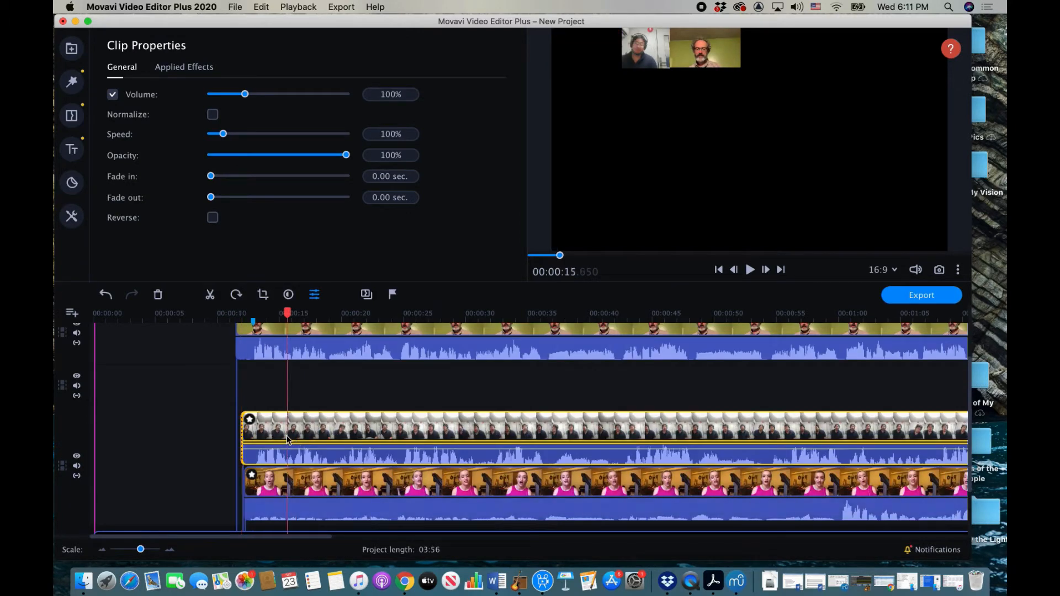
pyautogui.moveTo(303, 434); pyautogui.dragTo(300, 438)
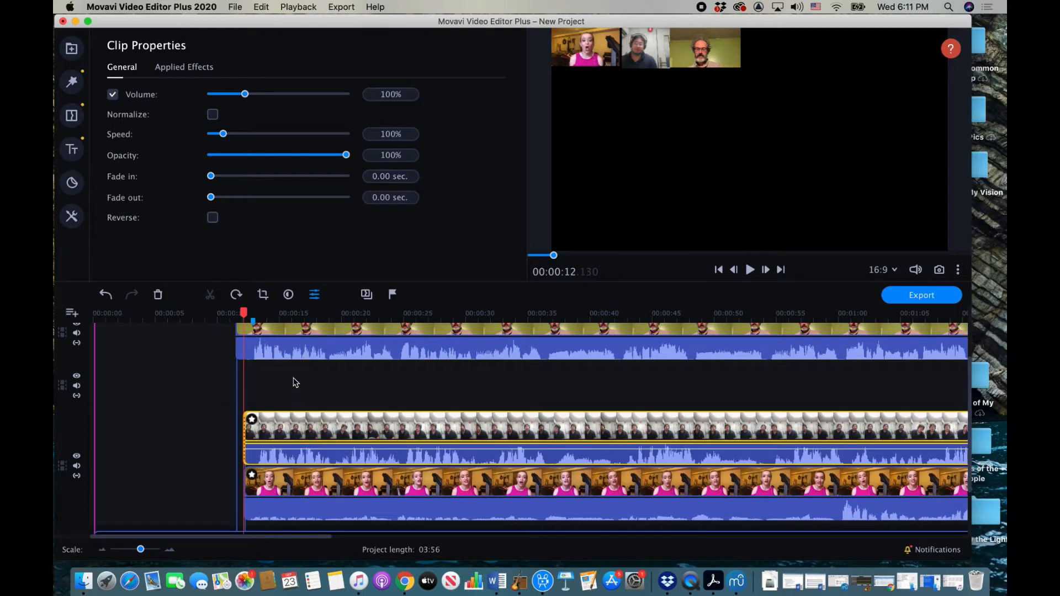
# Step: Drag the bearded singer's clip to start around 12 s, aligned with the others
pyautogui.click(255, 326)
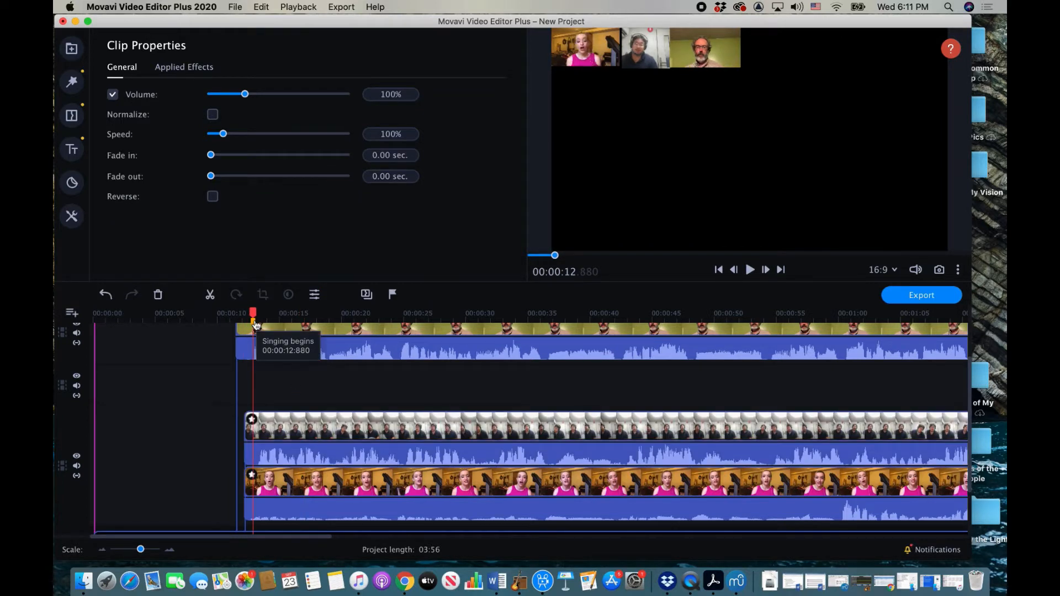
pyautogui.click(289, 409)
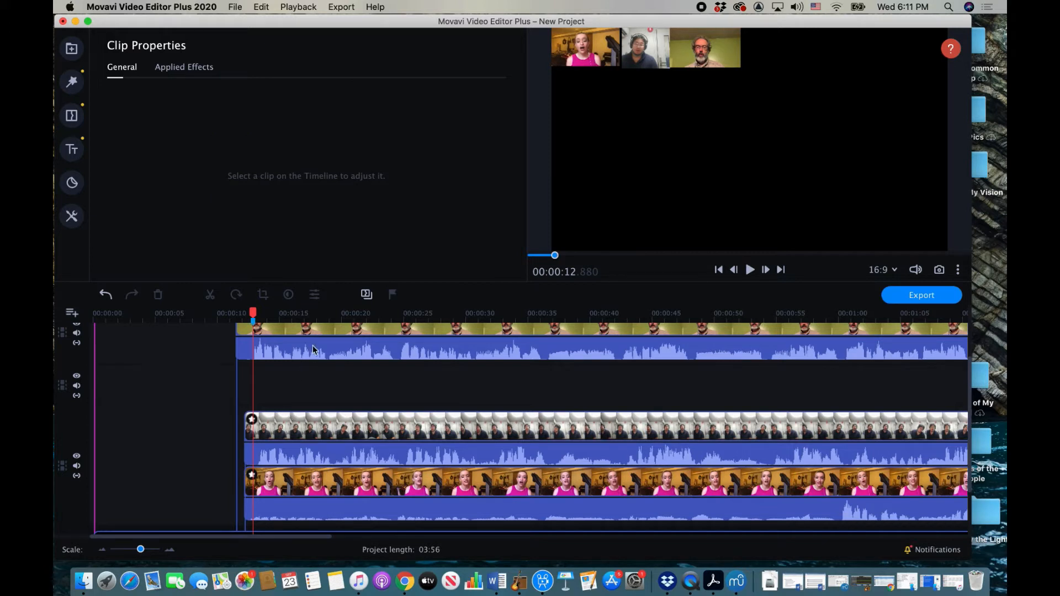
pyautogui.moveTo(314, 332); pyautogui.dragTo(316, 384)
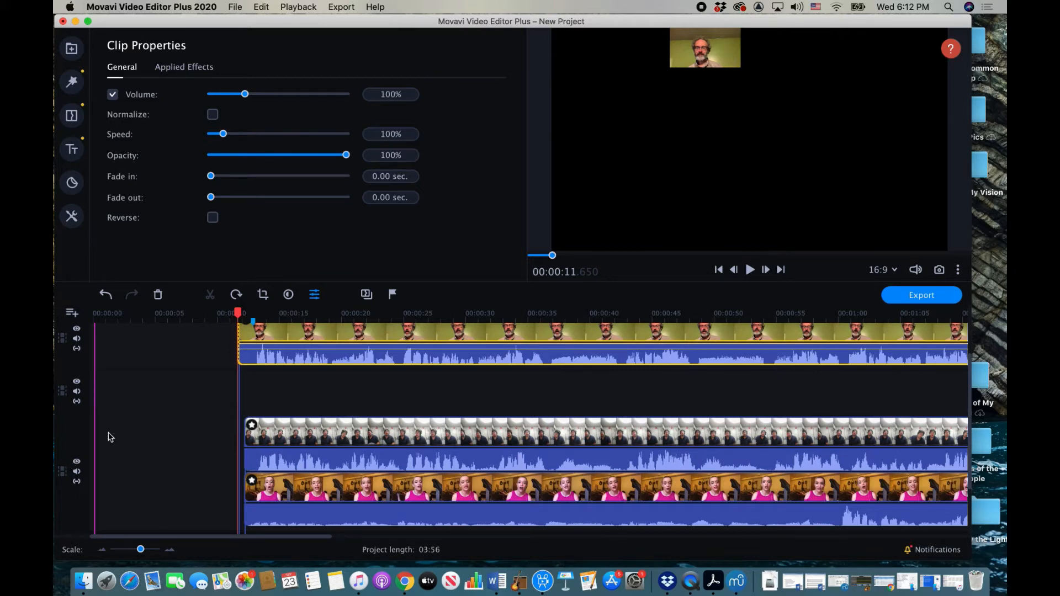
pyautogui.scroll(3, 176, 450)
pyautogui.hscroll(3, 176, 450)
pyautogui.hscroll(-3, 177, 450)
pyautogui.scroll(-1, 177, 450)
pyautogui.scroll(1, 176, 450)
pyautogui.scroll(-1, 177, 450)
pyautogui.hscroll(2, 177, 449)
pyautogui.hscroll(-2, 177, 449)
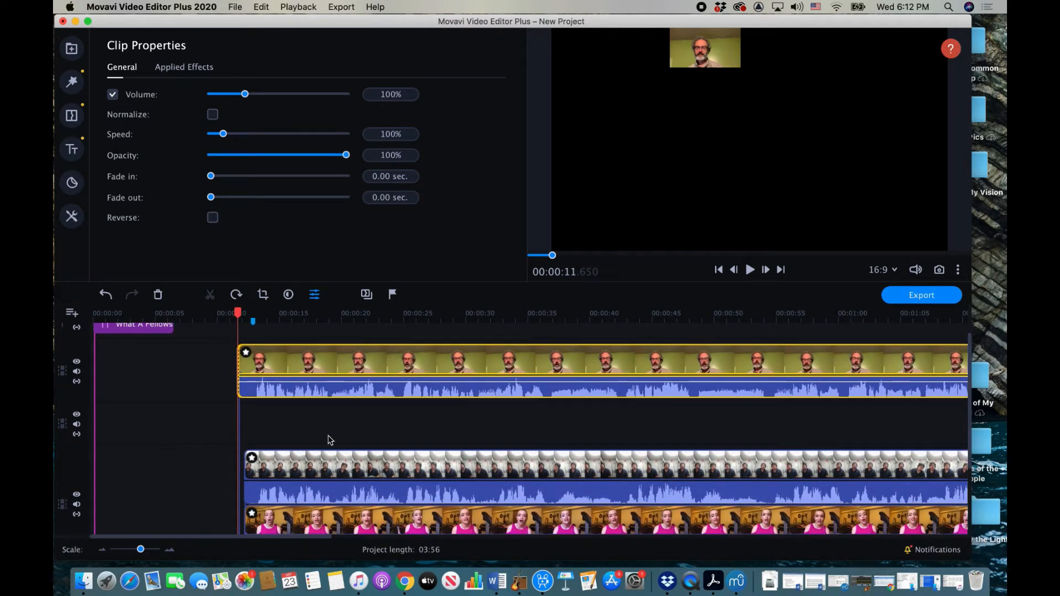
# Step: Drop the long-haired woman's clip from the Media Bin onto the empty track, starting near 11 s
pyautogui.click(71, 50)
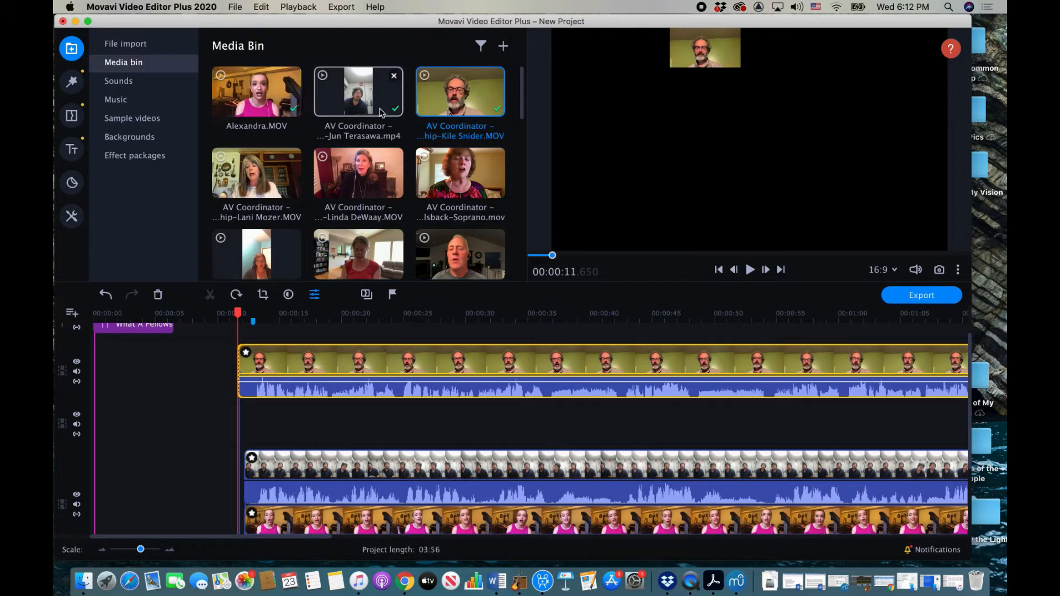
pyautogui.moveTo(255, 184); pyautogui.dragTo(238, 410)
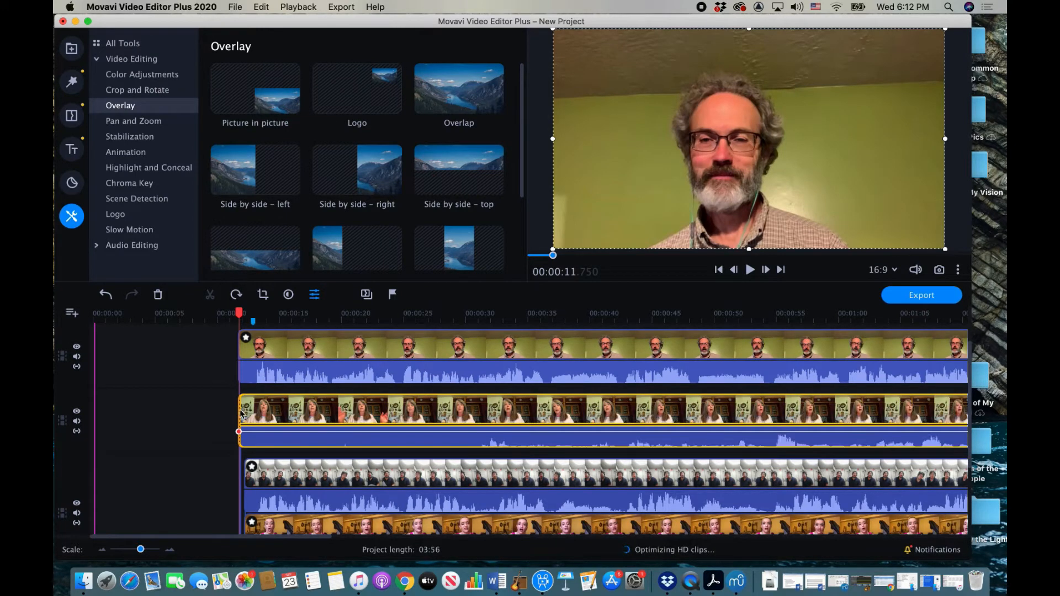
pyautogui.click(240, 412)
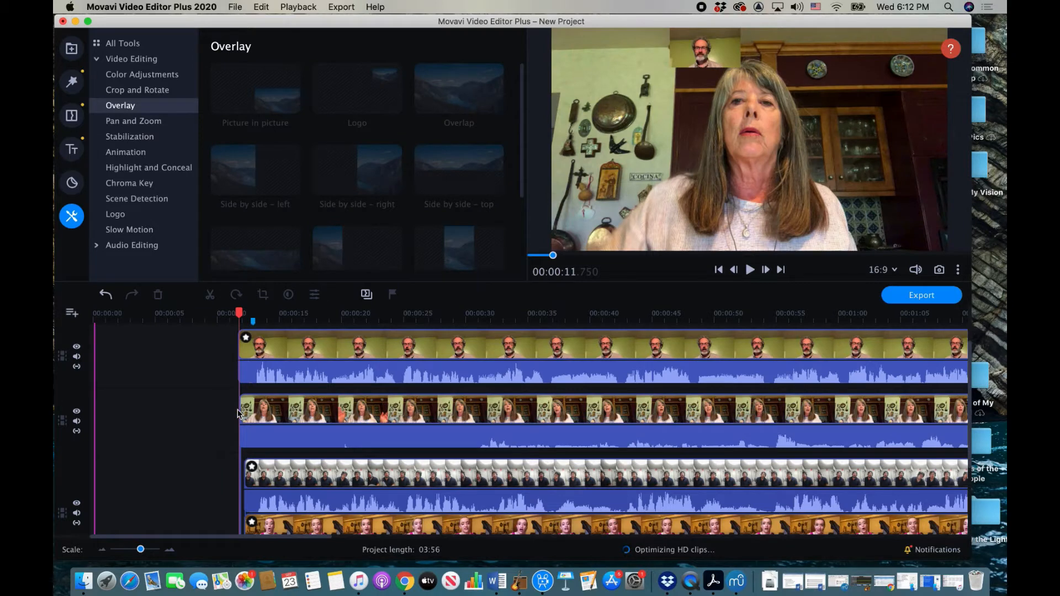
pyautogui.click(239, 412)
pyautogui.moveTo(359, 427); pyautogui.dragTo(180, 424)
pyautogui.moveTo(183, 386); pyautogui.dragTo(418, 401)
pyautogui.moveTo(499, 376); pyautogui.dragTo(327, 425)
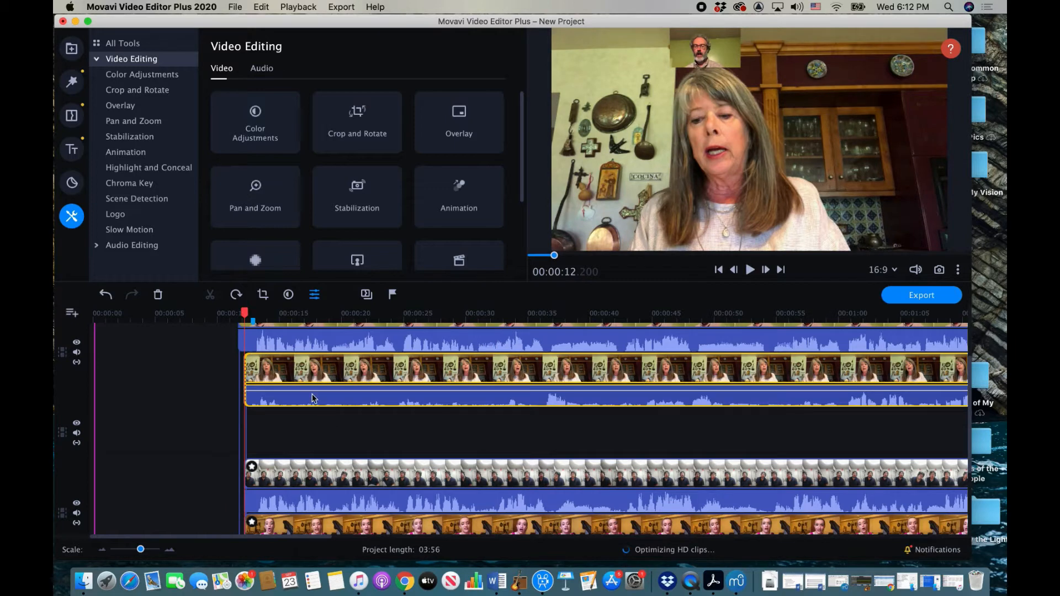
# Step: Apply Picture in picture to the long-haired woman's clip and size its tile beside the other singers
pyautogui.click(133, 106)
pyautogui.click(258, 98)
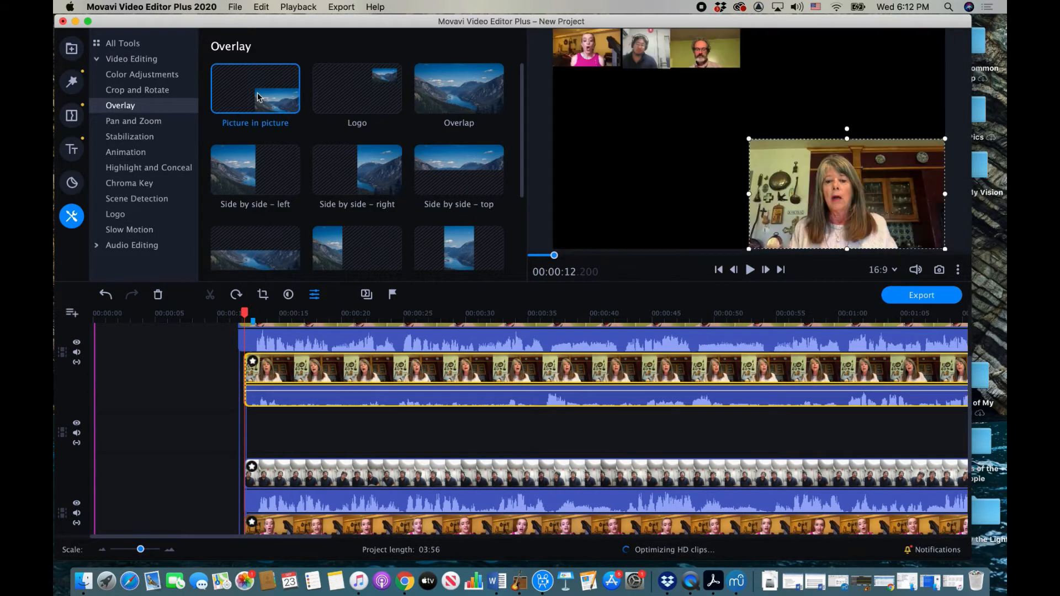
pyautogui.moveTo(747, 139); pyautogui.dragTo(763, 48)
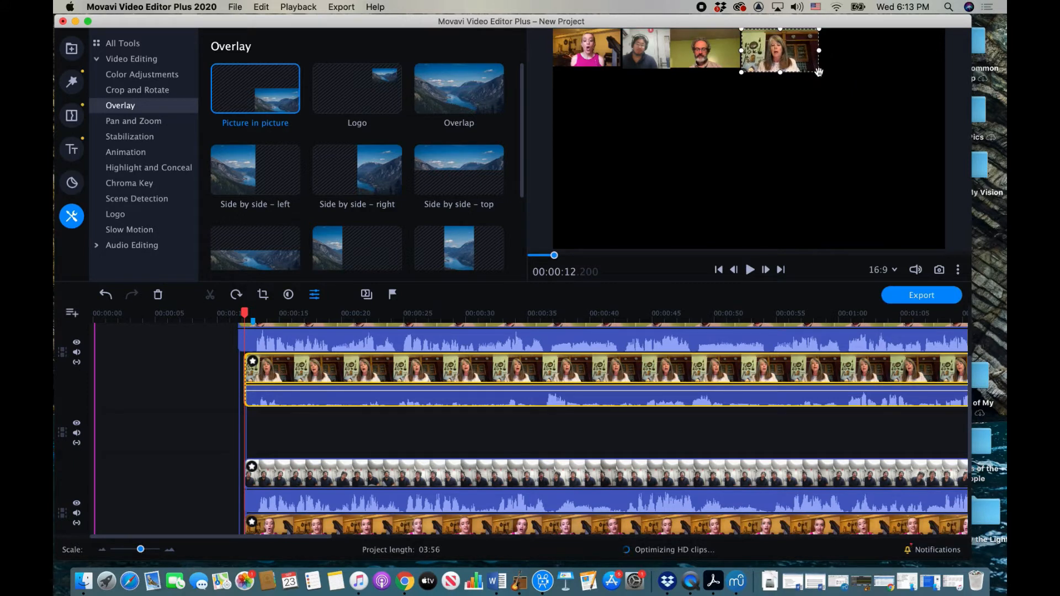
pyautogui.moveTo(819, 73); pyautogui.dragTo(812, 67)
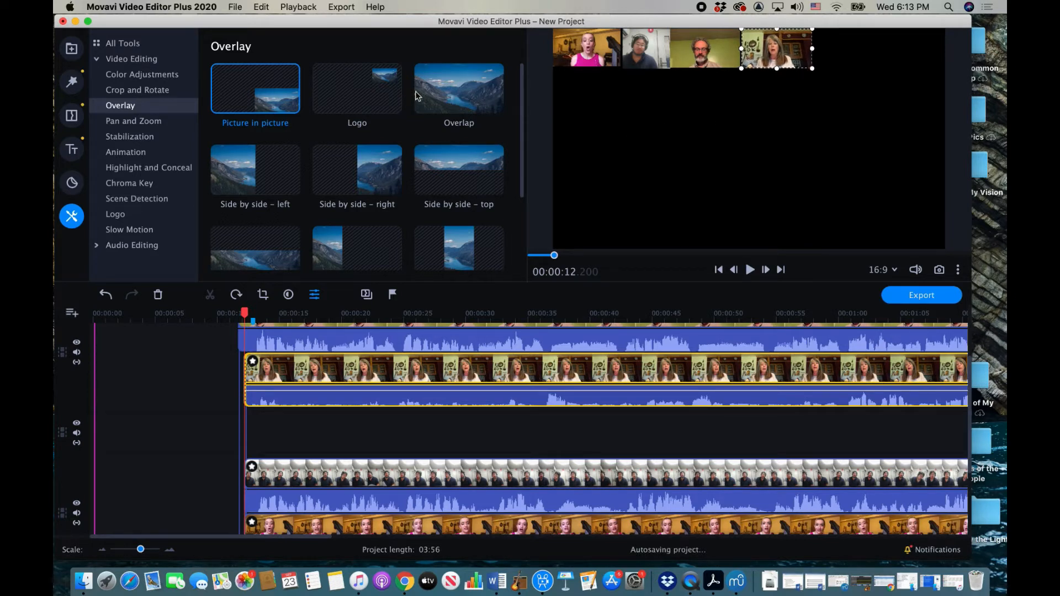
# Step: Add the Conducting Video clip from the Media Bin to the timeline
pyautogui.click(72, 48)
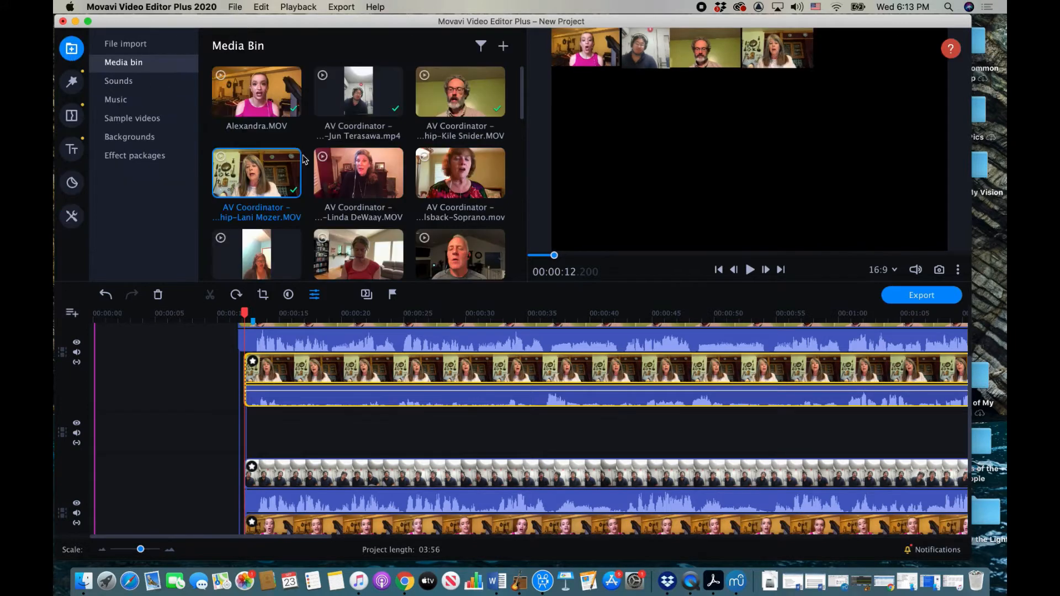
pyautogui.scroll(-3, 373, 140)
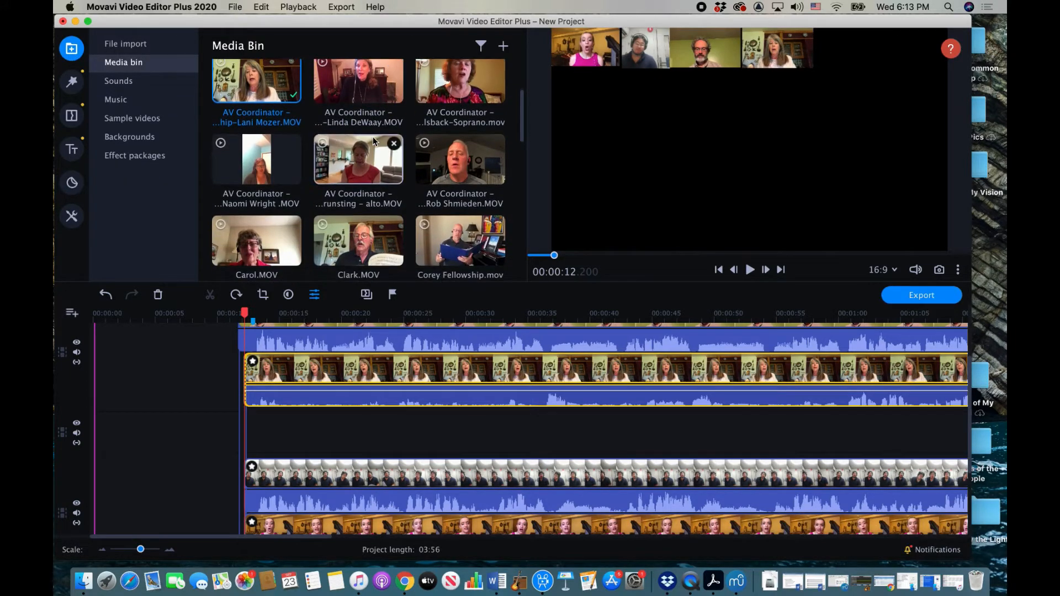
pyautogui.scroll(-10, 373, 140)
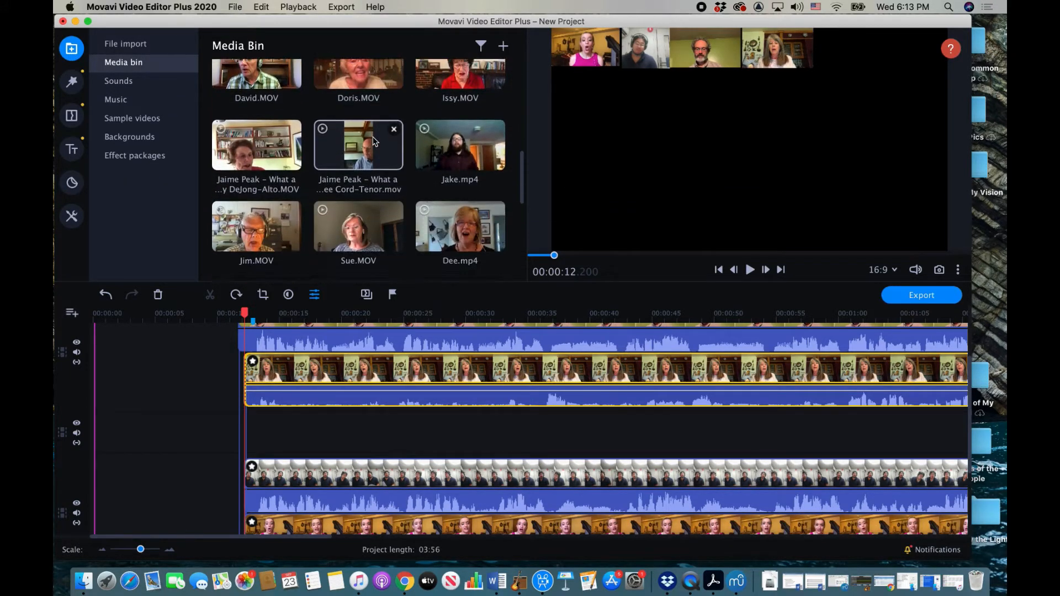
pyautogui.scroll(-5, 373, 140)
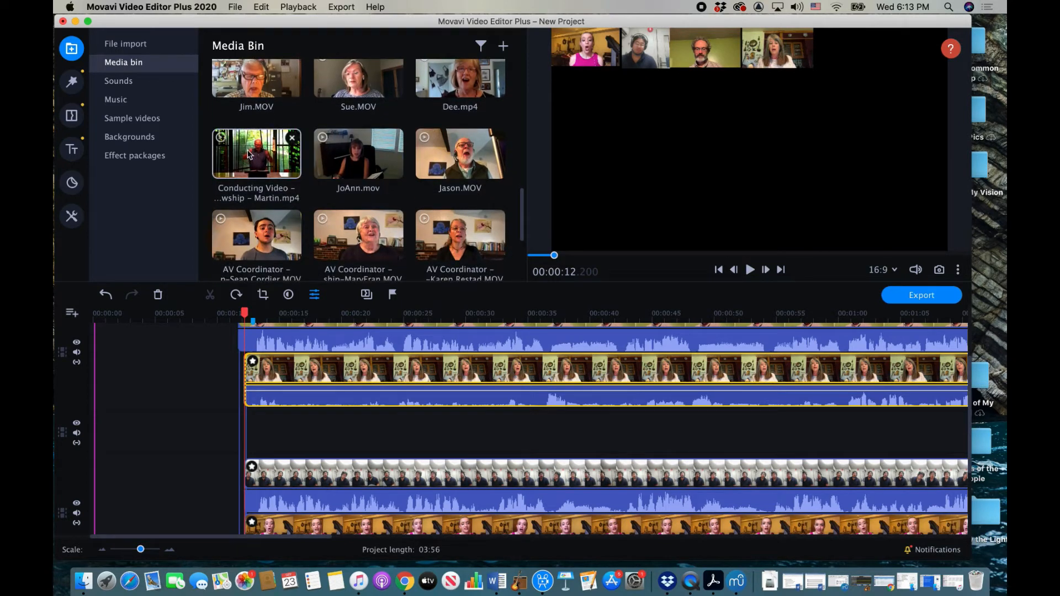
pyautogui.moveTo(249, 154); pyautogui.dragTo(248, 406)
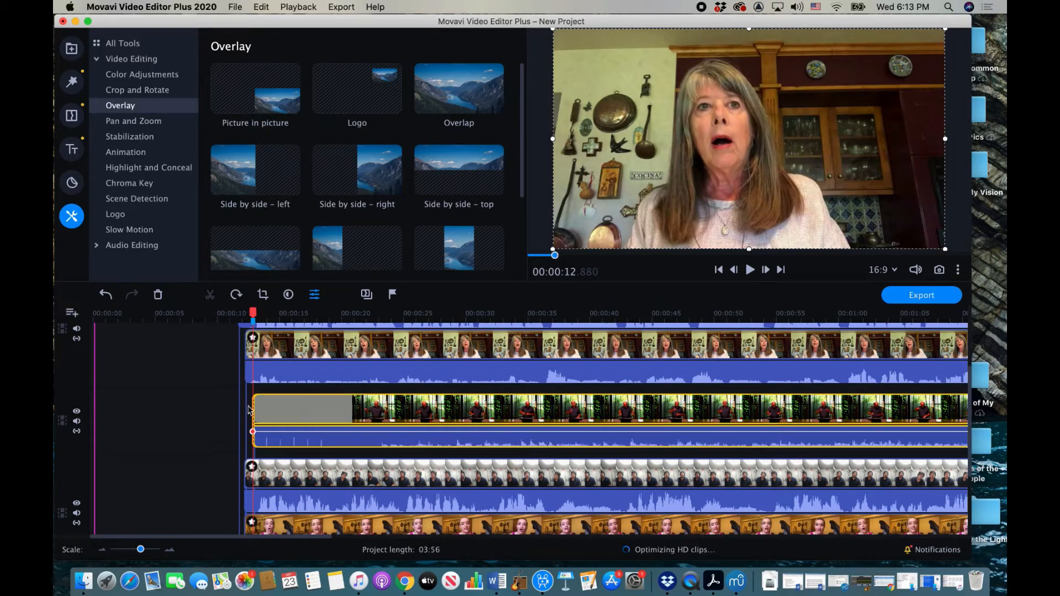
# Step: Move the conductor clip so it starts around 6 seconds
pyautogui.moveTo(255, 417); pyautogui.dragTo(374, 419)
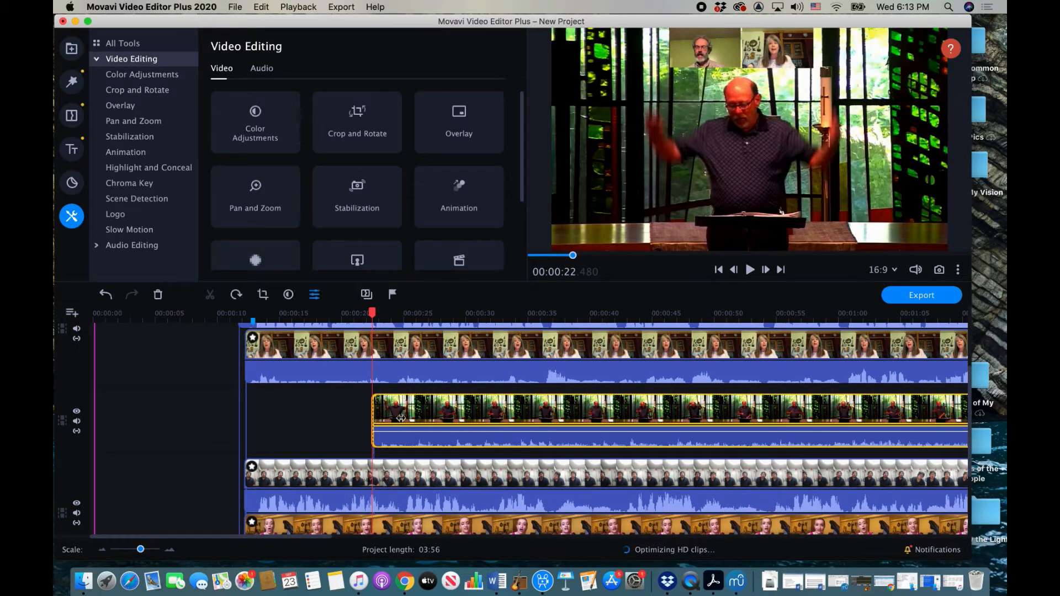
pyautogui.click(492, 420)
pyautogui.moveTo(511, 416); pyautogui.dragTo(311, 426)
# Step: Scrub and play through the start of the conductor video to check timing
pyautogui.scroll(-3, 312, 427)
pyautogui.scroll(-2, 311, 427)
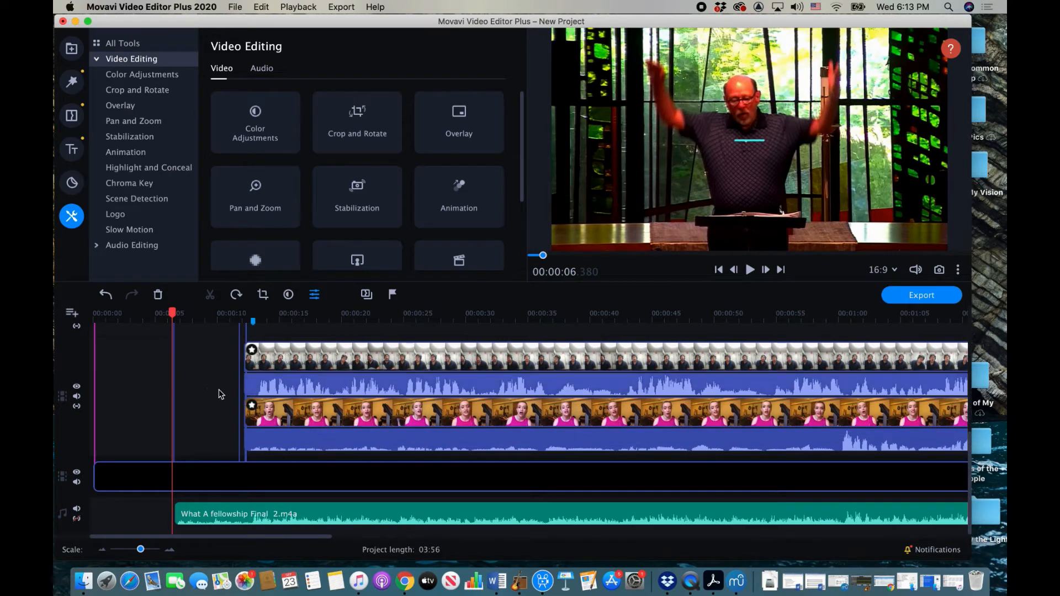
pyautogui.moveTo(173, 313); pyautogui.dragTo(240, 313)
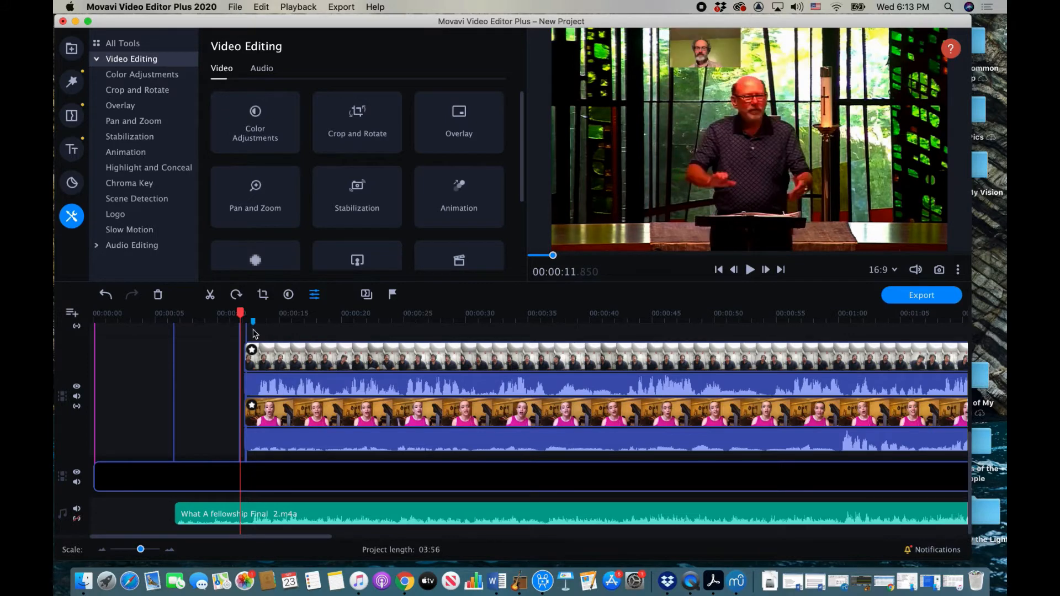
pyautogui.click(178, 319)
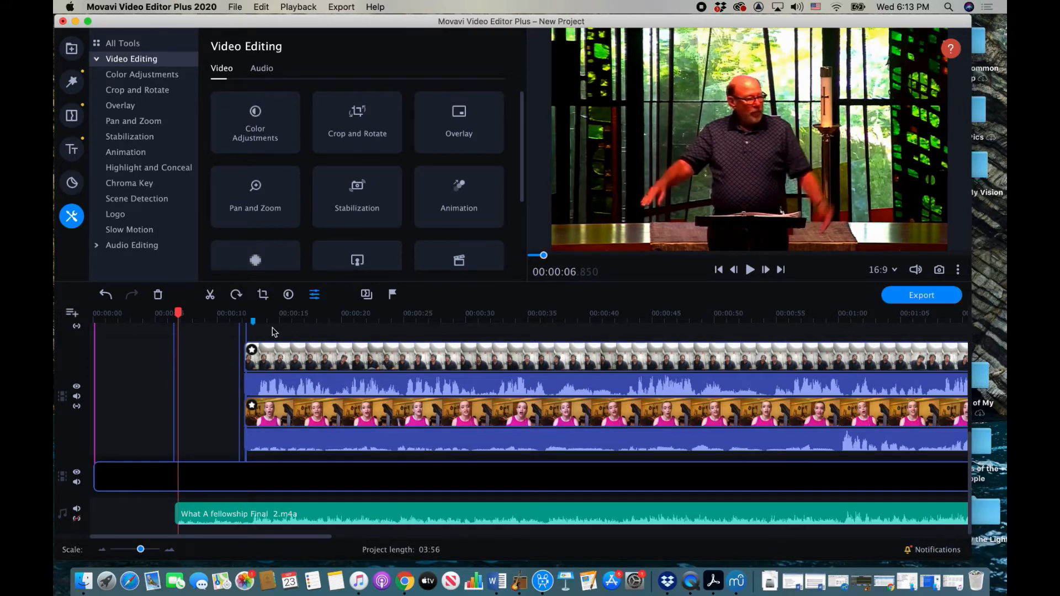
pyautogui.scroll(3, 272, 329)
pyautogui.scroll(1, 272, 331)
pyautogui.scroll(-2, 272, 330)
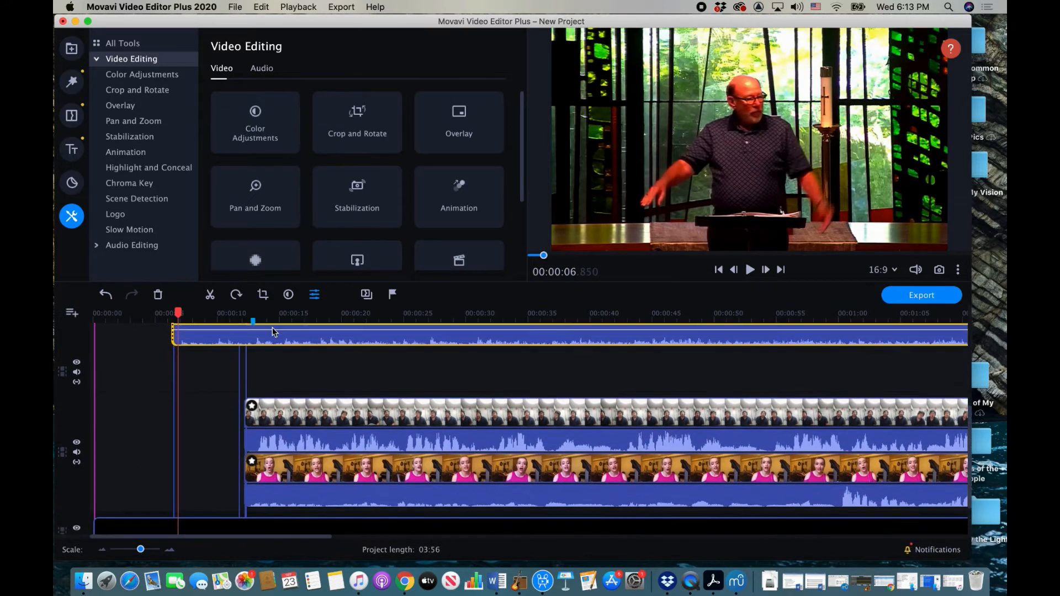
pyautogui.scroll(-2, 272, 331)
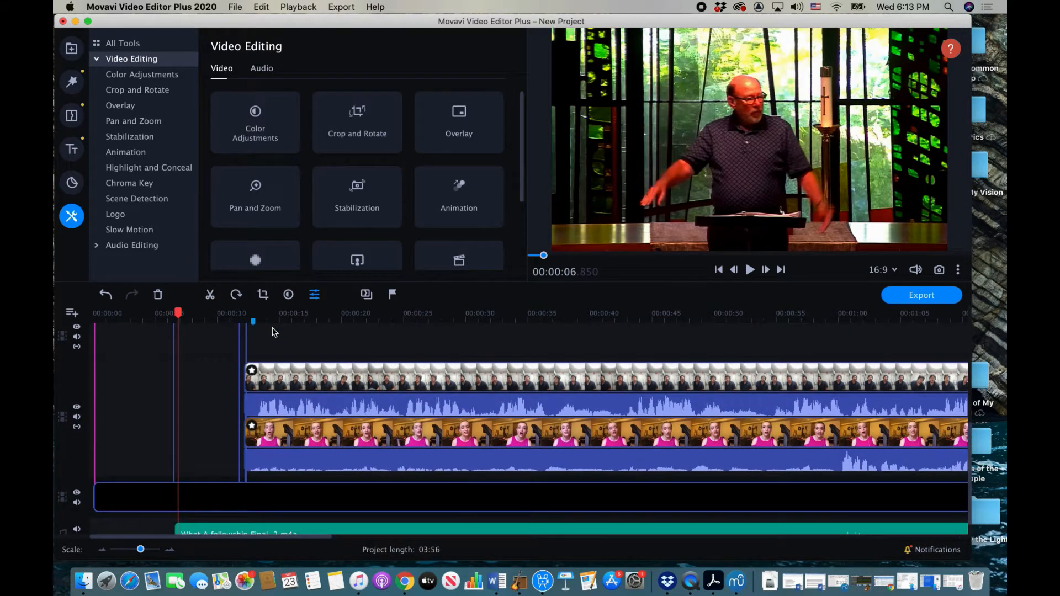
pyautogui.scroll(3, 272, 330)
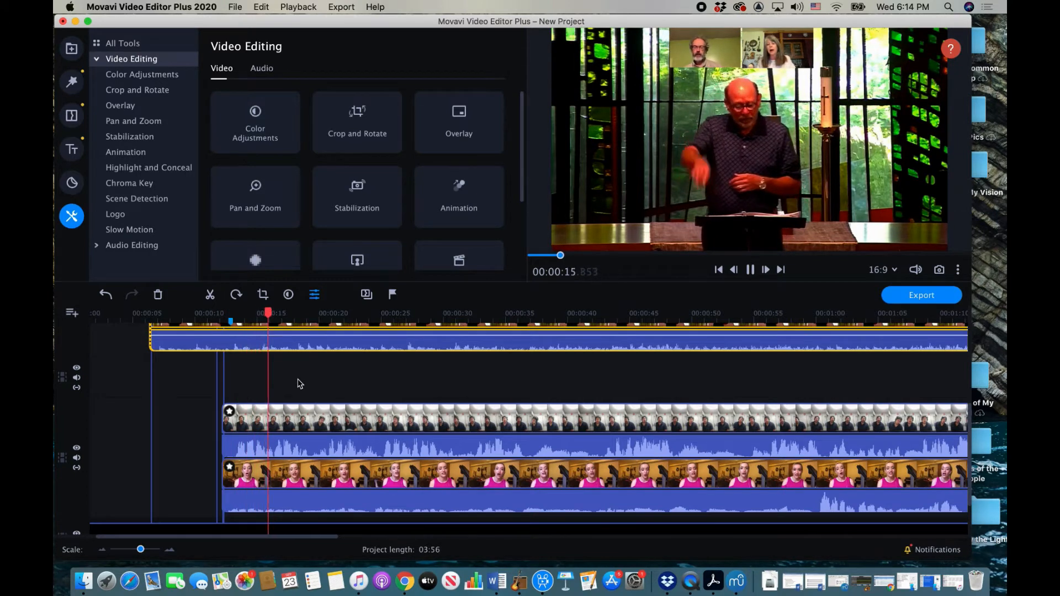
pyautogui.press('space')
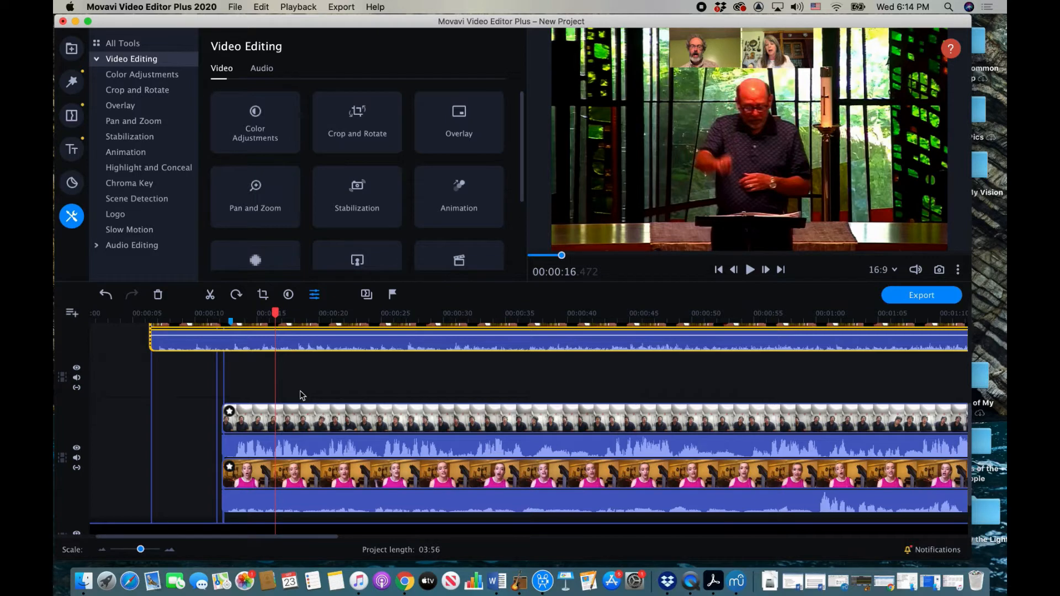
# Step: Jump to the Singing begins marker at 00:00:12.880 and select the pink-shirted singer's clip
pyautogui.scroll(-3, 300, 396)
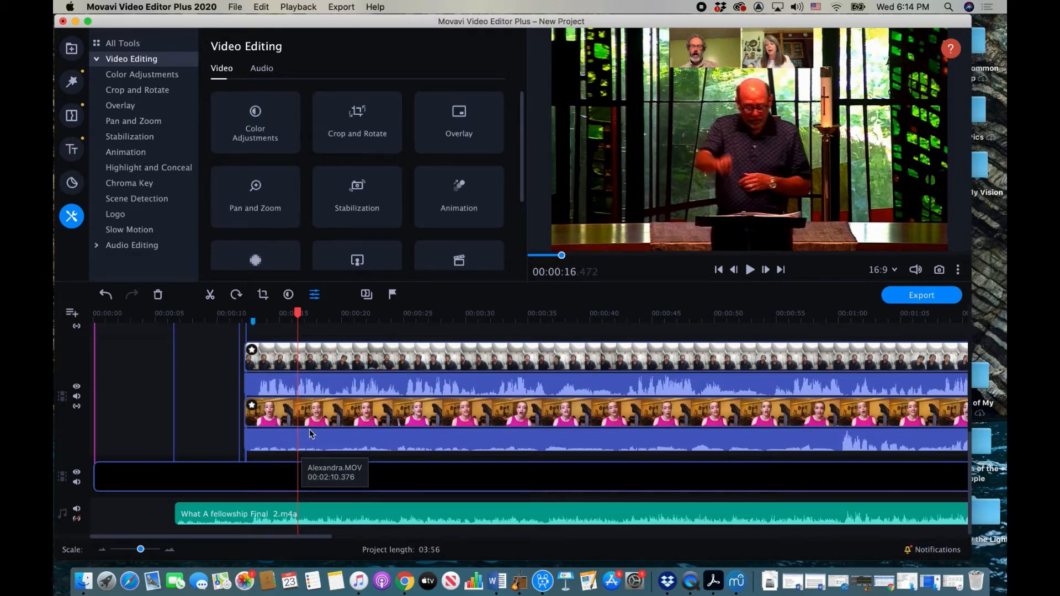
pyautogui.click(254, 322)
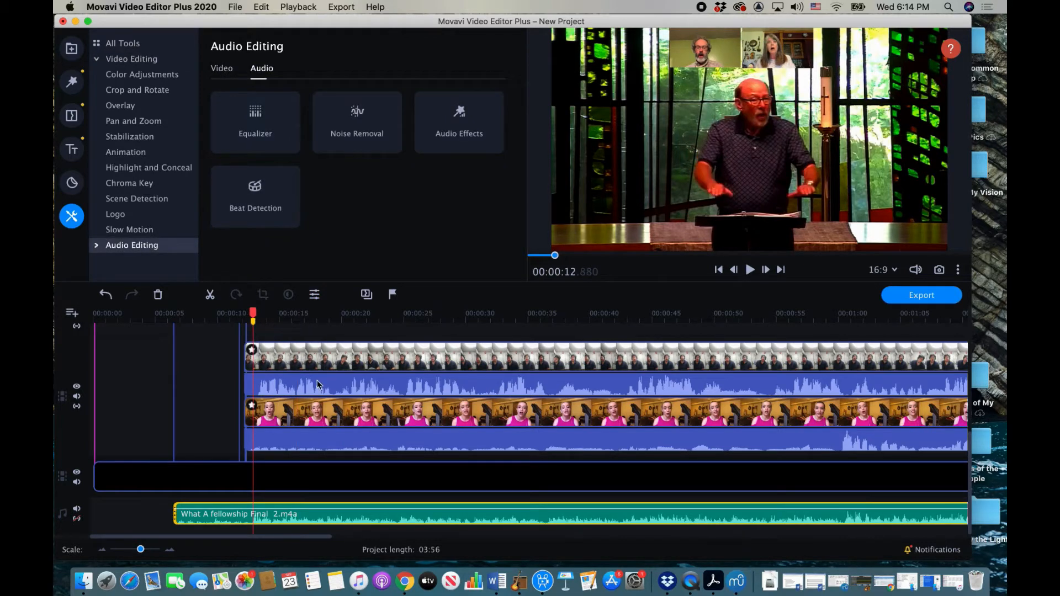
pyautogui.click(292, 418)
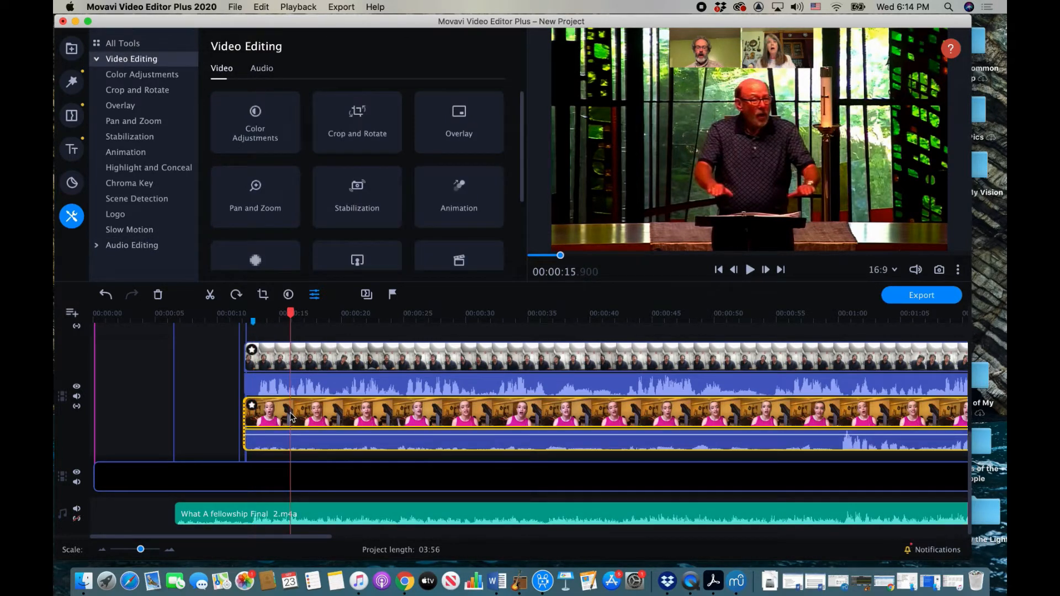
# Step: Line the pink-shirted singer's clip up with the Singing begins marker
pyautogui.moveTo(294, 415); pyautogui.dragTo(302, 416)
pyautogui.moveTo(141, 550); pyautogui.dragTo(155, 549)
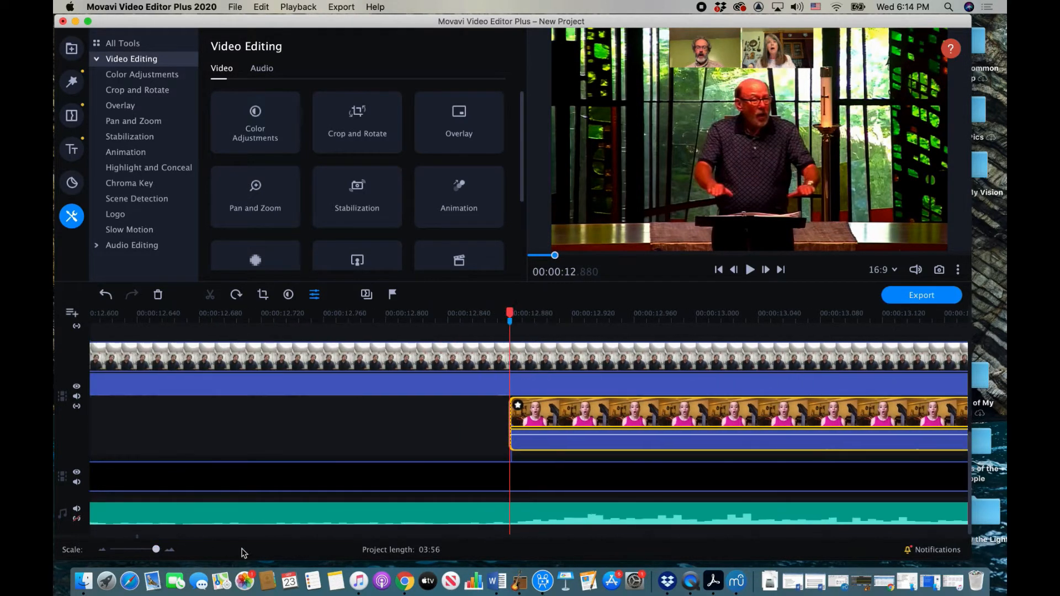
pyautogui.click(286, 533)
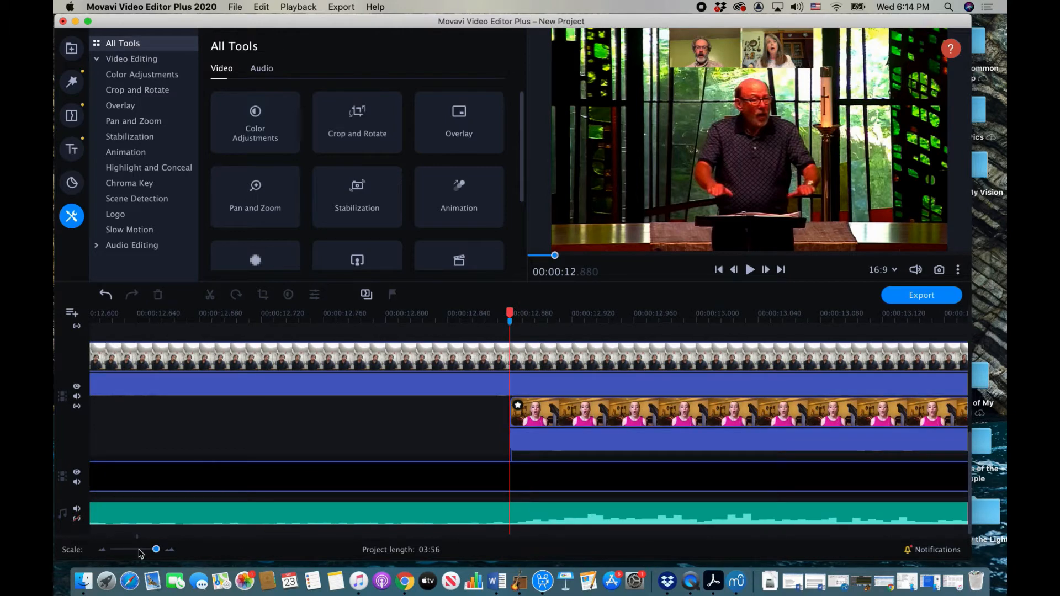
pyautogui.moveTo(157, 550); pyautogui.dragTo(154, 549)
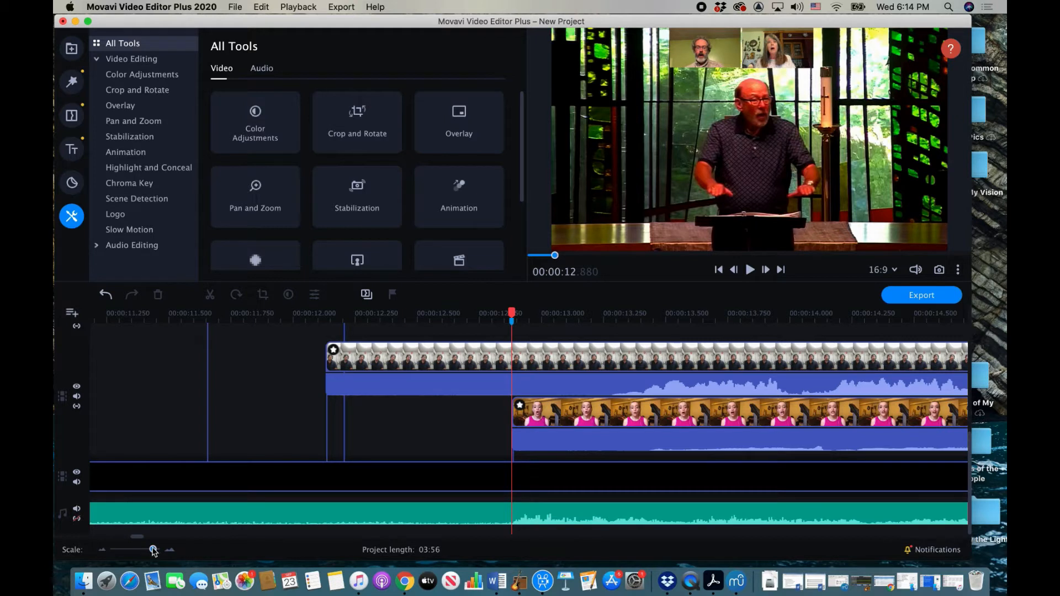
pyautogui.moveTo(155, 549); pyautogui.dragTo(151, 549)
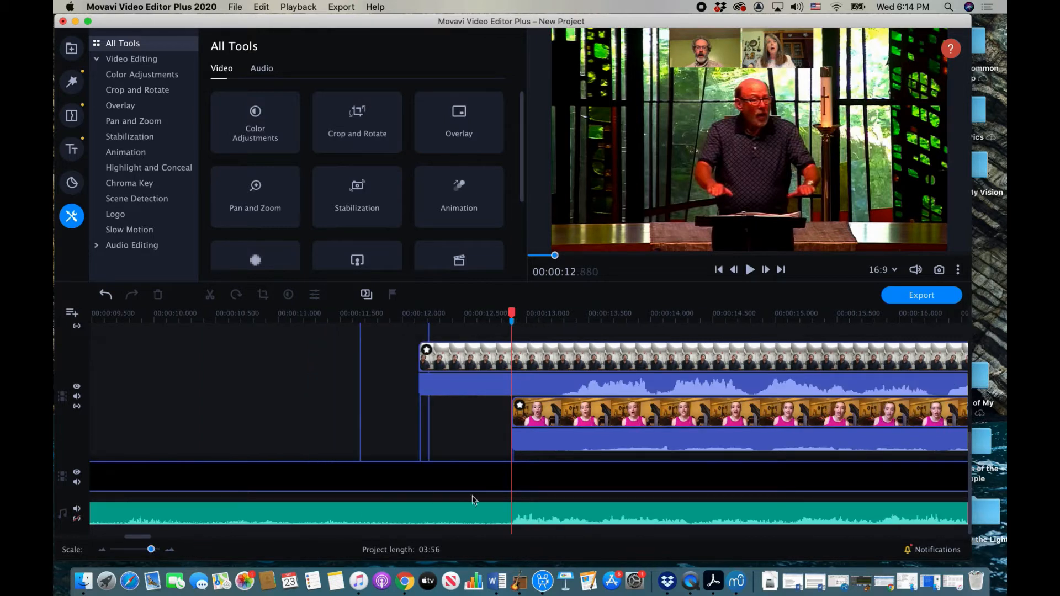
# Step: Move the woman's and man's clips earlier and trim the top clip's start to match
pyautogui.click(705, 417)
pyautogui.moveTo(699, 415); pyautogui.dragTo(641, 421)
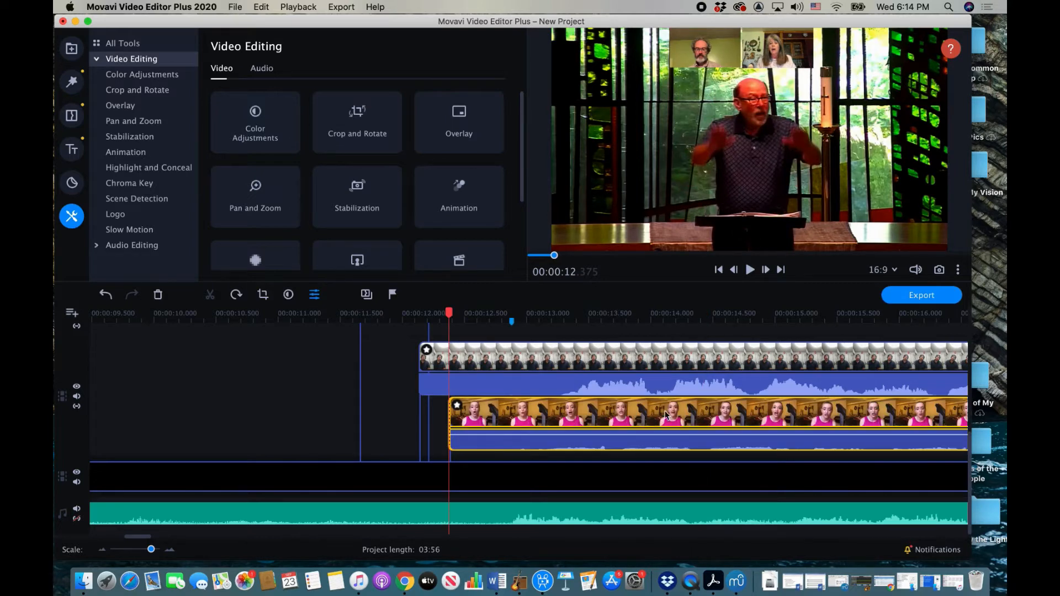
pyautogui.moveTo(648, 363); pyautogui.dragTo(598, 358)
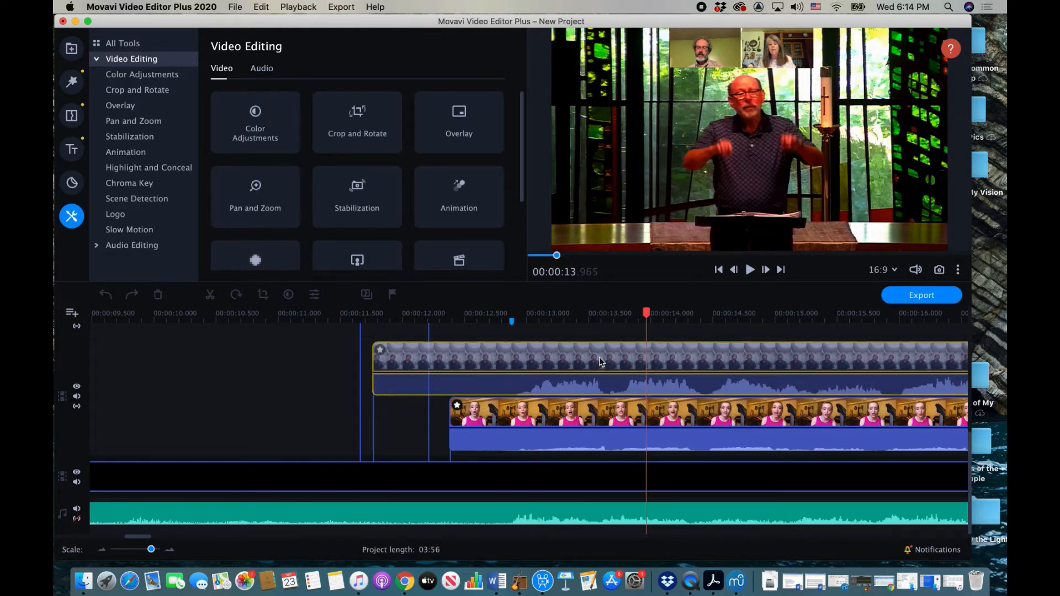
pyautogui.click(370, 360)
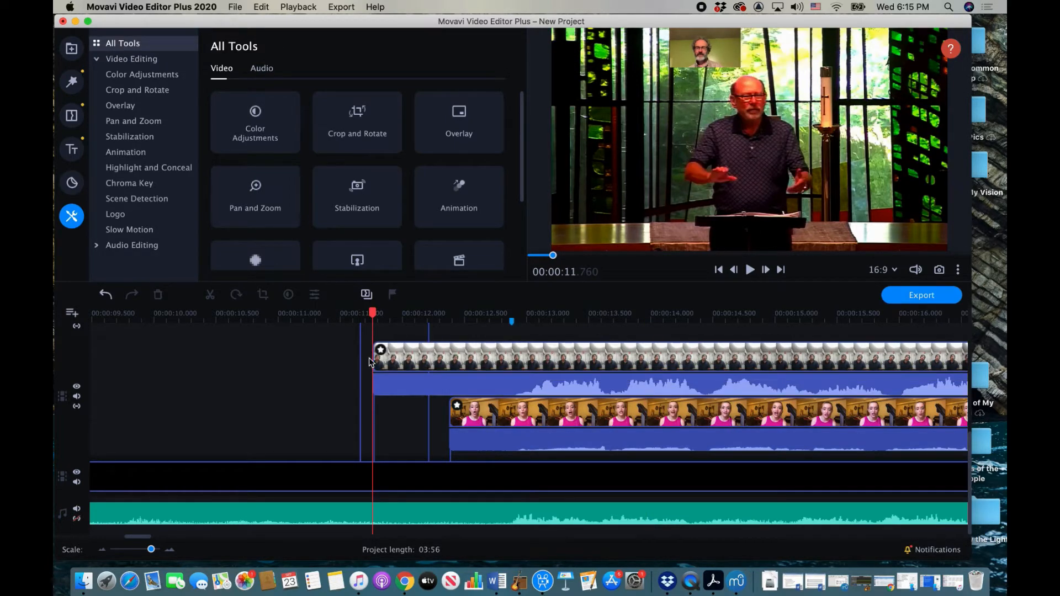
pyautogui.click(372, 361)
pyautogui.moveTo(372, 362); pyautogui.dragTo(447, 367)
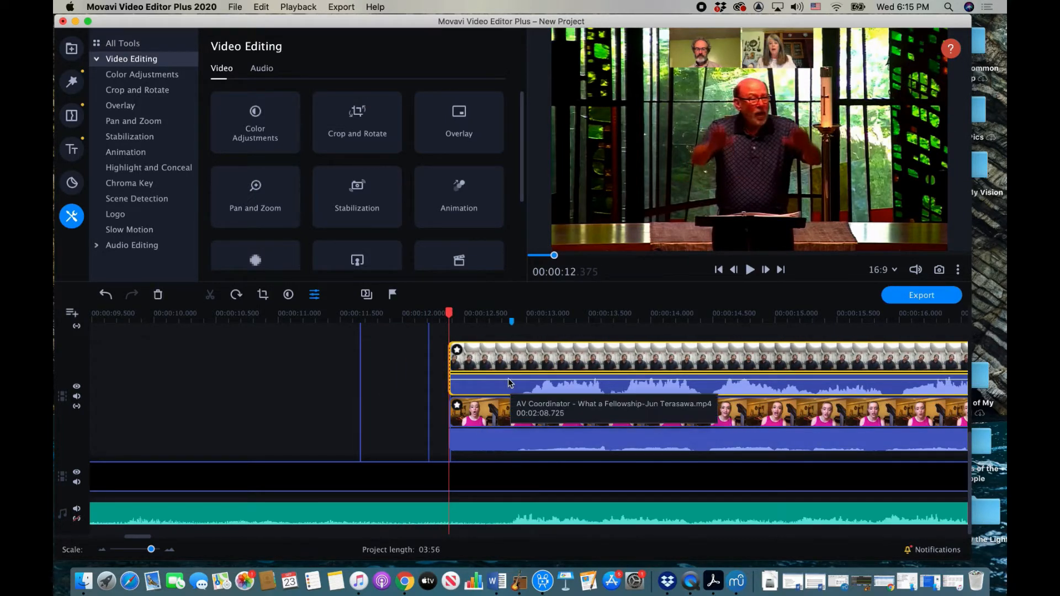
# Step: At the Singing begins marker, nudge the woman's clip later and the man's clip earlier
pyautogui.scroll(5, 508, 358)
pyautogui.hscroll(2, 508, 358)
pyautogui.scroll(3, 508, 358)
pyautogui.hscroll(-2, 508, 358)
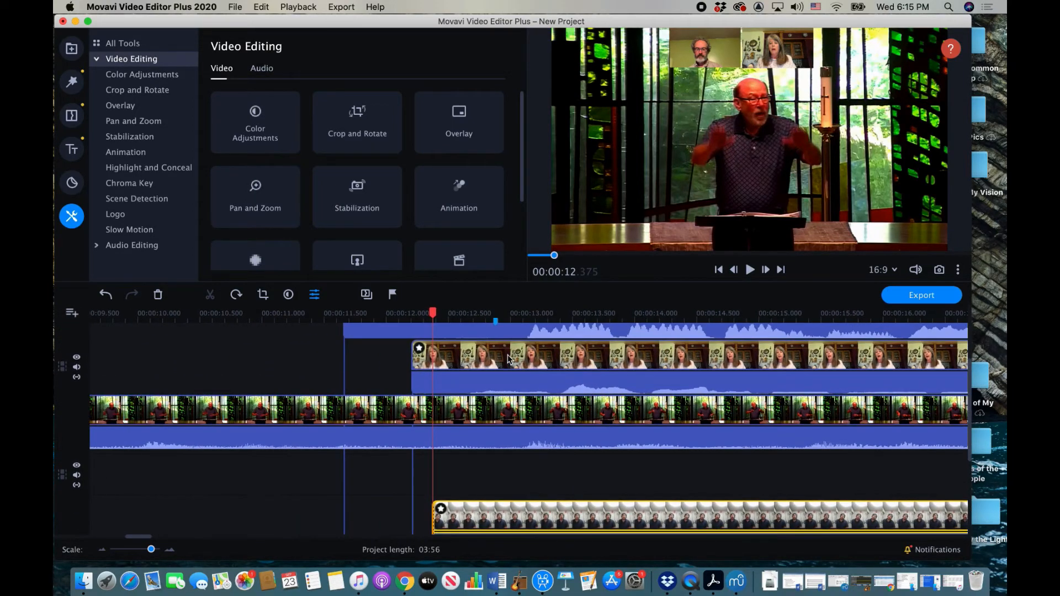
pyautogui.click(495, 322)
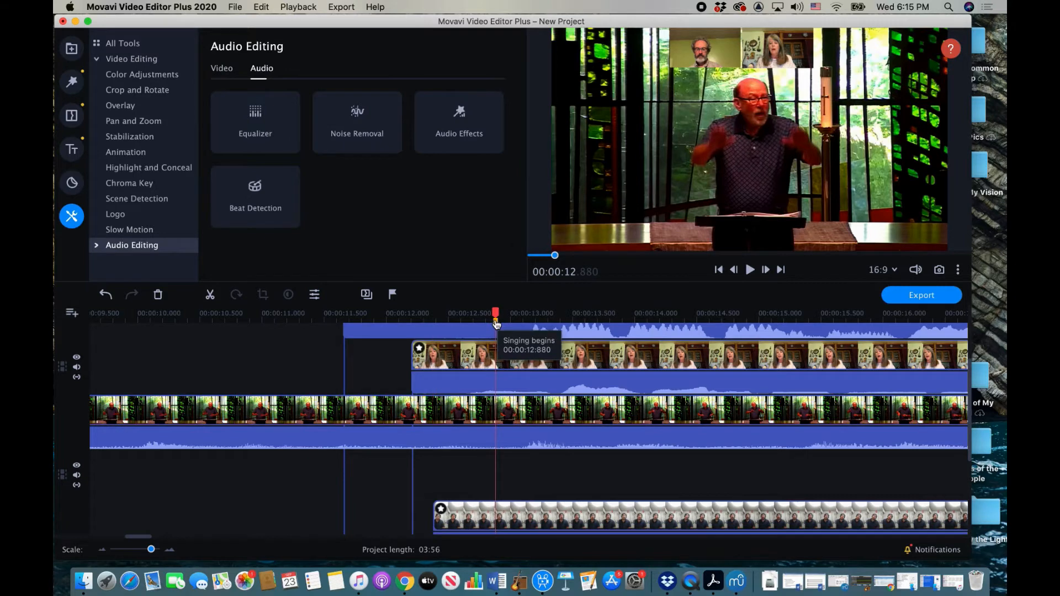
pyautogui.scroll(-1, 513, 405)
pyautogui.hscroll(-1, 513, 405)
pyautogui.scroll(-6, 513, 409)
pyautogui.hscroll(-1, 513, 409)
pyautogui.scroll(4, 513, 408)
pyautogui.hscroll(-1, 513, 409)
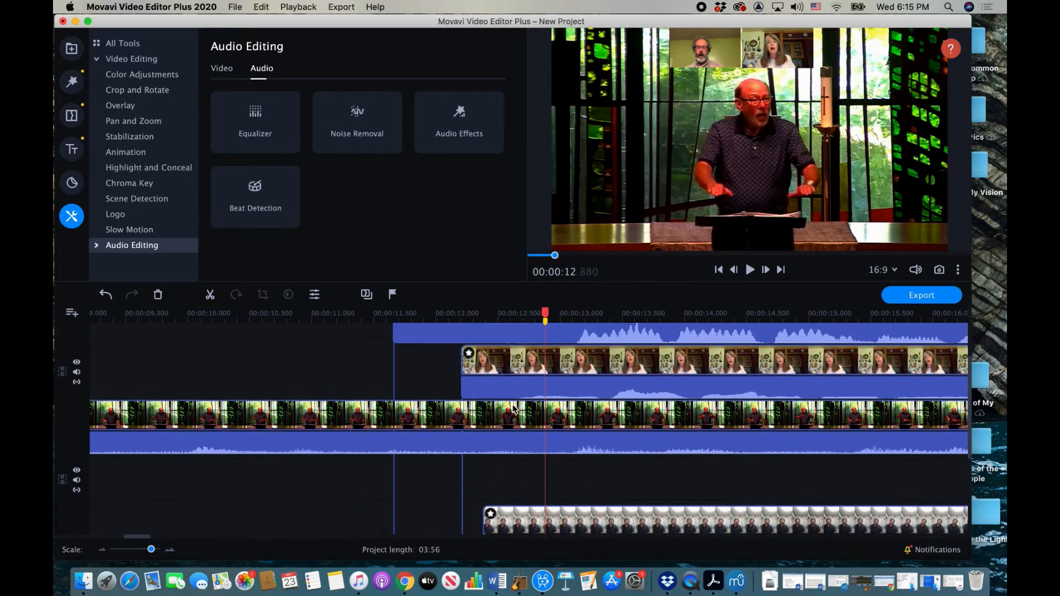
pyautogui.click(564, 414)
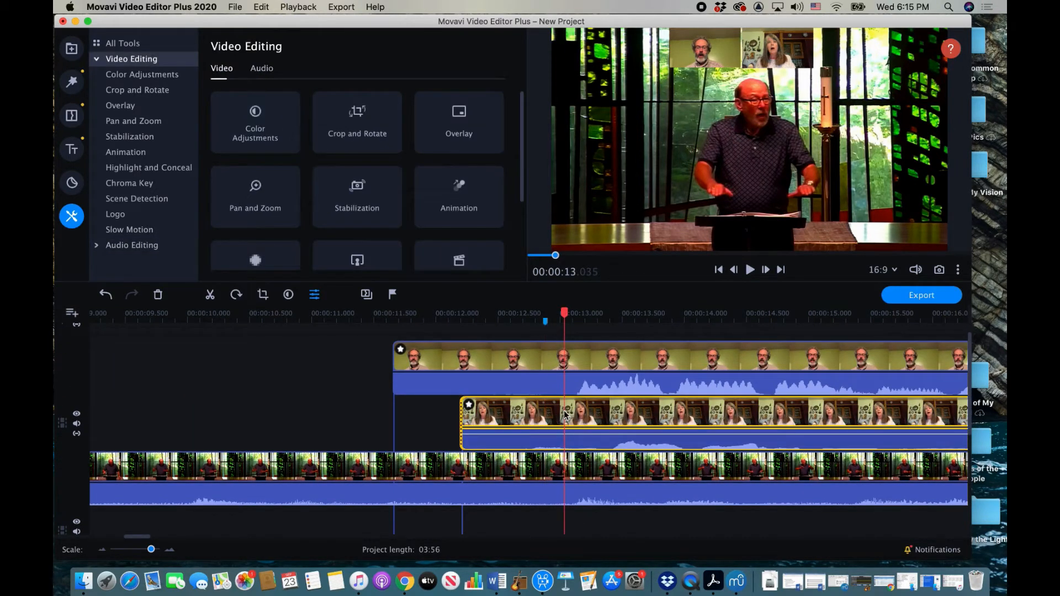
pyautogui.moveTo(564, 414); pyautogui.dragTo(576, 410)
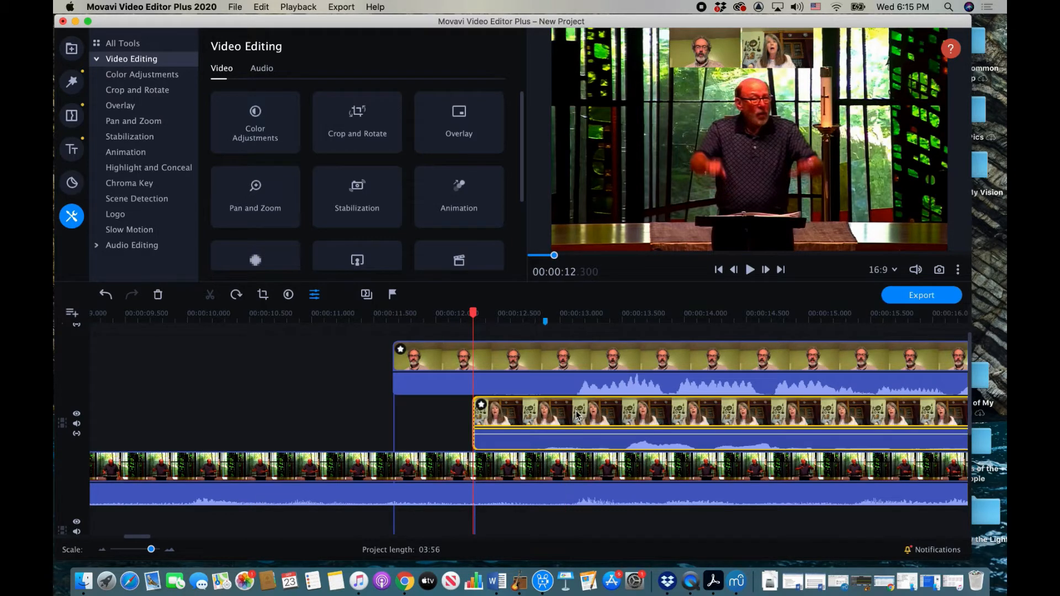
pyautogui.moveTo(598, 349); pyautogui.dragTo(562, 349)
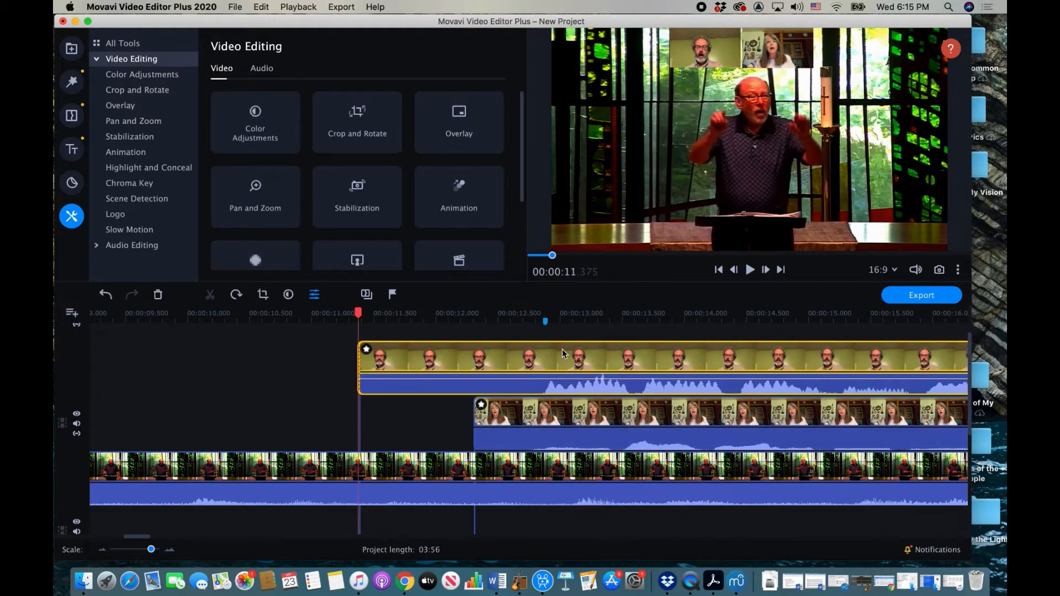
# Step: Return to the marker, then set the playhead to 00:00:06.840 on the conductor video
pyautogui.click(544, 323)
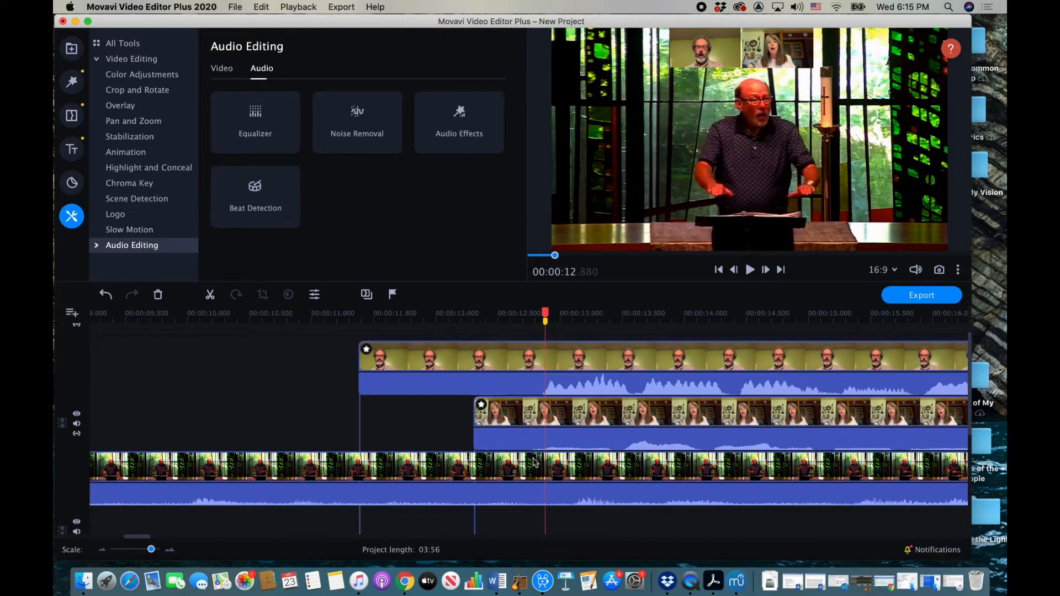
pyautogui.scroll(-3, 531, 468)
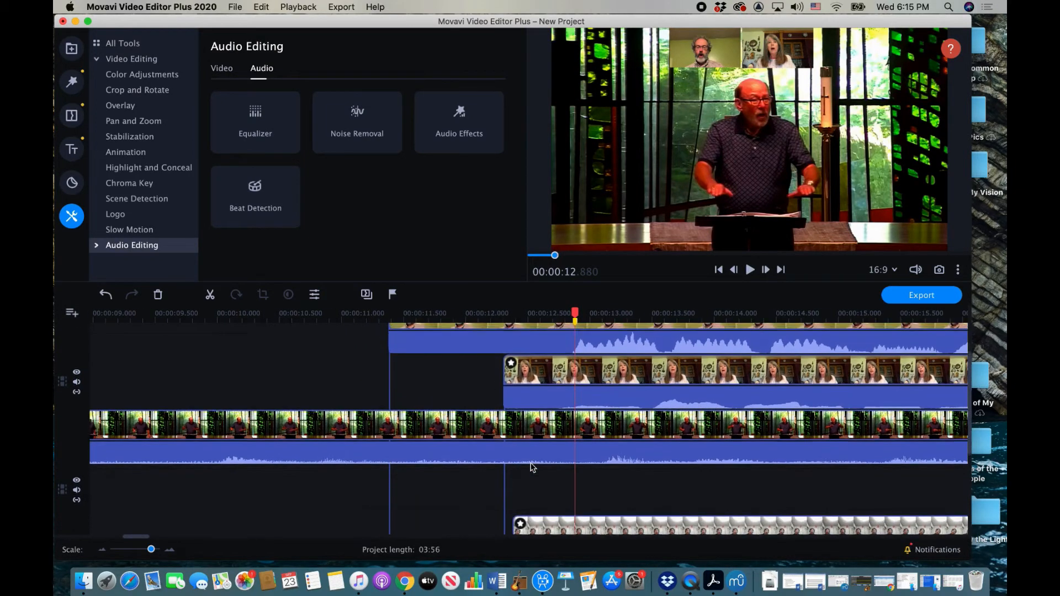
pyautogui.scroll(3, 532, 467)
pyautogui.scroll(-5, 531, 468)
pyautogui.hscroll(-10, 531, 468)
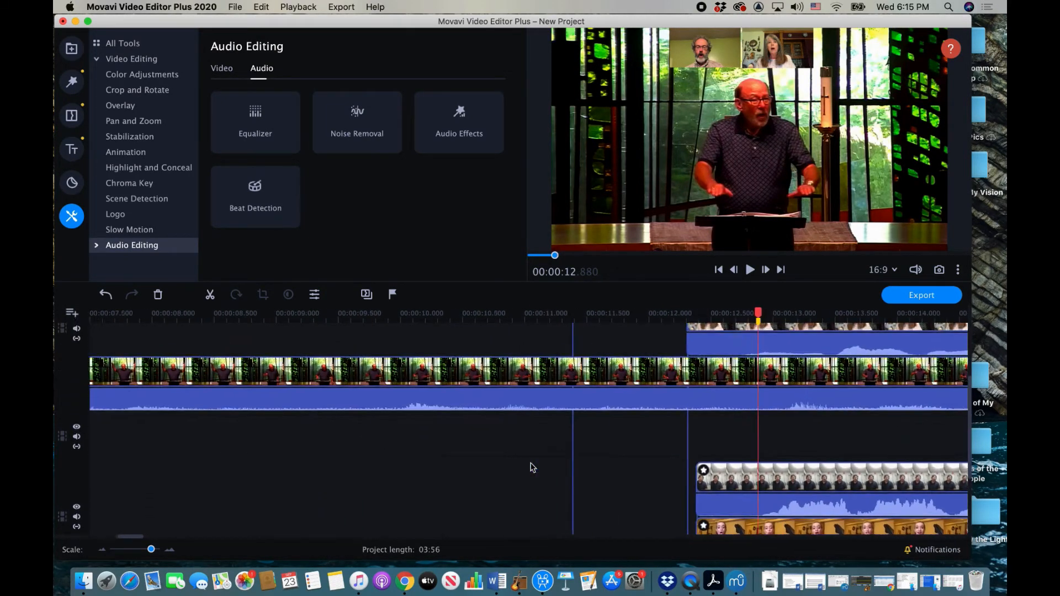
pyautogui.hscroll(-3, 531, 467)
pyautogui.scroll(-5, 531, 468)
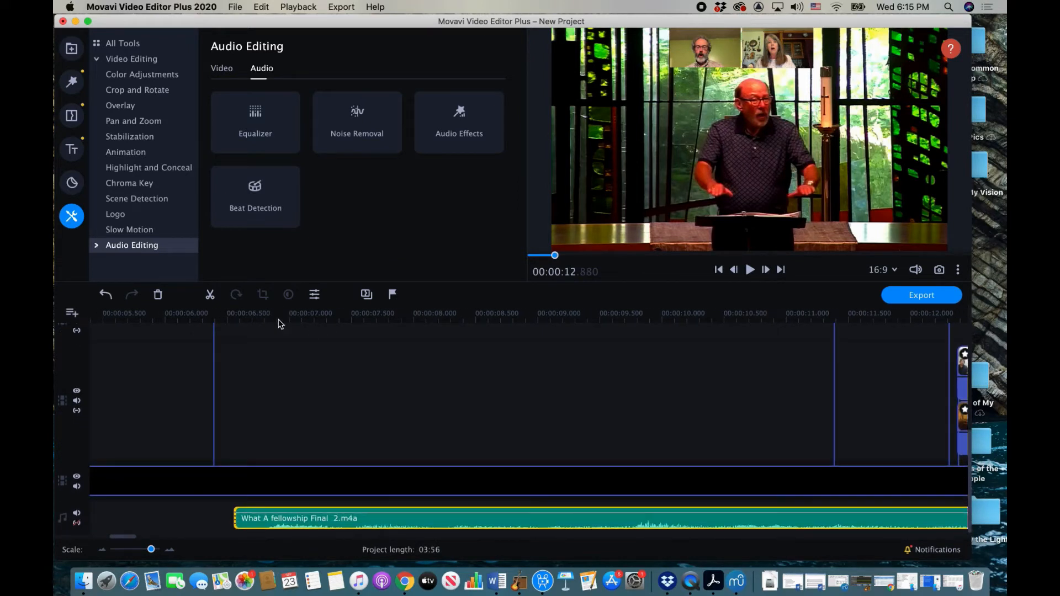
pyautogui.click(278, 315)
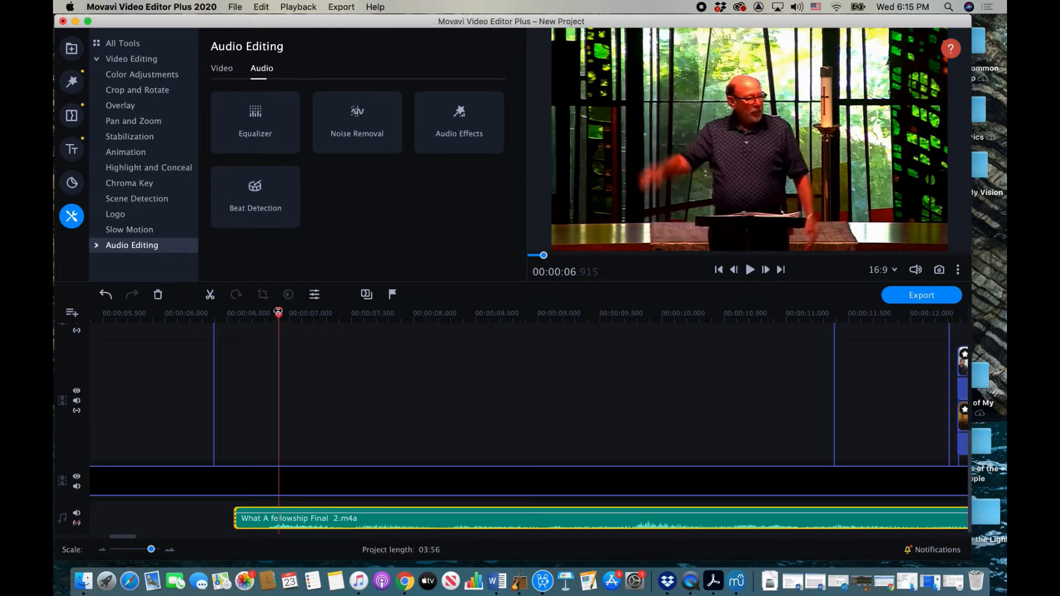
pyautogui.moveTo(278, 314); pyautogui.dragTo(269, 312)
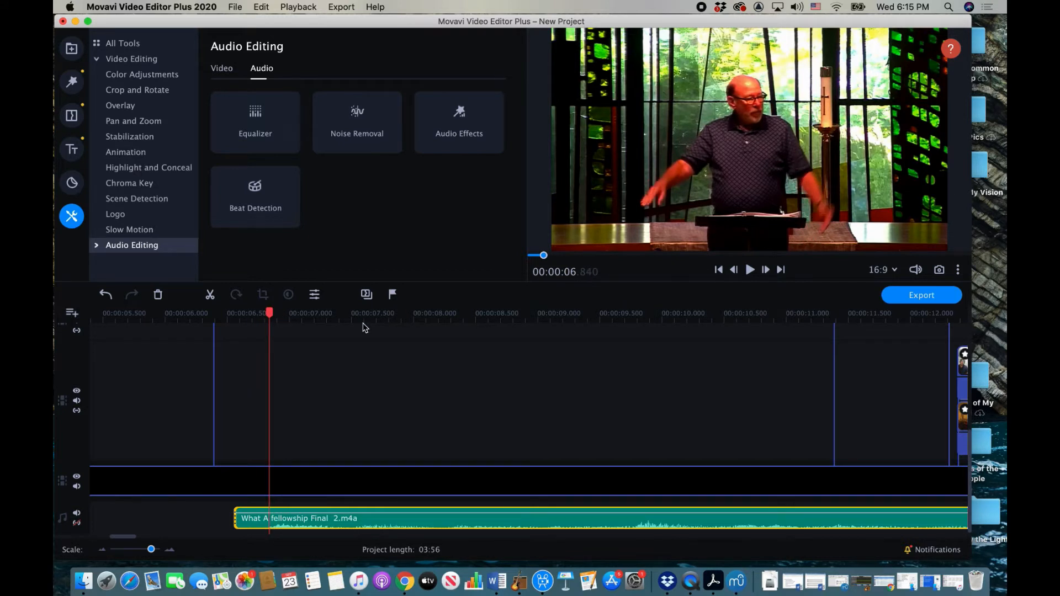
pyautogui.scroll(5, 362, 326)
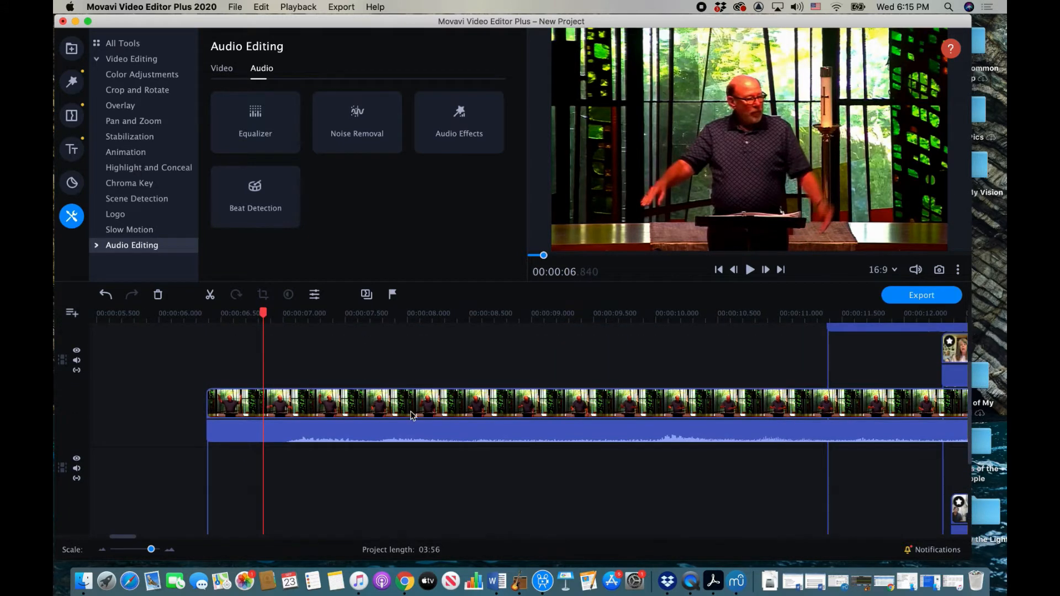
# Step: Move the conductor clip slightly earlier and play the project to check sync
pyautogui.click(265, 394)
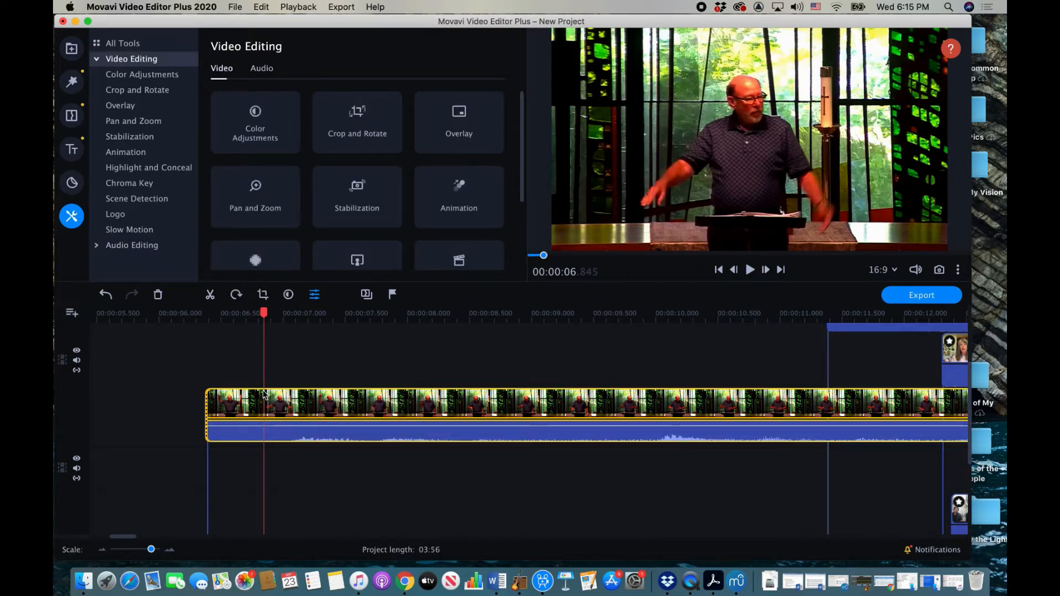
pyautogui.moveTo(263, 393); pyautogui.dragTo(234, 393)
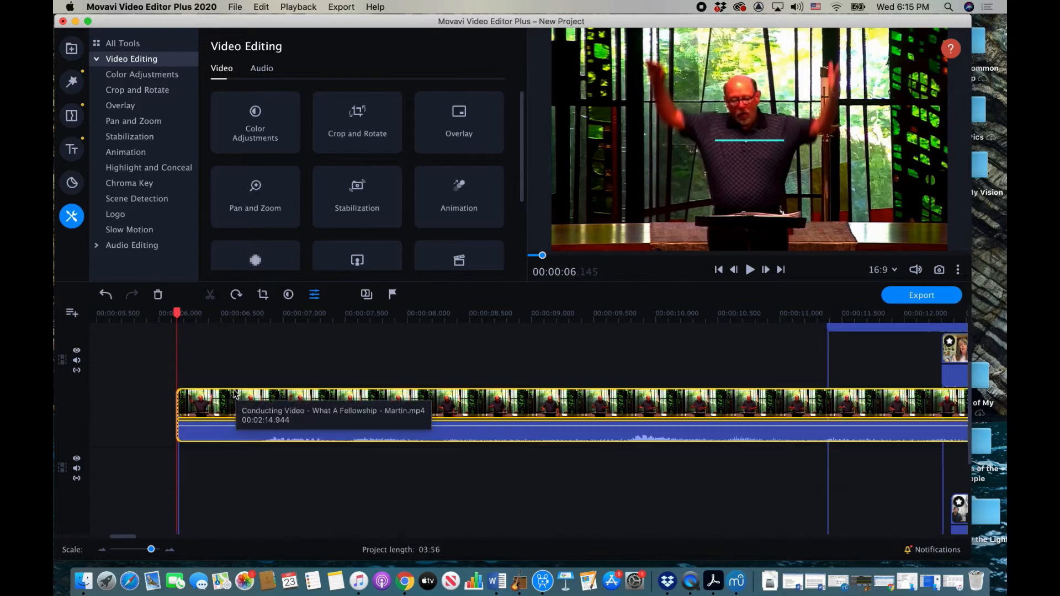
pyautogui.press('space')
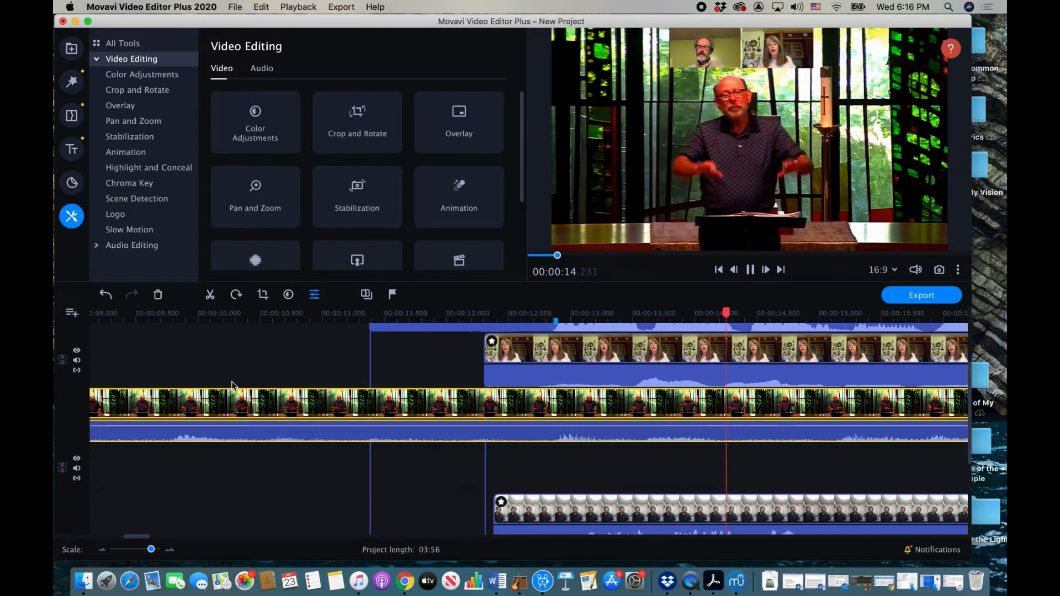
pyautogui.press('space')
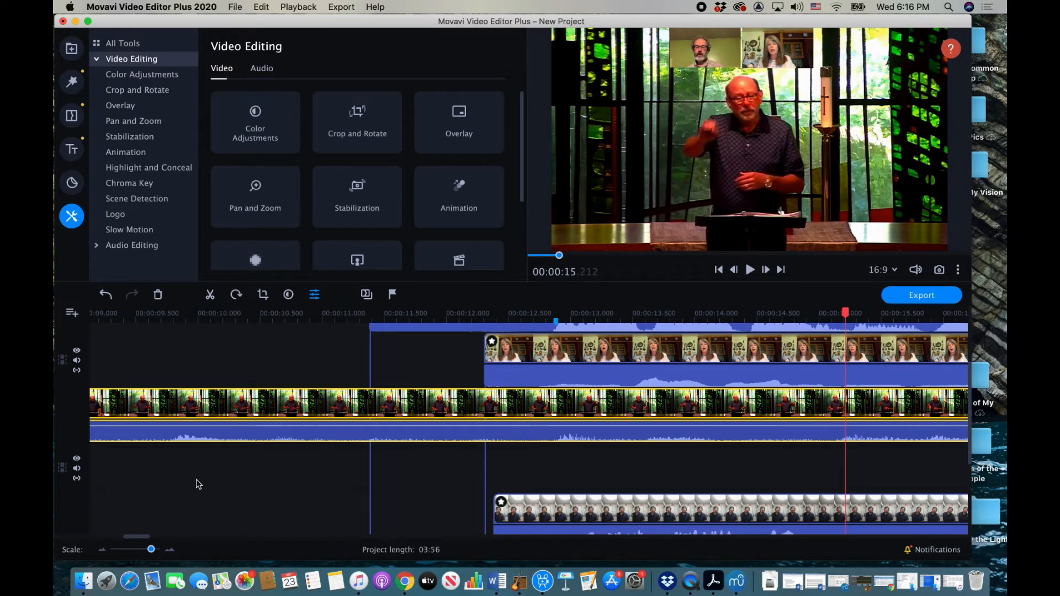
# Step: Put the playhead at 00:00:08.590 on the conductor video
pyautogui.scroll(3, 291, 457)
pyautogui.hscroll(-3, 291, 457)
pyautogui.hscroll(-3, 291, 458)
pyautogui.click(252, 479)
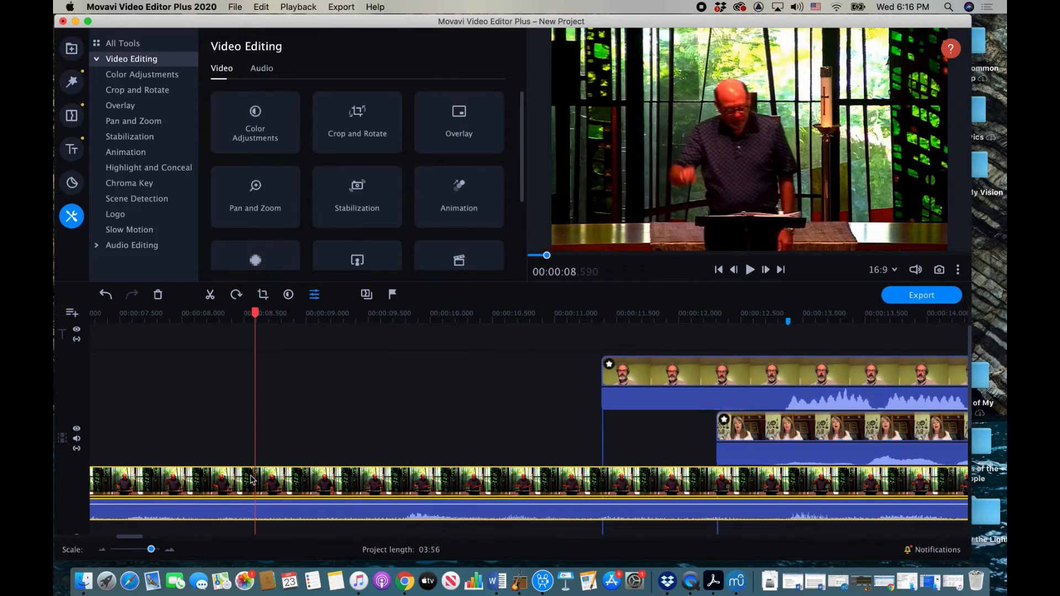
# Step: Apply the Picture in picture overlay to the conductor video, shrink it, and centre it
pyautogui.click(138, 107)
pyautogui.click(221, 103)
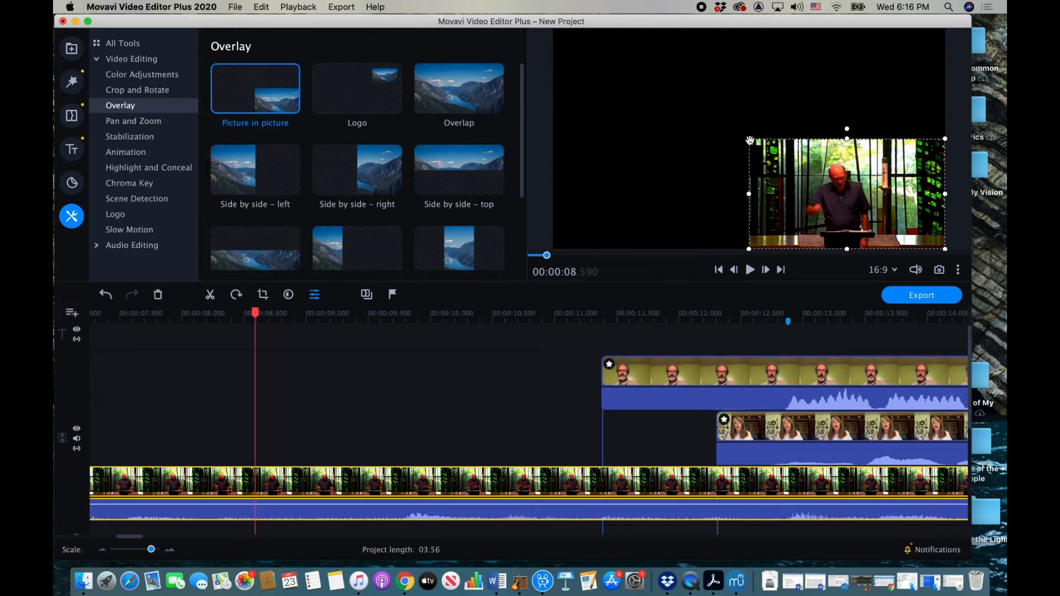
pyautogui.click(819, 322)
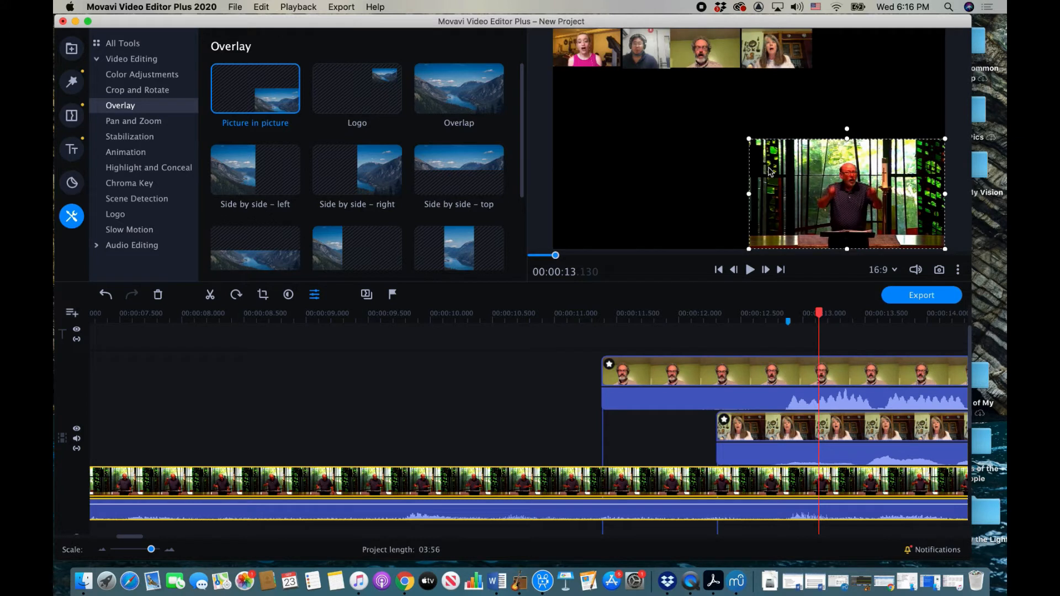
pyautogui.moveTo(749, 141); pyautogui.dragTo(840, 190)
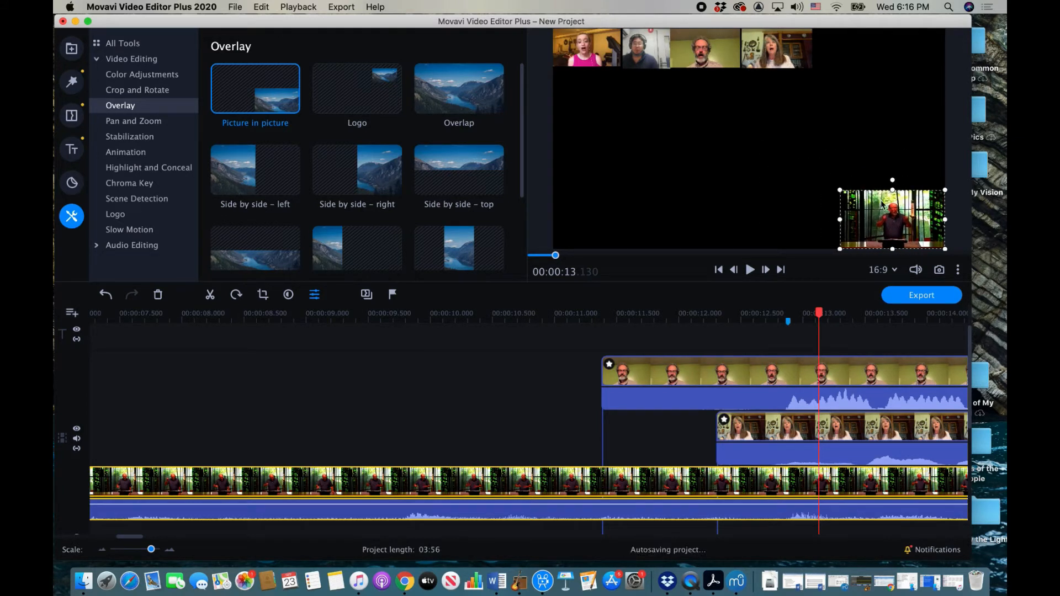
pyautogui.moveTo(899, 217); pyautogui.dragTo(755, 140)
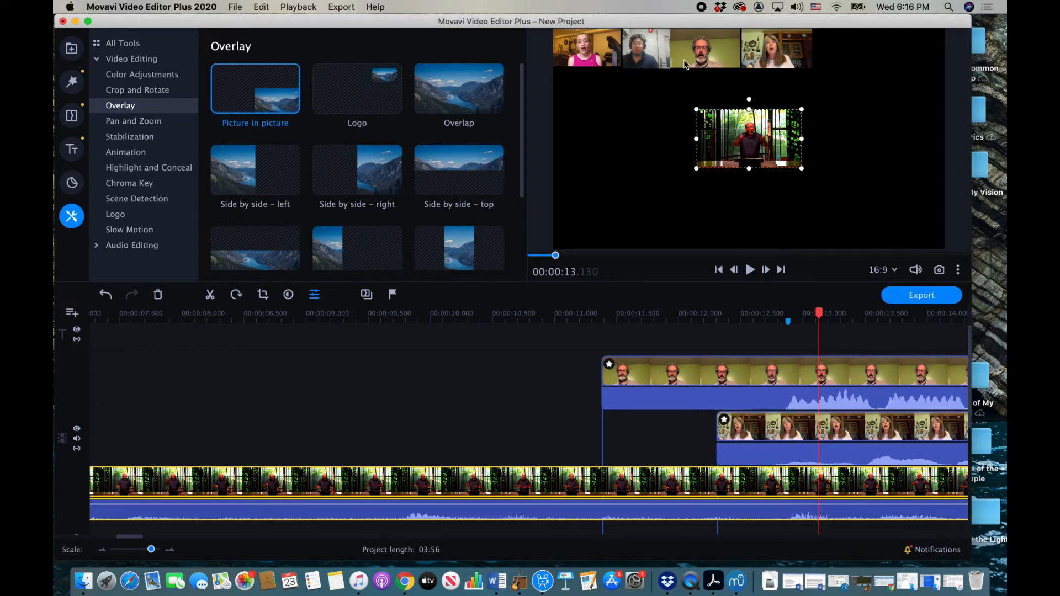
# Step: Browse the Media Bin of imported choir clips and select the clip on the third video track
pyautogui.click(702, 8)
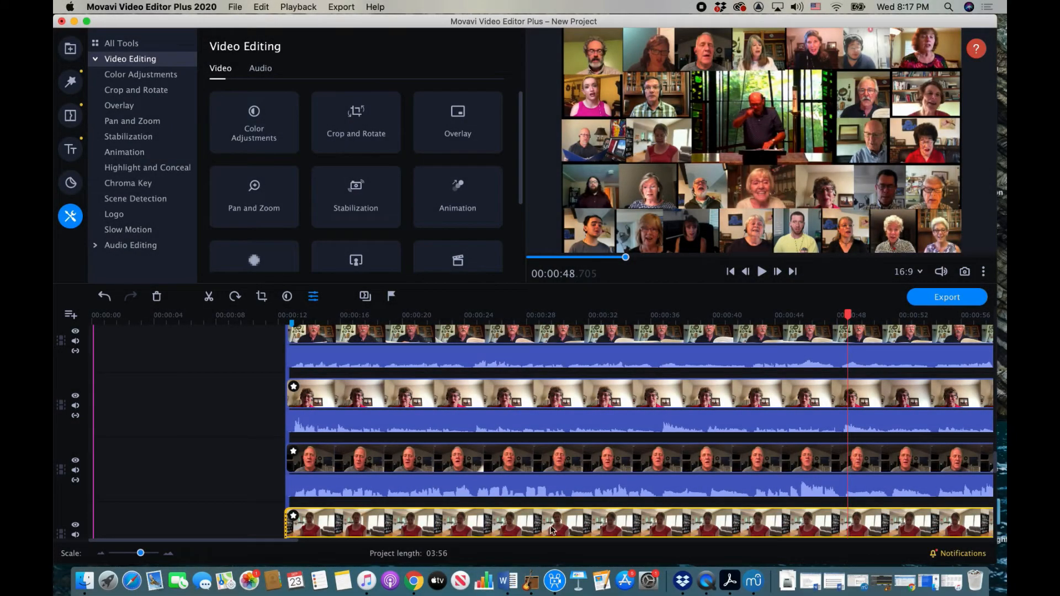
pyautogui.click(73, 53)
pyautogui.scroll(-10, 332, 144)
pyautogui.scroll(-5, 332, 145)
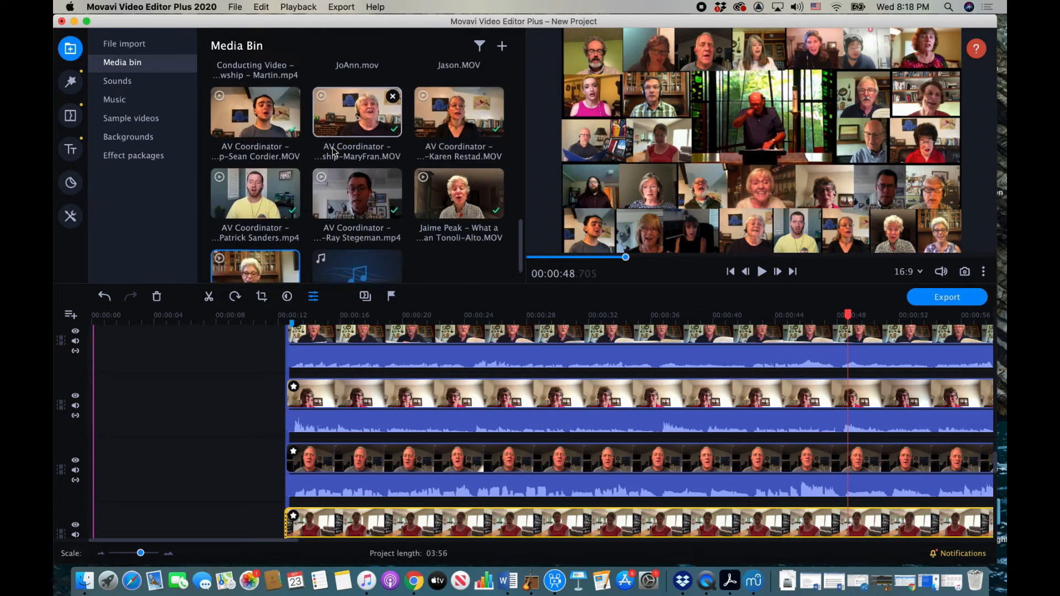
pyautogui.click(71, 317)
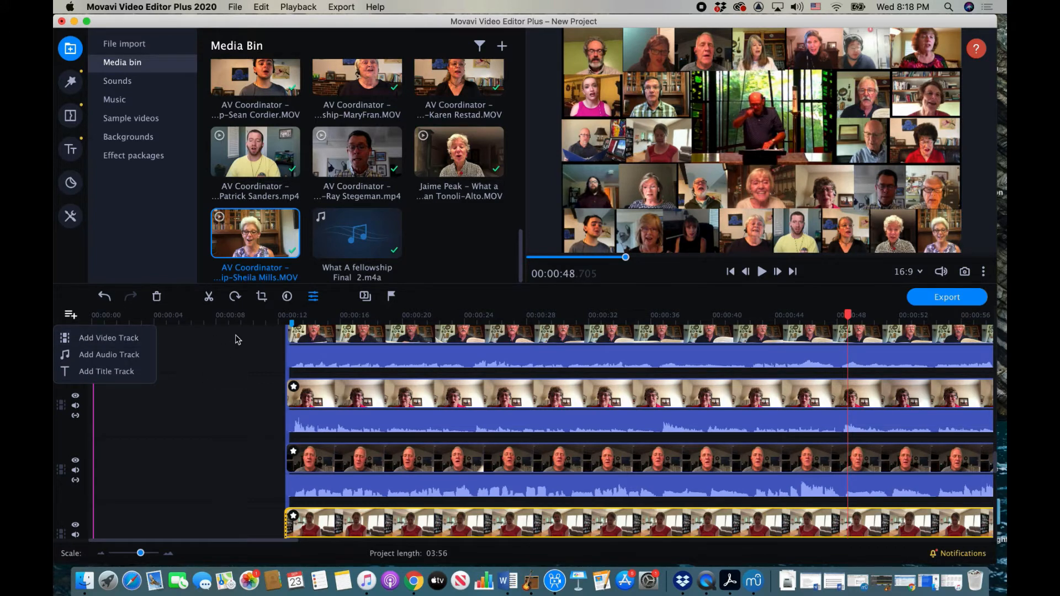
pyautogui.click(420, 252)
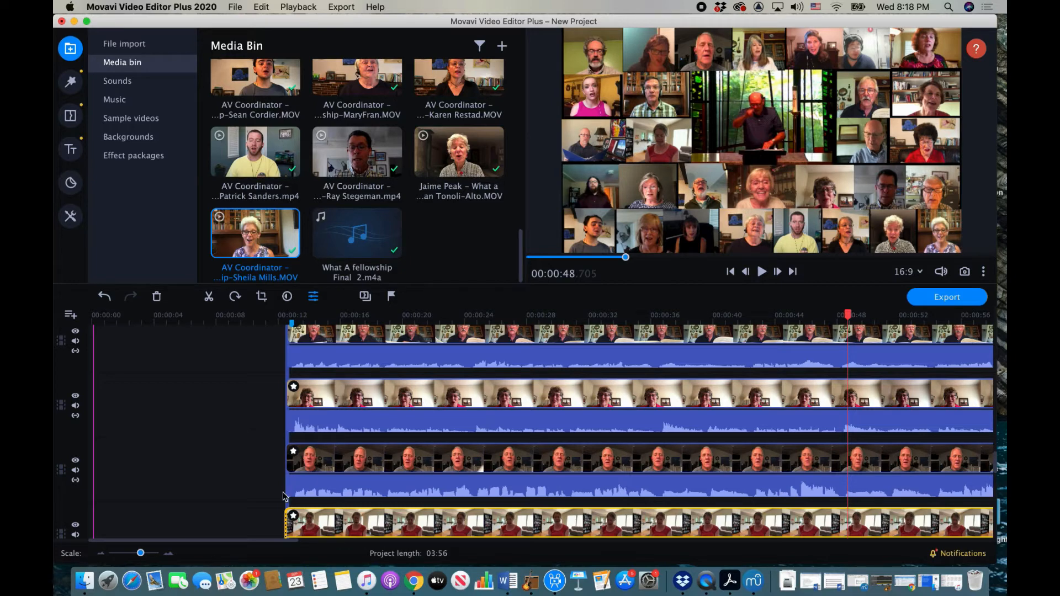
pyautogui.click(498, 463)
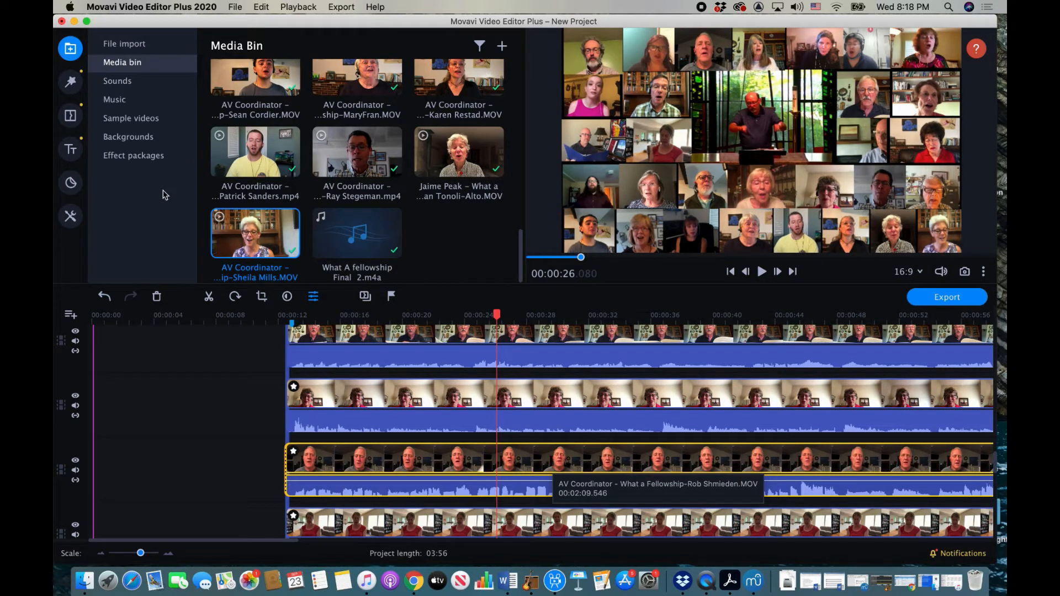
# Step: Shift the grey-haired man's picture-in-picture box slightly left and down in the preview
pyautogui.click(69, 219)
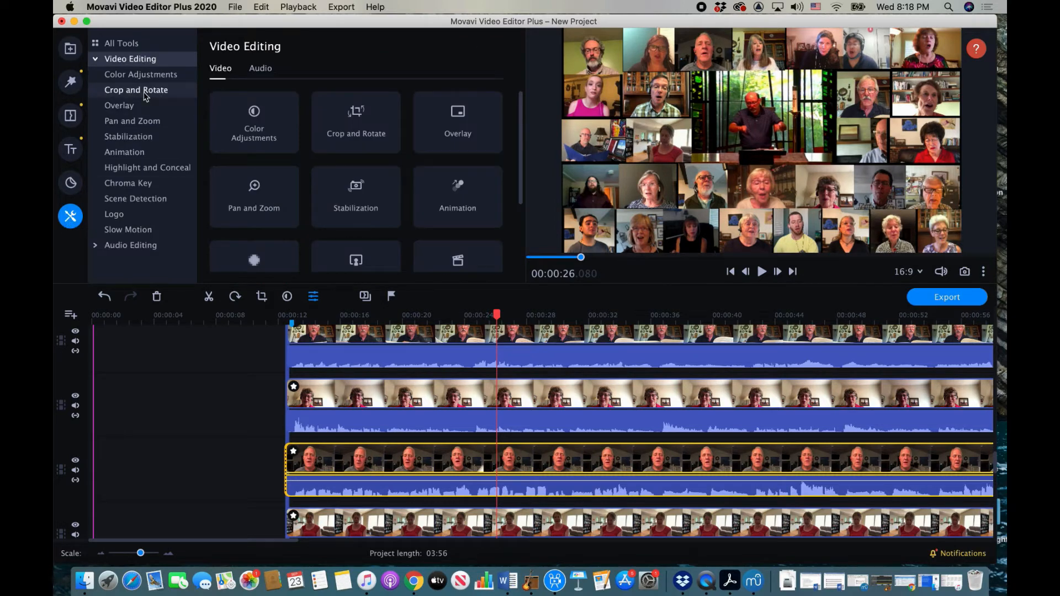
pyautogui.click(133, 106)
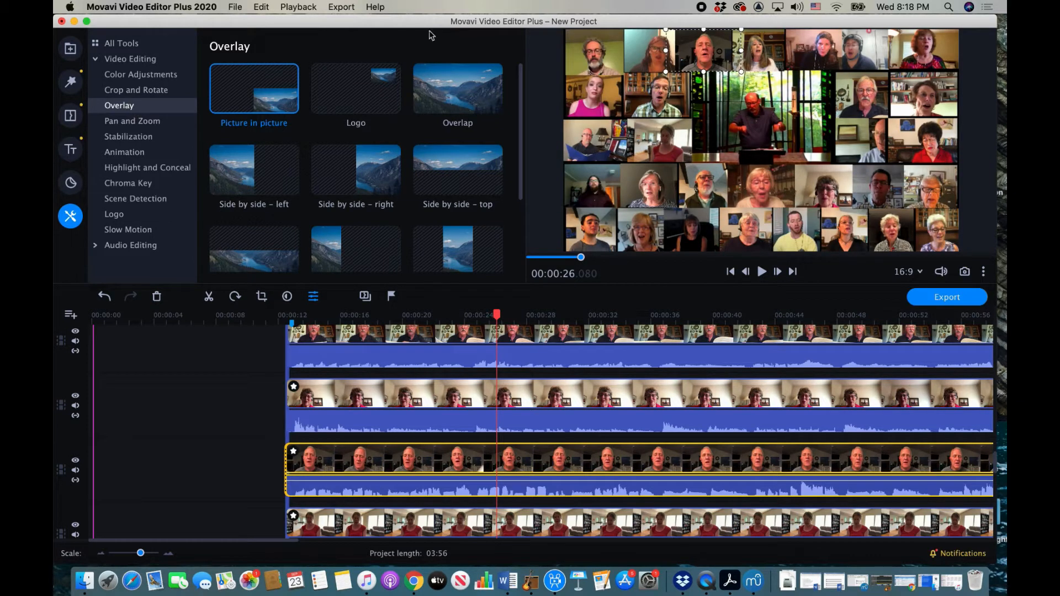
pyautogui.moveTo(717, 47)
pyautogui.mouseDown()
pyautogui.moveTo(690, 70)
pyautogui.moveTo(722, 53)
pyautogui.mouseUp()
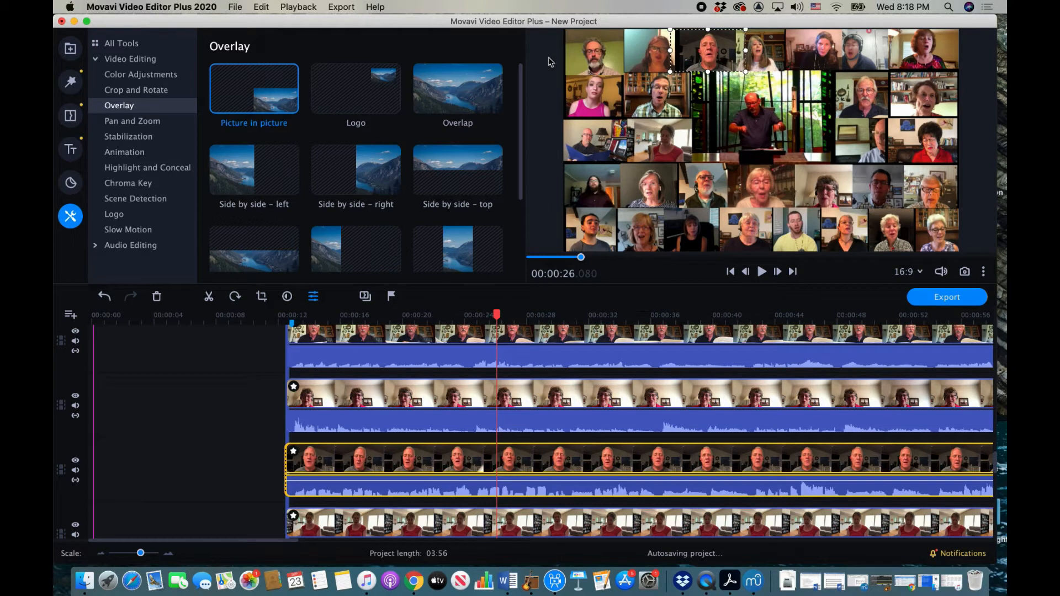
# Step: Crop a little off the left side of the man's video
pyautogui.click(136, 90)
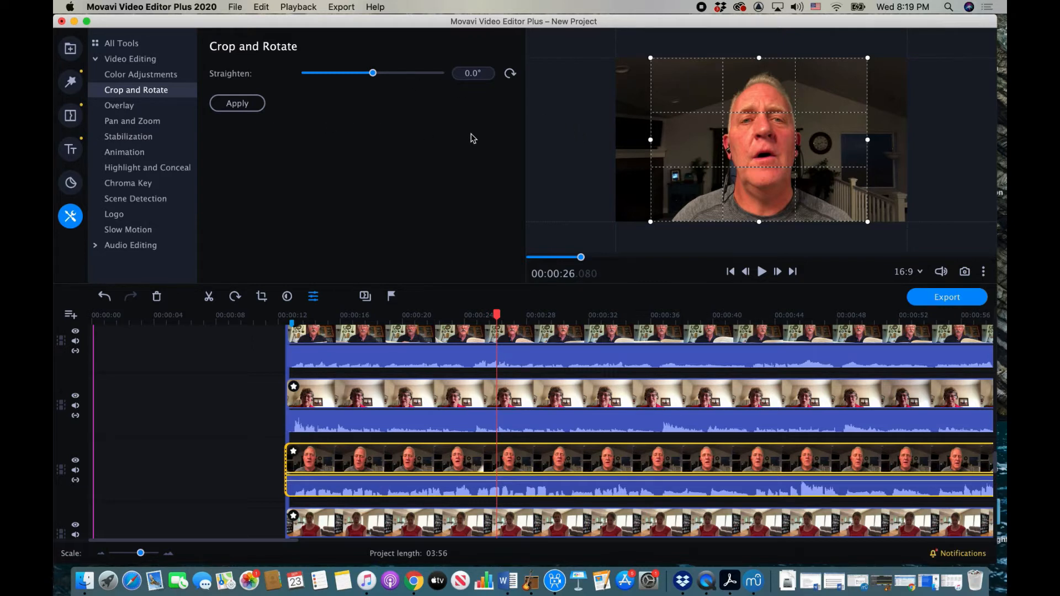
pyautogui.moveTo(650, 140)
pyautogui.mouseDown()
pyautogui.moveTo(690, 141)
pyautogui.moveTo(660, 142)
pyautogui.mouseUp()
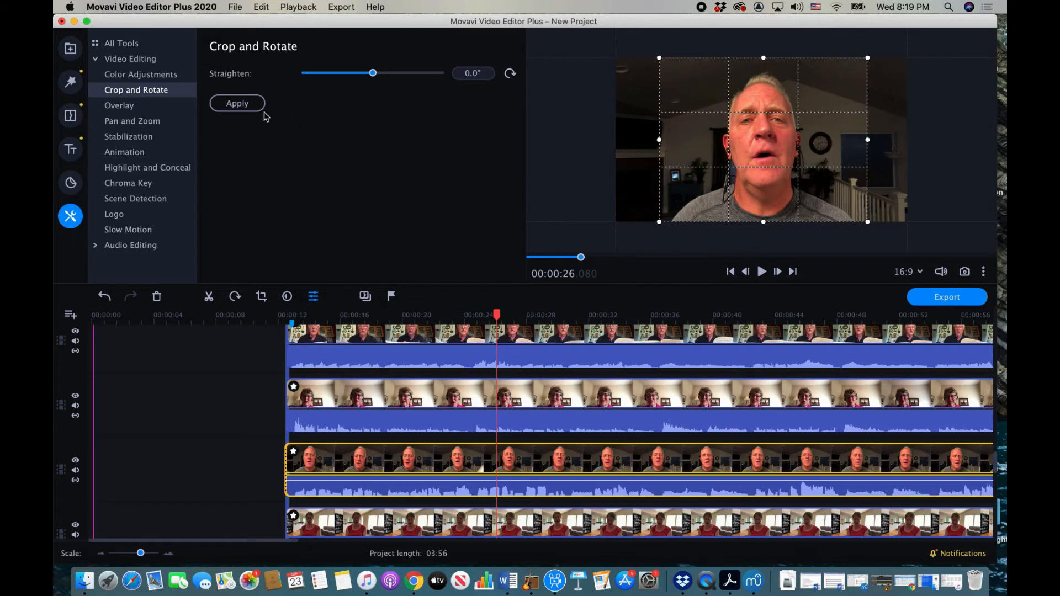
pyautogui.click(237, 104)
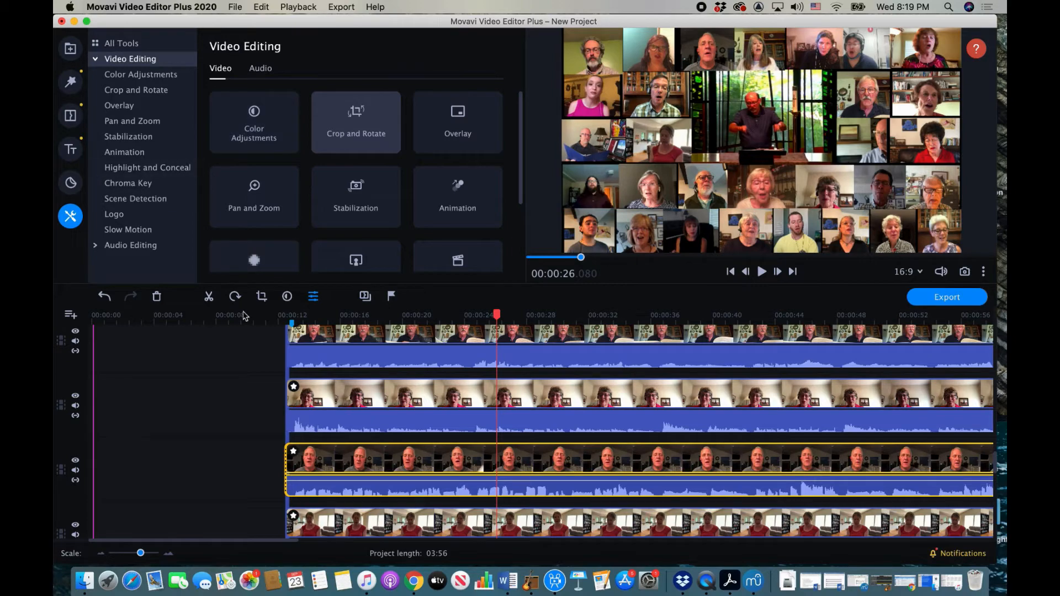
# Step: Play the choir grid back from the start of the project
pyautogui.scroll(-10, 263, 333)
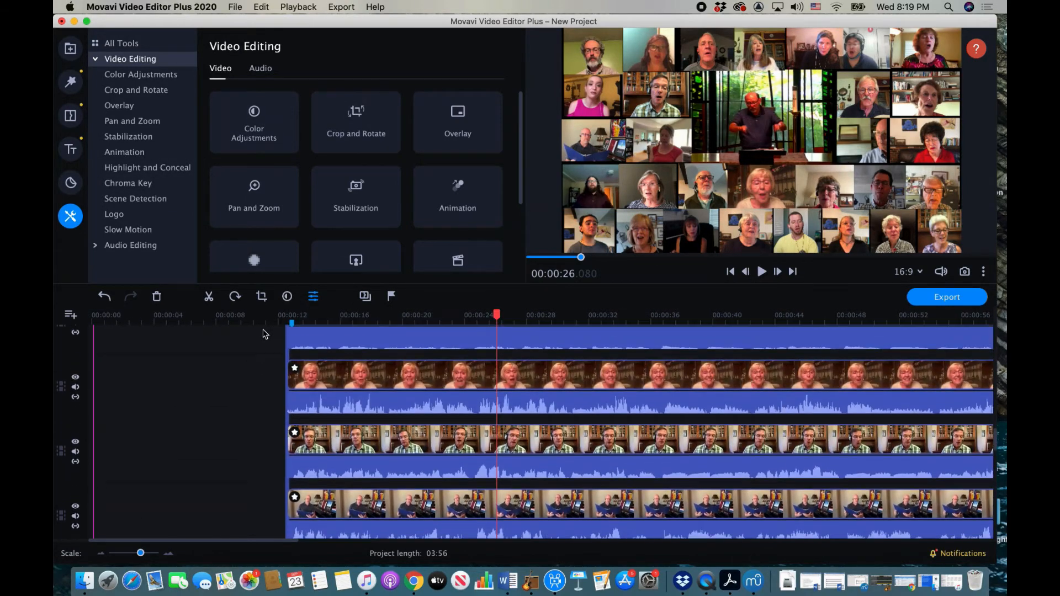
pyautogui.scroll(5, 263, 334)
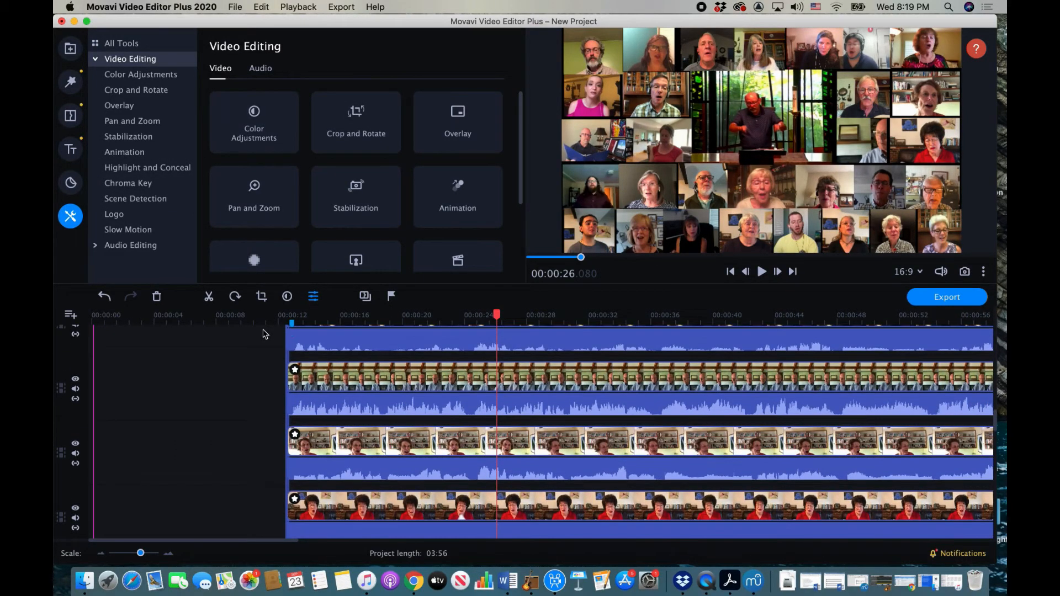
pyautogui.click(91, 318)
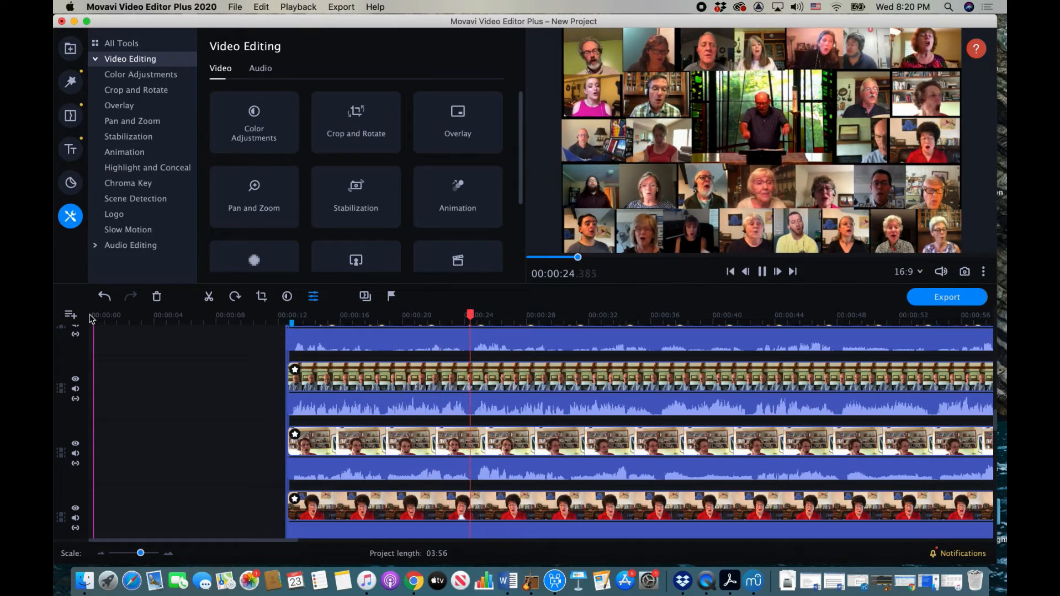
pyautogui.press('space')
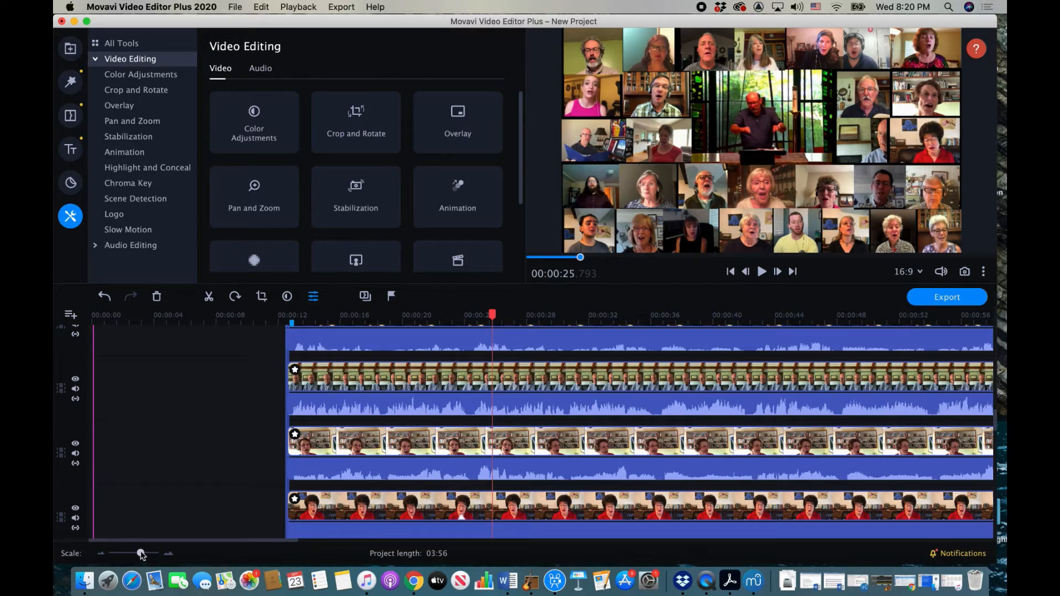
# Step: Zoom the timeline out to the whole project and scroll up to the title track
pyautogui.moveTo(142, 554); pyautogui.dragTo(134, 554)
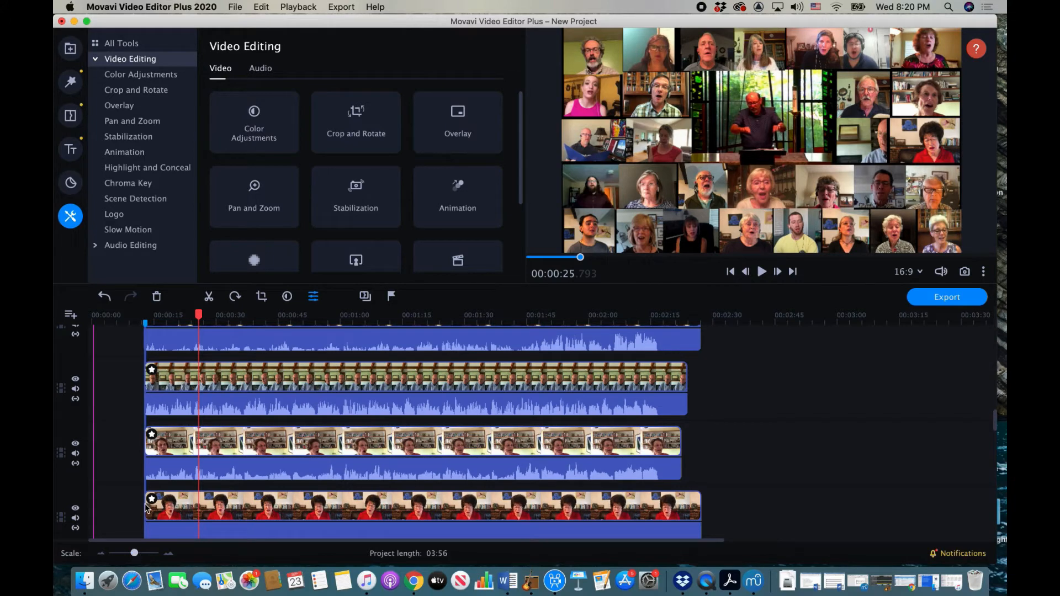
pyautogui.scroll(2, 203, 473)
pyautogui.scroll(8, 202, 474)
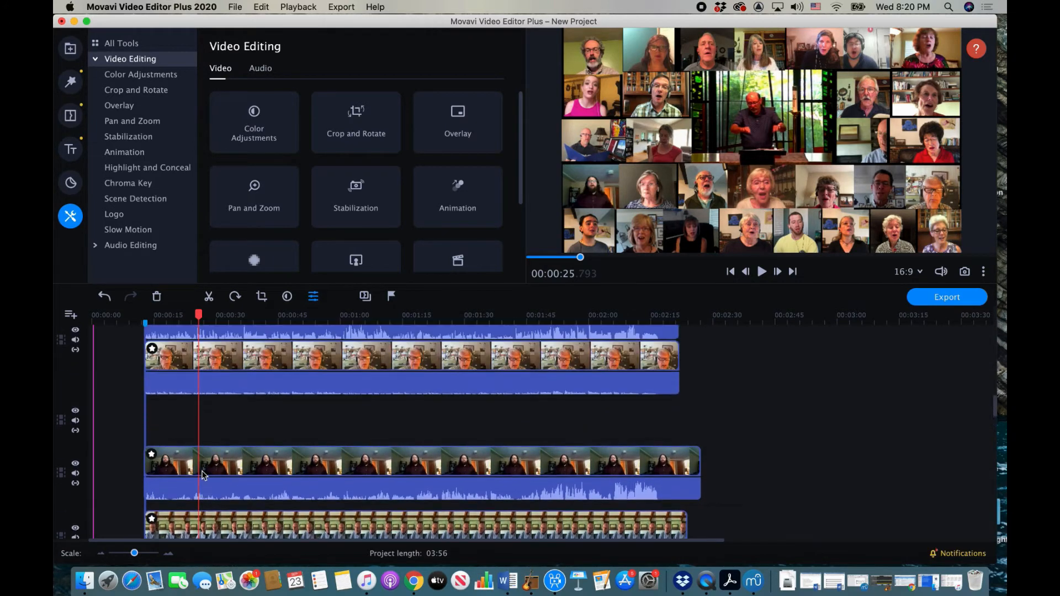
pyautogui.scroll(5, 203, 474)
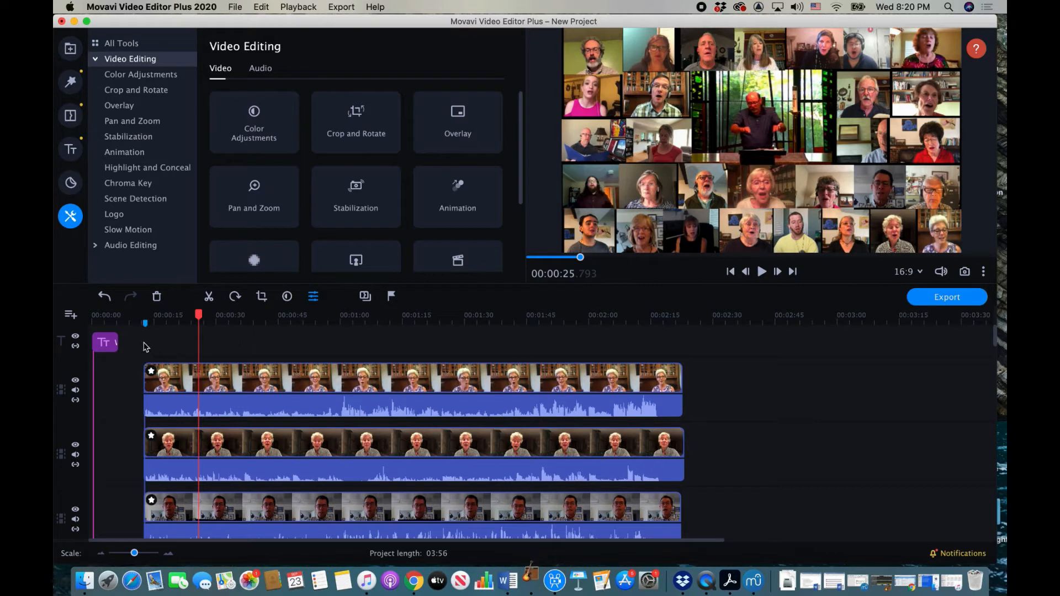
# Step: Give the grey-haired woman's clip and the marquee-selected singer clips a 1.00-second fade-in
pyautogui.click(253, 381)
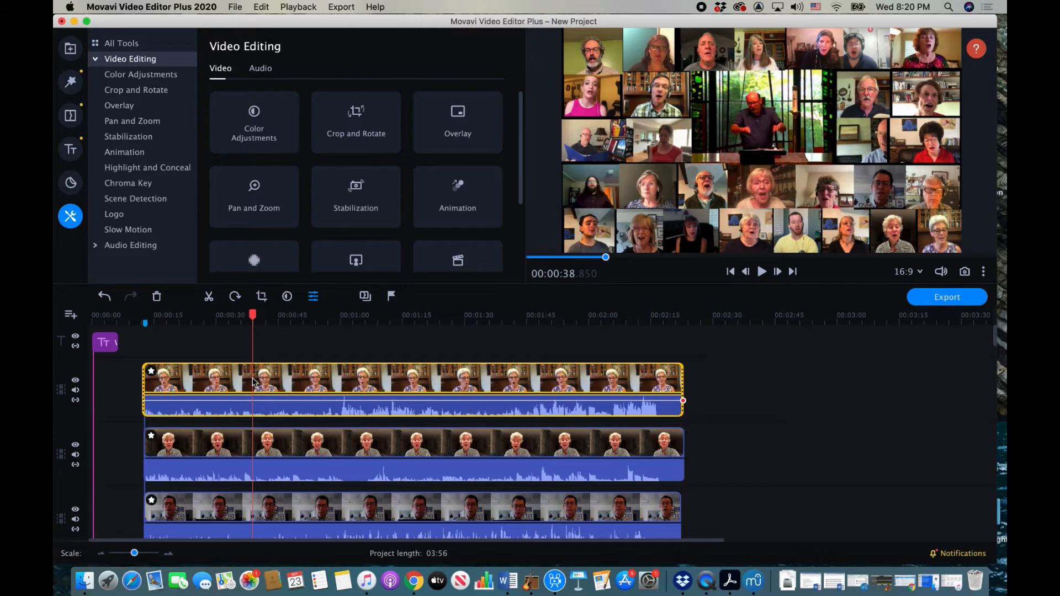
pyautogui.click(314, 298)
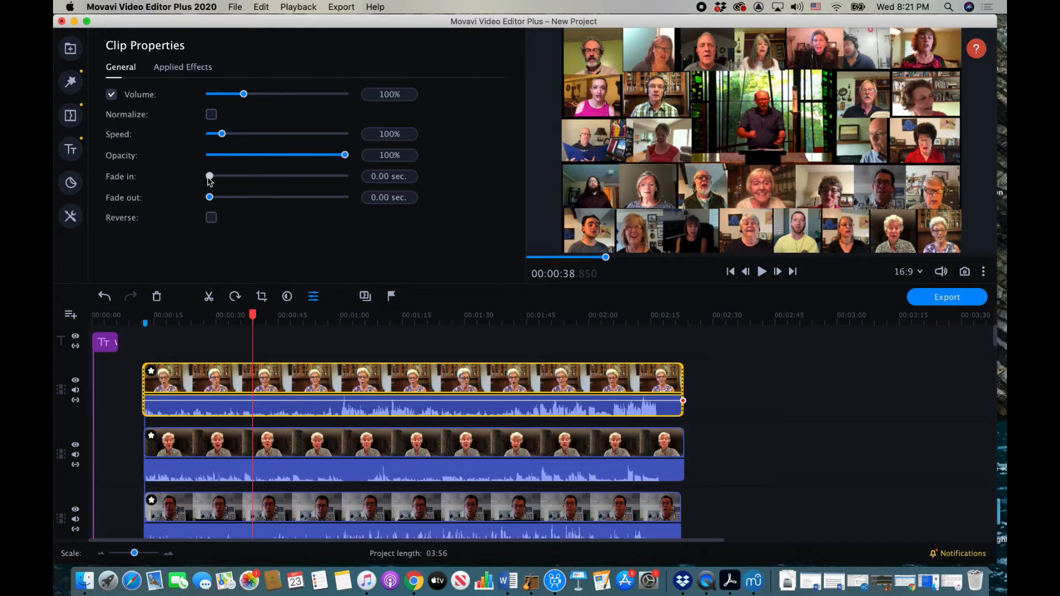
pyautogui.moveTo(210, 179); pyautogui.dragTo(223, 199)
pyautogui.moveTo(135, 350); pyautogui.dragTo(220, 432)
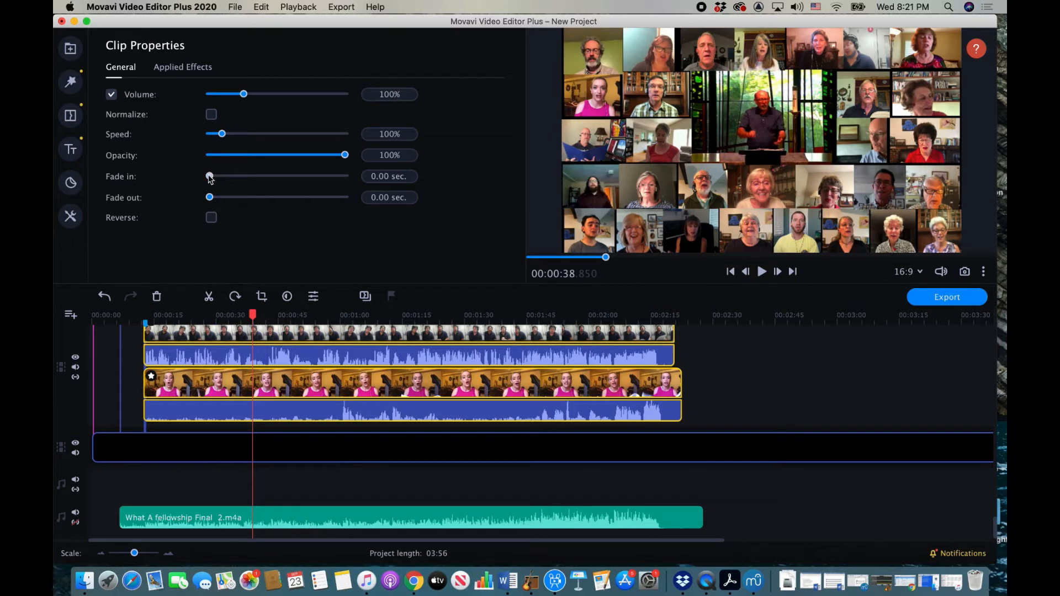
pyautogui.moveTo(210, 177); pyautogui.dragTo(223, 200)
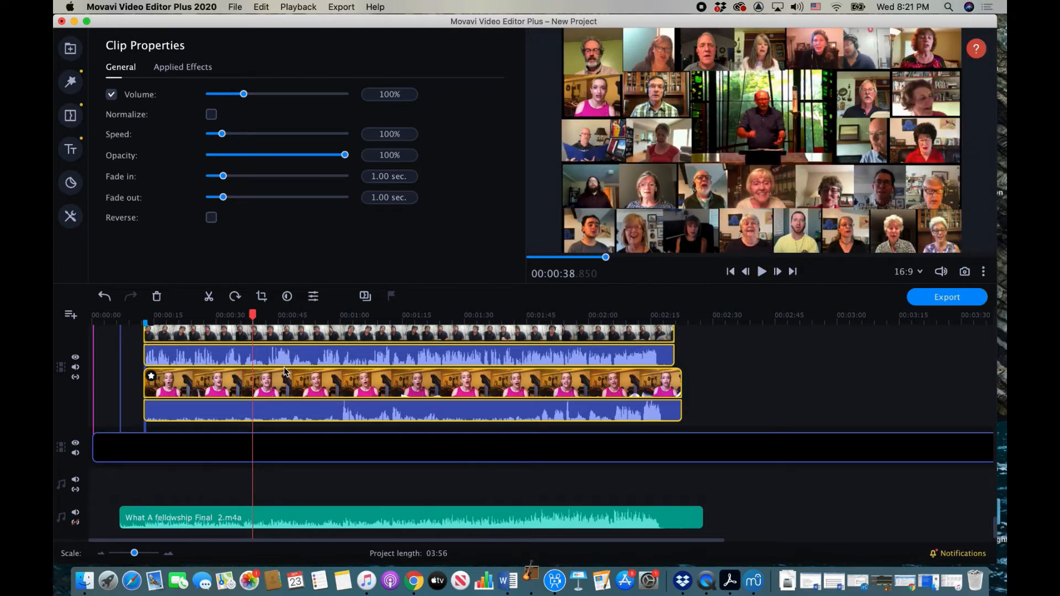
# Step: Play the title intro from 00:00:04 into the conductor, then stop
pyautogui.scroll(3, 294, 487)
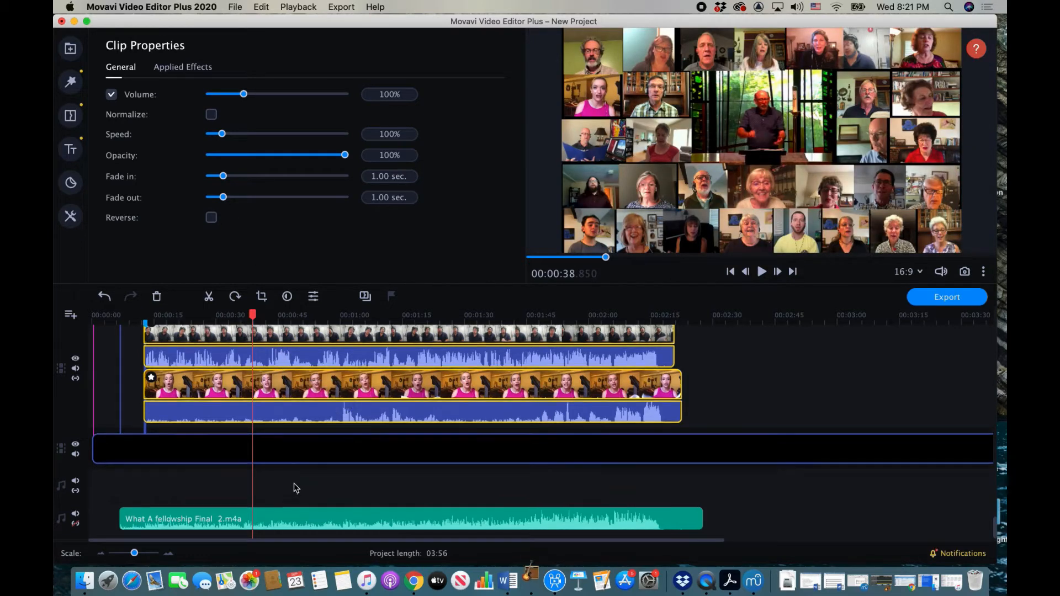
pyautogui.scroll(3, 295, 487)
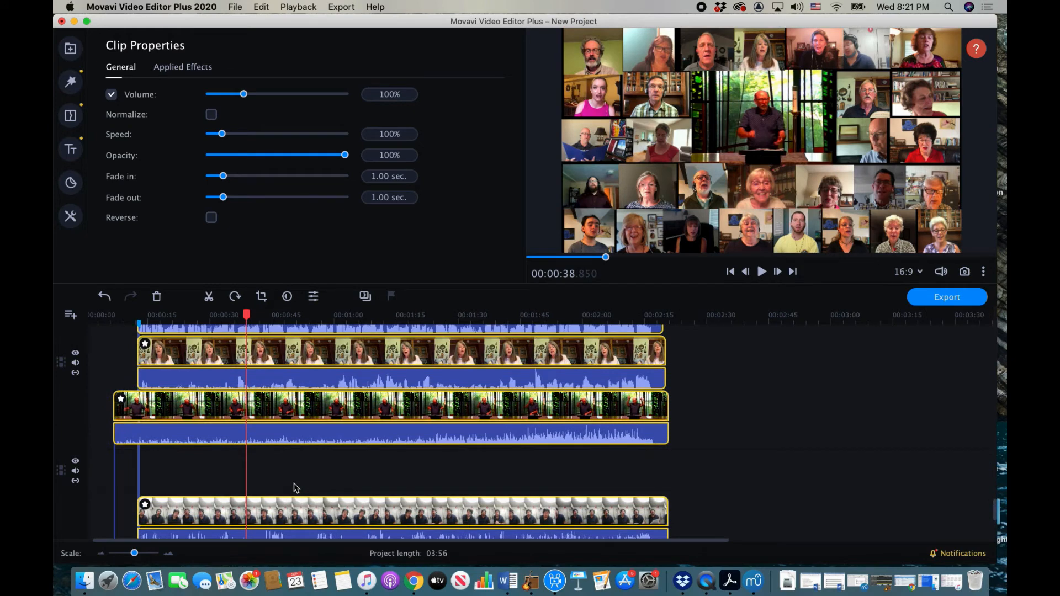
pyautogui.scroll(1, 295, 487)
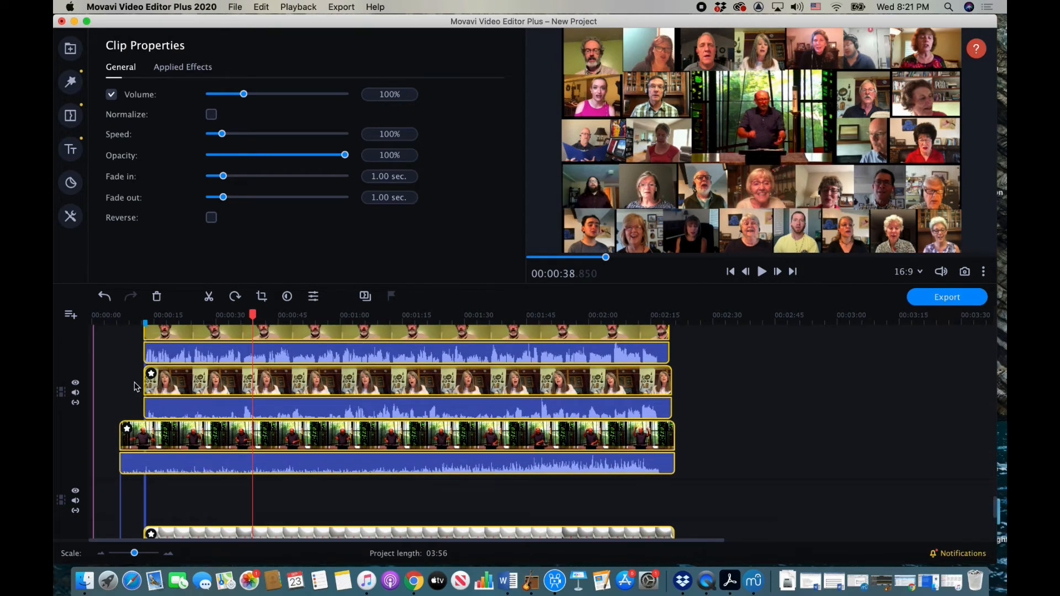
pyautogui.click(108, 319)
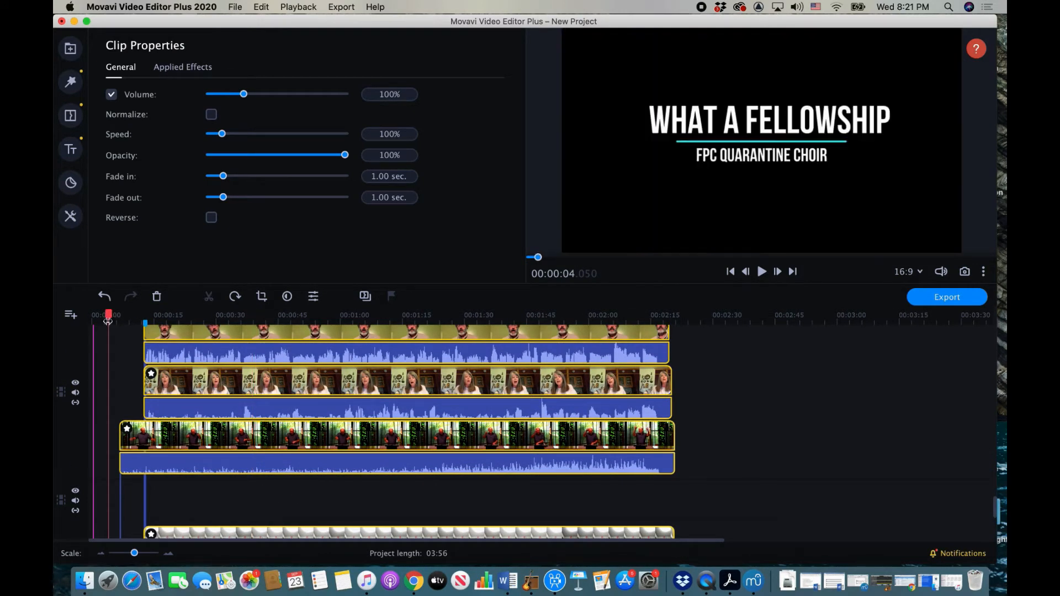
pyautogui.press('space')
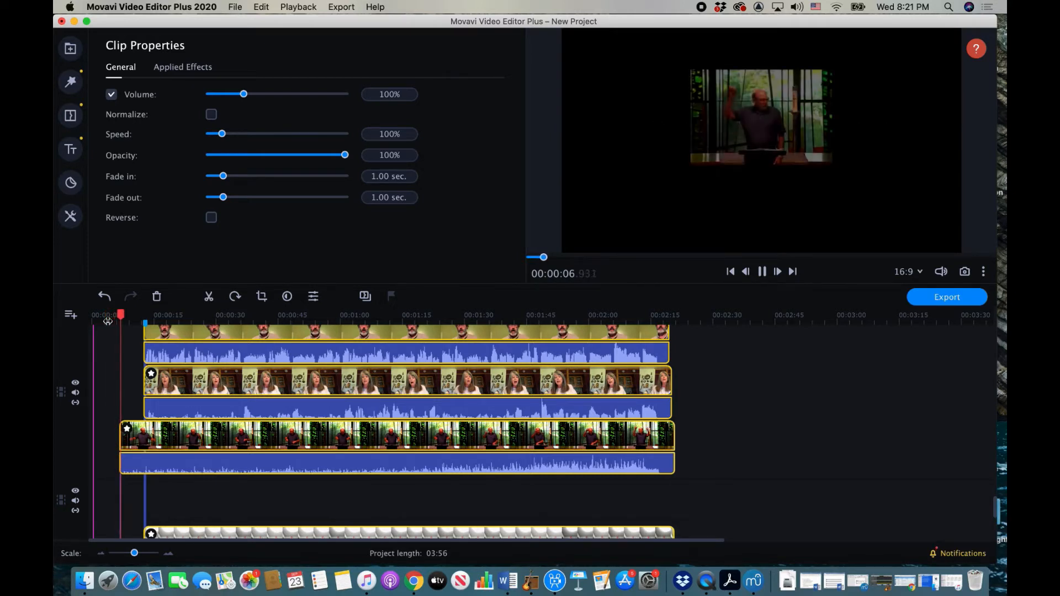
pyautogui.press('space')
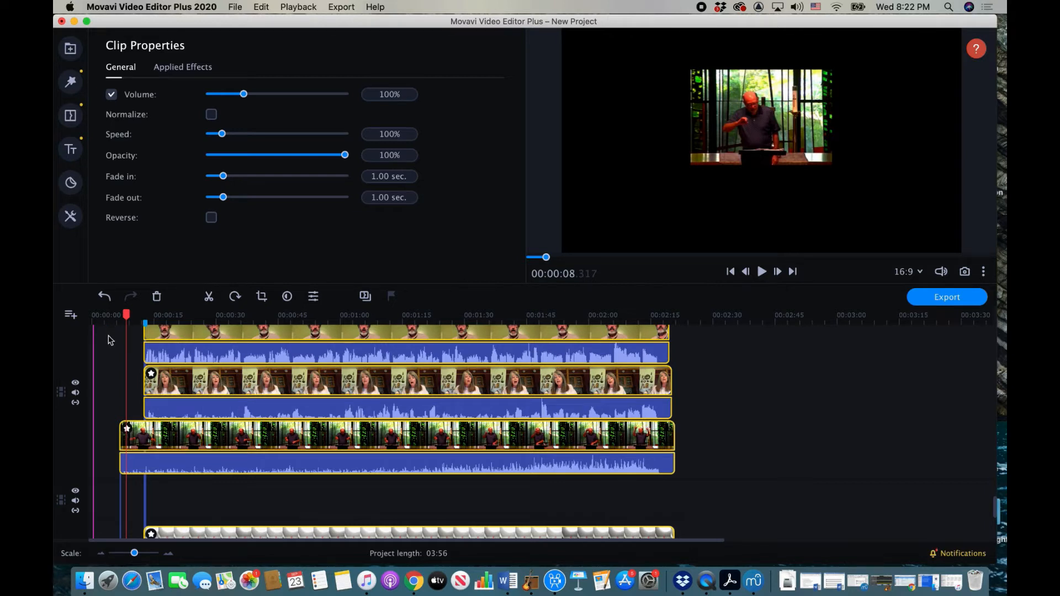
# Step: Place the playhead at about 00:00:12, where the singers begin, and select the conductor's clip
pyautogui.click(140, 320)
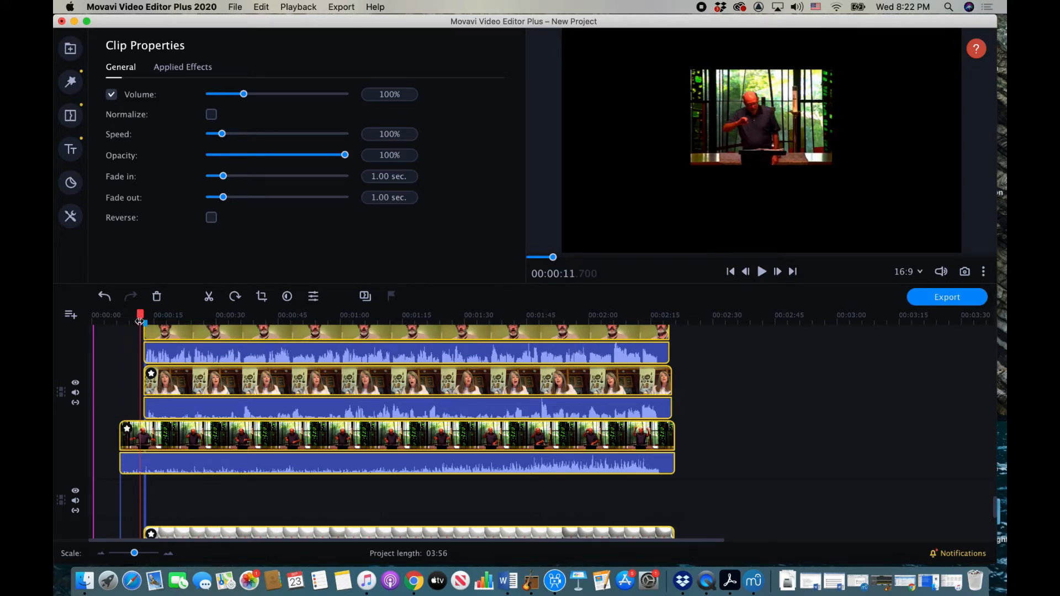
pyautogui.click(140, 315)
pyautogui.moveTo(140, 315); pyautogui.dragTo(142, 315)
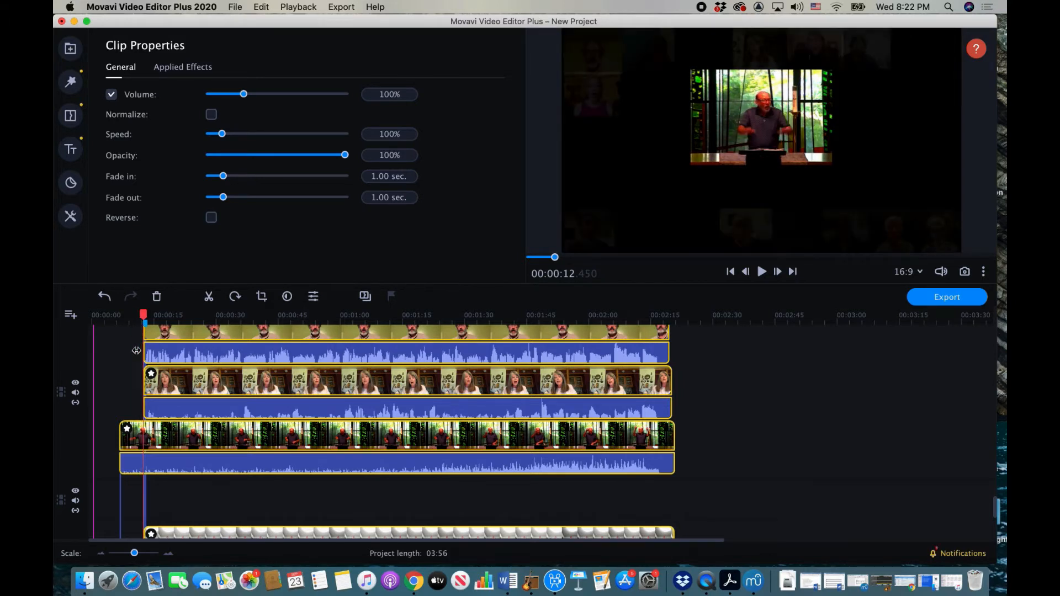
pyautogui.click(144, 423)
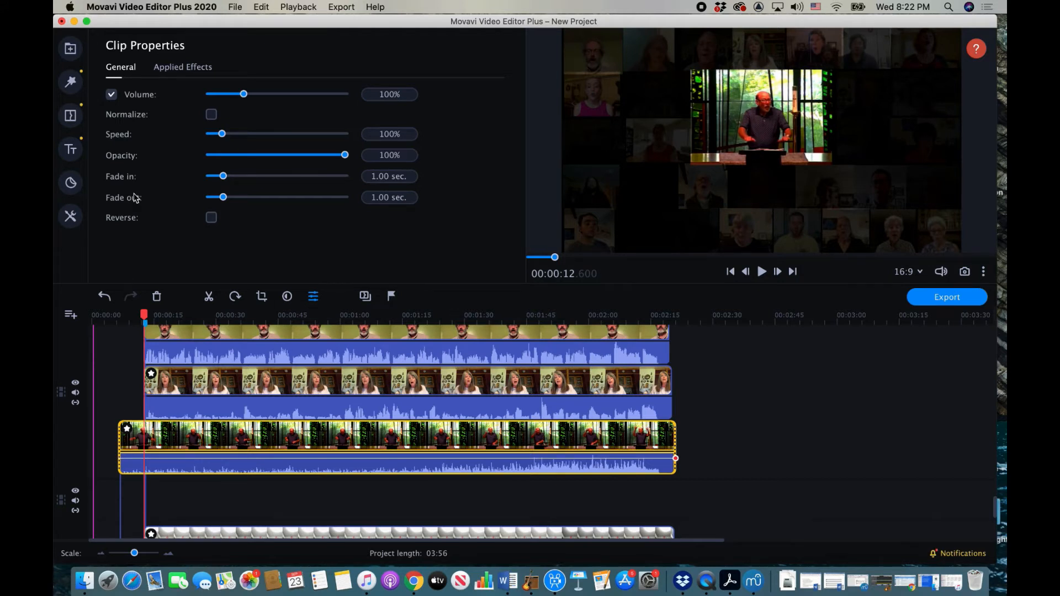
# Step: Split the conductor clip at 00:00:12 and give the short opening piece a 1.00-second fade-out
pyautogui.click(258, 8)
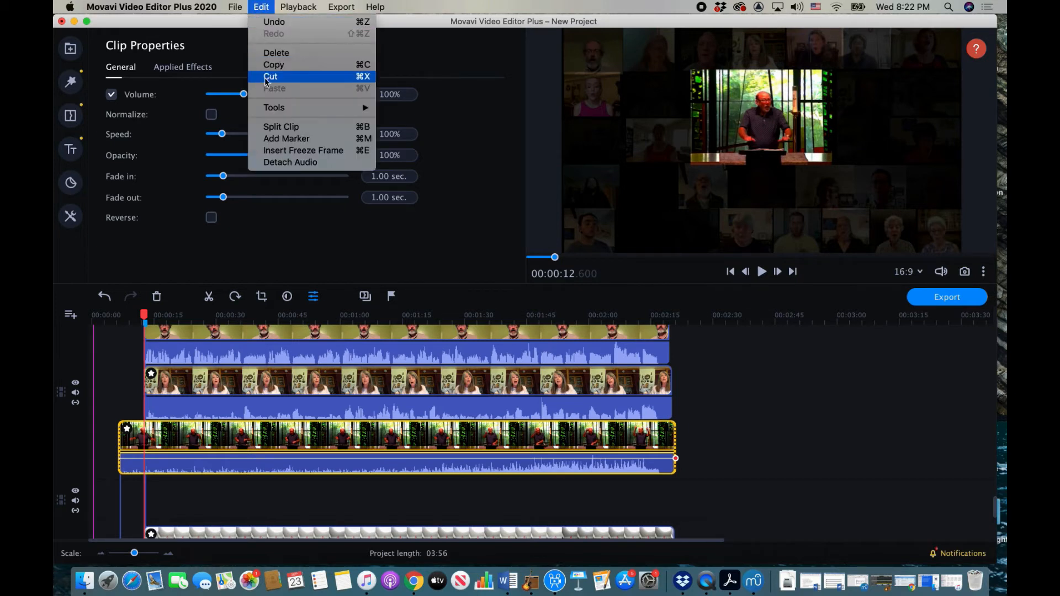
pyautogui.click(275, 128)
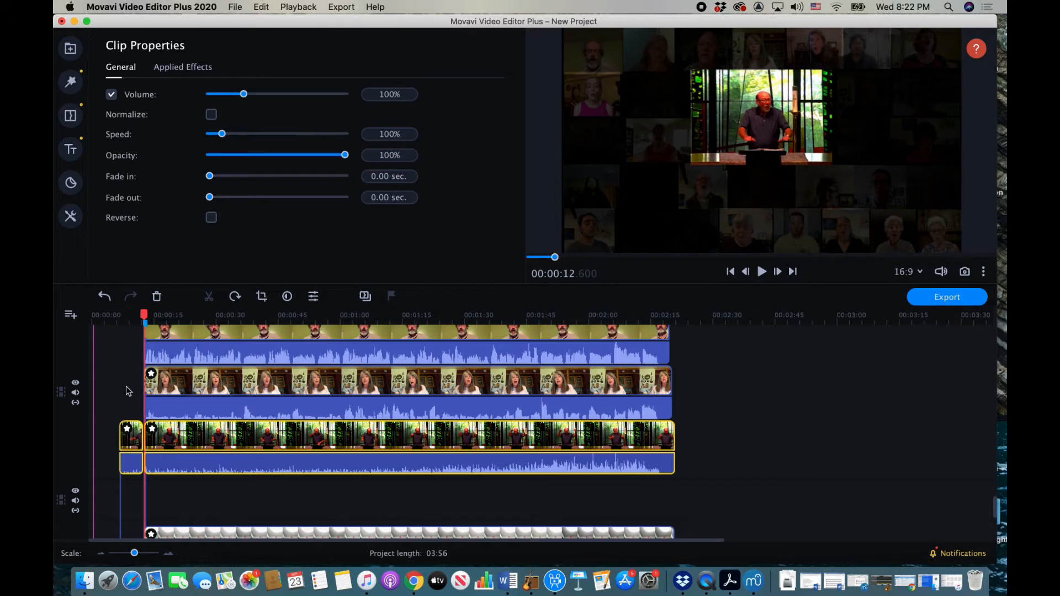
pyautogui.click(131, 440)
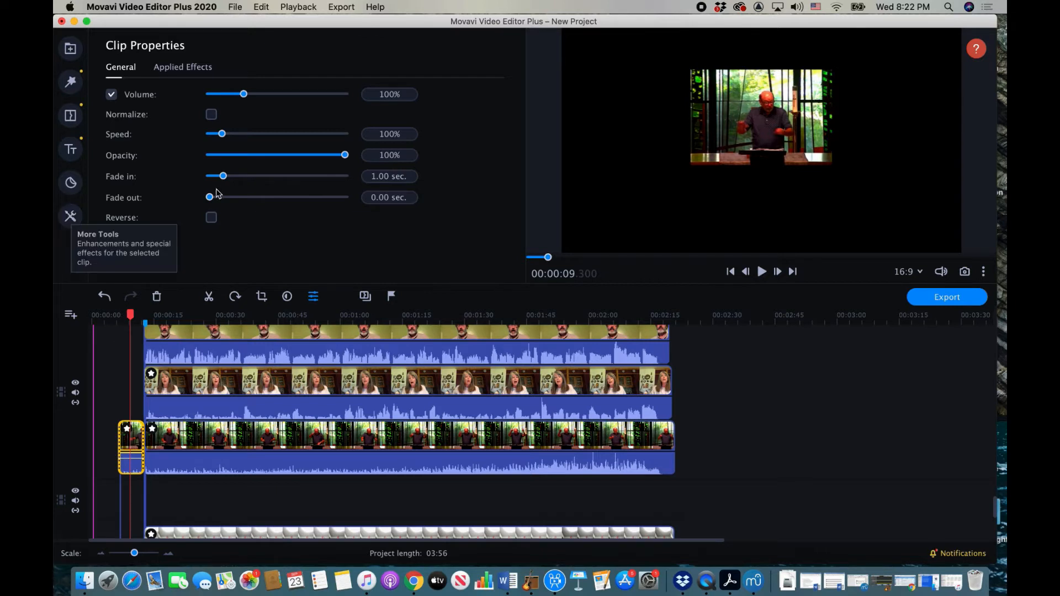
pyautogui.moveTo(210, 198); pyautogui.dragTo(224, 199)
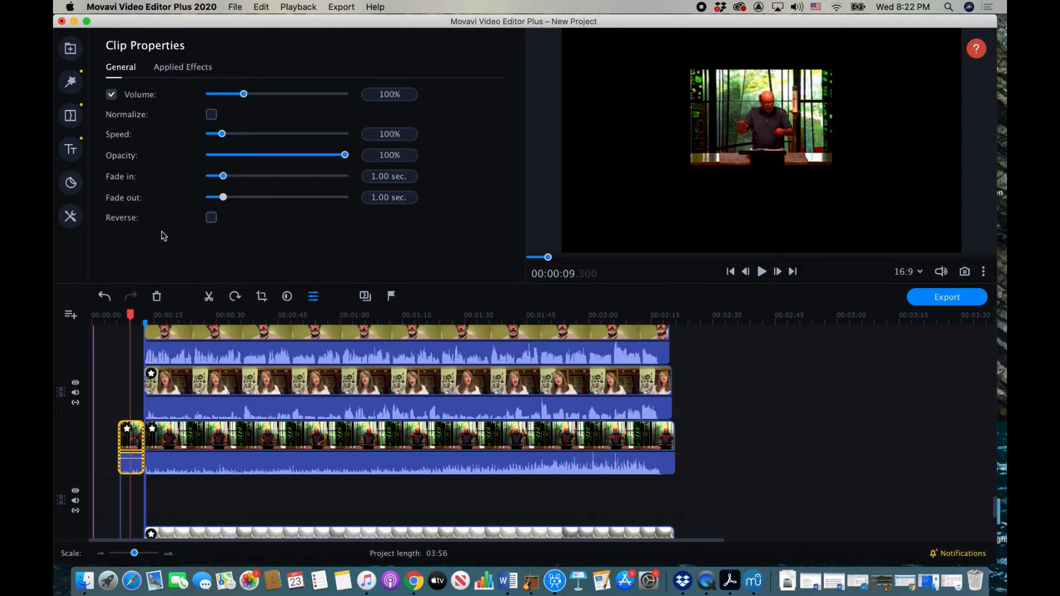
# Step: Drag the corners of the lead-in conductor's picture-in-picture overlay to fill most of the frame
pyautogui.click(72, 217)
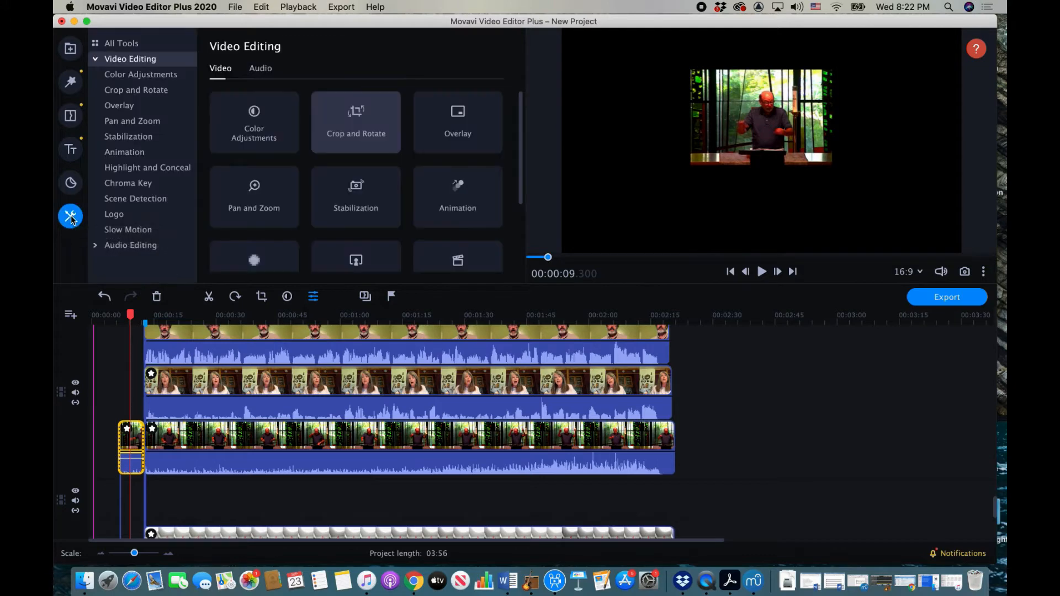
pyautogui.click(127, 107)
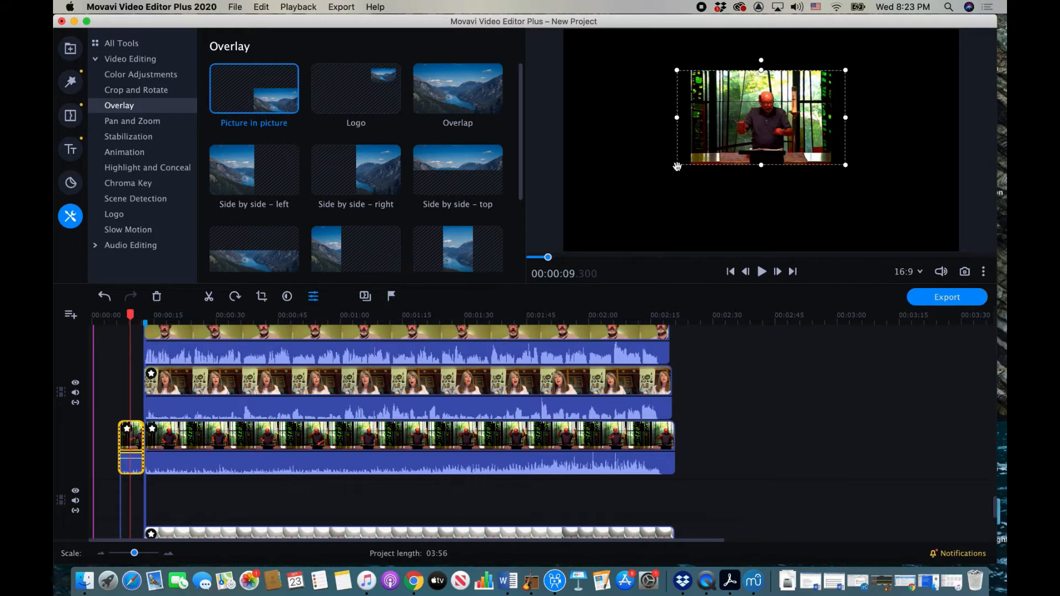
pyautogui.moveTo(677, 165); pyautogui.dragTo(621, 199)
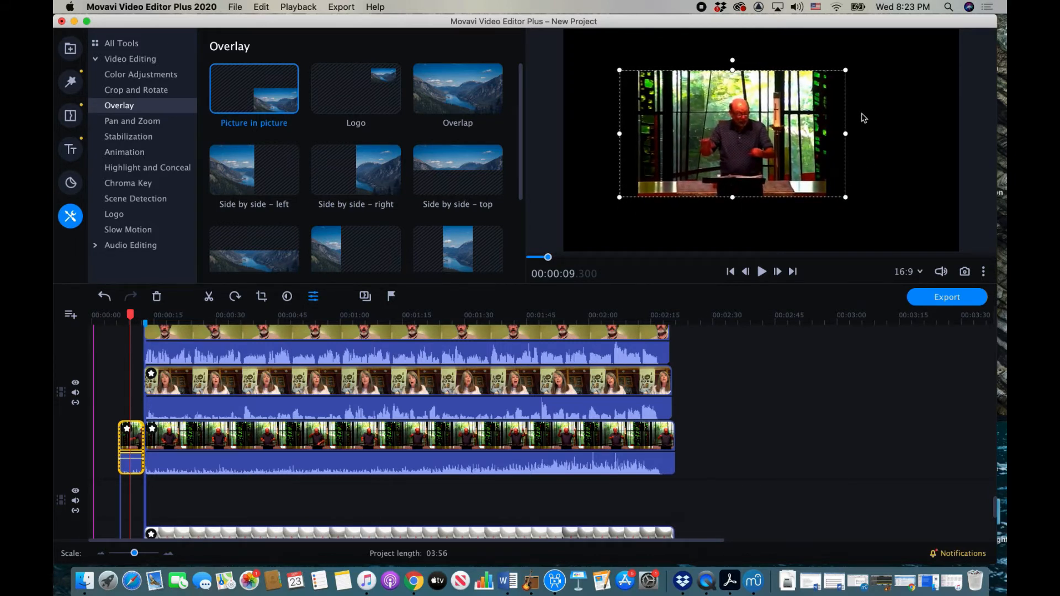
pyautogui.moveTo(847, 71); pyautogui.dragTo(871, 56)
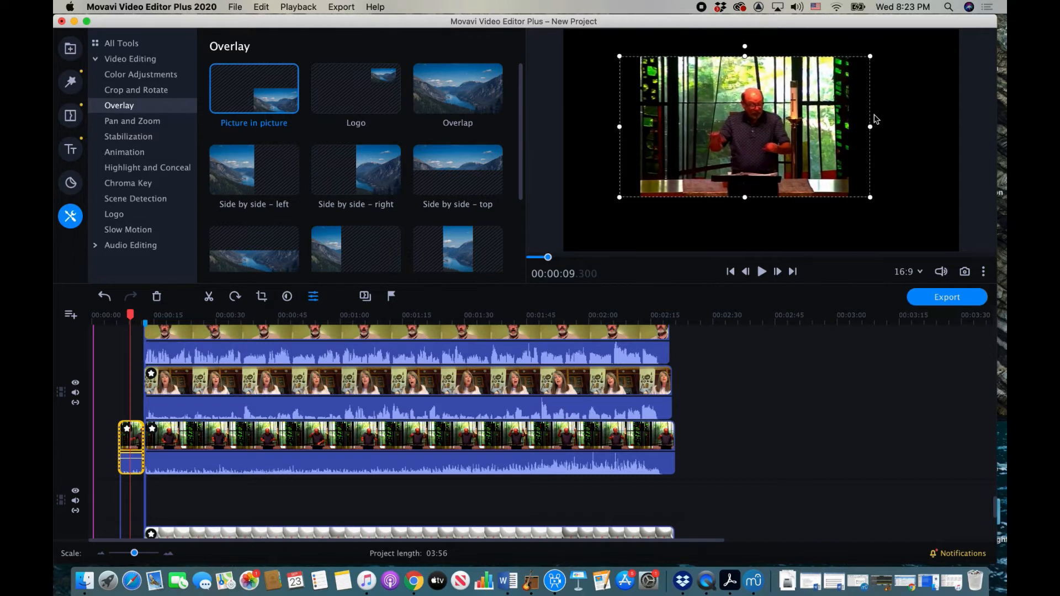
pyautogui.moveTo(870, 197); pyautogui.dragTo(898, 223)
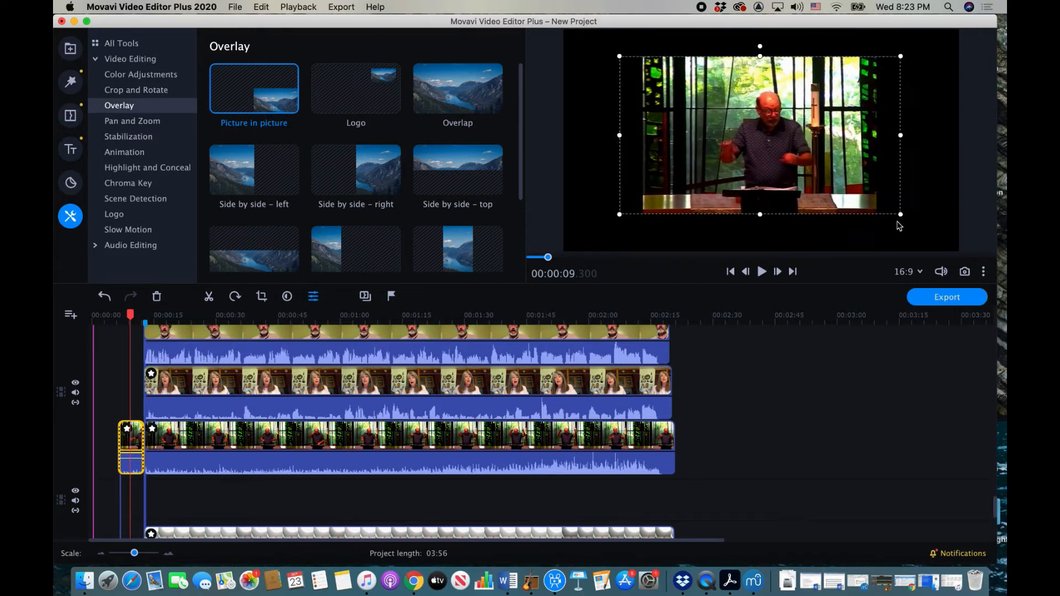
pyautogui.click(182, 444)
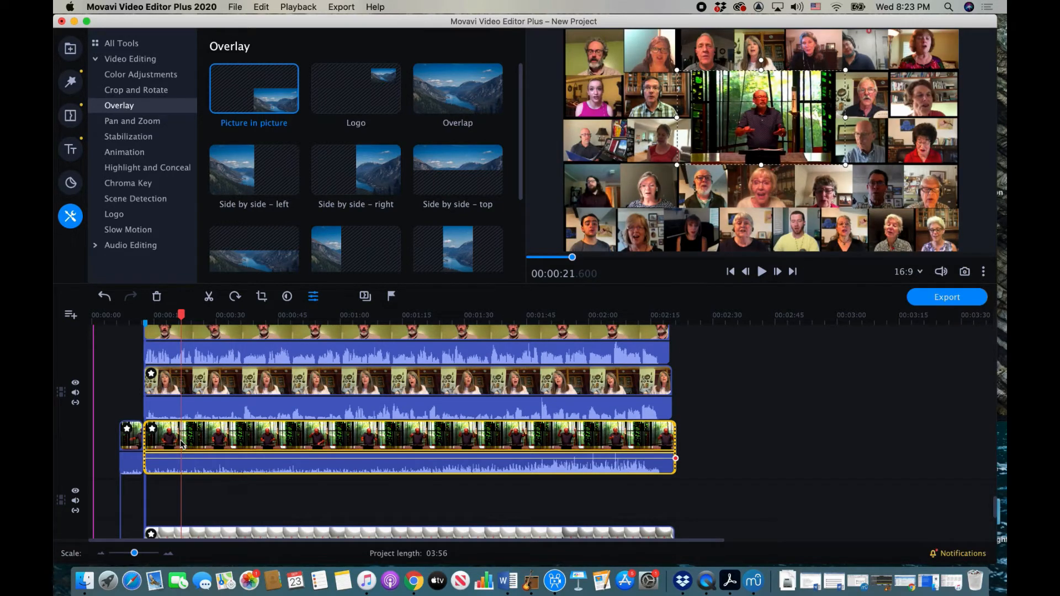
# Step: Set the conductor clip's fade-in to 1.00 sec and preview the opening from about 0:05
pyautogui.click(313, 298)
pyautogui.moveTo(210, 177); pyautogui.dragTo(223, 177)
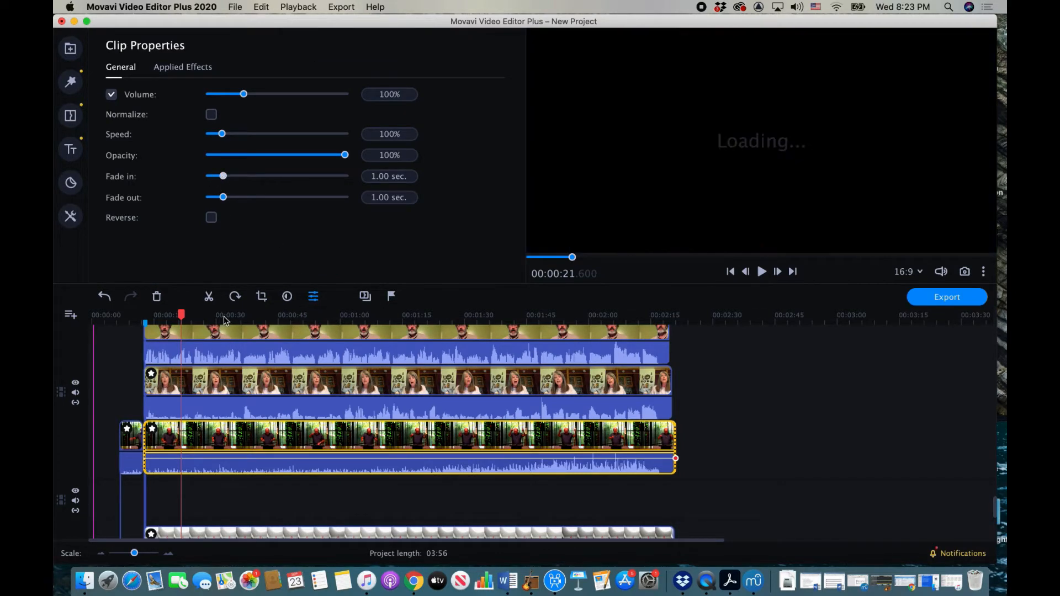
pyautogui.click(114, 320)
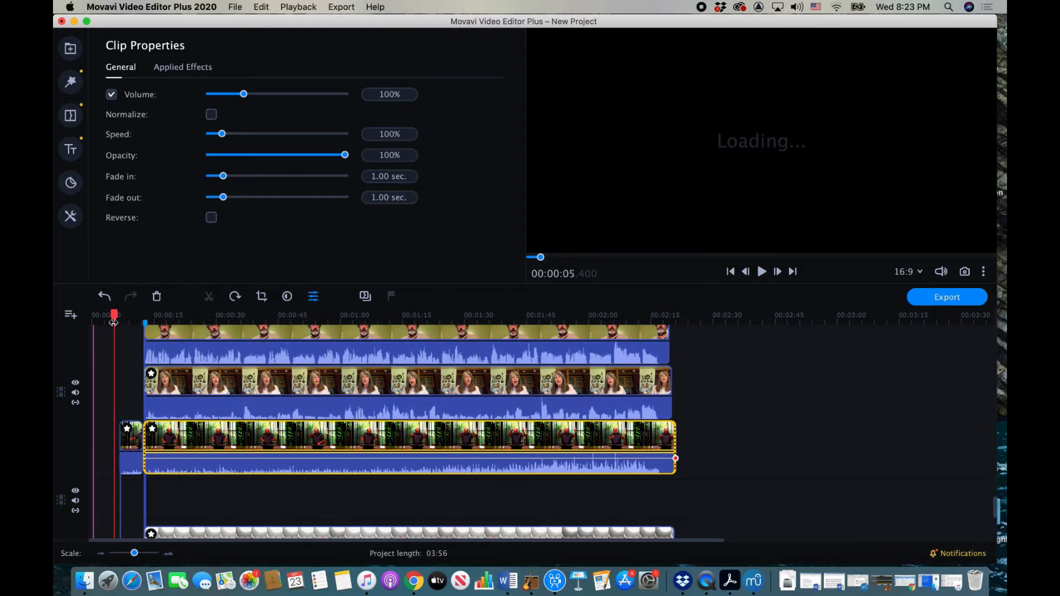
pyautogui.press('space')
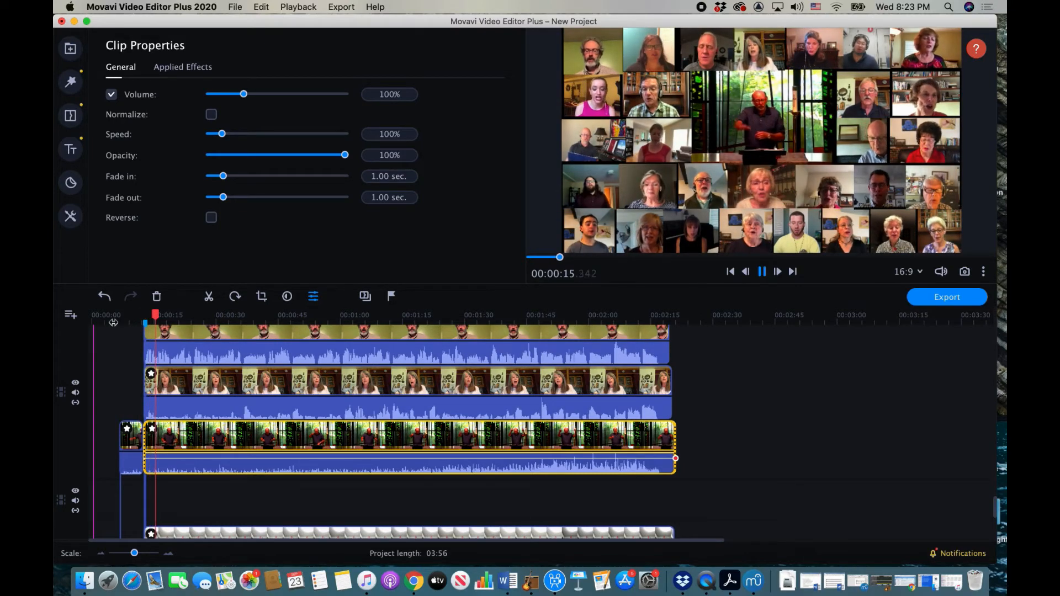
pyautogui.press('space')
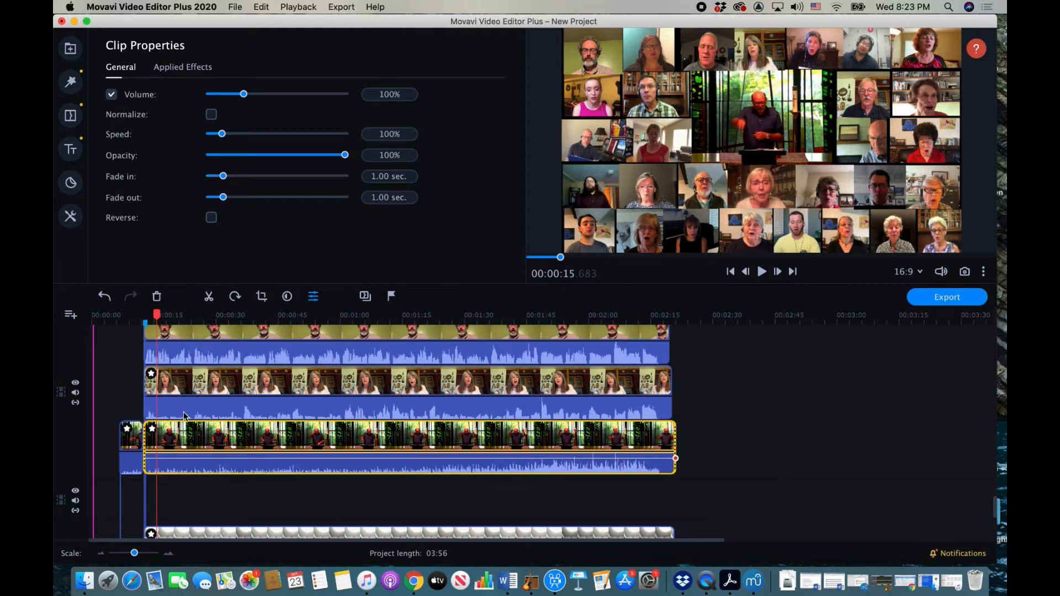
pyautogui.scroll(1, 184, 415)
pyautogui.scroll(4, 184, 417)
pyautogui.scroll(5, 183, 412)
pyautogui.scroll(6, 183, 412)
pyautogui.scroll(6, 183, 414)
pyautogui.scroll(6, 184, 414)
pyautogui.scroll(6, 183, 414)
pyautogui.scroll(5, 183, 415)
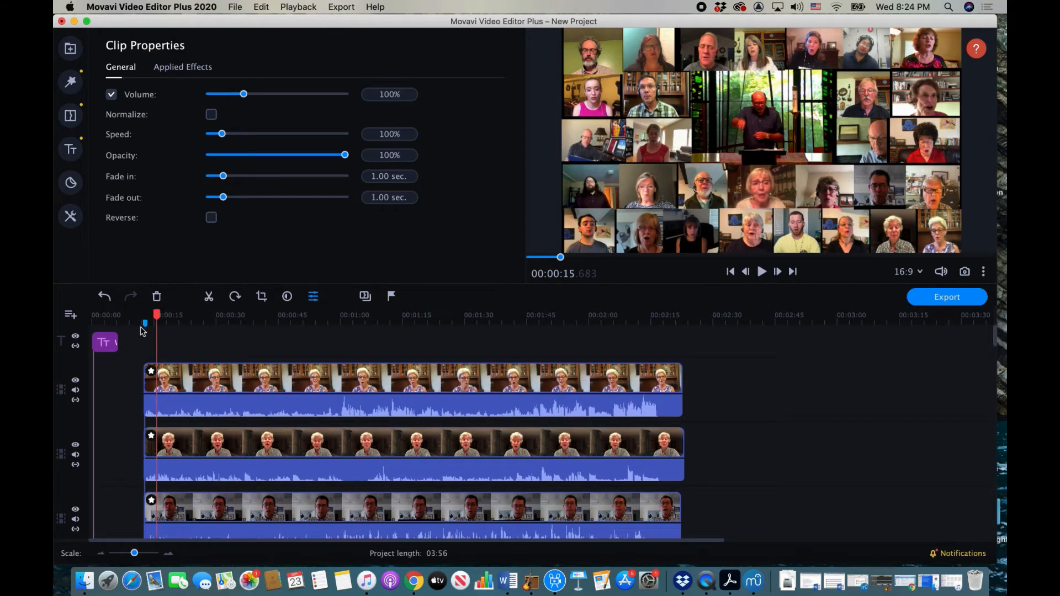
# Step: Zoom in on the timeline and set the playhead at about 12 seconds, where the clips begin
pyautogui.moveTo(135, 554); pyautogui.dragTo(141, 555)
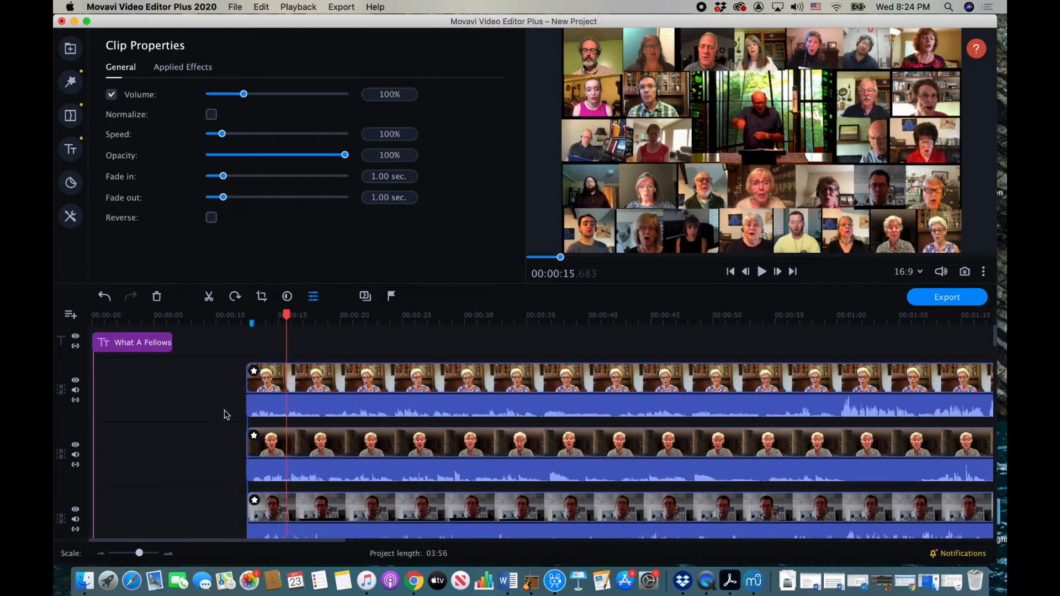
pyautogui.click(245, 321)
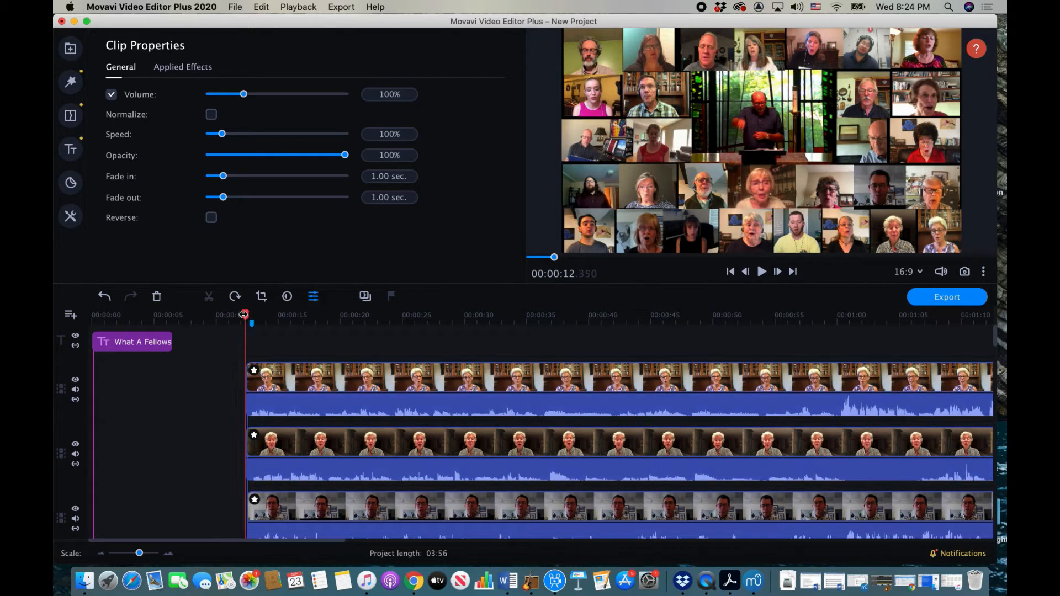
pyautogui.moveTo(245, 315); pyautogui.dragTo(246, 315)
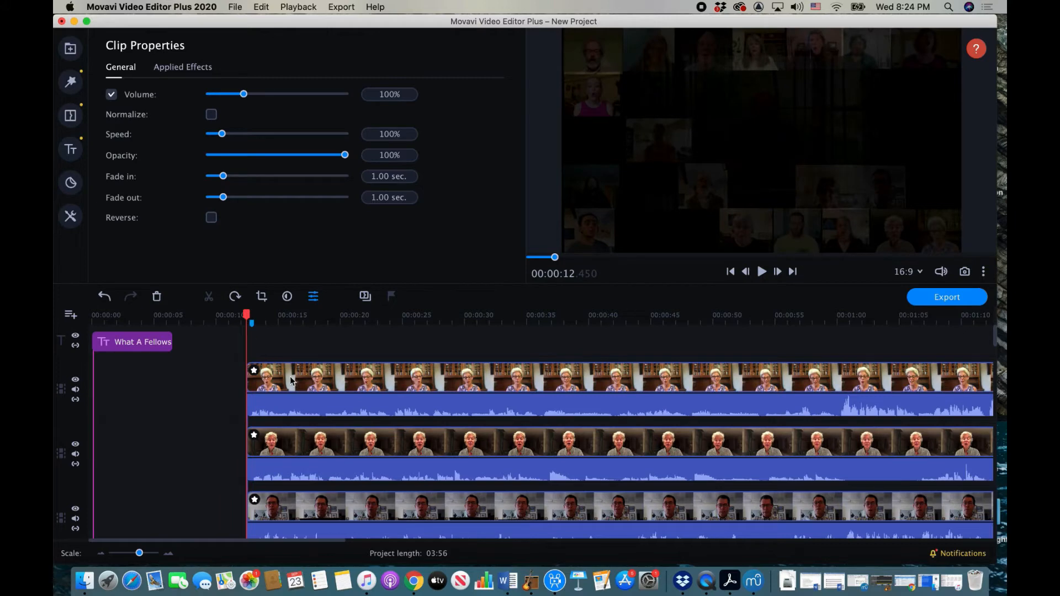
# Step: Scroll through the tracks and right along the timeline to the choir clips' ends
pyautogui.scroll(-10, 286, 396)
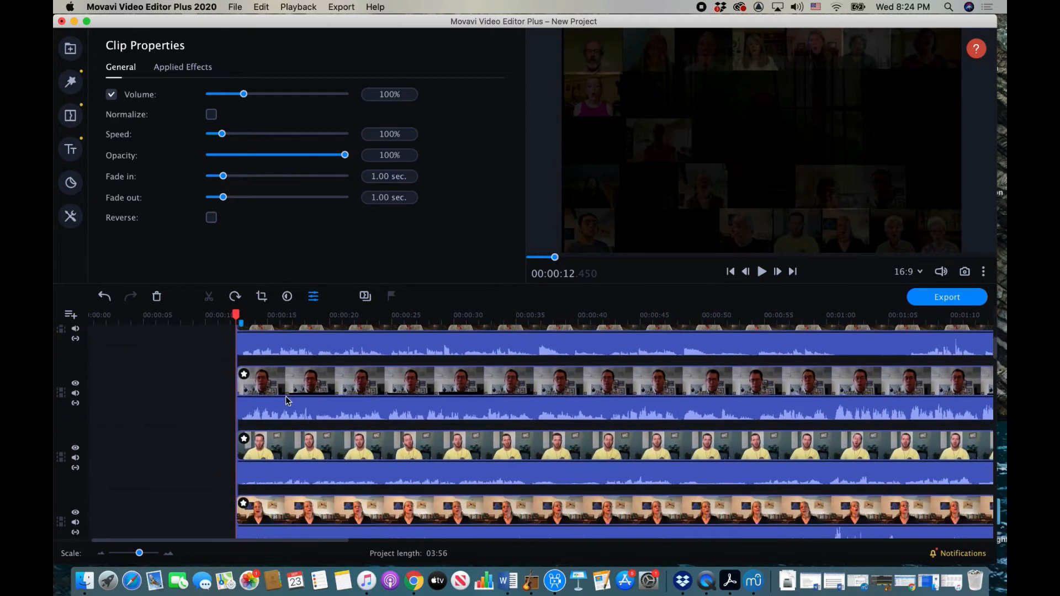
pyautogui.scroll(-10, 286, 398)
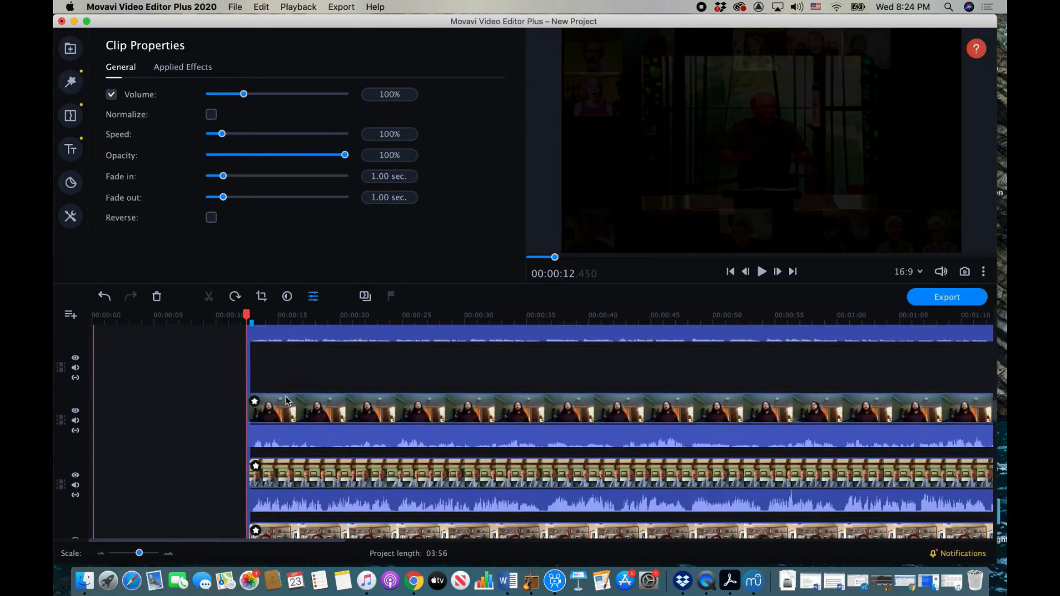
pyautogui.scroll(-10, 286, 396)
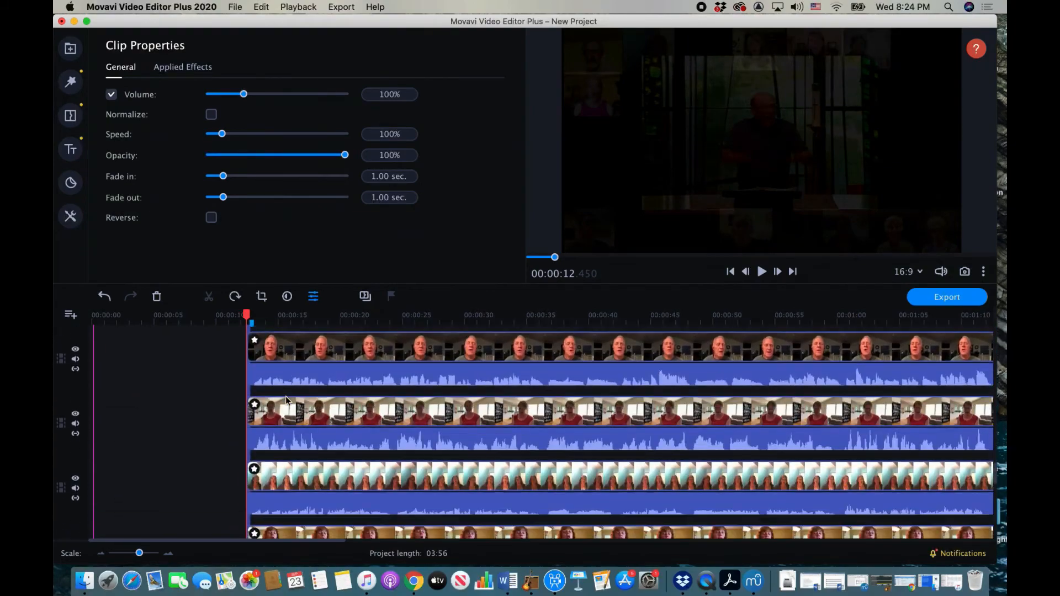
pyautogui.scroll(-10, 286, 398)
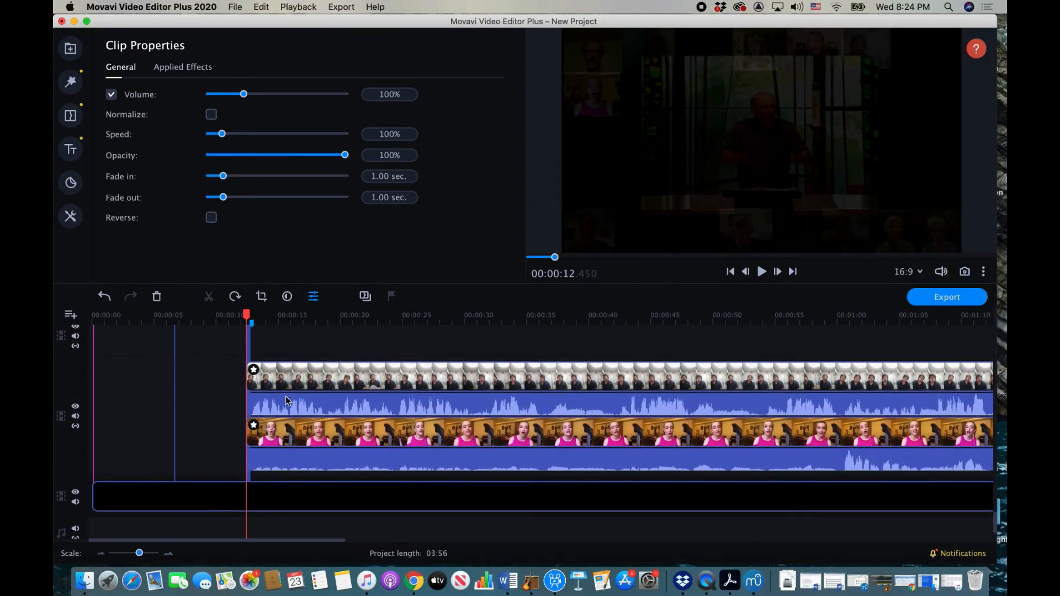
pyautogui.scroll(-10, 286, 395)
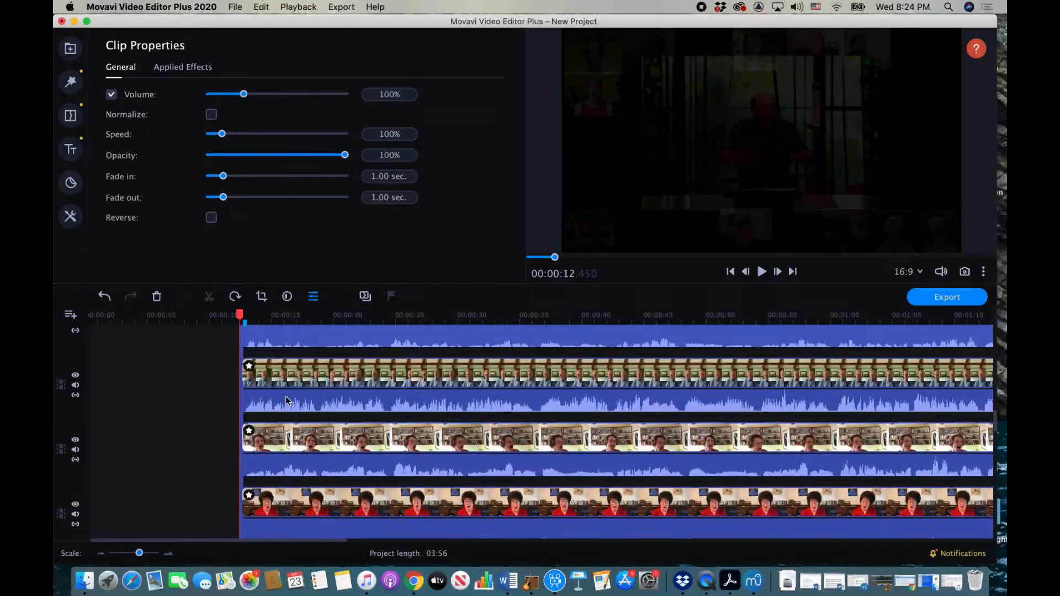
pyautogui.scroll(-8, 286, 396)
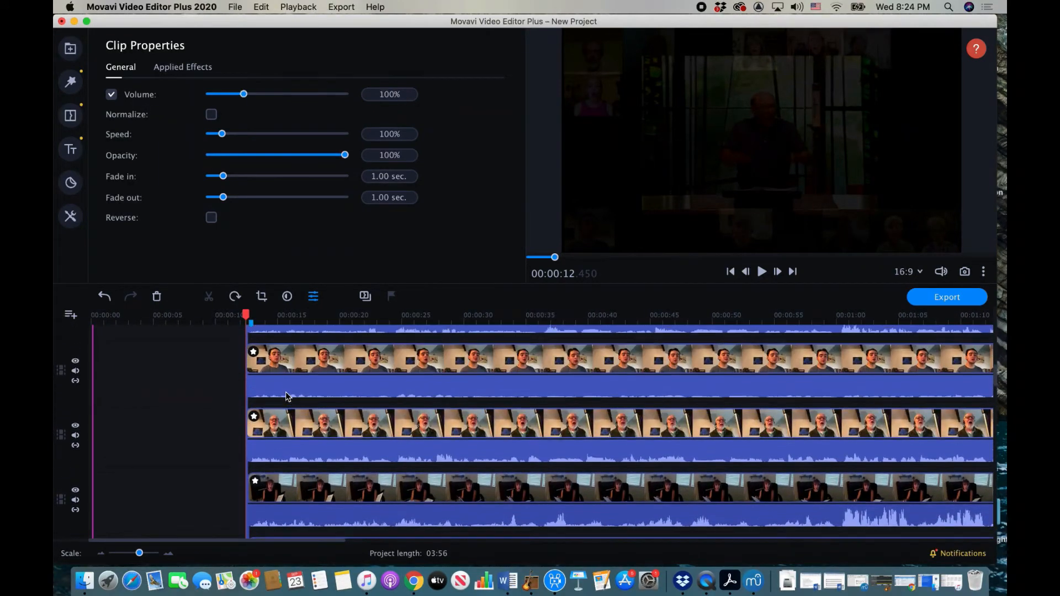
pyautogui.scroll(-10, 286, 396)
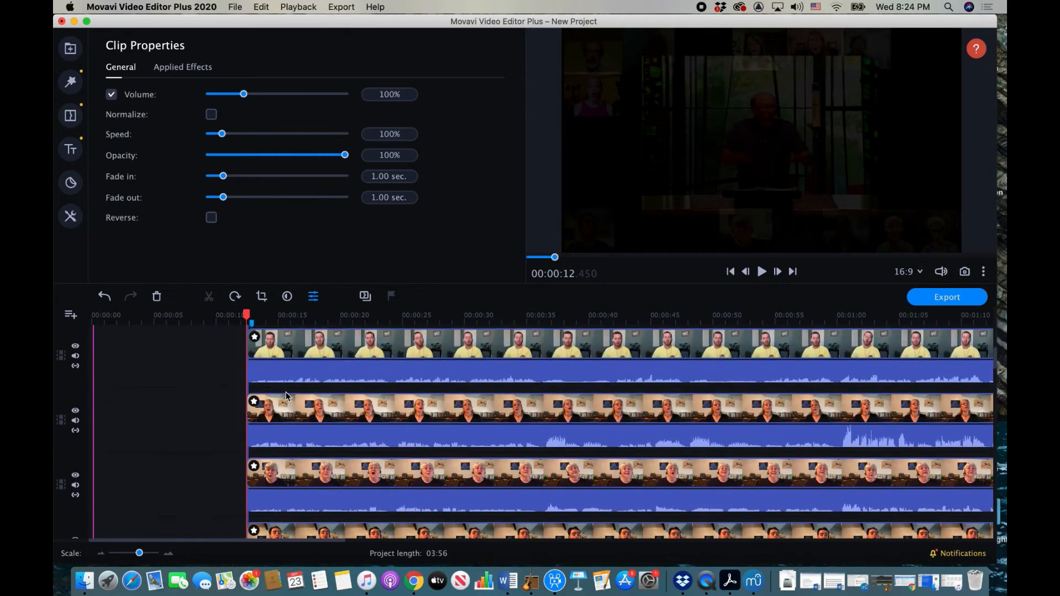
pyautogui.scroll(5, 286, 396)
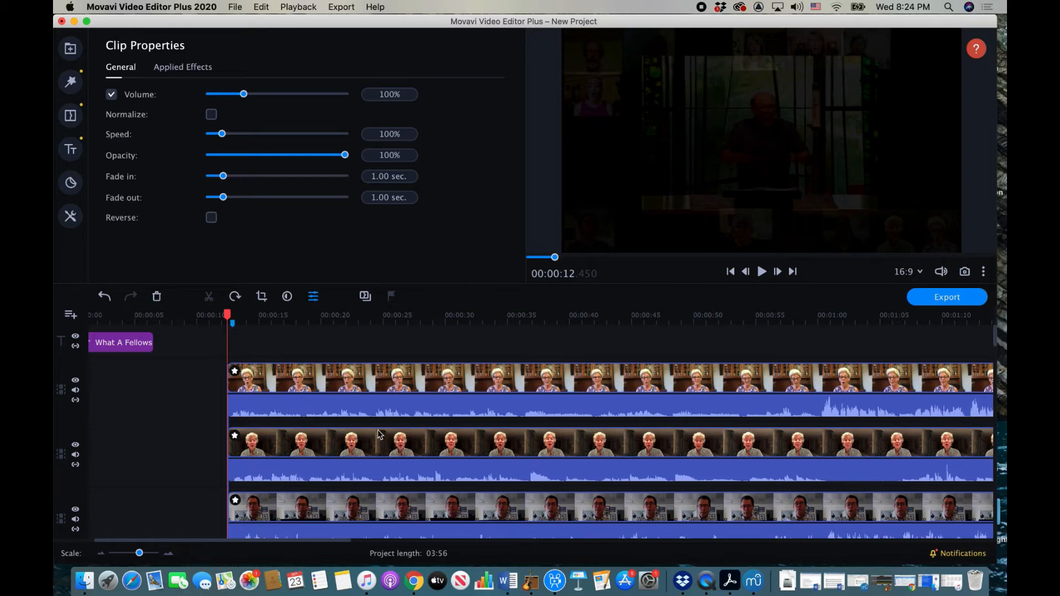
pyautogui.hscroll(15, 435, 447)
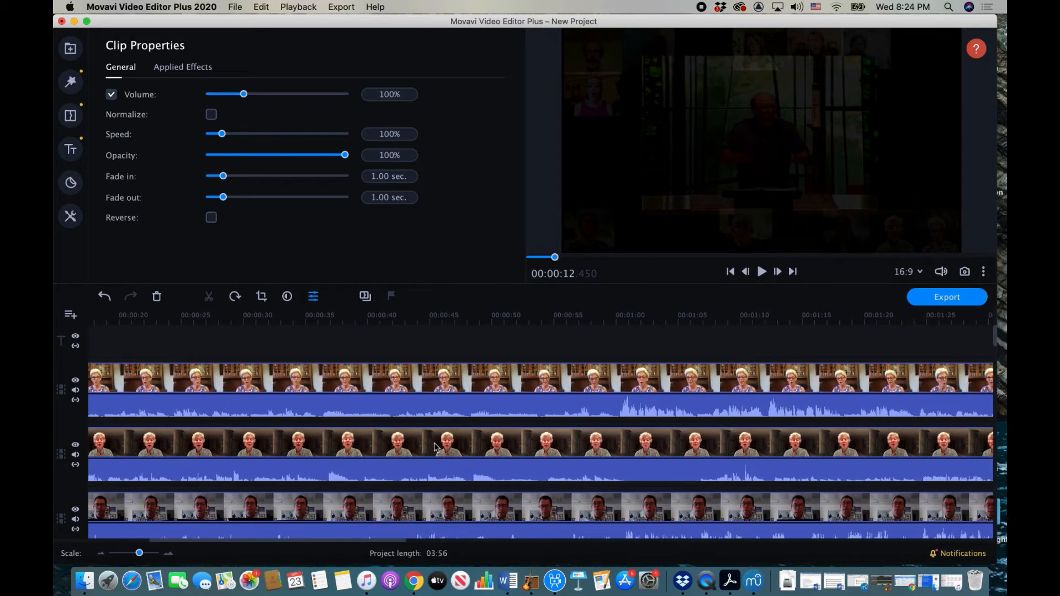
pyautogui.hscroll(18, 436, 447)
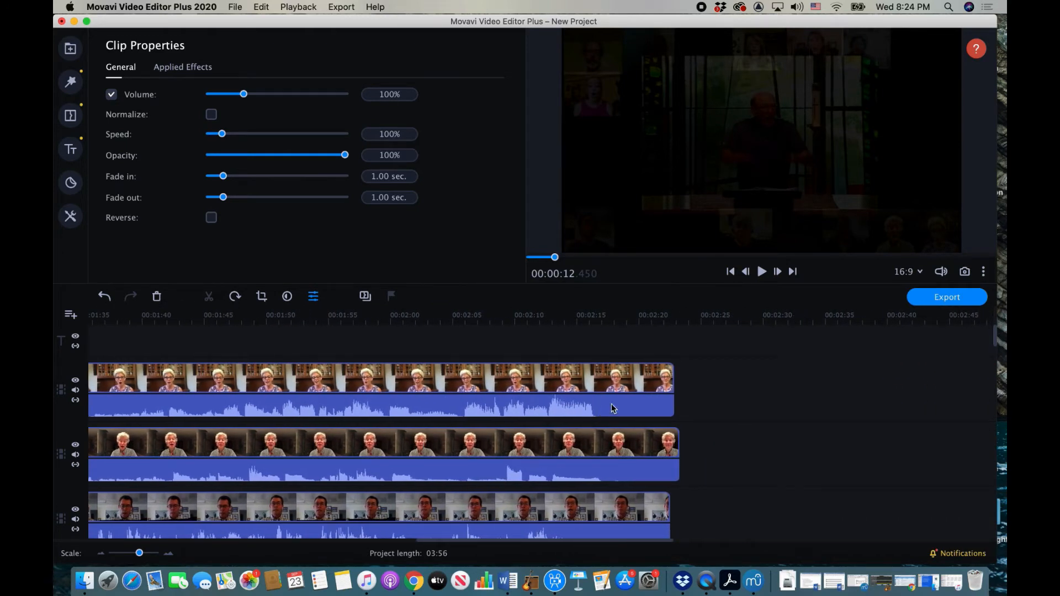
# Step: Trim the ends of the top three singer clips back to about 2:17
pyautogui.click(673, 388)
pyautogui.moveTo(672, 385); pyautogui.dragTo(604, 389)
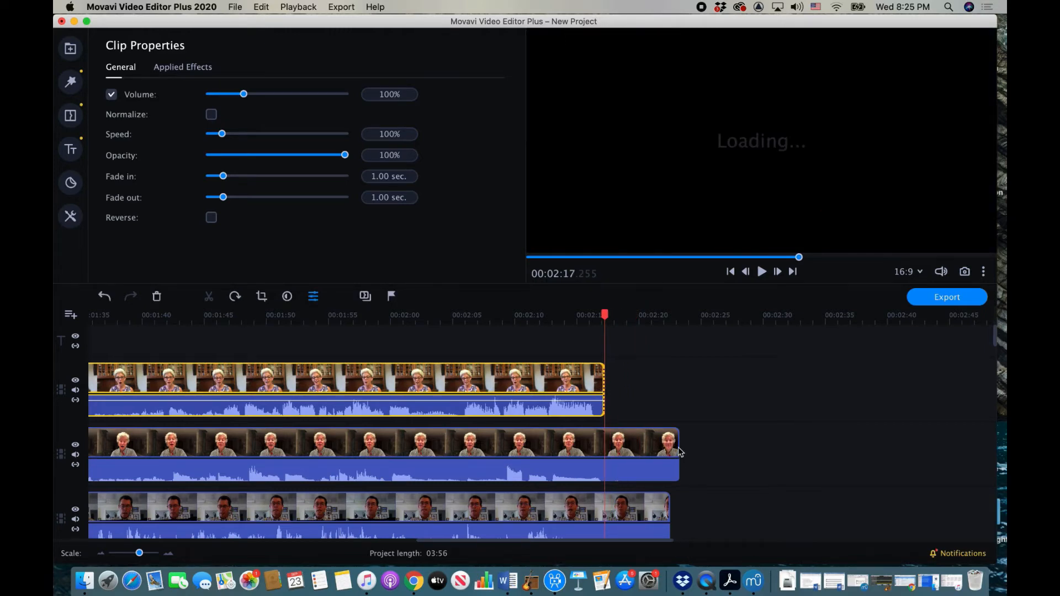
pyautogui.click(679, 449)
pyautogui.moveTo(678, 449); pyautogui.dragTo(602, 453)
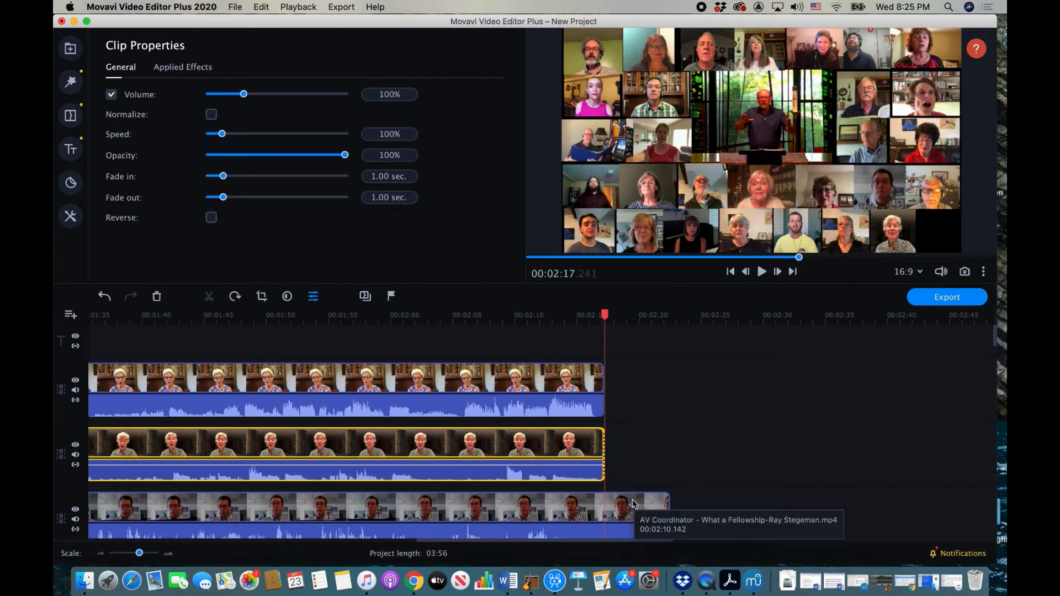
pyautogui.scroll(-3, 632, 516)
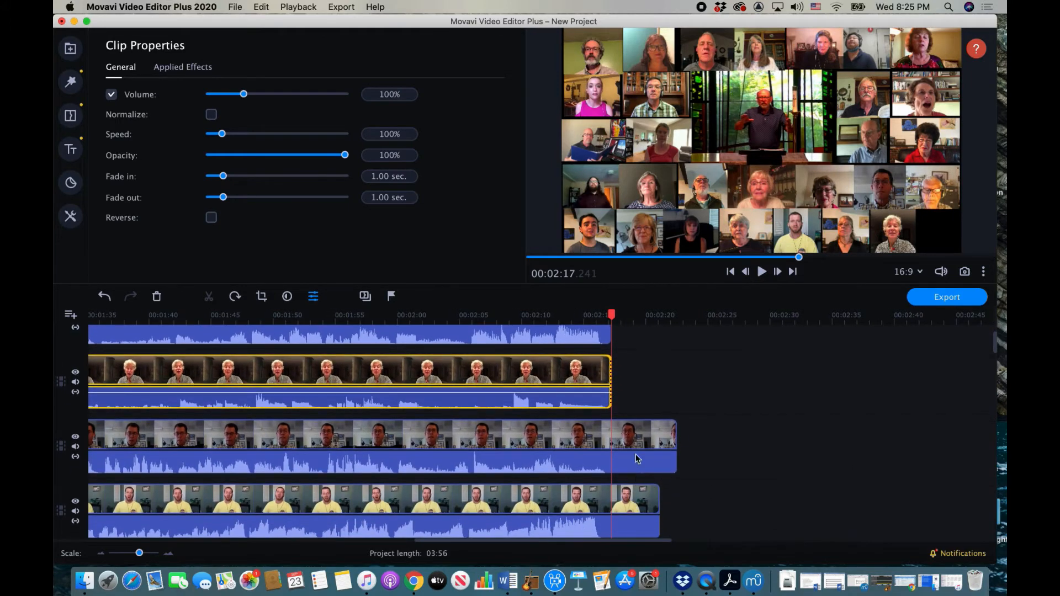
pyautogui.click(627, 436)
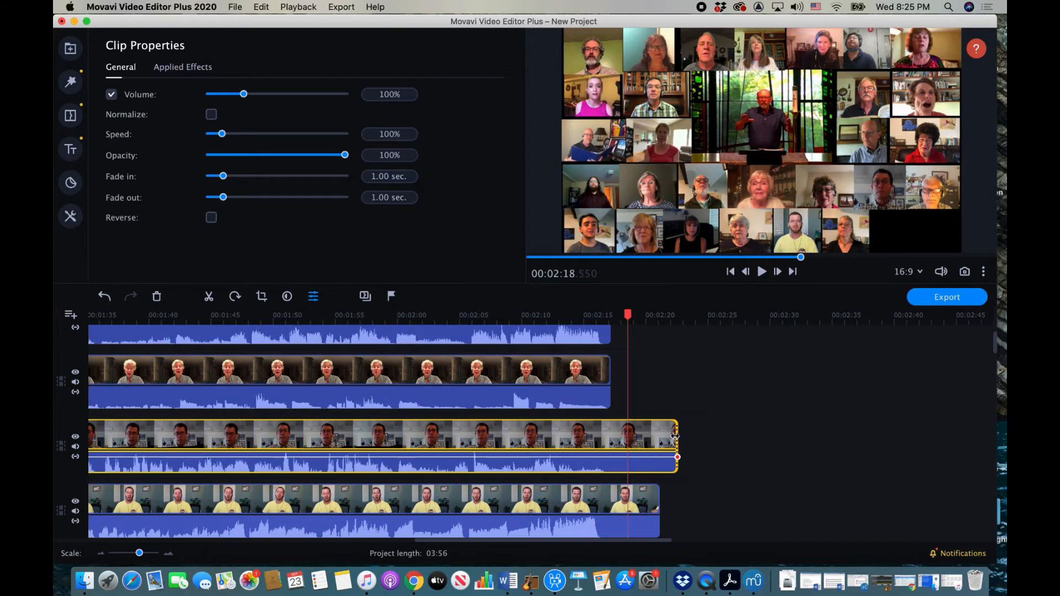
pyautogui.moveTo(675, 436); pyautogui.dragTo(608, 441)
# Step: Trim the yellow-shirt singer's clip and the next three clips to the same 2:17 end point
pyautogui.click(617, 494)
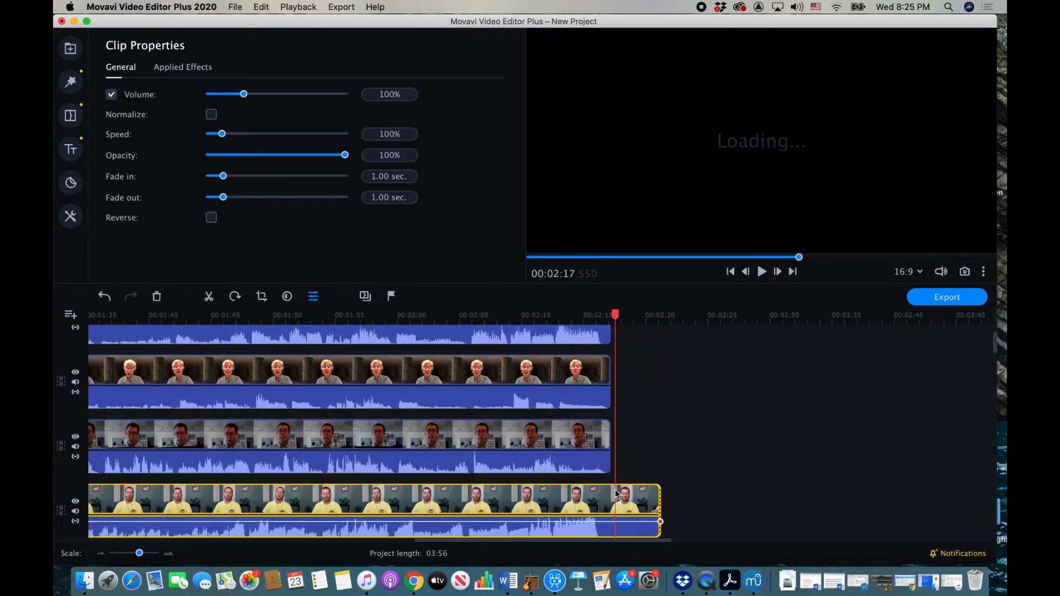
pyautogui.moveTo(663, 507); pyautogui.dragTo(612, 505)
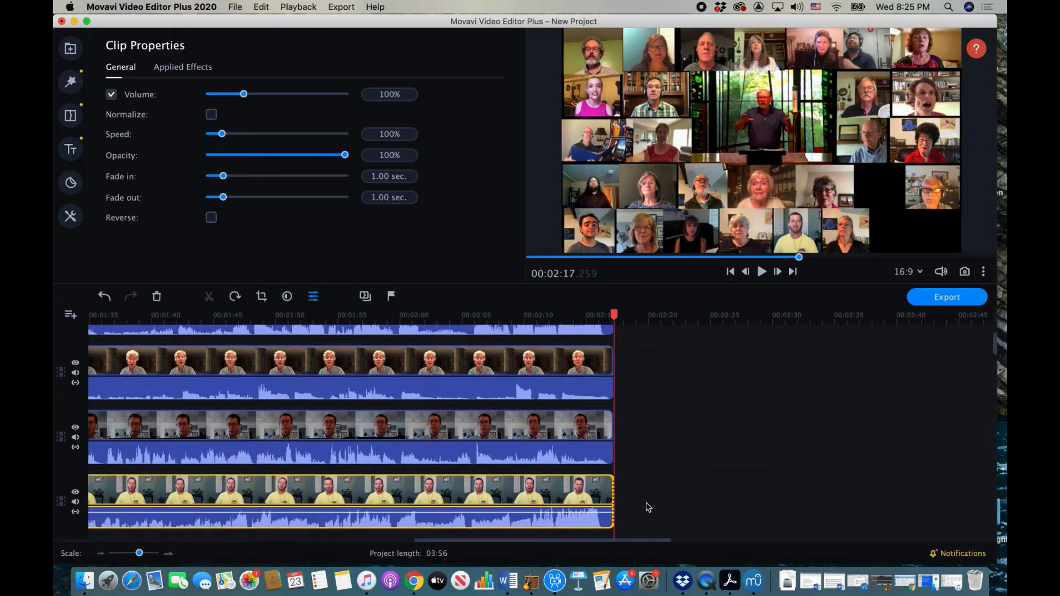
pyautogui.scroll(-3, 653, 525)
pyautogui.click(639, 455)
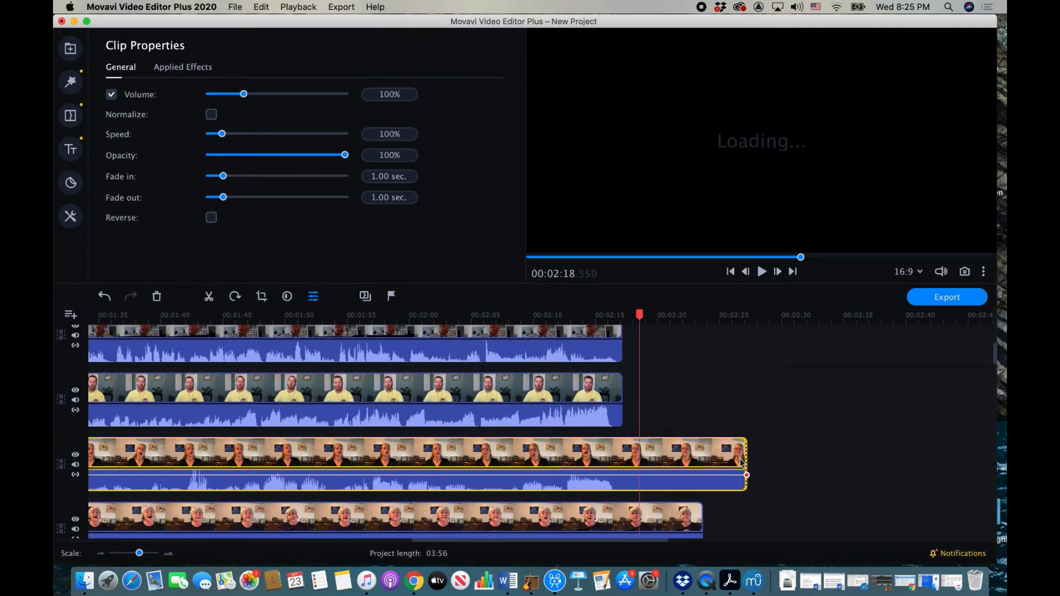
pyautogui.moveTo(749, 461); pyautogui.dragTo(621, 457)
pyautogui.click(618, 516)
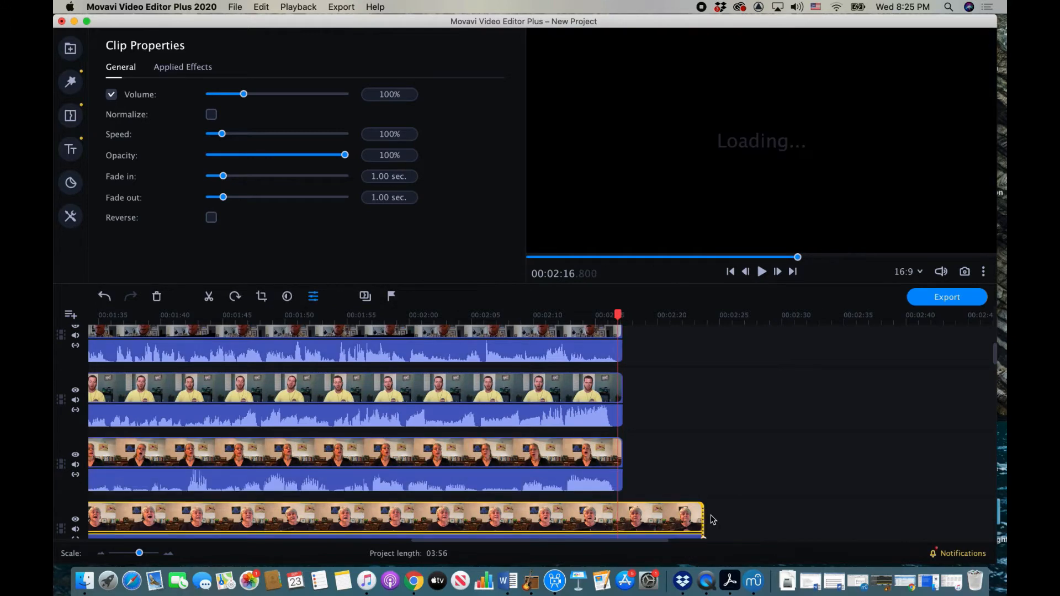
pyautogui.moveTo(704, 520); pyautogui.dragTo(621, 517)
pyautogui.scroll(-5, 650, 491)
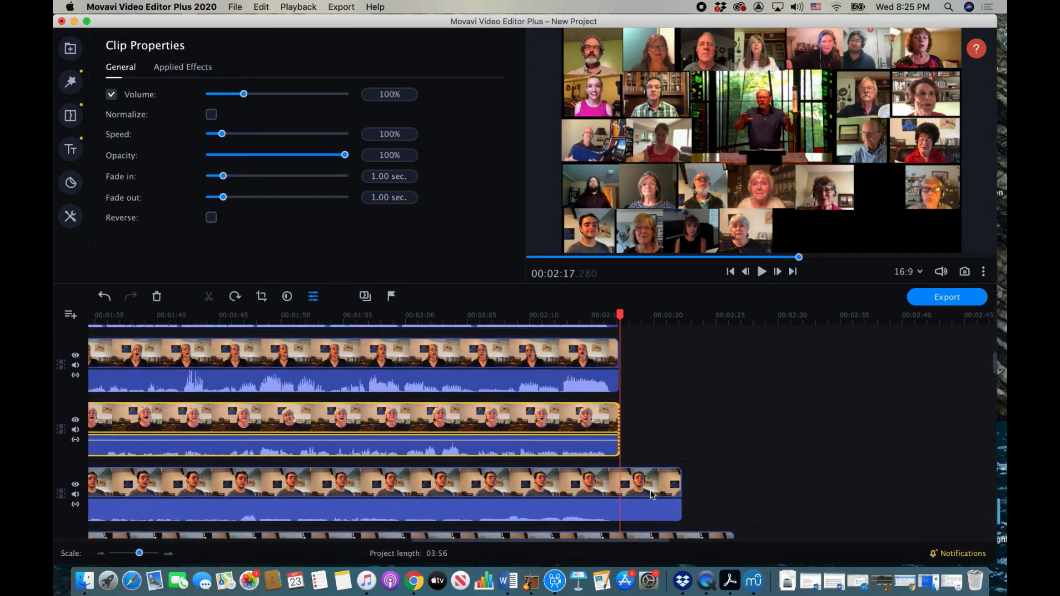
pyautogui.click(621, 402)
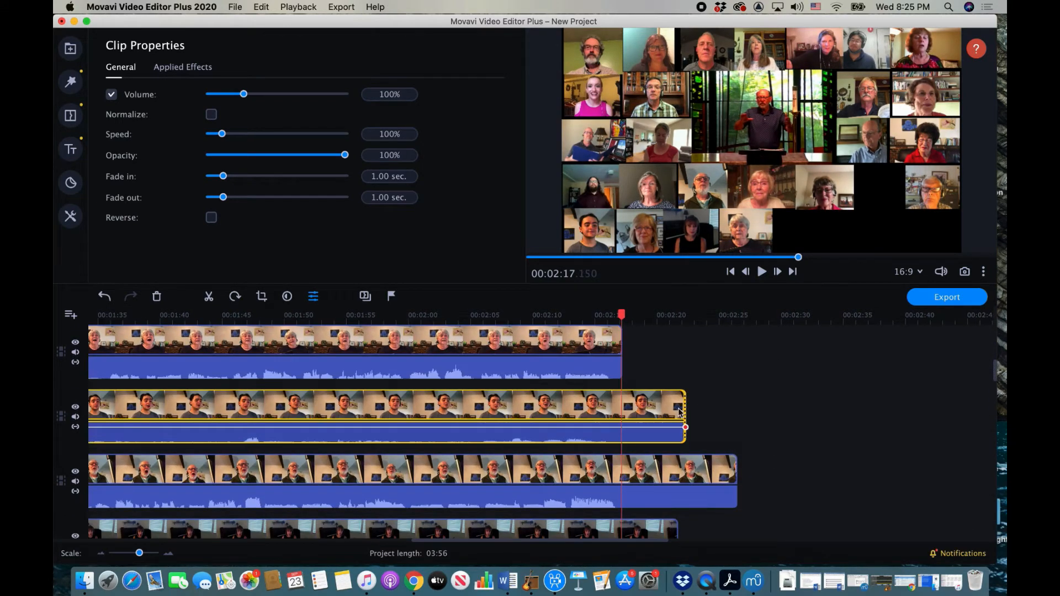
pyautogui.moveTo(686, 410); pyautogui.dragTo(628, 409)
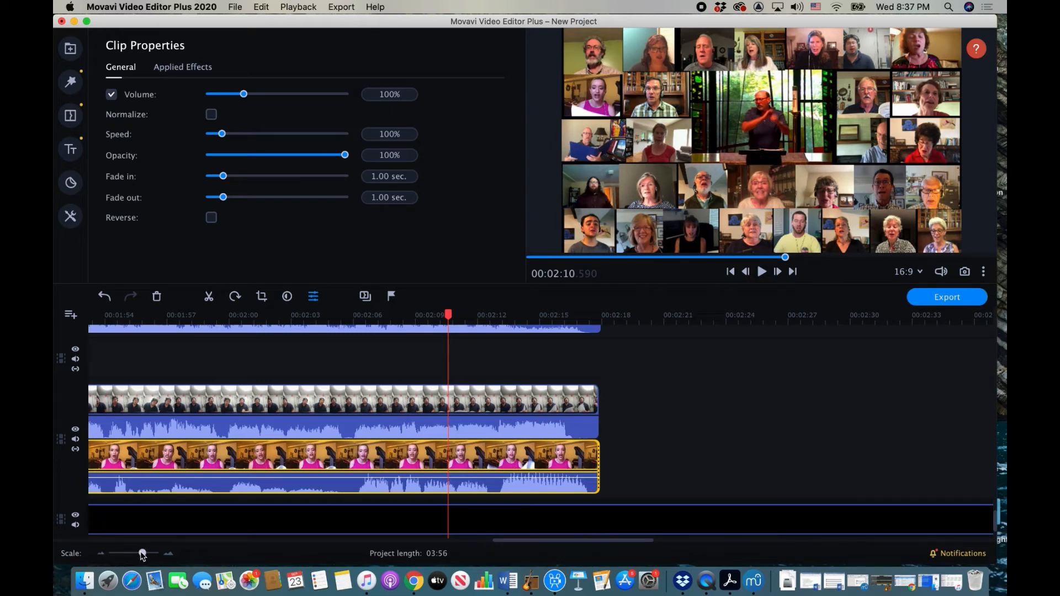
# Step: Zoom the timeline out and check that every singer clip, including the pink-shirted singer's, ends at one point
pyautogui.moveTo(142, 553); pyautogui.dragTo(132, 555)
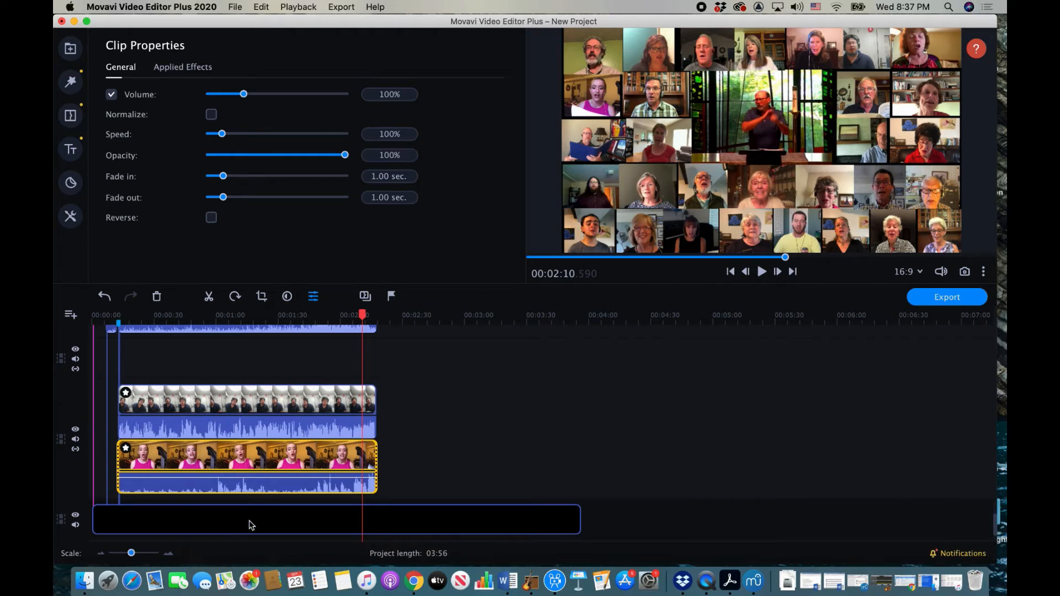
pyautogui.scroll(5, 252, 524)
pyautogui.scroll(5, 250, 525)
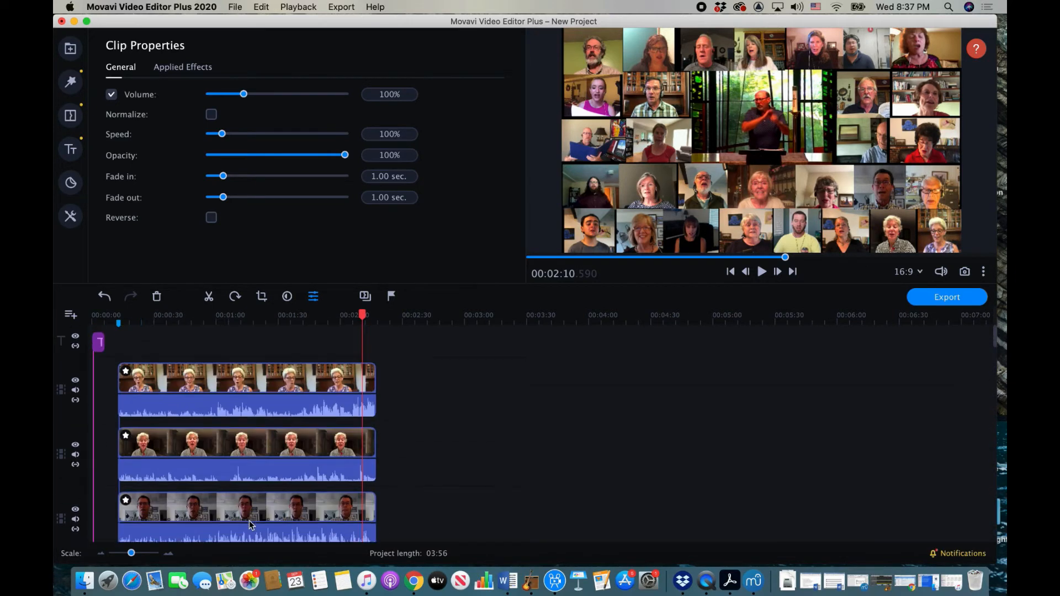
pyautogui.scroll(-5, 250, 524)
pyautogui.scroll(-8, 250, 525)
pyautogui.scroll(-8, 250, 525)
pyautogui.scroll(-6, 250, 524)
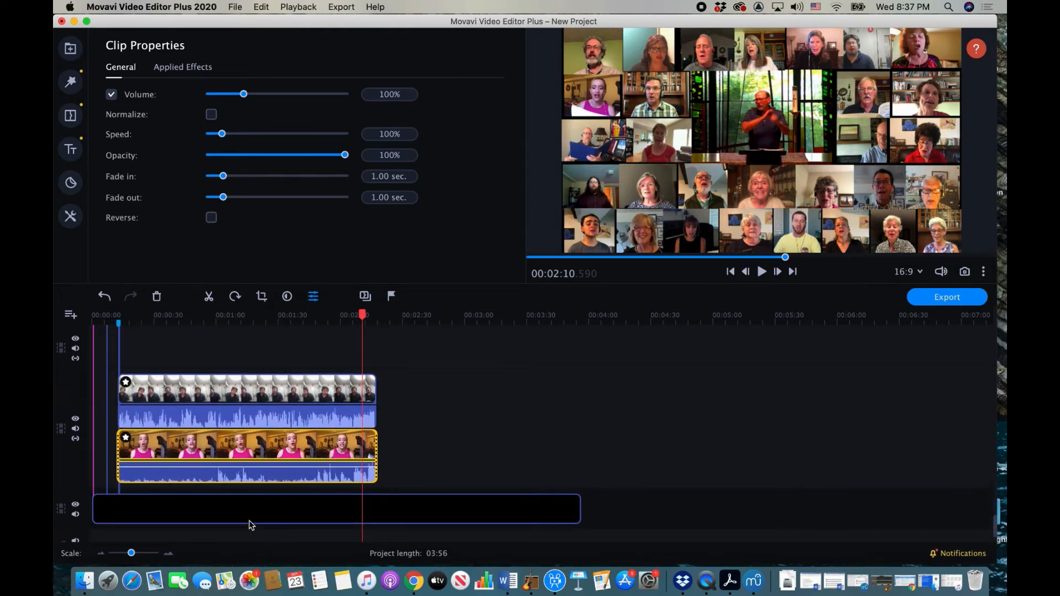
# Step: Trim the black background clip on the bottom track to end at 02:57.100
pyautogui.click(488, 516)
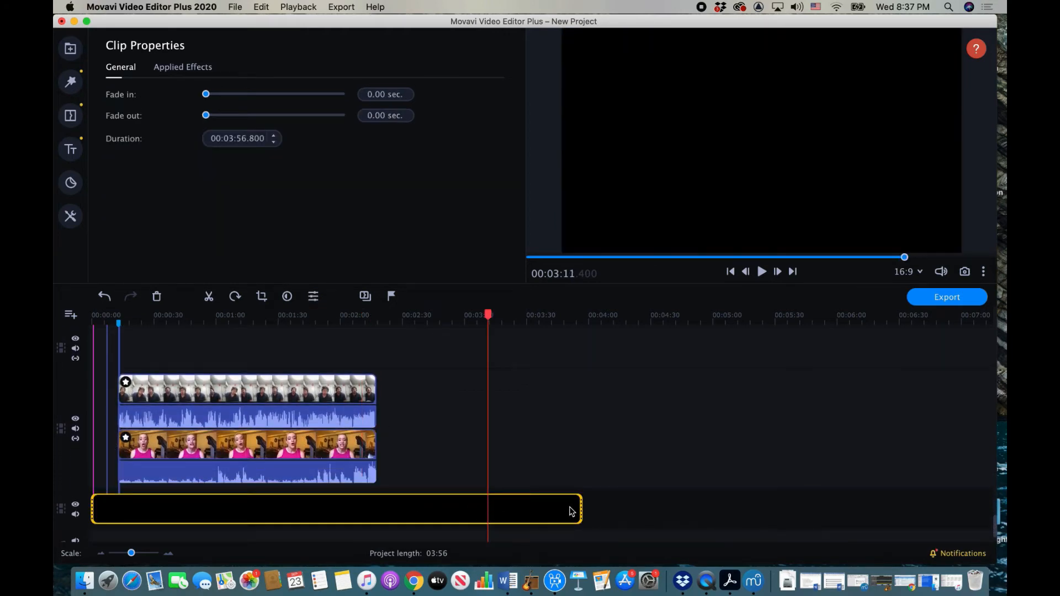
pyautogui.moveTo(581, 511); pyautogui.dragTo(456, 515)
pyautogui.scroll(-2, 526, 467)
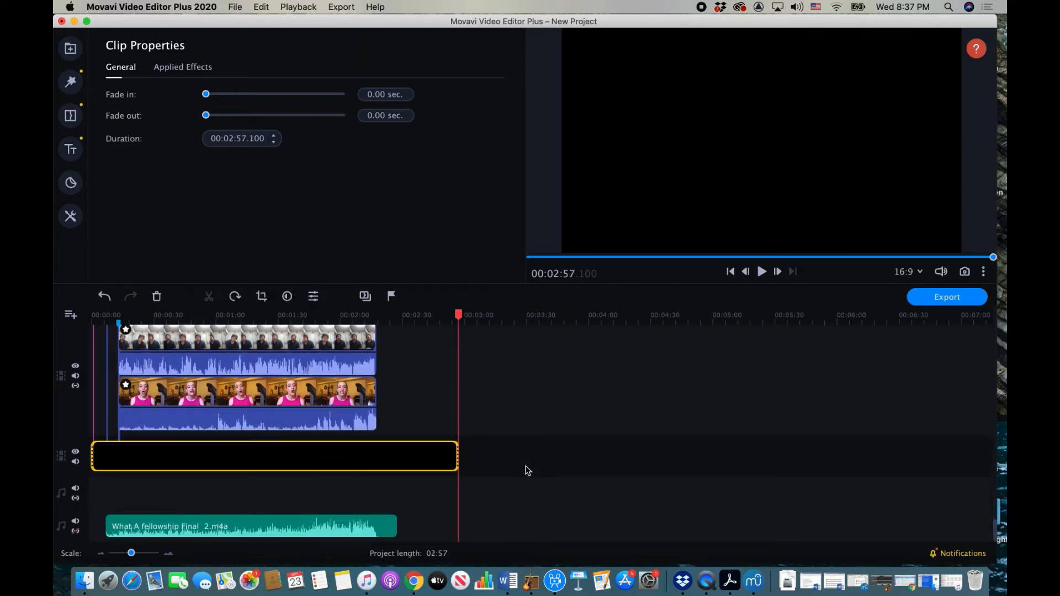
pyautogui.scroll(6, 527, 471)
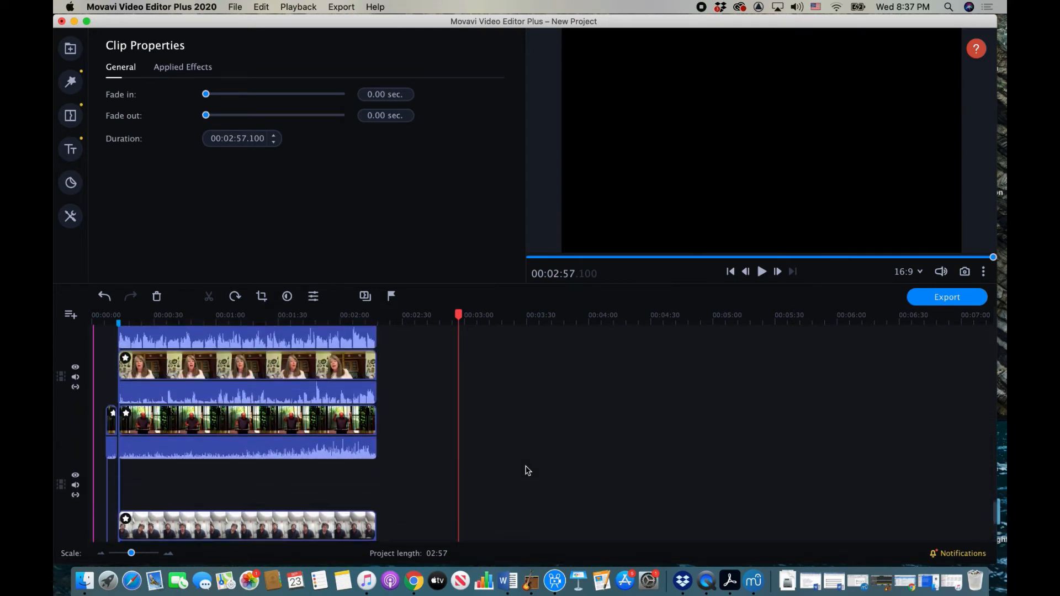
pyautogui.scroll(10, 526, 470)
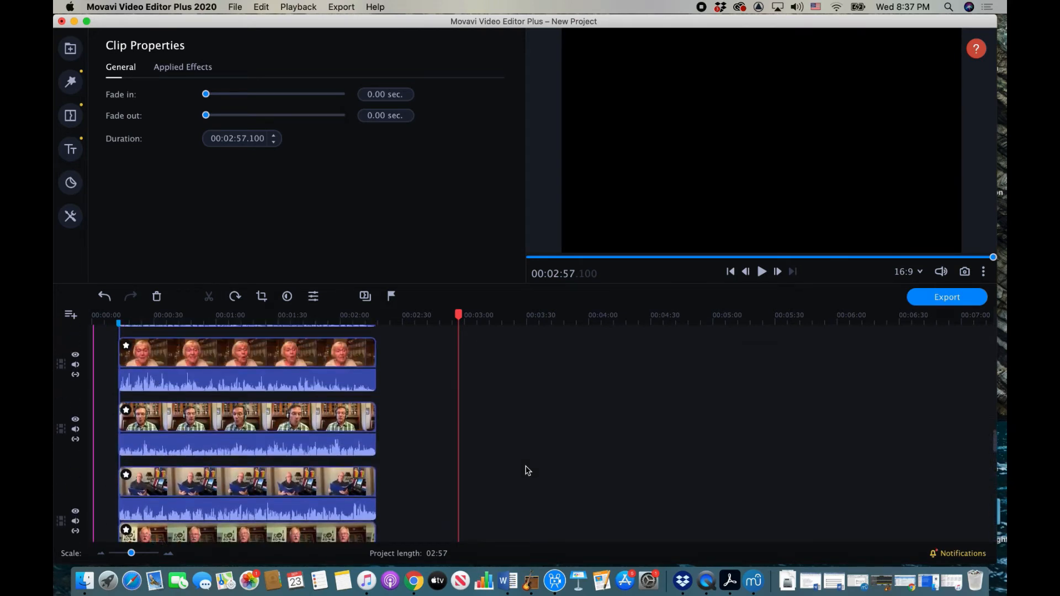
pyautogui.scroll(8, 528, 470)
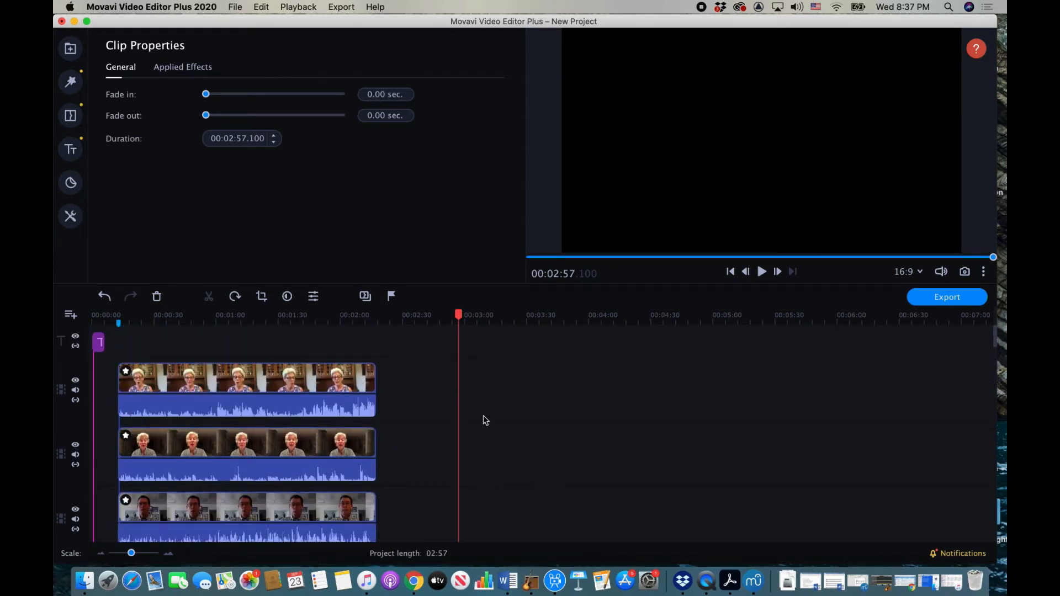
# Step: Delete the separate audio tracks of the top four singer clips
pyautogui.click(331, 406)
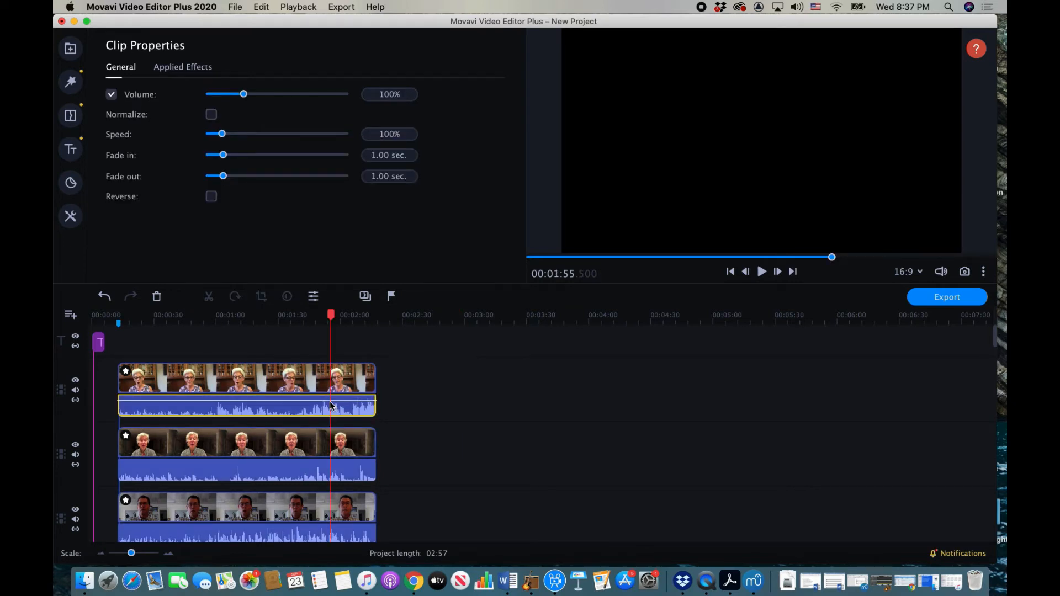
pyautogui.click(314, 381)
pyautogui.click(300, 409)
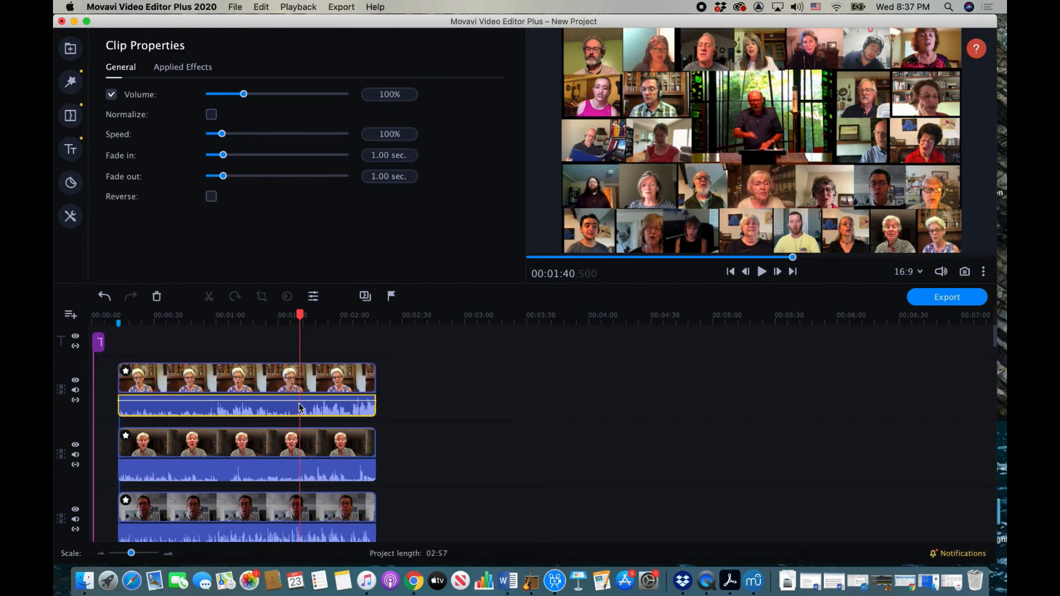
pyautogui.press('Delete')
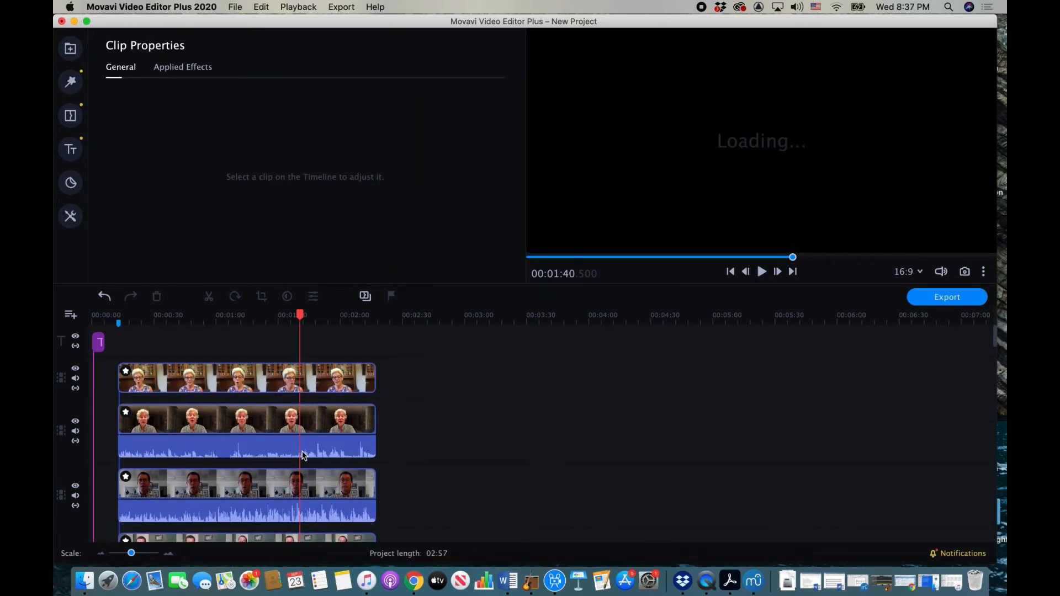
pyautogui.click(303, 454)
pyautogui.press('Delete')
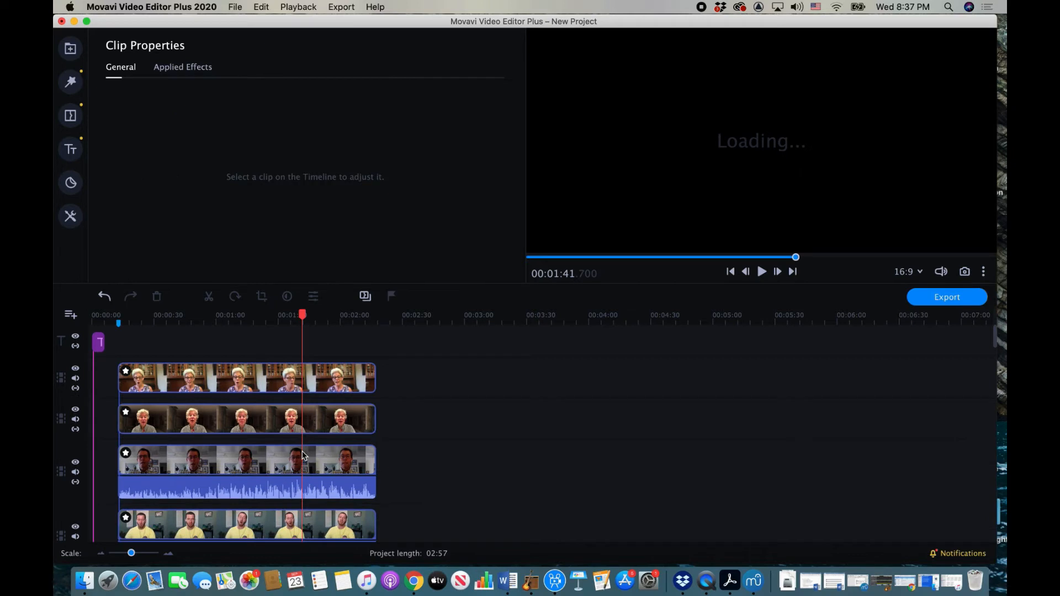
pyautogui.click(305, 493)
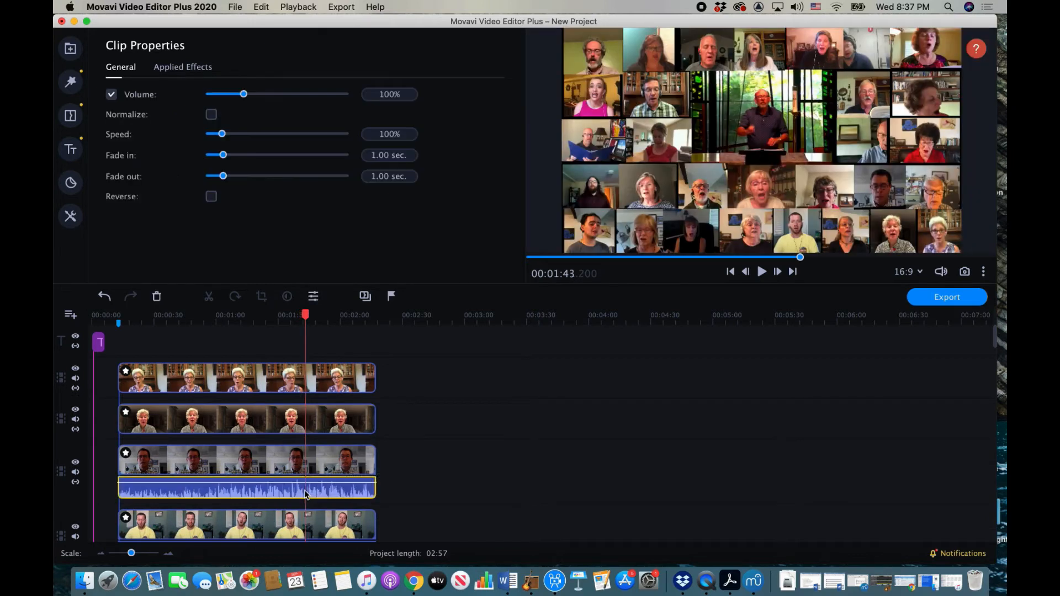
pyautogui.press('Delete')
pyautogui.click(312, 533)
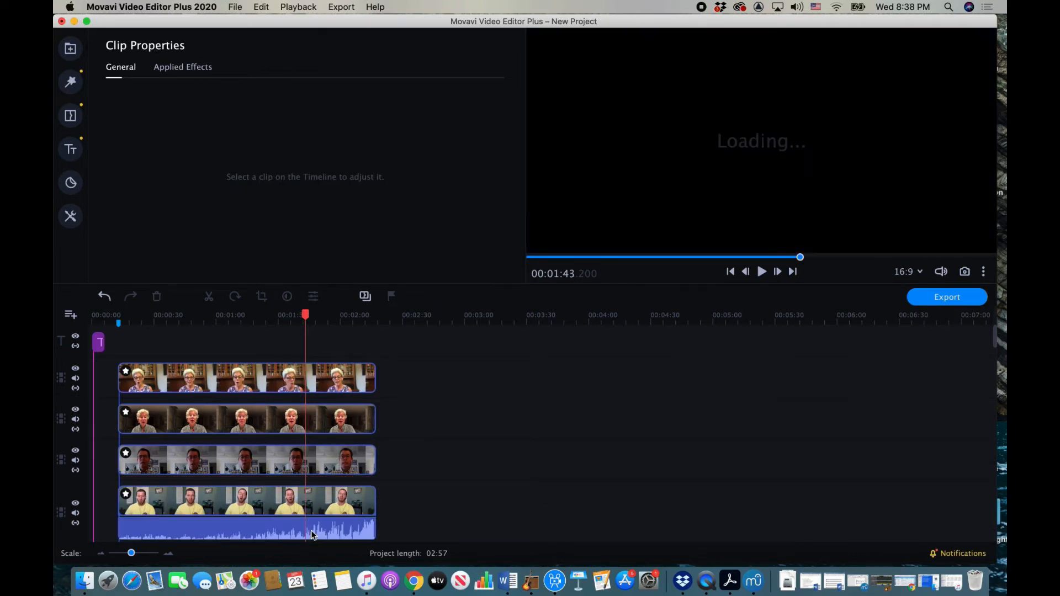
pyautogui.press('Delete')
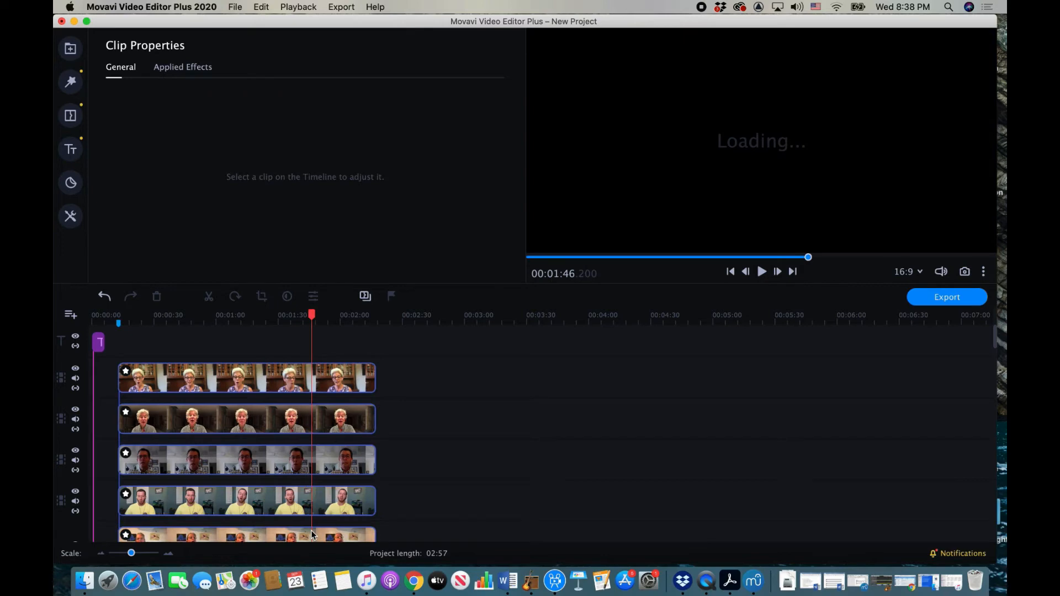
# Step: Select the audio track of the next singer clip further down
pyautogui.scroll(-2, 402, 492)
pyautogui.scroll(-2, 402, 491)
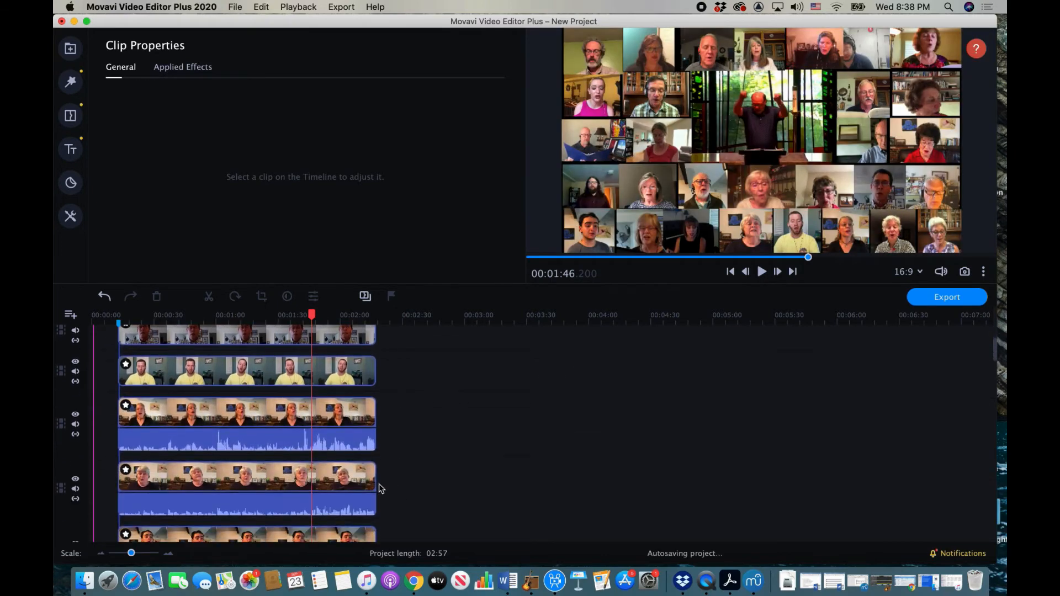
pyautogui.click(331, 443)
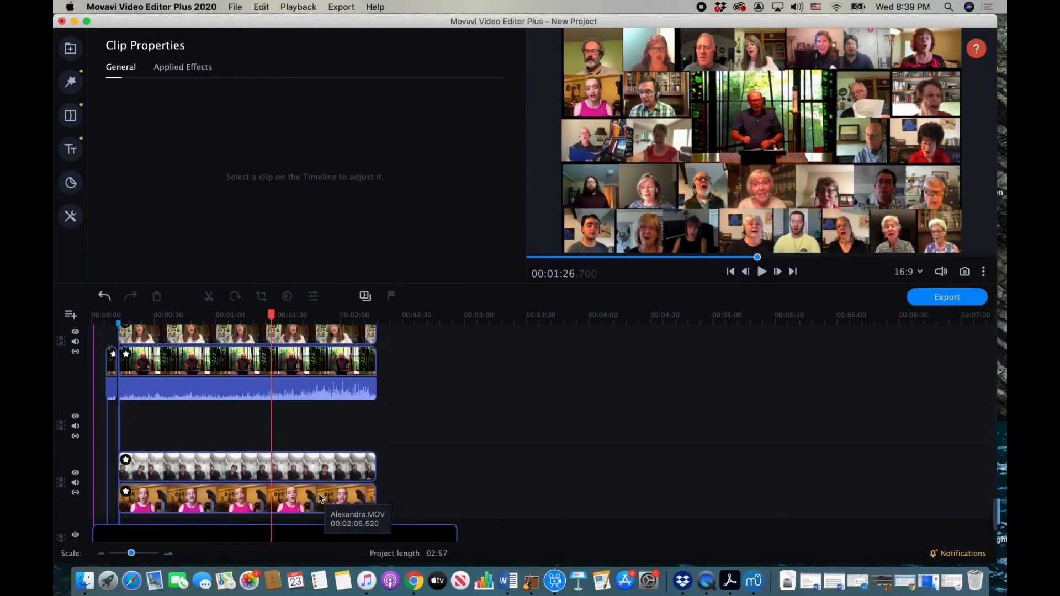
# Step: Return the playhead to 00:00:00 and play the project to show the WHAT A FELLOWSHIP title
pyautogui.scroll(-3, 318, 499)
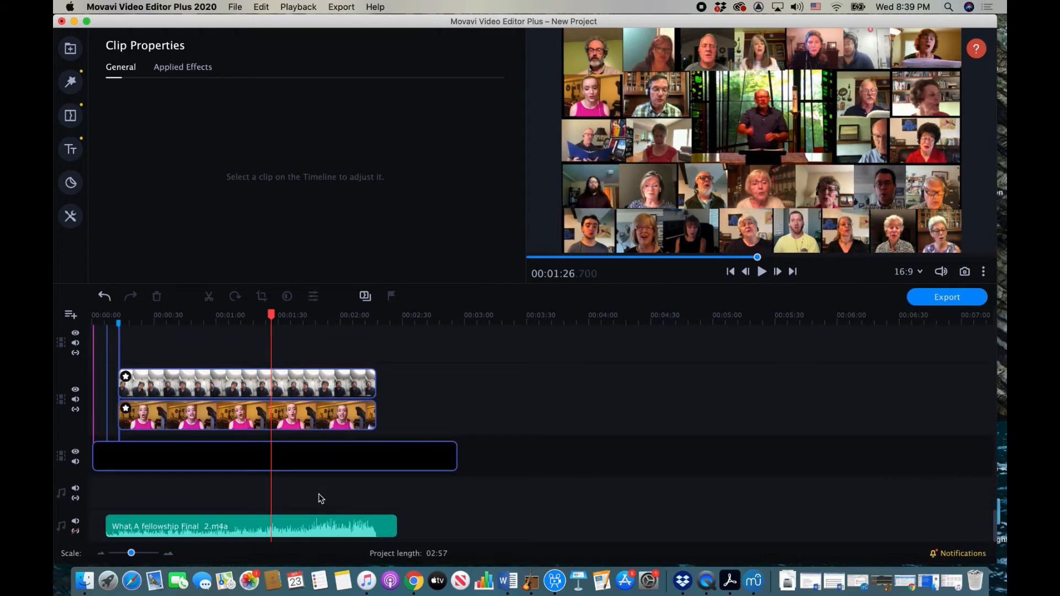
pyautogui.scroll(5, 319, 499)
pyautogui.scroll(-4, 311, 454)
pyautogui.scroll(2, 310, 454)
pyautogui.scroll(2, 311, 452)
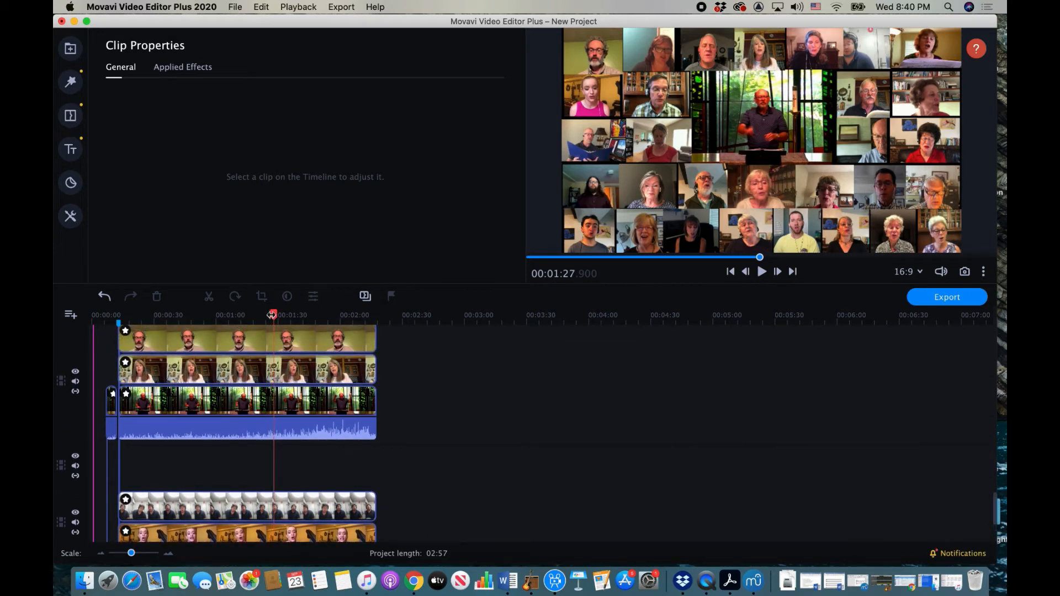
pyautogui.moveTo(272, 315); pyautogui.dragTo(80, 312)
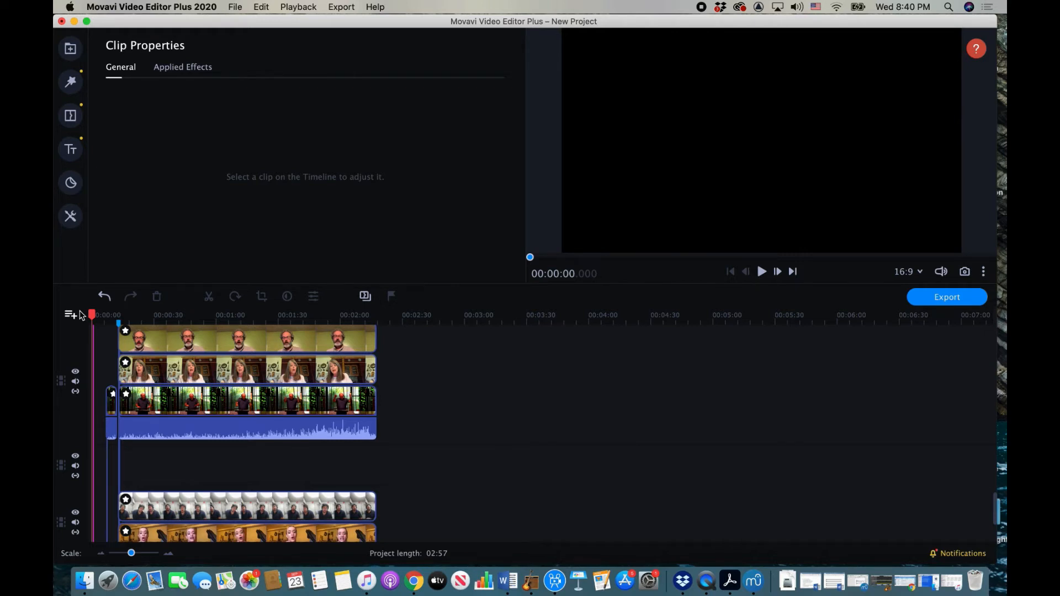
pyautogui.press('space')
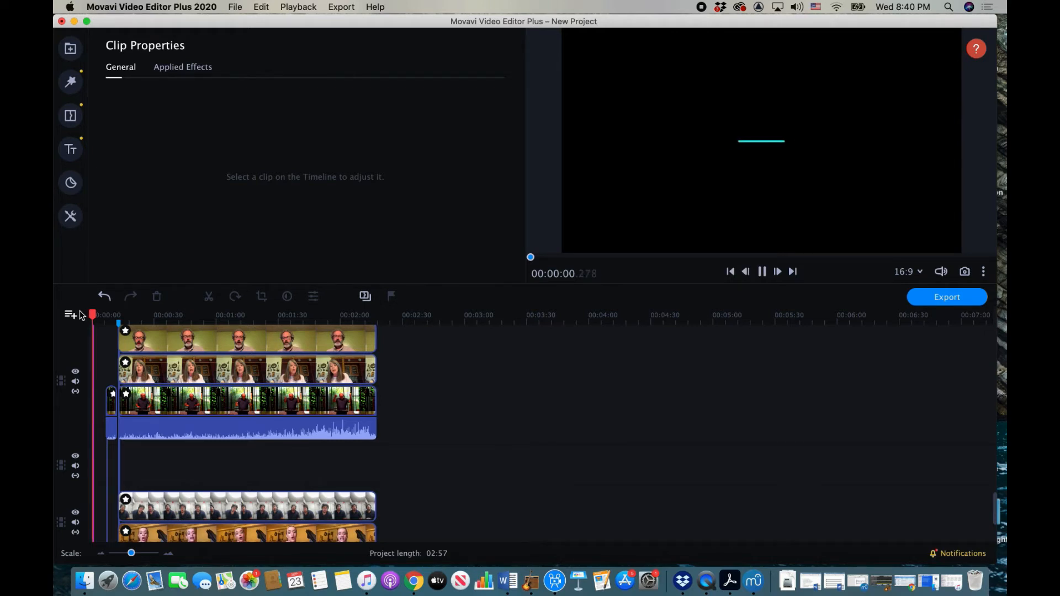
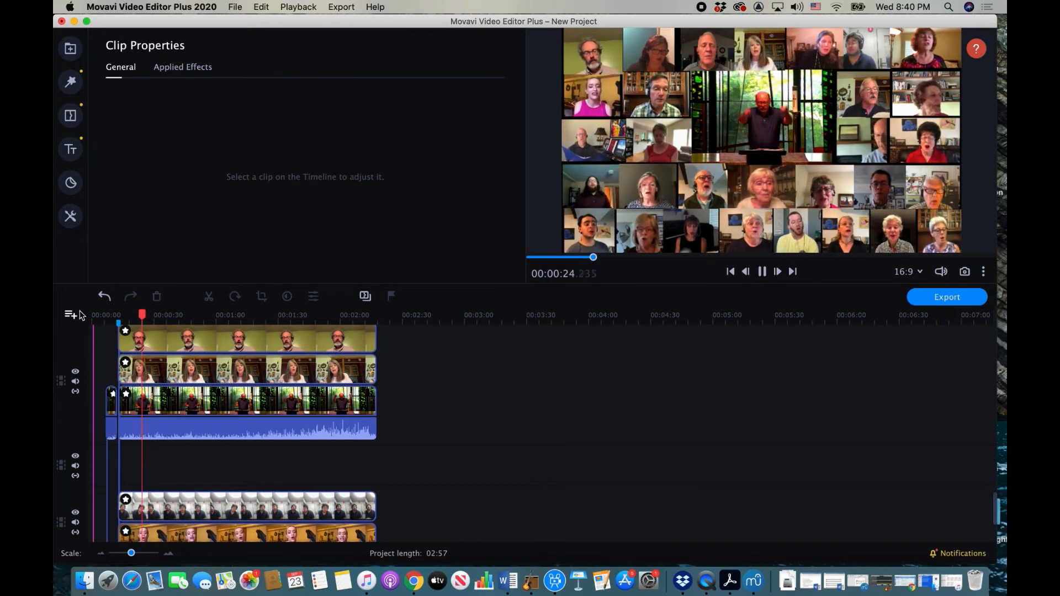
# Step: Pause playback and delete the short audio piece and the long waveform under the conductor video
pyautogui.press('space')
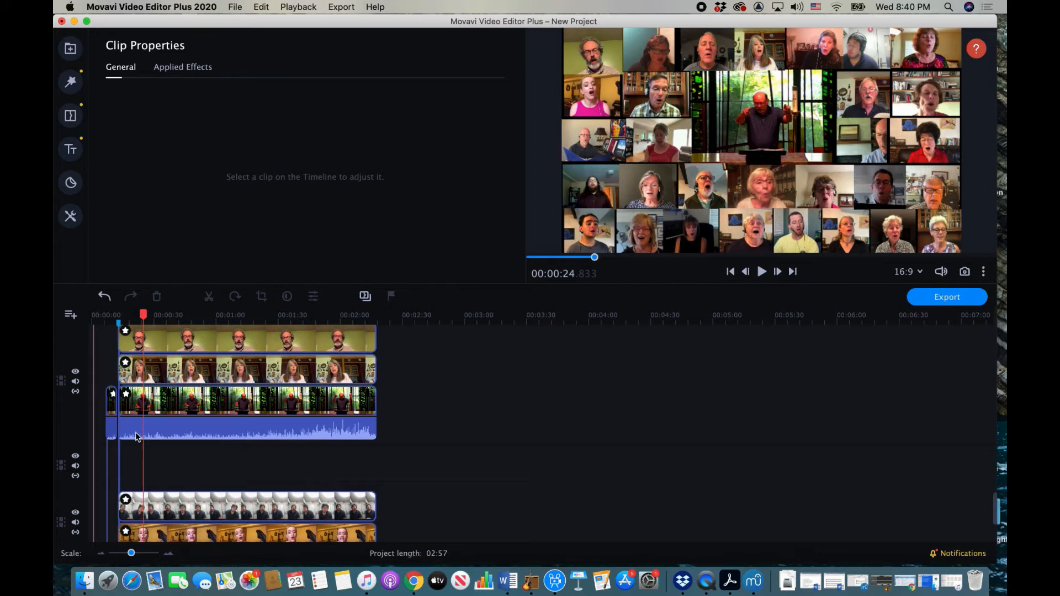
pyautogui.click(110, 426)
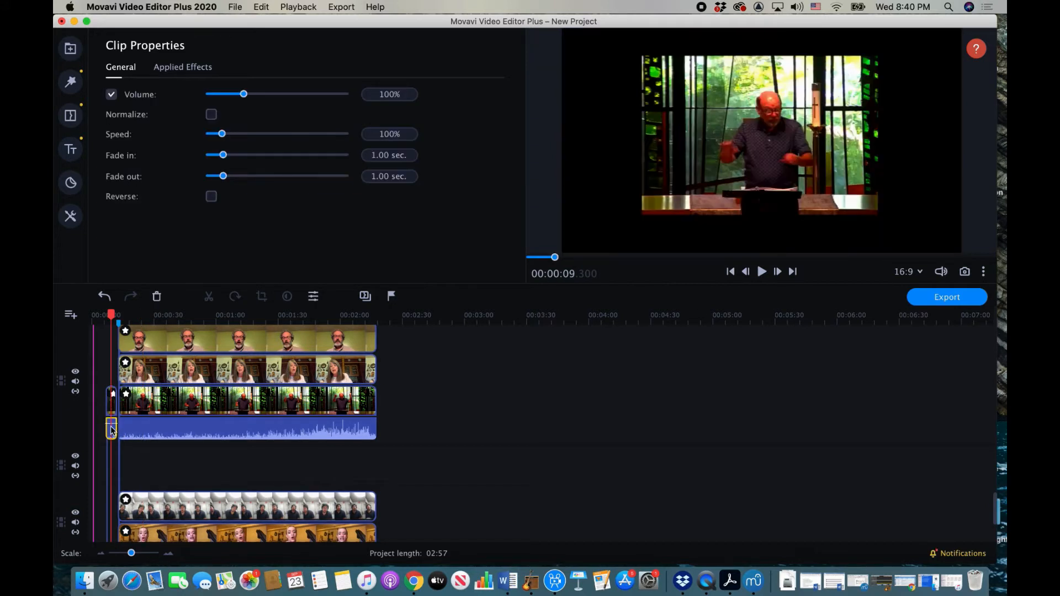
pyautogui.press('Delete')
pyautogui.click(155, 431)
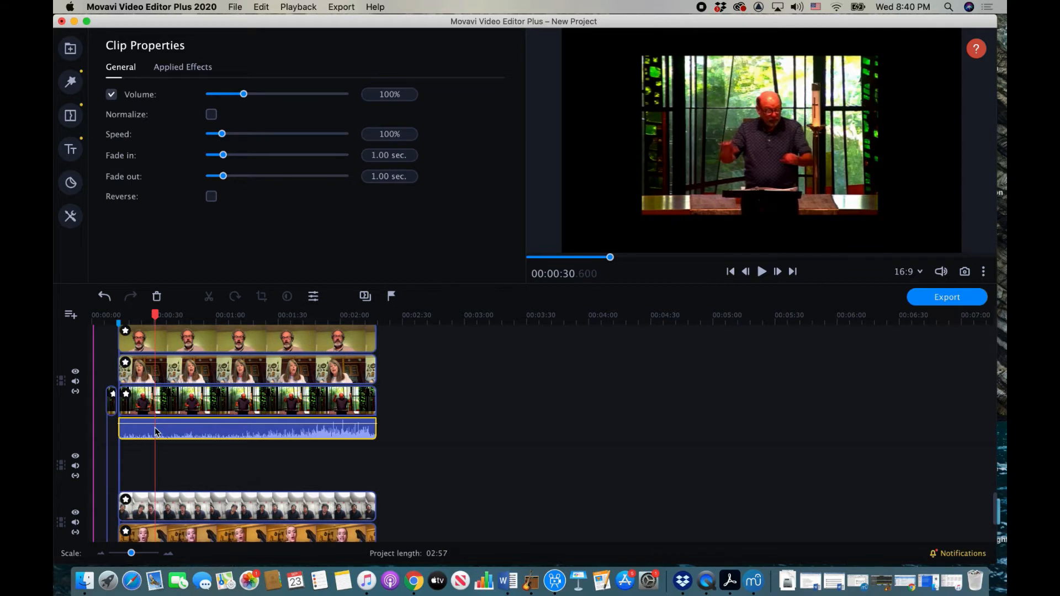
pyautogui.press('Delete')
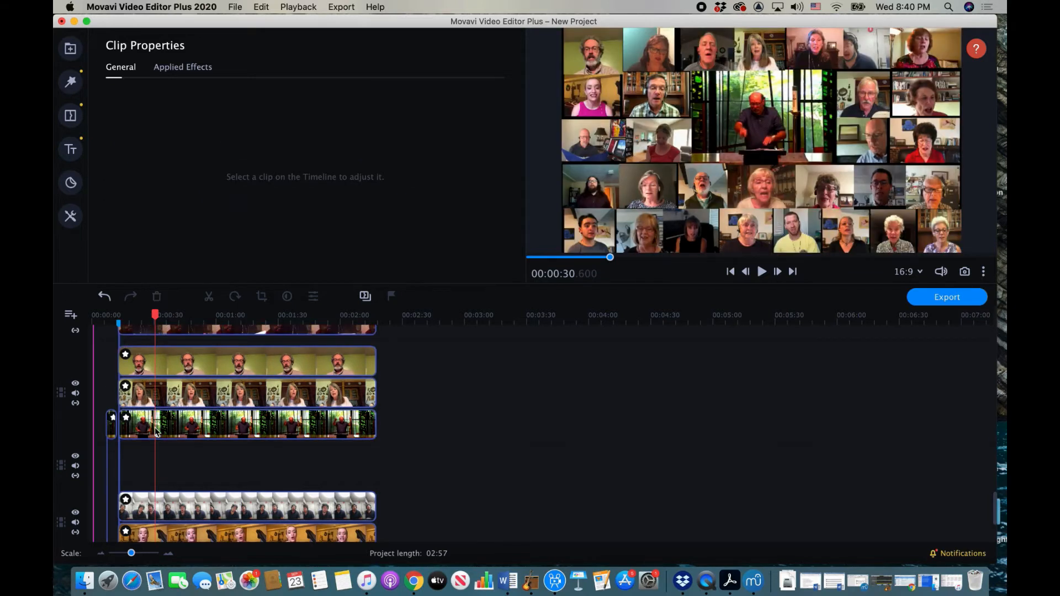
pyautogui.scroll(-5, 326, 459)
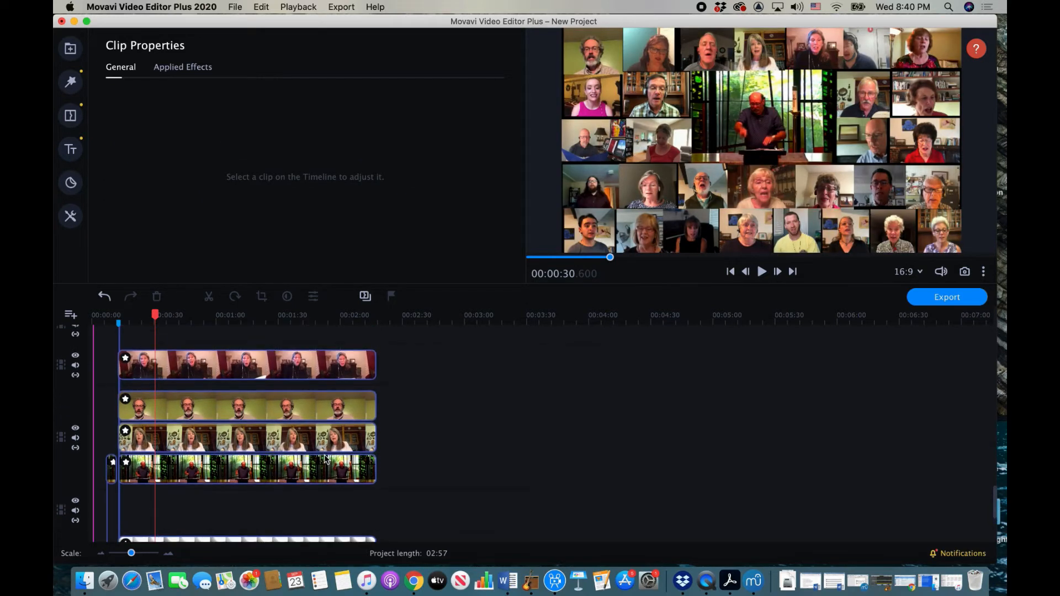
# Step: Raise the What A Fellowship Final 2.m4a song volume to 217% and play from about 1:54 to check
pyautogui.click(261, 526)
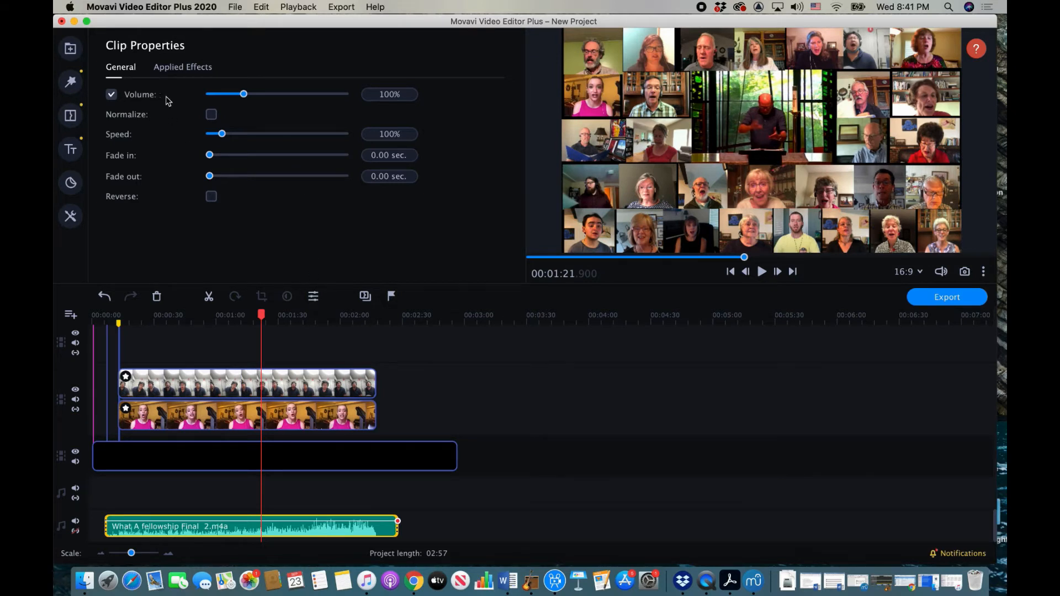
pyautogui.moveTo(244, 95); pyautogui.dragTo(284, 95)
pyautogui.click(329, 319)
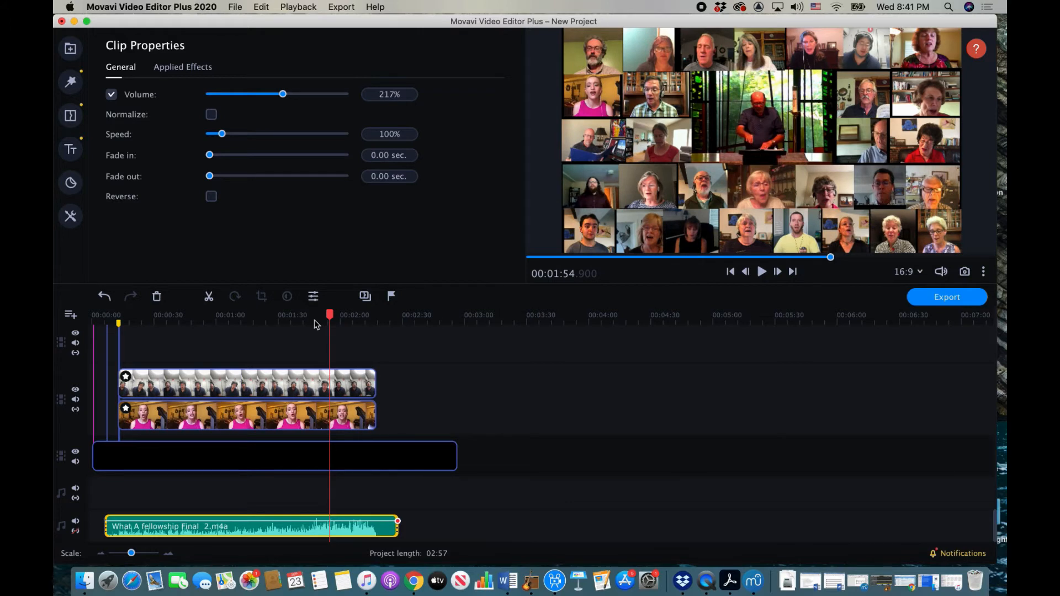
pyautogui.press('space')
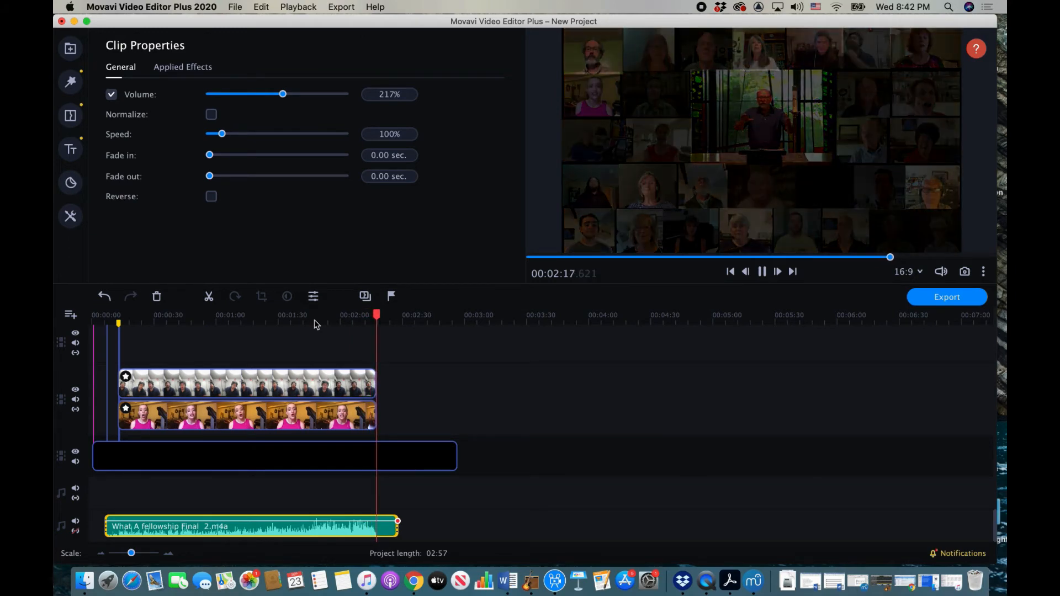
pyautogui.press('space')
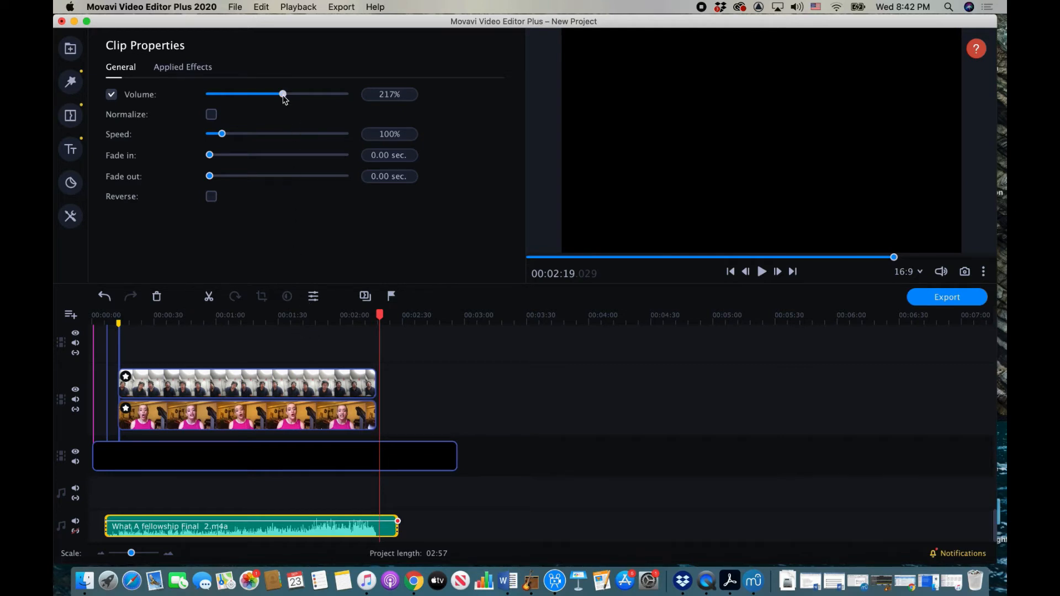
# Step: Lower the song volume back to 158% and return the playhead to 1:15
pyautogui.moveTo(284, 98); pyautogui.dragTo(264, 99)
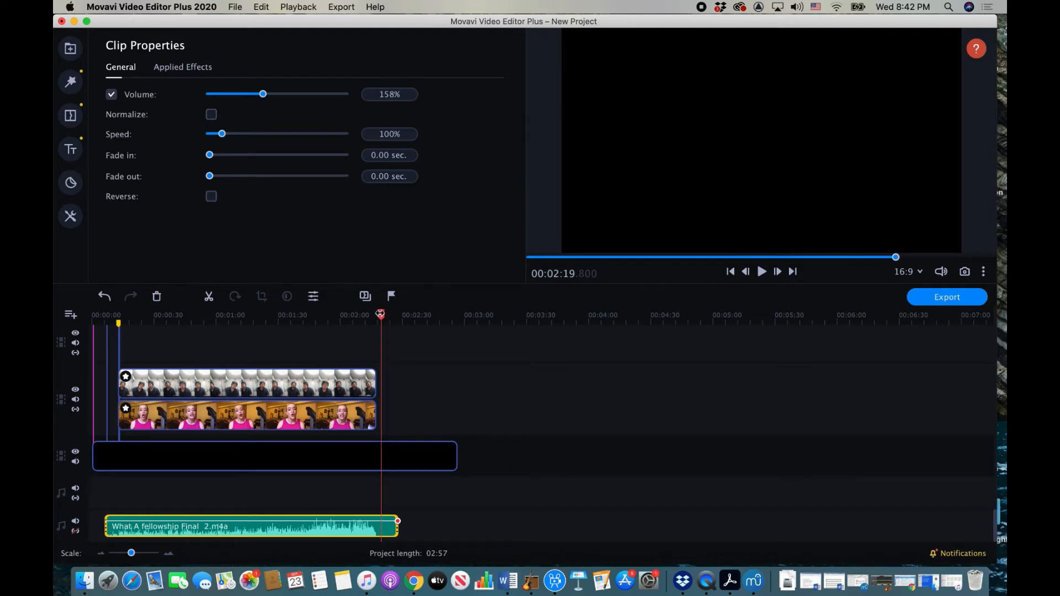
pyautogui.moveTo(381, 317); pyautogui.dragTo(286, 317)
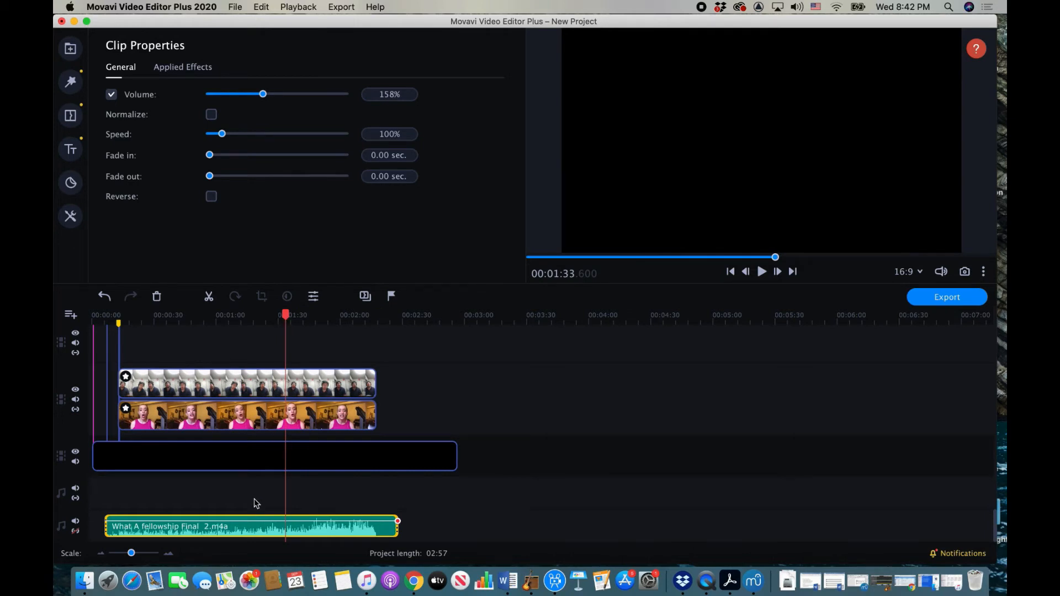
pyautogui.click(248, 524)
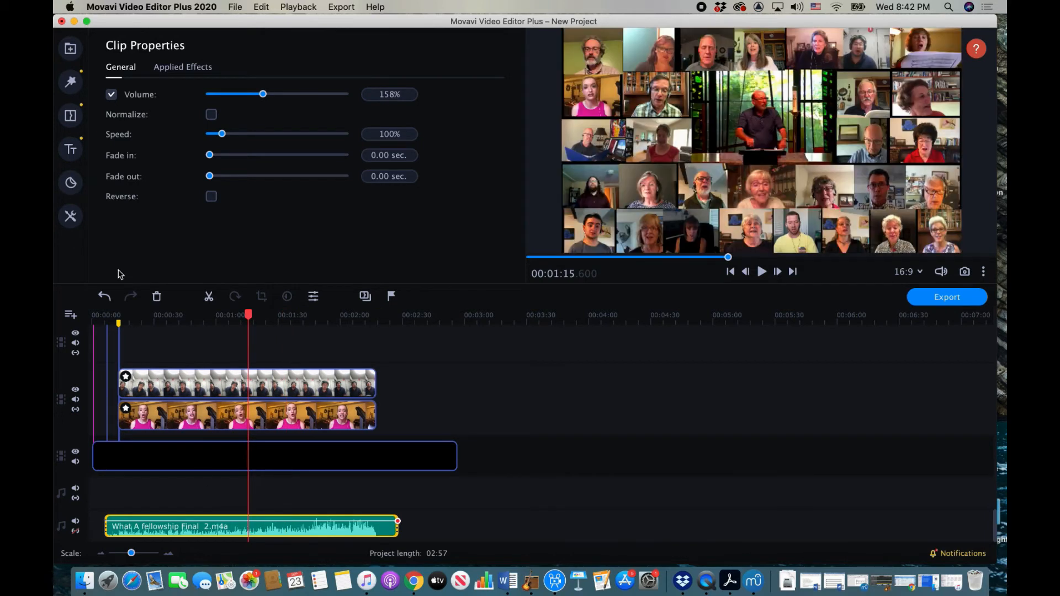
# Step: Browse the audio tools: Equalizer, Noise removal, Audio effects and Beat detection settings
pyautogui.click(70, 217)
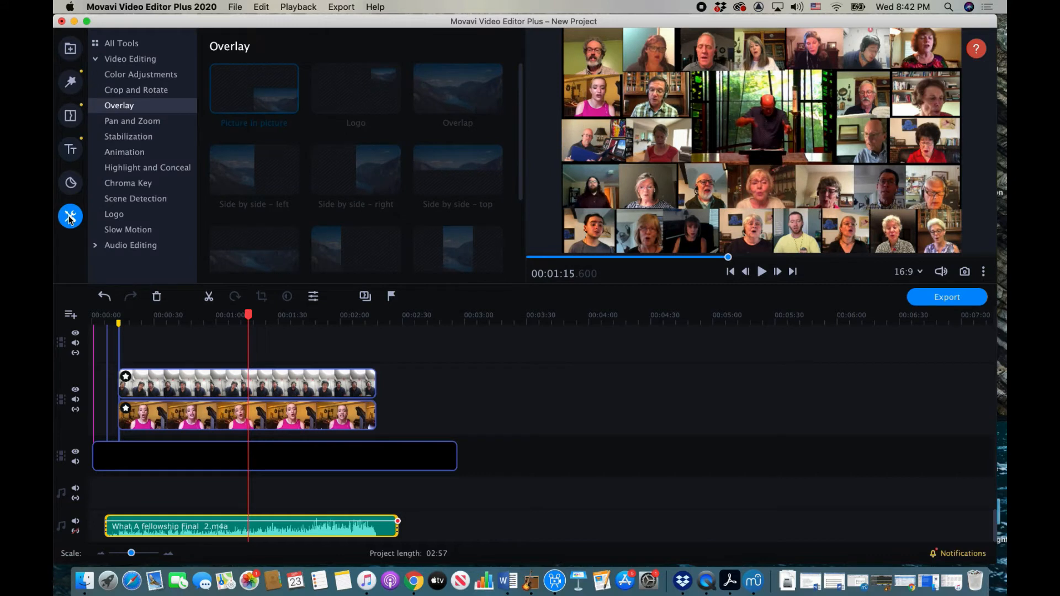
pyautogui.click(114, 249)
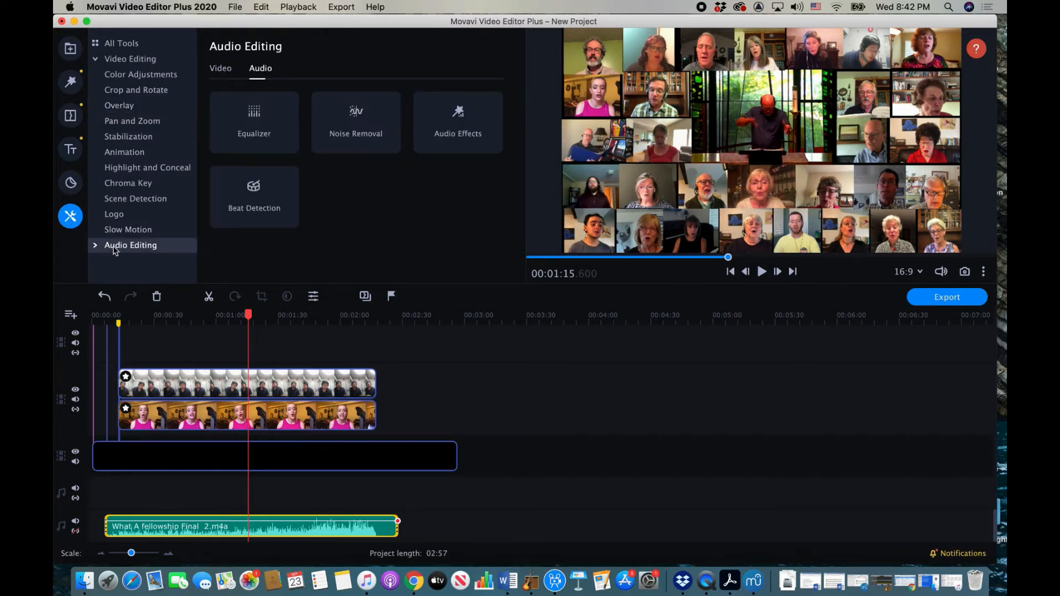
pyautogui.click(96, 246)
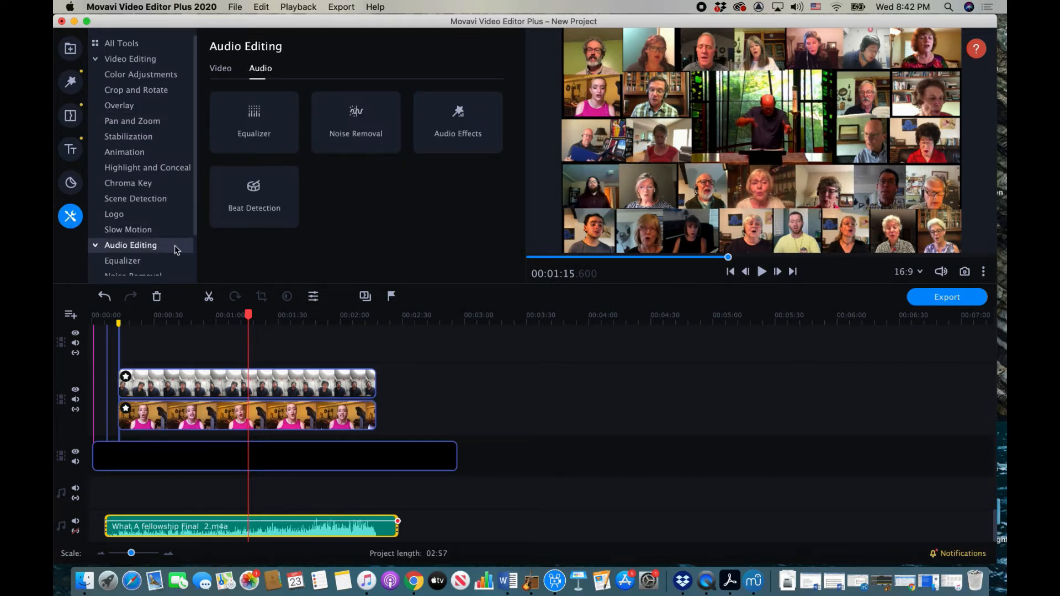
pyautogui.click(272, 137)
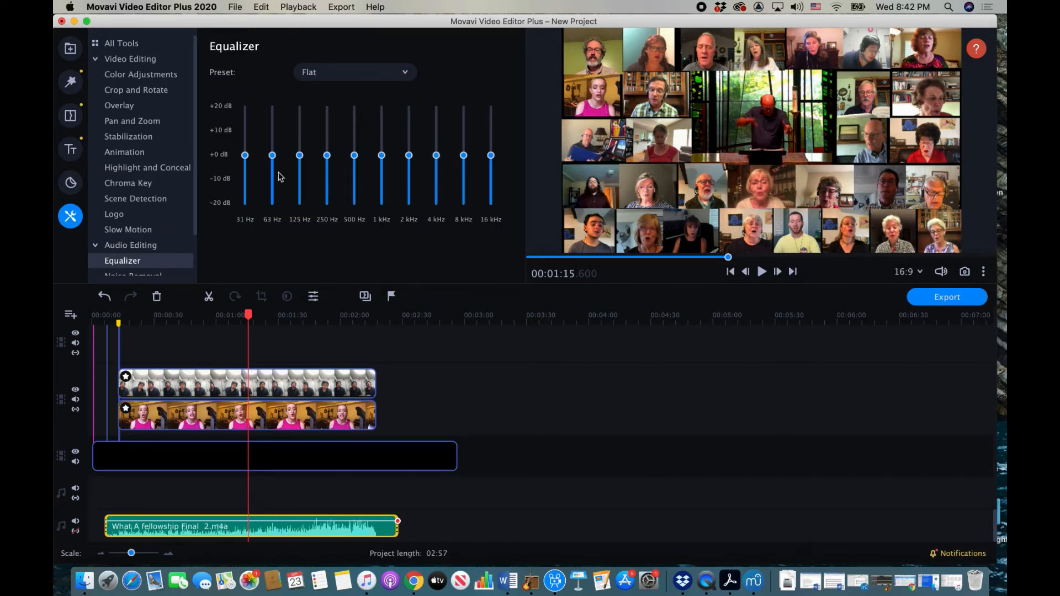
pyautogui.scroll(-3, 155, 246)
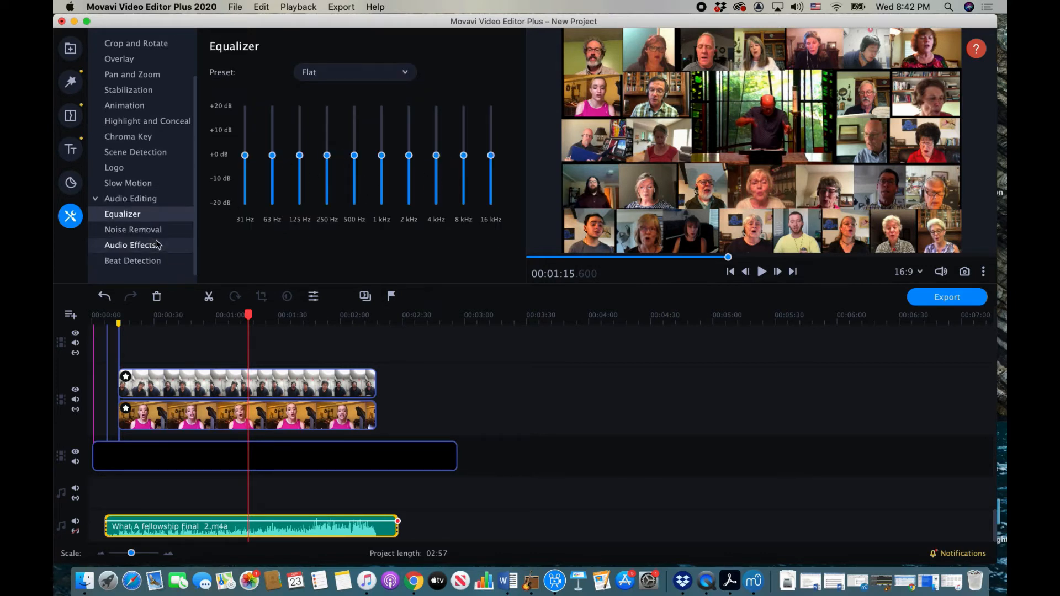
pyautogui.click(155, 232)
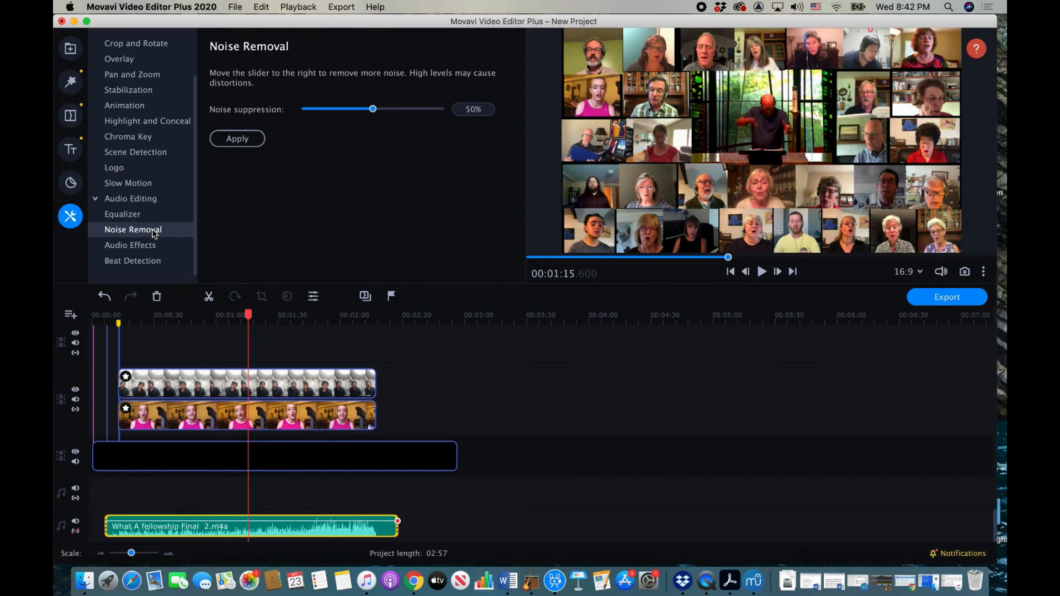
pyautogui.click(148, 246)
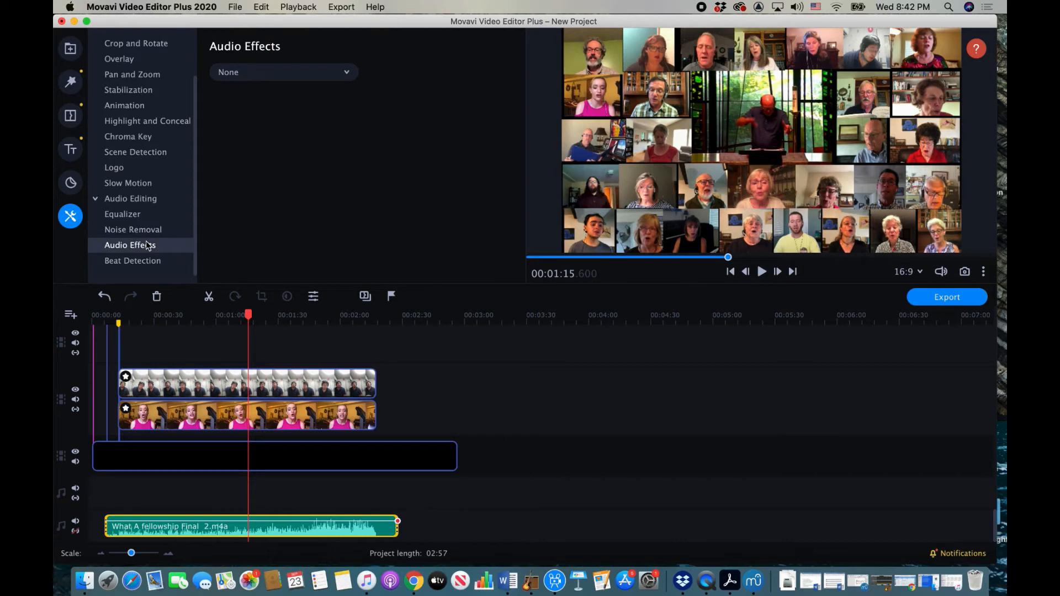
pyautogui.click(345, 73)
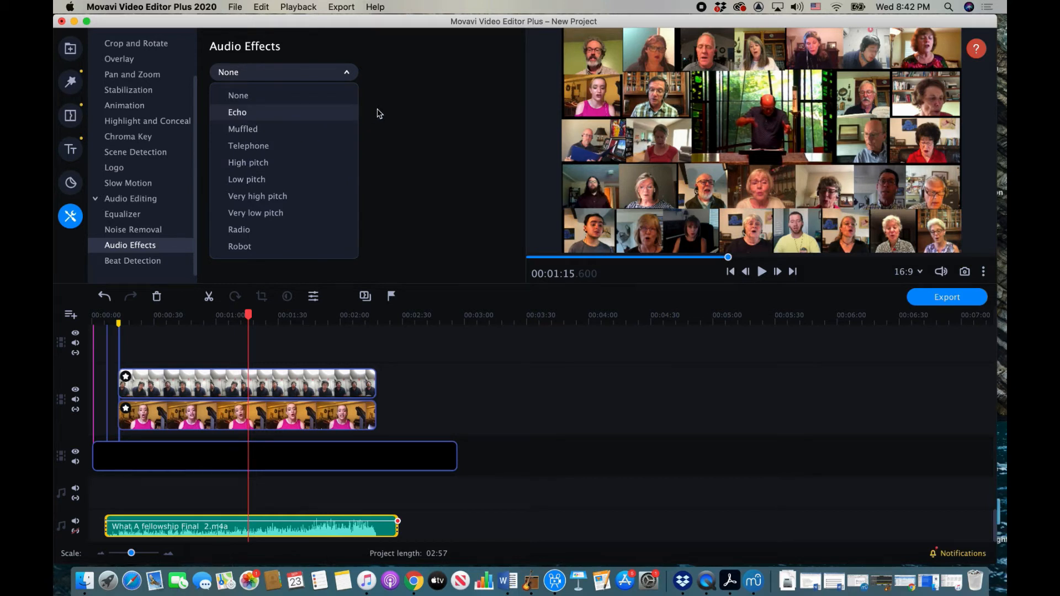
pyautogui.click(148, 264)
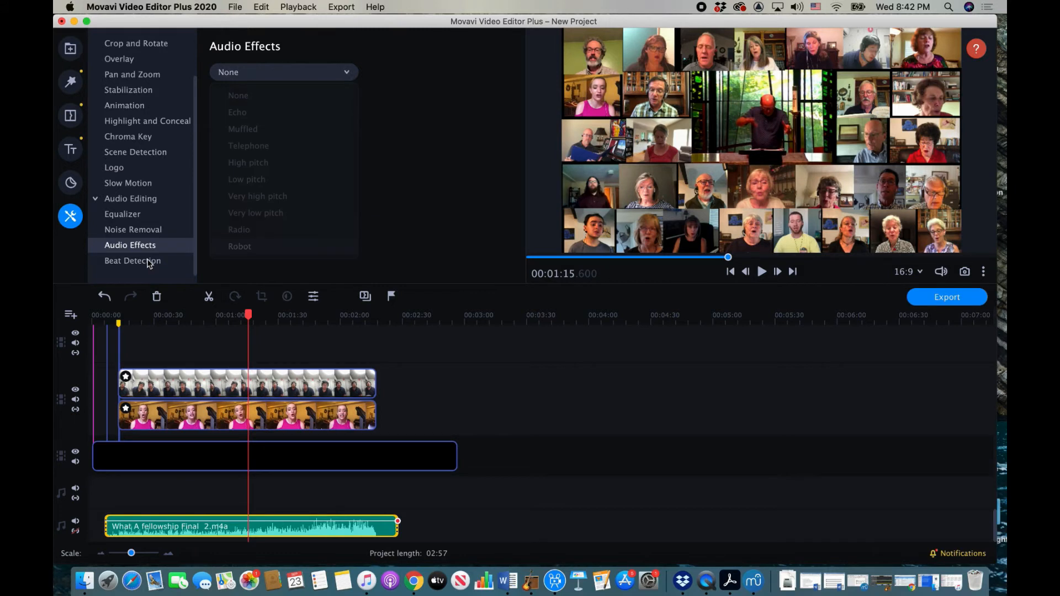
pyautogui.click(148, 264)
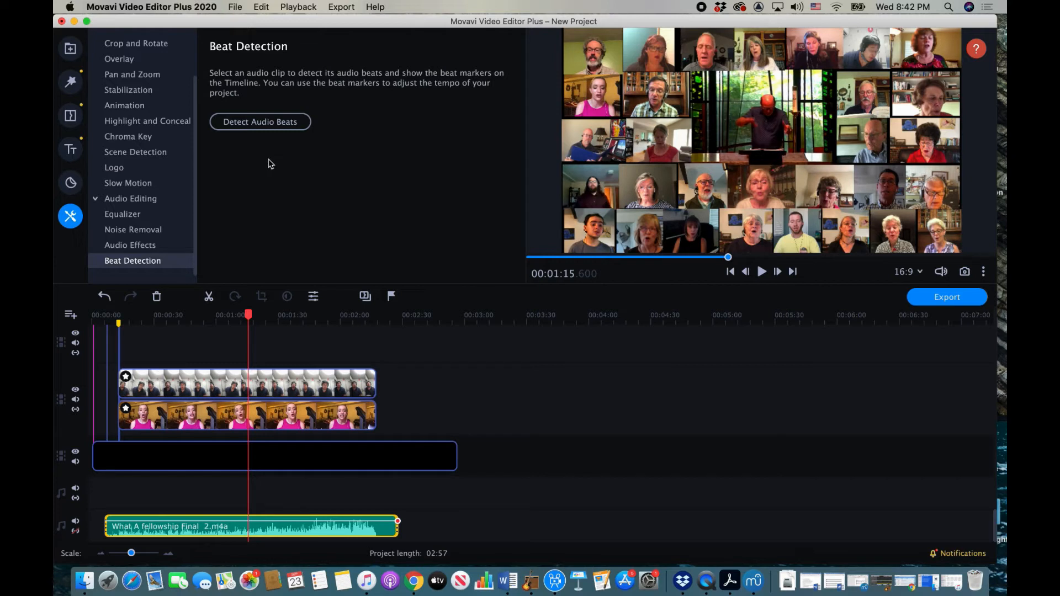
pyautogui.click(132, 215)
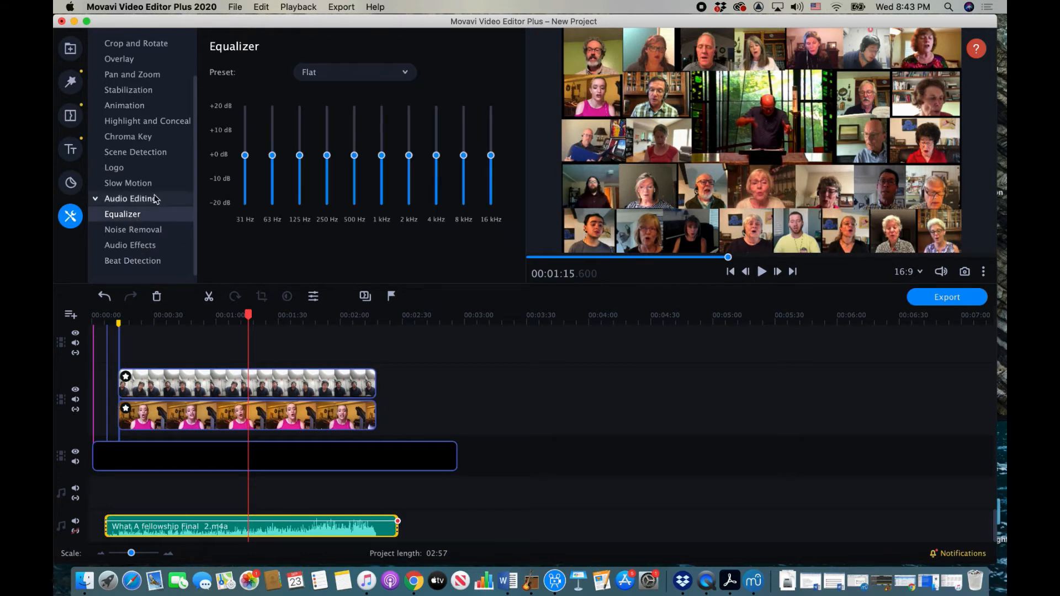
# Step: Try Voice enhancement, then apply the Music enhancement equalizer preset and listen back
pyautogui.click(406, 74)
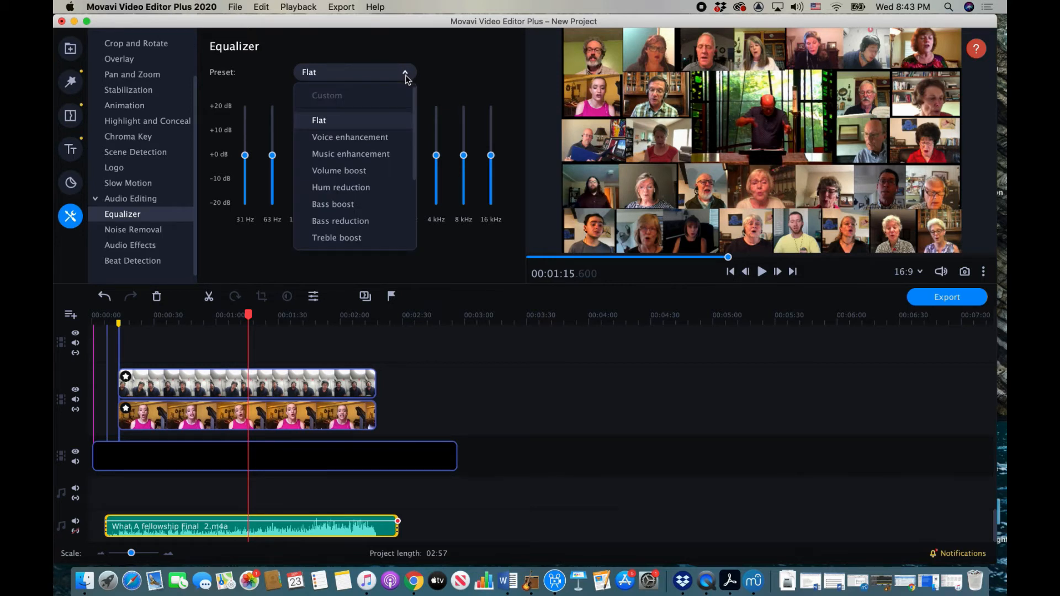
pyautogui.click(407, 77)
pyautogui.click(406, 75)
pyautogui.click(390, 141)
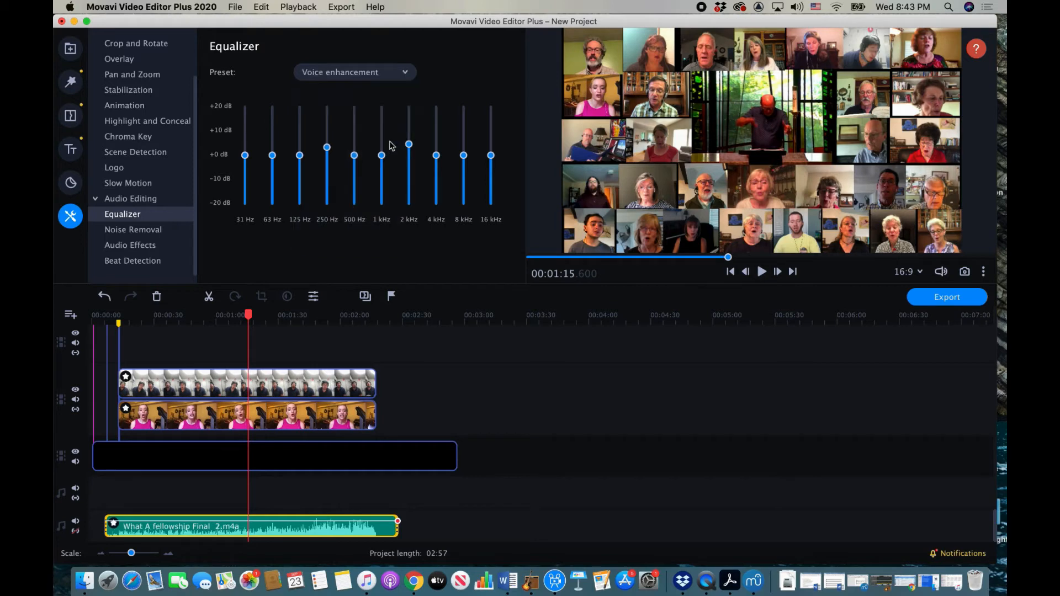
pyautogui.click(405, 72)
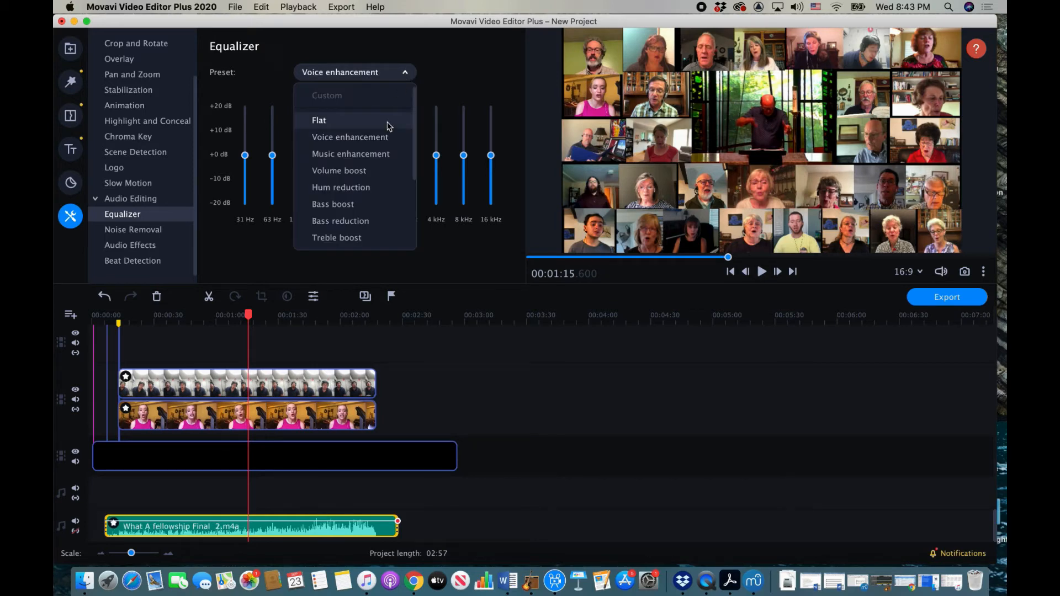
pyautogui.click(381, 154)
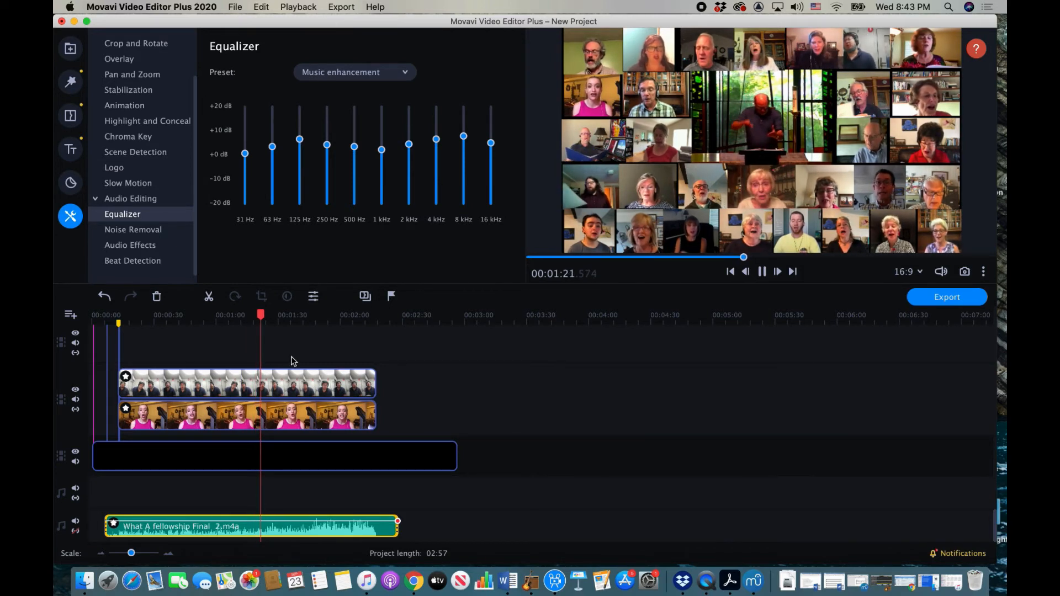
pyautogui.press('space')
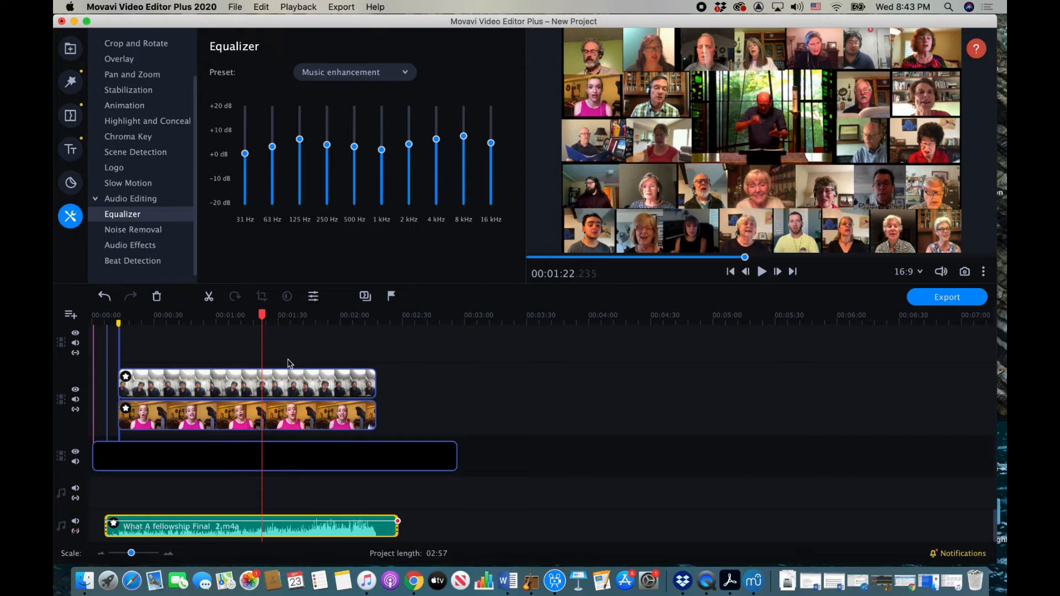
# Step: Scroll up to the top tracks, select the third video clip, and set the playhead to 1:25
pyautogui.scroll(2, 308, 449)
pyautogui.scroll(10, 308, 450)
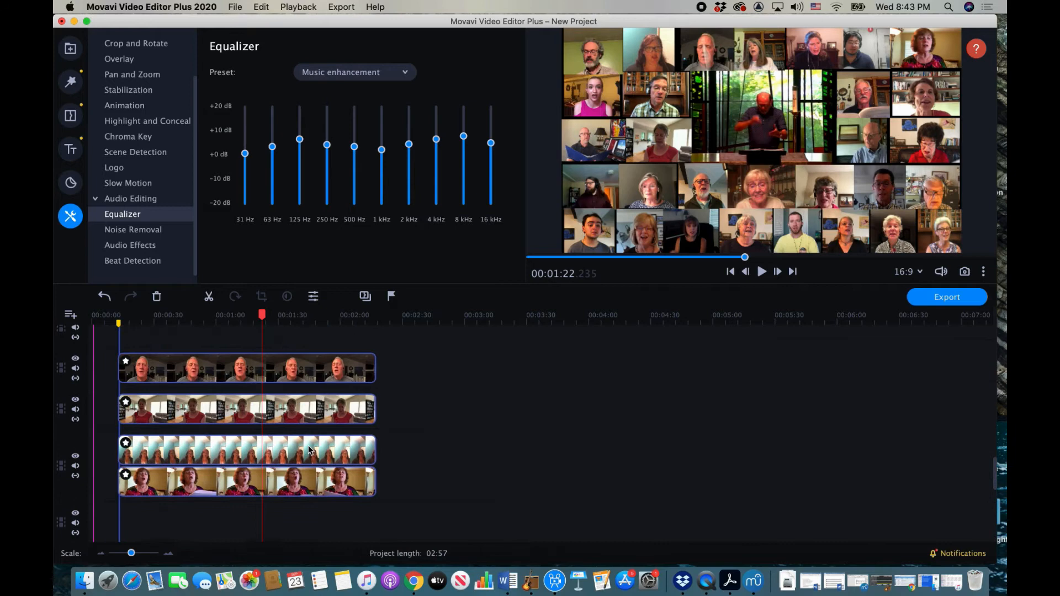
pyautogui.scroll(8, 308, 446)
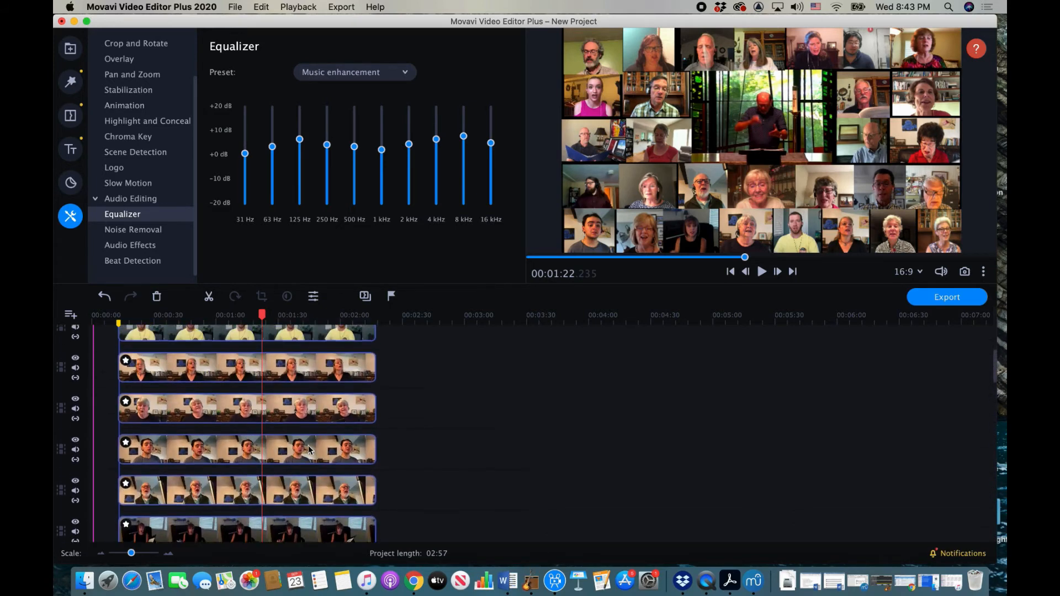
pyautogui.moveTo(308, 445)
pyautogui.mouseDown()
pyautogui.moveTo(361, 443)
pyautogui.moveTo(307, 444)
pyautogui.mouseUp()
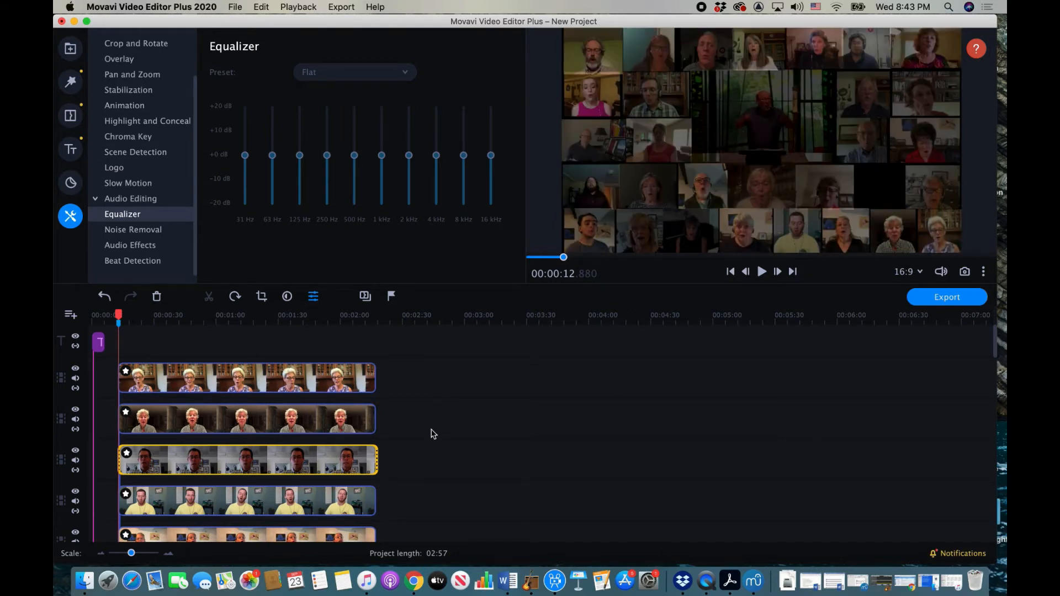
pyautogui.click(267, 318)
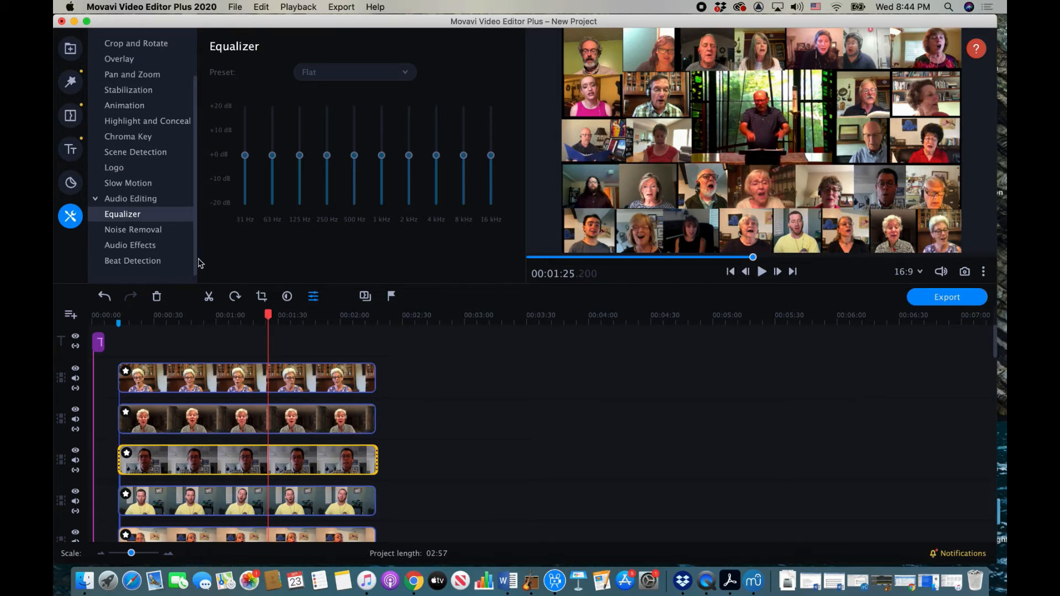
# Step: Place the Scroll ↑ title from All titles on the title track after the choir videos
pyautogui.click(71, 150)
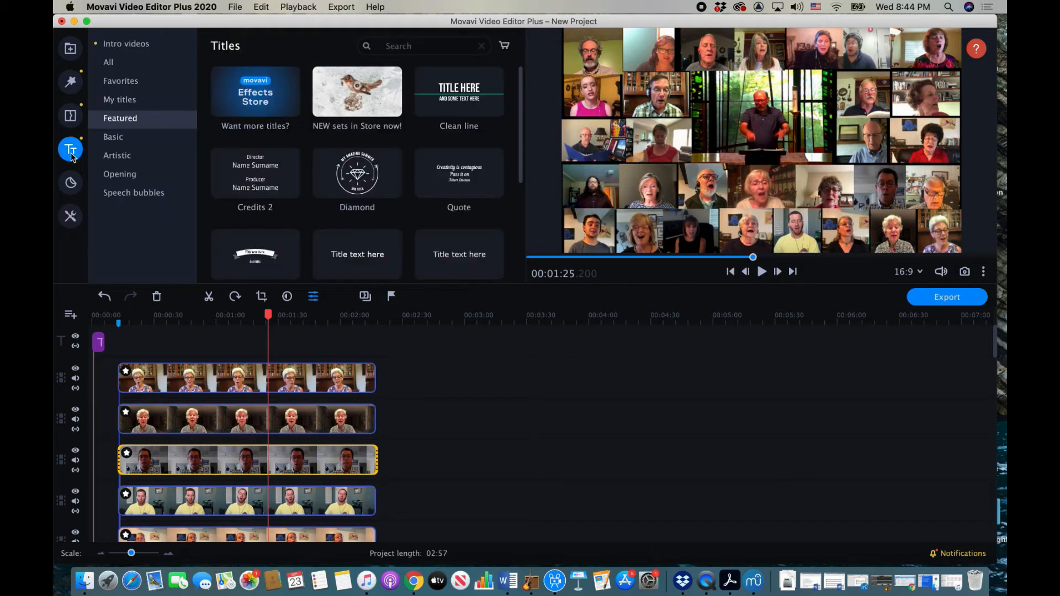
pyautogui.scroll(-5, 472, 174)
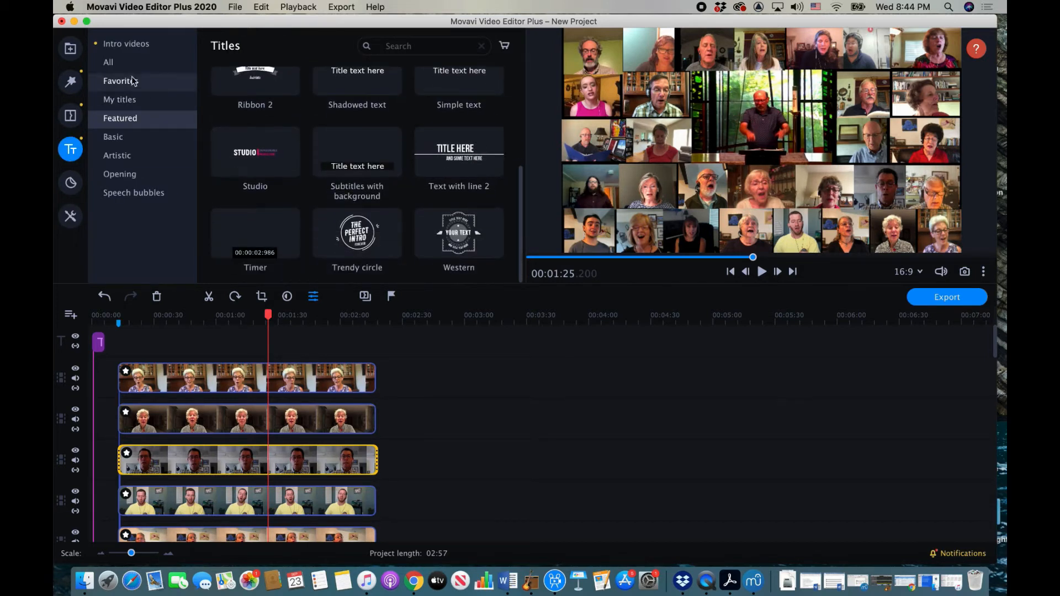
pyautogui.click(110, 62)
pyautogui.scroll(-15, 383, 155)
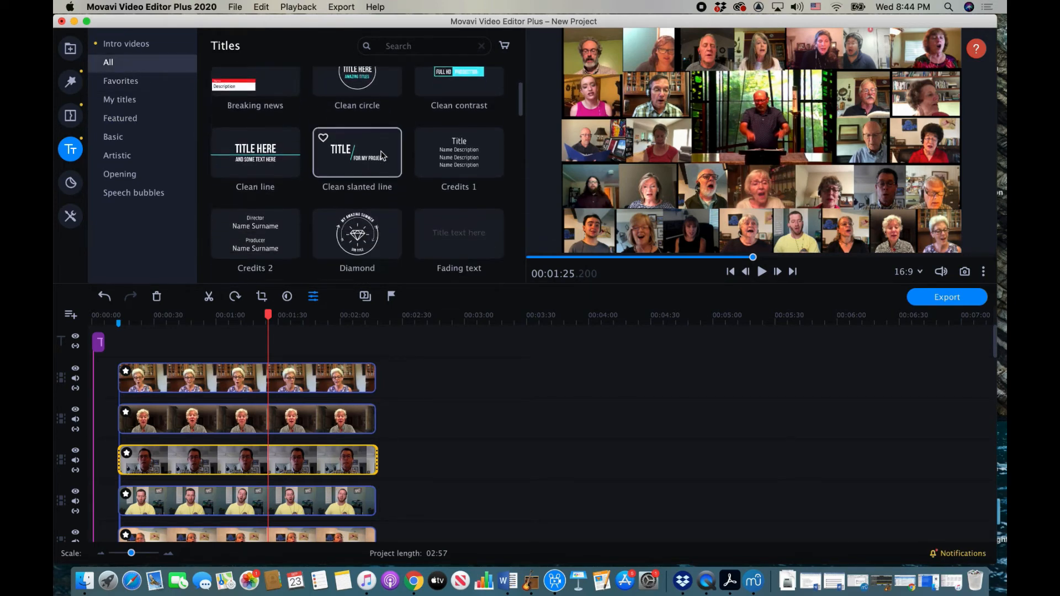
pyautogui.scroll(-10, 383, 155)
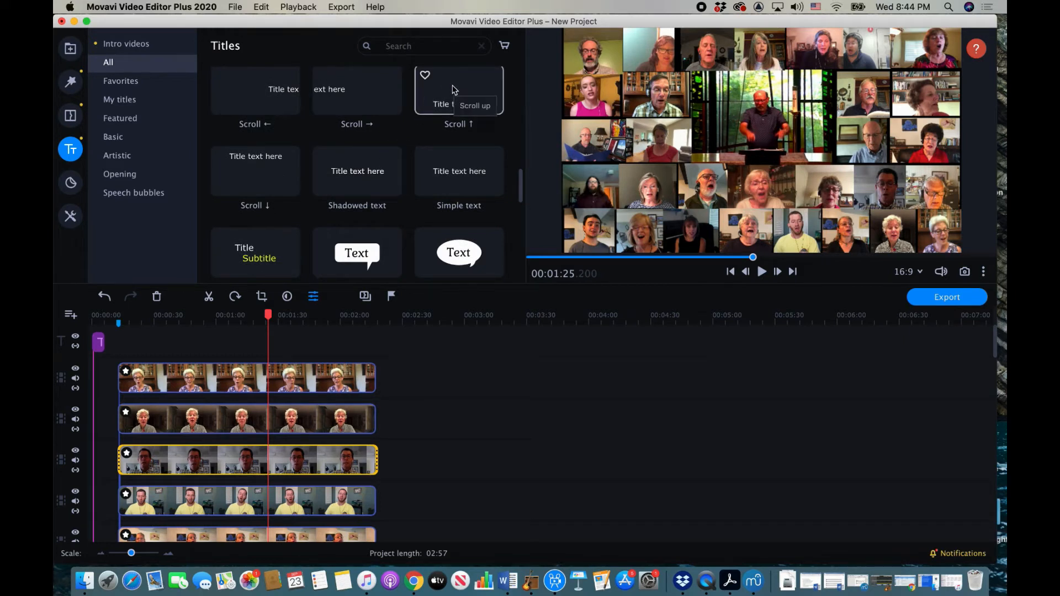
pyautogui.moveTo(454, 90); pyautogui.dragTo(379, 326)
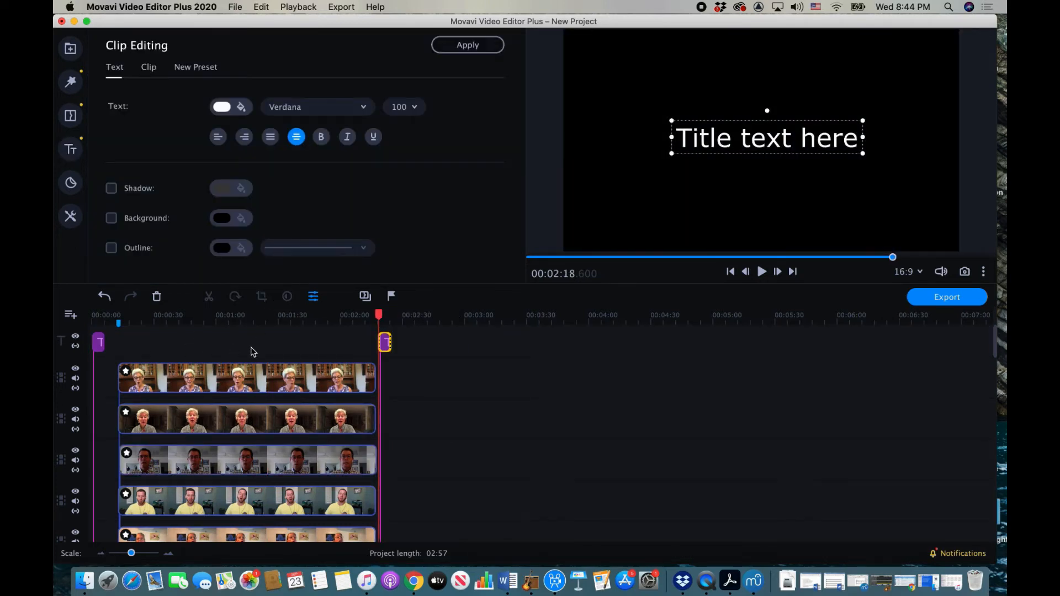
# Step: Stretch the title clip to end around 2:57 and preview it at about 2:42
pyautogui.moveTo(390, 343); pyautogui.dragTo(485, 345)
pyautogui.click(434, 345)
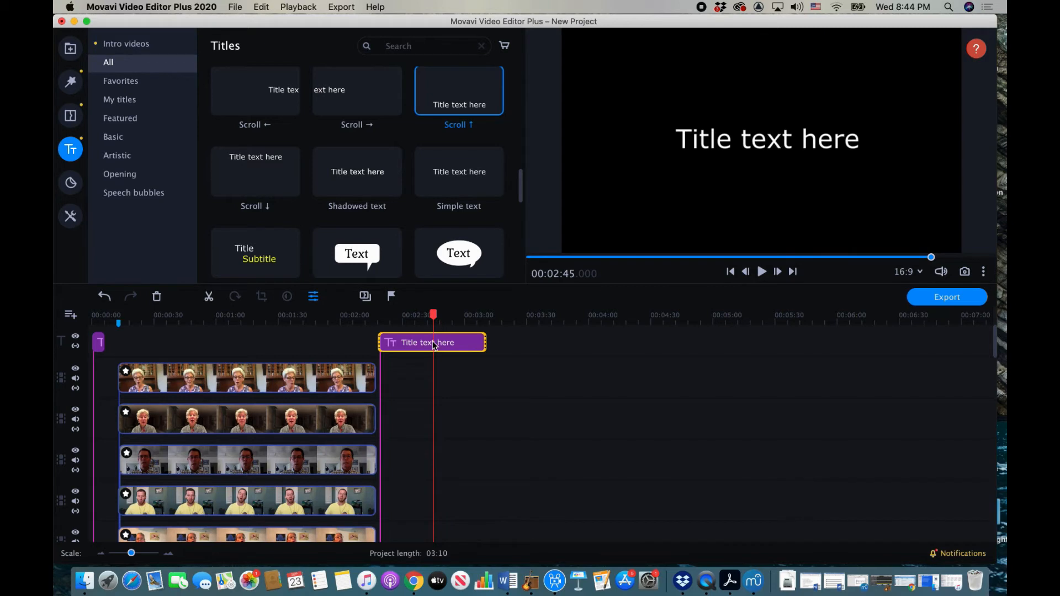
pyautogui.click(426, 342)
# Step: Open the title for editing and widen its text box on both sides
pyautogui.doubleClick(426, 343)
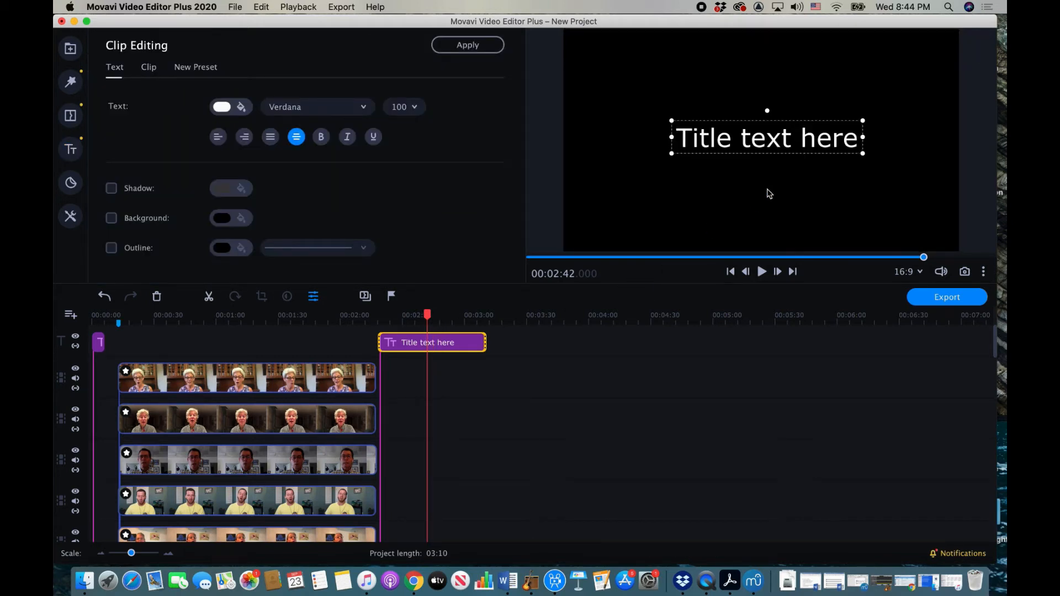
pyautogui.moveTo(671, 138); pyautogui.dragTo(601, 138)
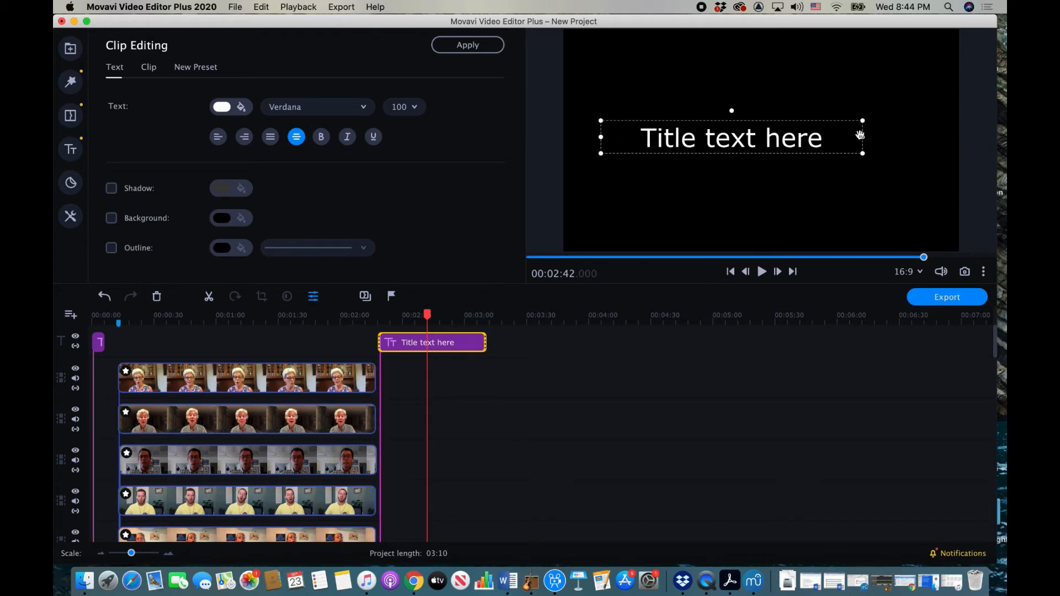
pyautogui.moveTo(862, 137); pyautogui.dragTo(922, 137)
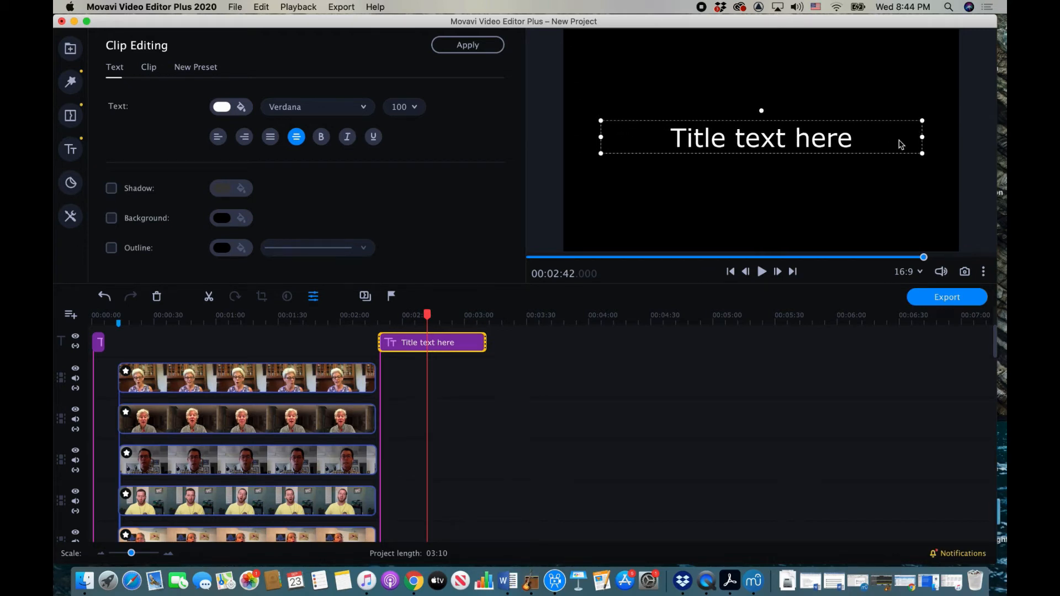
# Step: Replace the title text with 'Special Thanks to:' and set its font size to 80
pyautogui.doubleClick(860, 143)
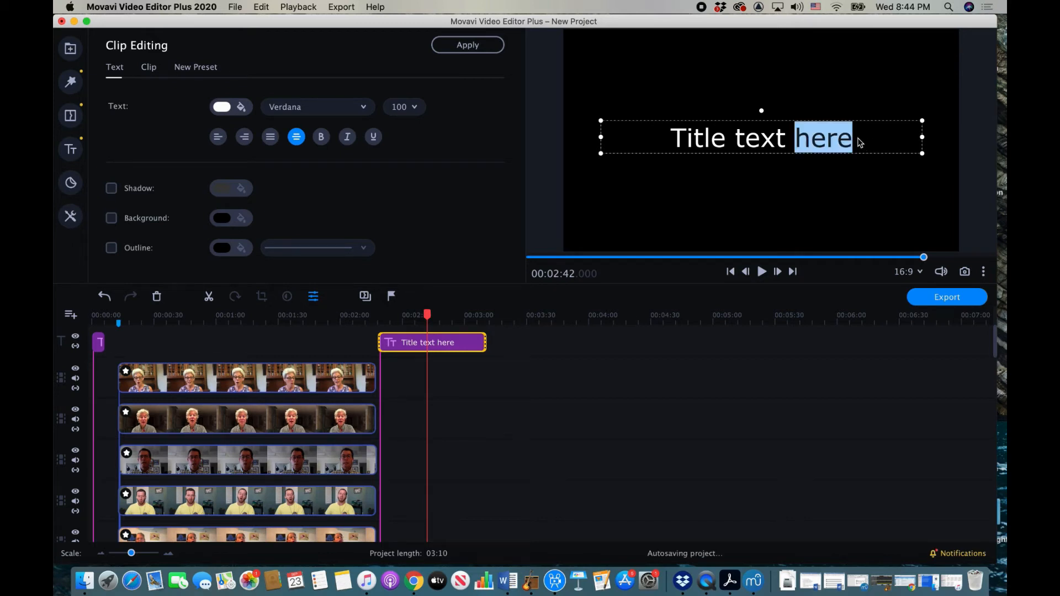
pyautogui.tripleClick(859, 142)
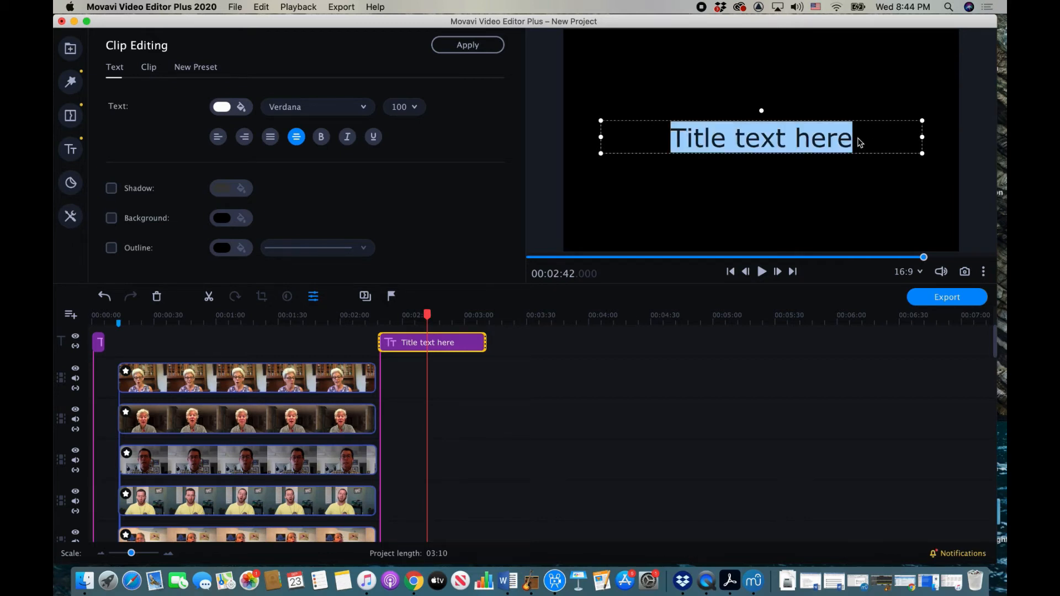
pyautogui.write('Spe')
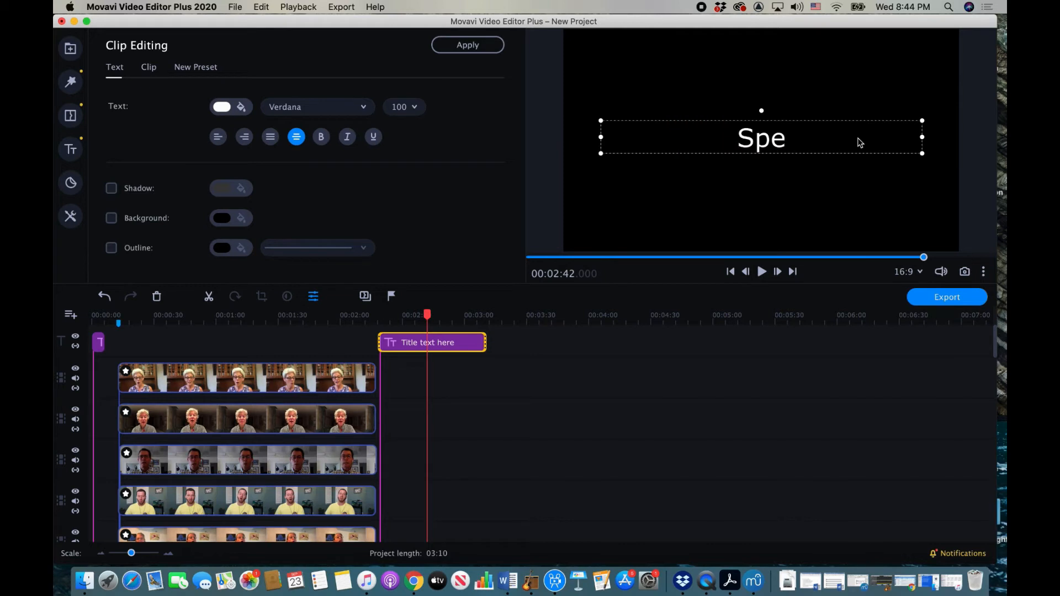
pyautogui.write('cial Thanks')
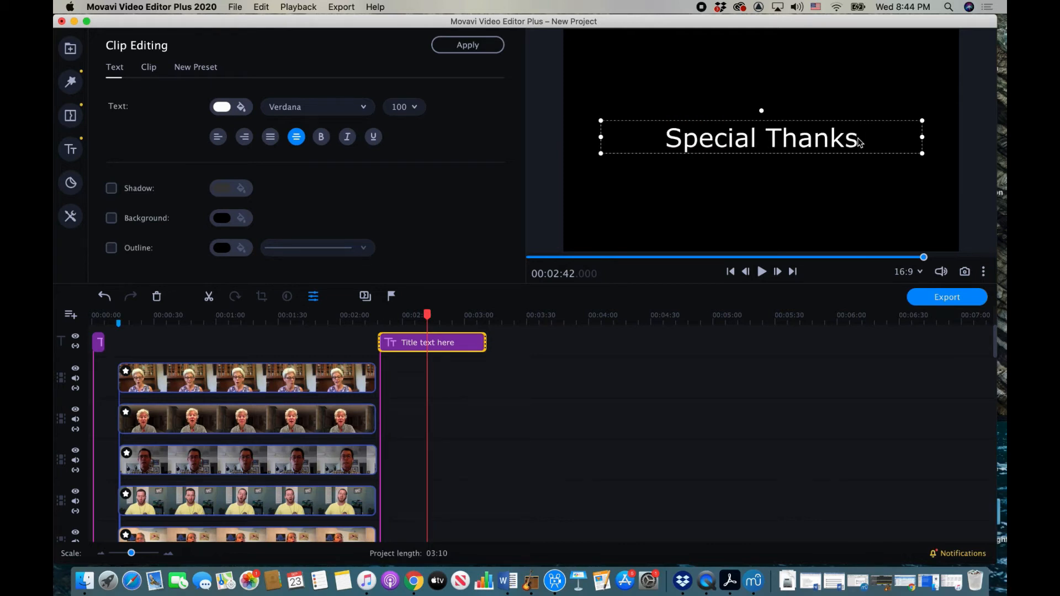
pyautogui.write(' to')
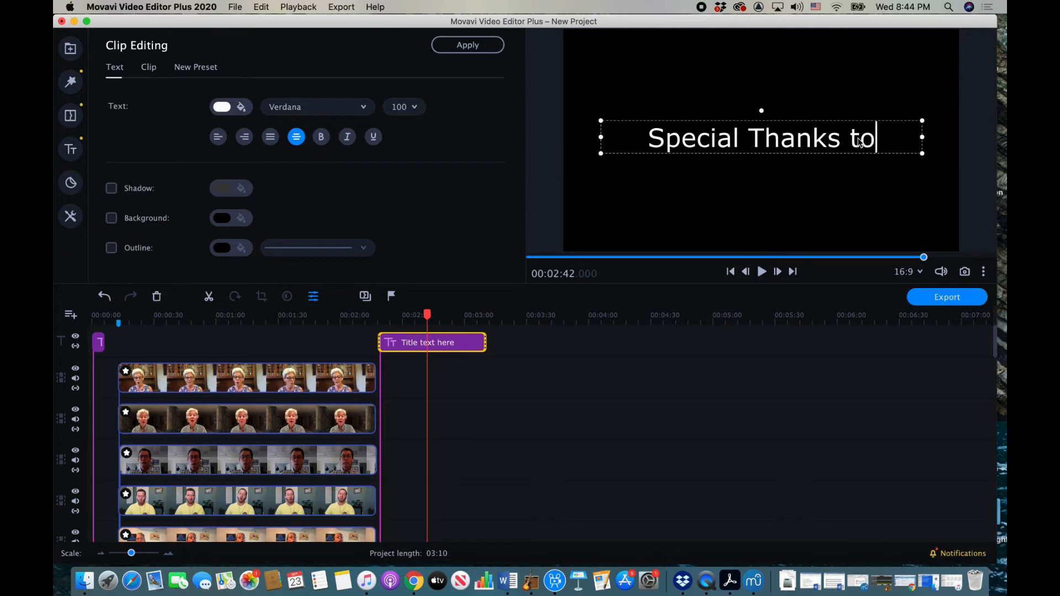
pyautogui.write(':')
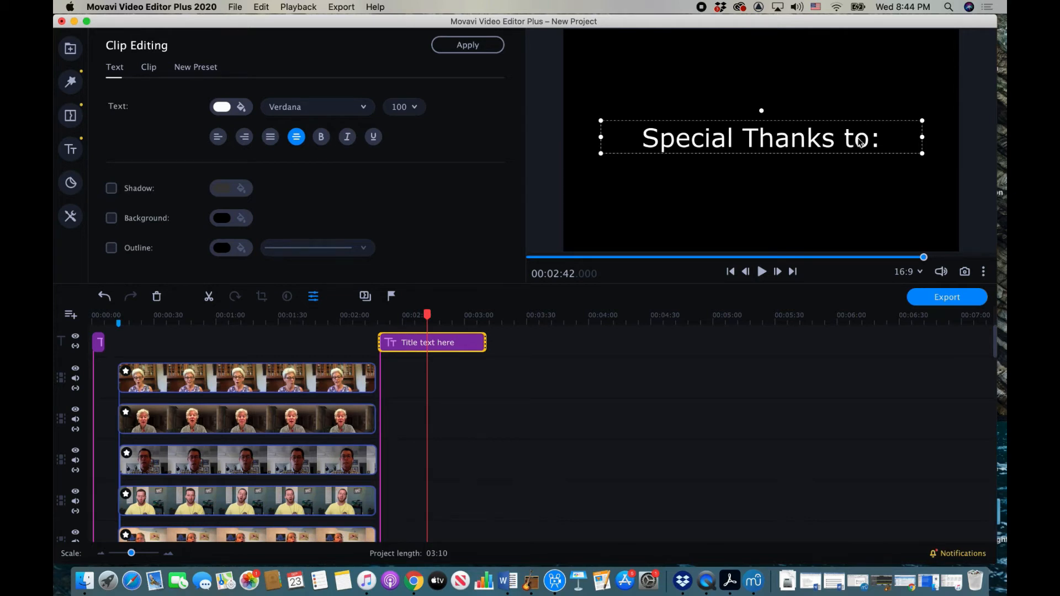
pyautogui.press('Return')
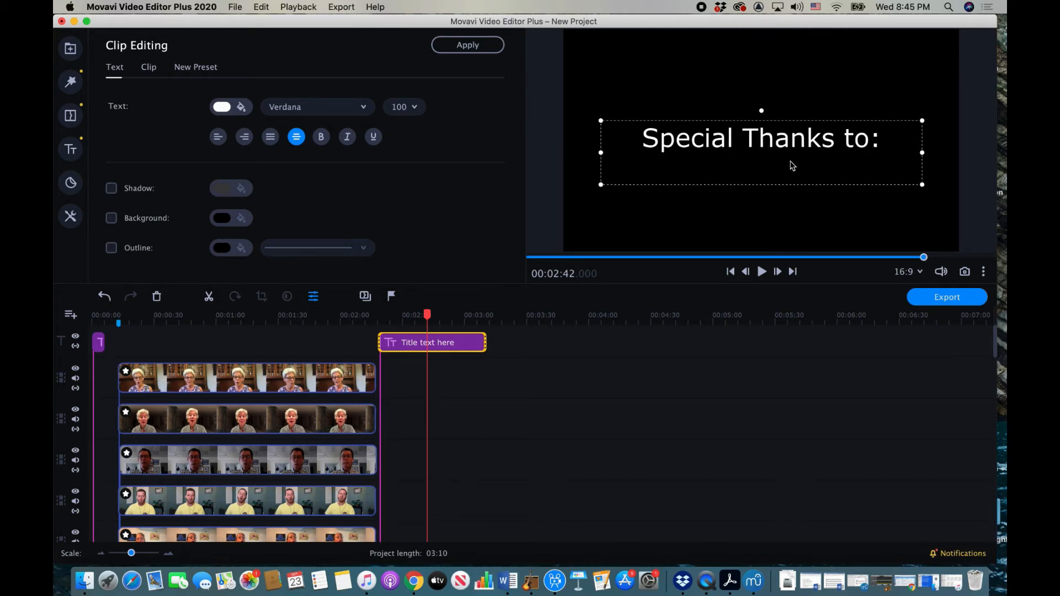
pyautogui.moveTo(887, 138); pyautogui.dragTo(647, 141)
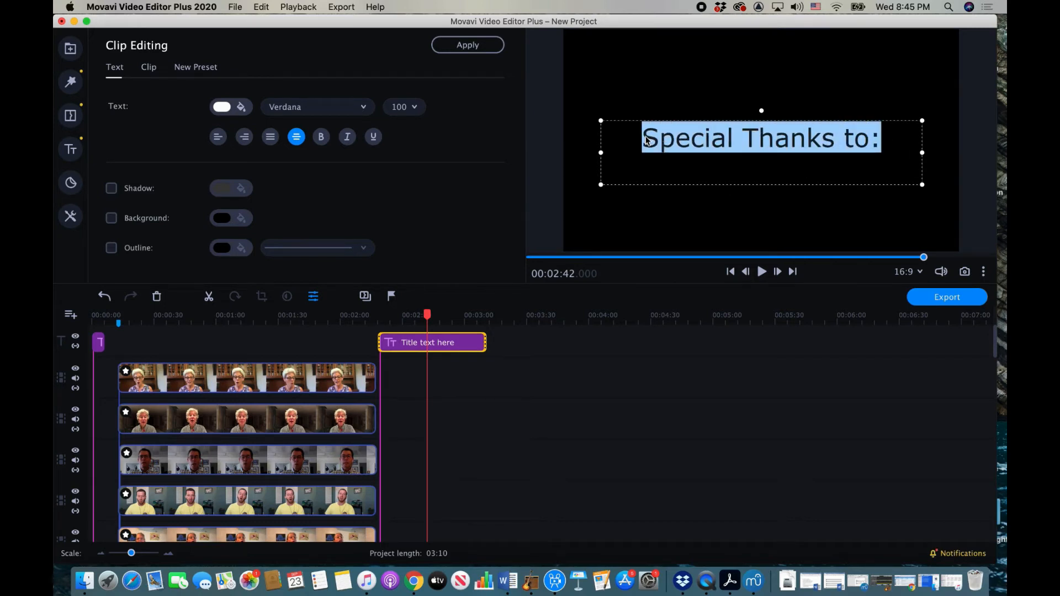
pyautogui.click(414, 106)
pyautogui.click(409, 264)
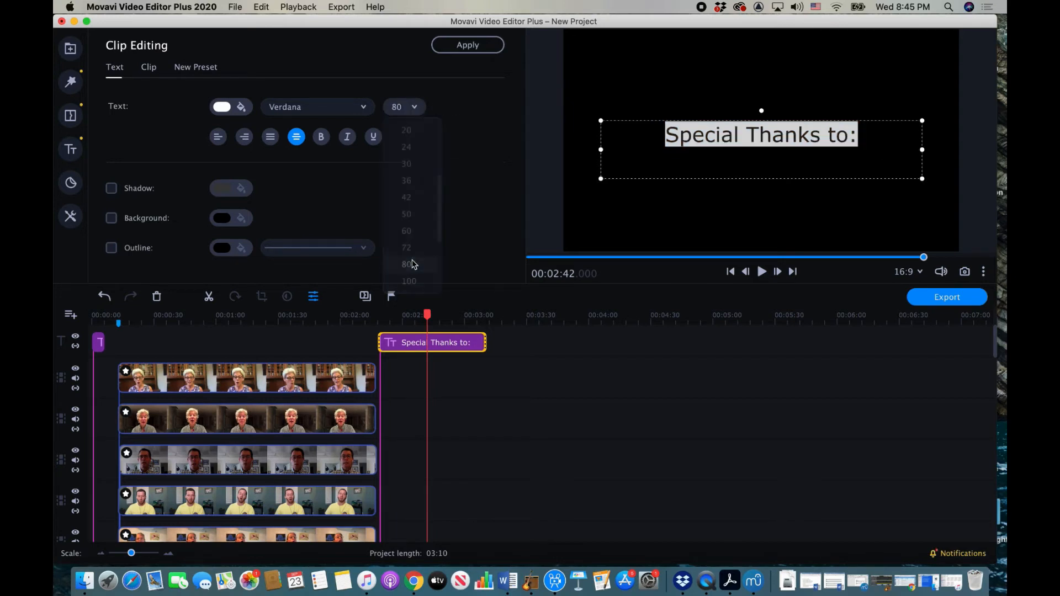
pyautogui.click(666, 167)
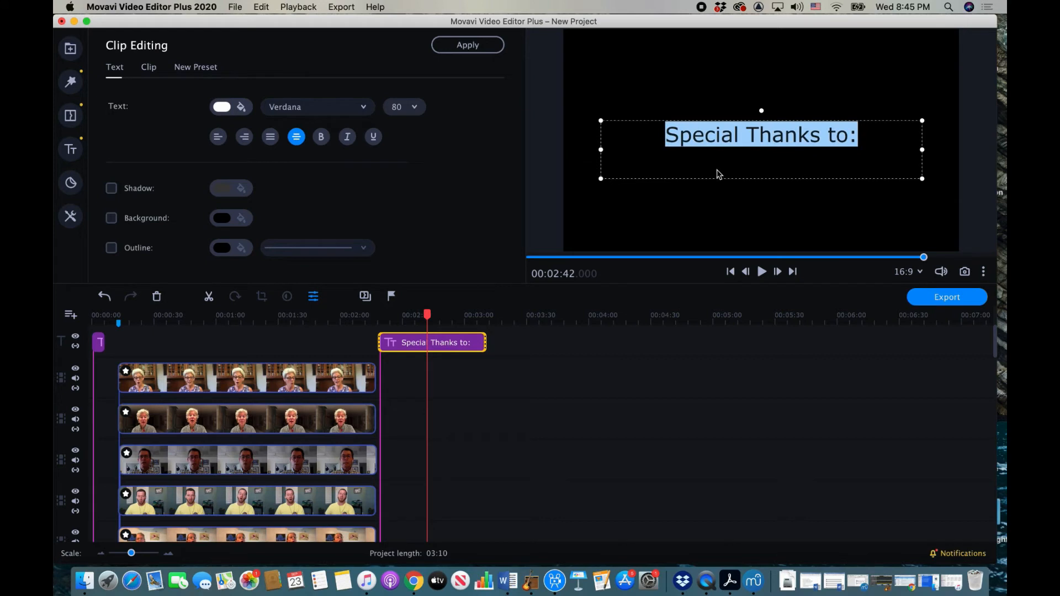
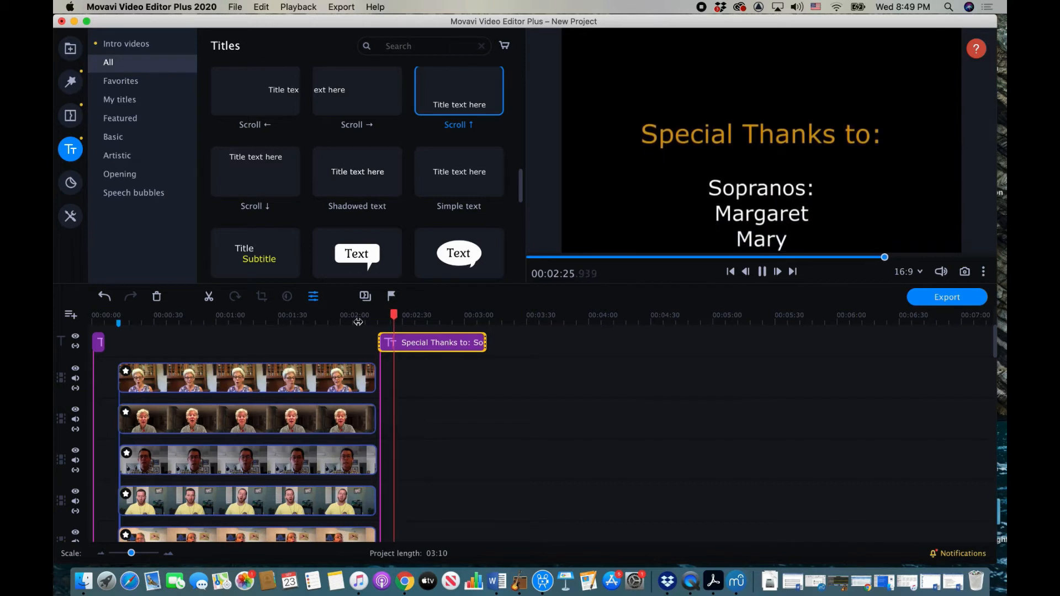
# Step: Pause the credits preview and begin shortening the Special Thanks title clip
pyautogui.press('space')
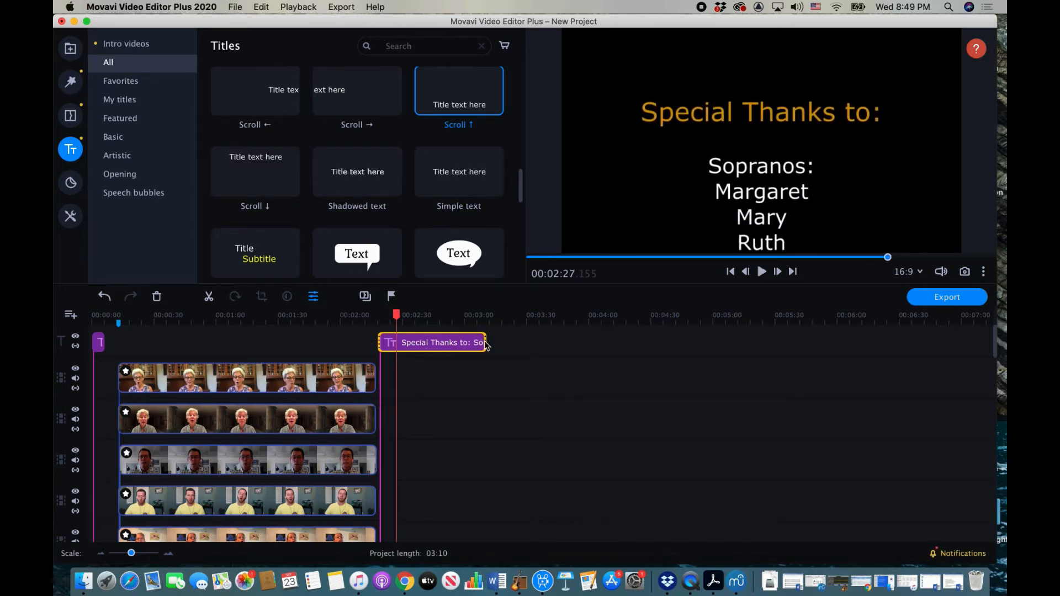
pyautogui.moveTo(379, 342); pyautogui.dragTo(377, 342)
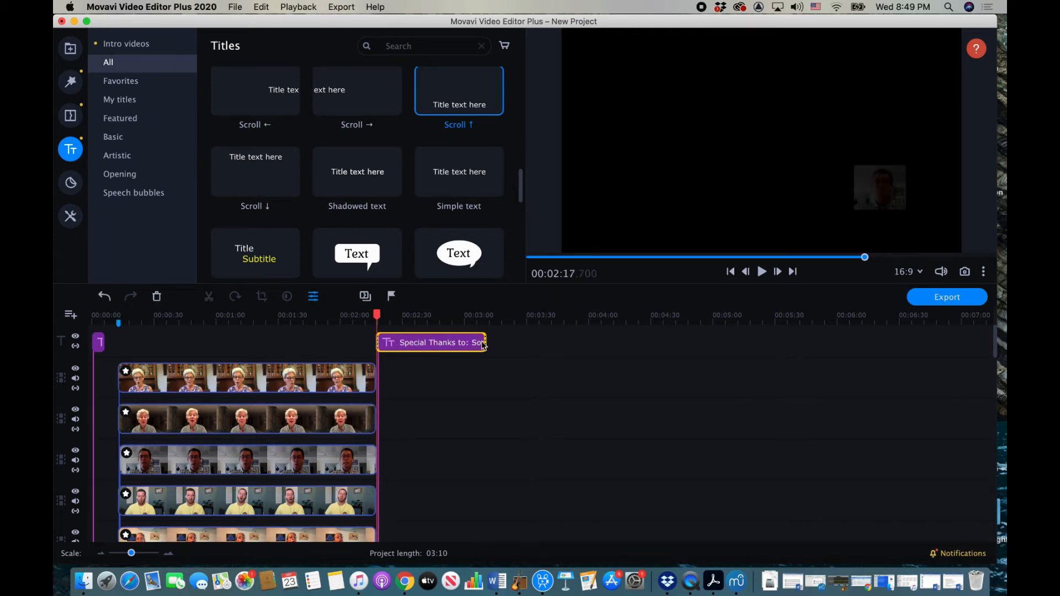
# Step: Trim the credits clip so the project runs 03:00, then play the credits from 02:20
pyautogui.moveTo(483, 343); pyautogui.dragTo(465, 342)
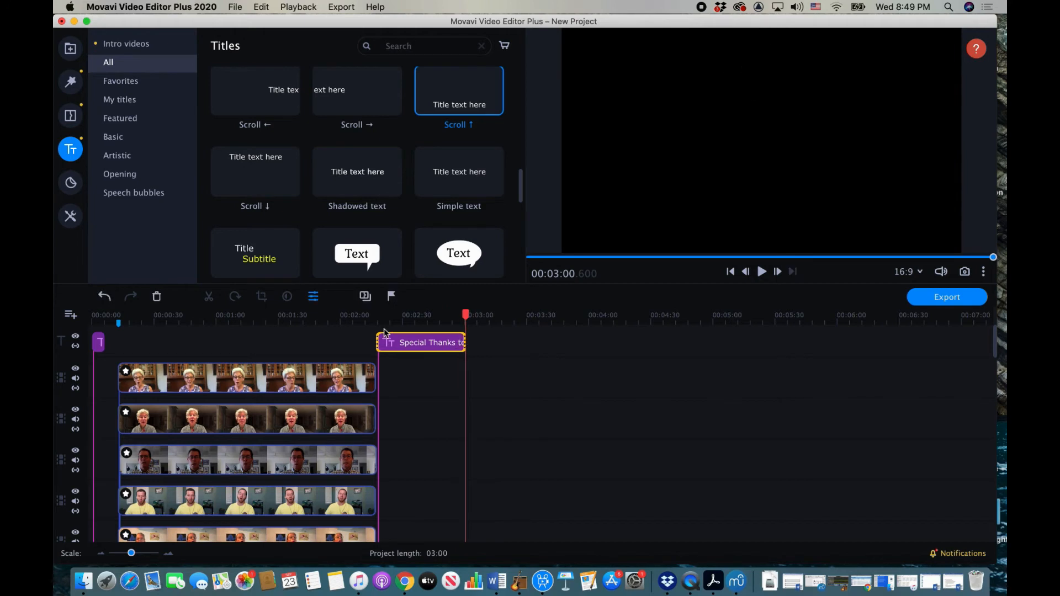
pyautogui.click(382, 316)
pyautogui.press('space')
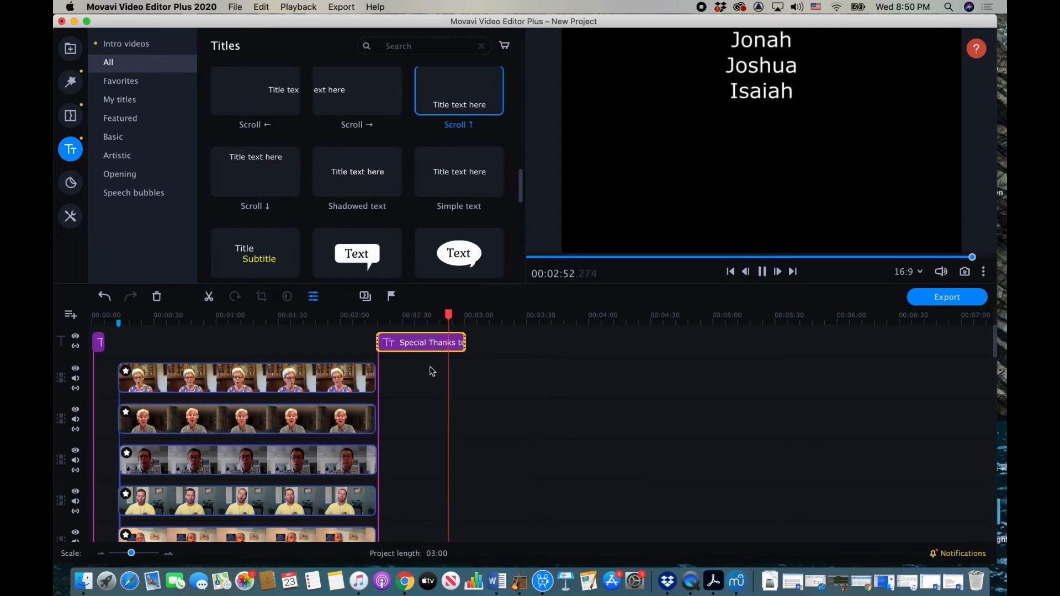
pyautogui.press('space')
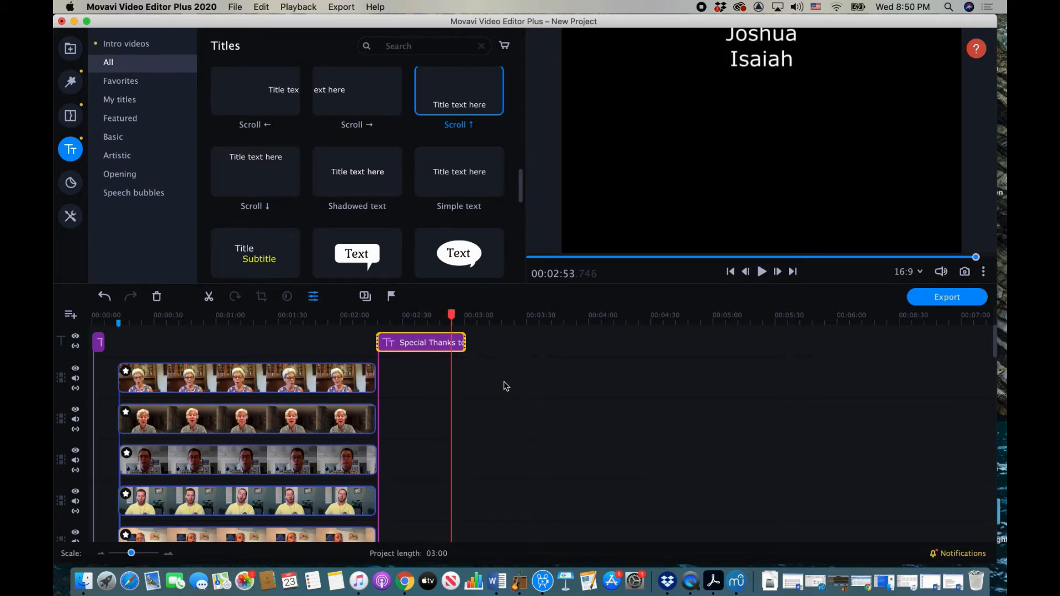
pyautogui.scroll(-10, 505, 387)
# Step: Trim the ends of the choir audio clip and the black background clip earlier
pyautogui.scroll(-10, 506, 386)
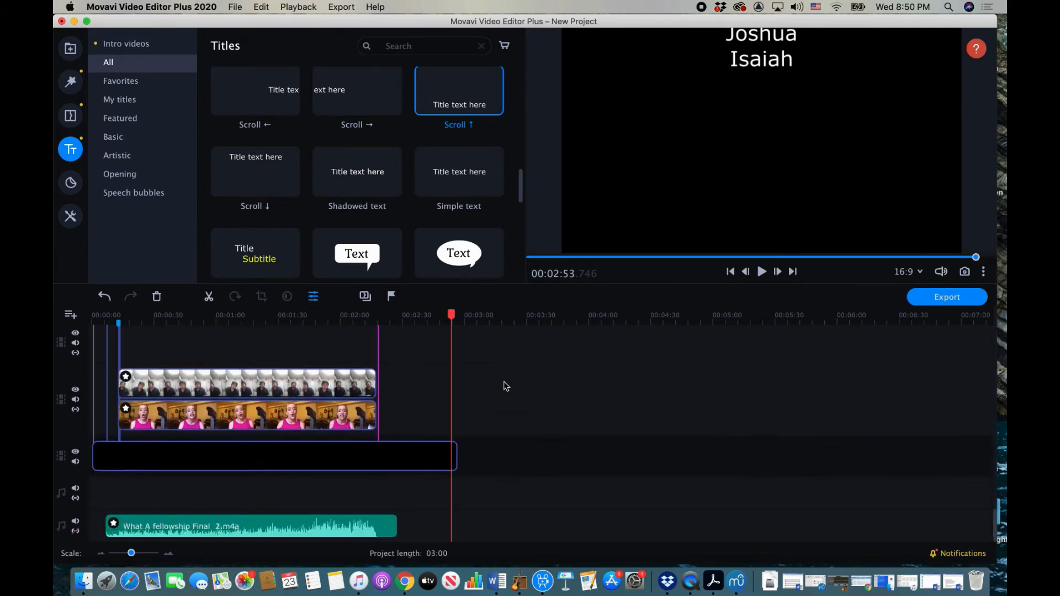
pyautogui.click(390, 524)
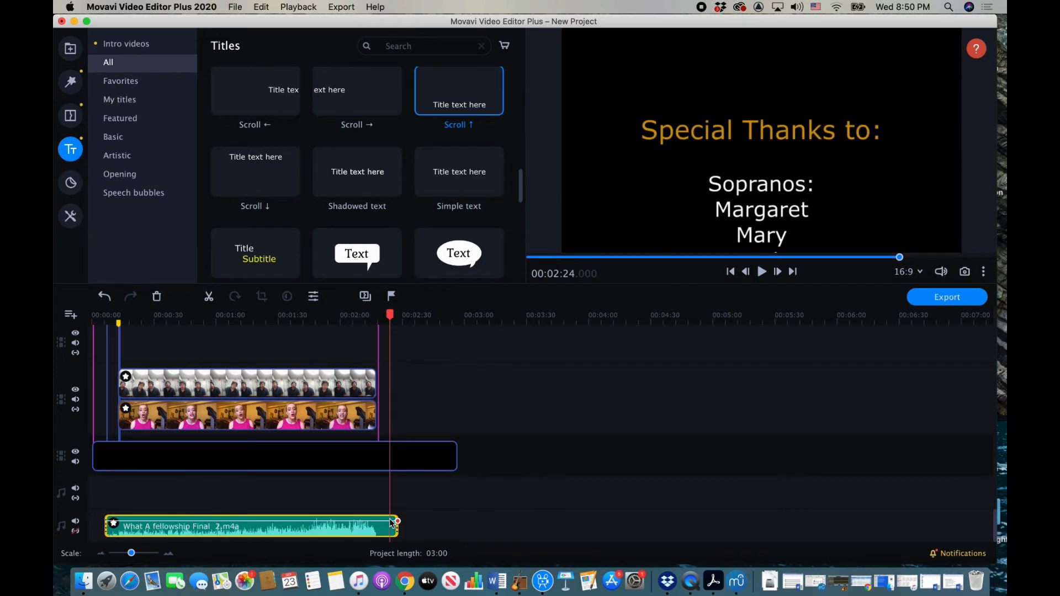
pyautogui.moveTo(396, 524); pyautogui.dragTo(383, 524)
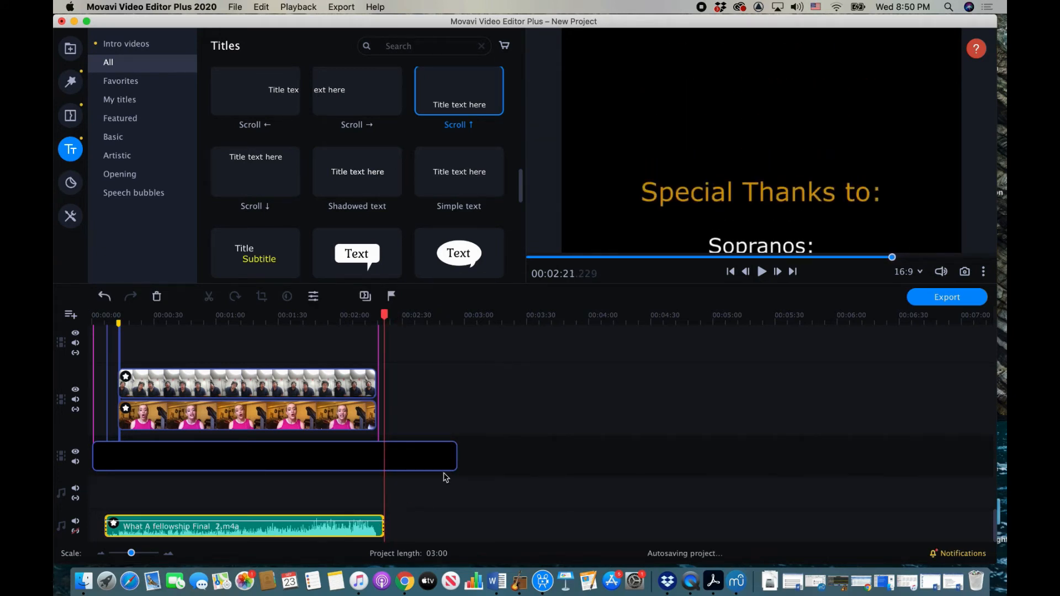
pyautogui.click(435, 455)
pyautogui.moveTo(458, 459); pyautogui.dragTo(438, 455)
# Step: Shorten the Special Thanks credits clip's end further
pyautogui.scroll(10, 438, 457)
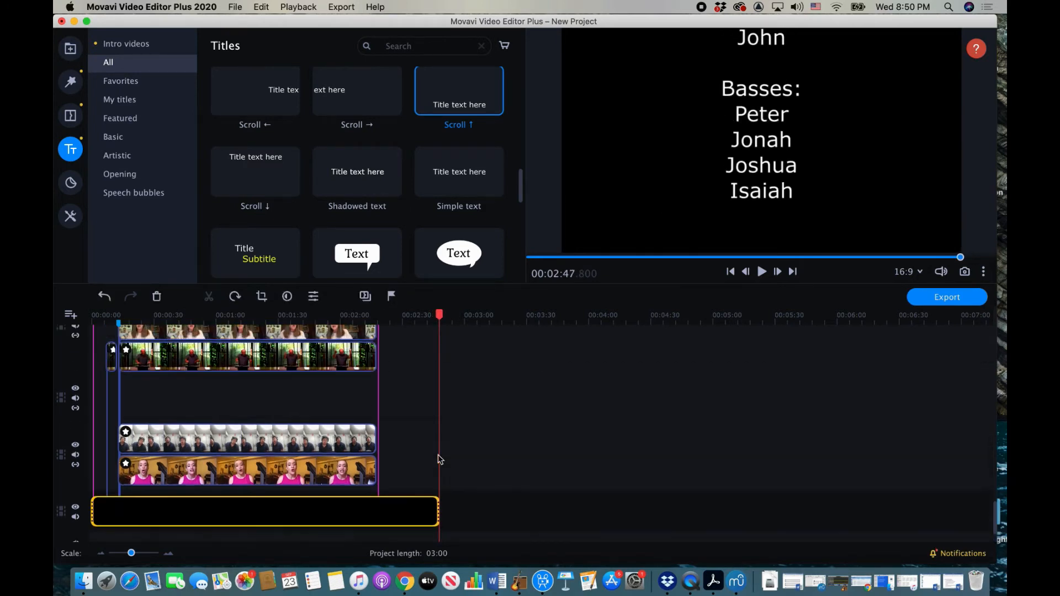
pyautogui.scroll(10, 440, 459)
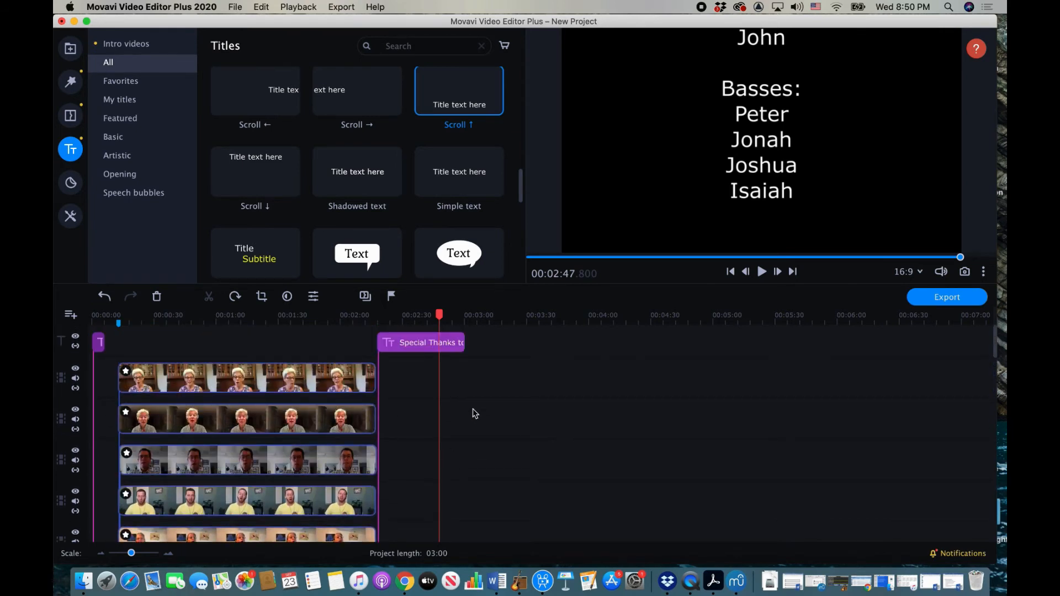
pyautogui.click(453, 345)
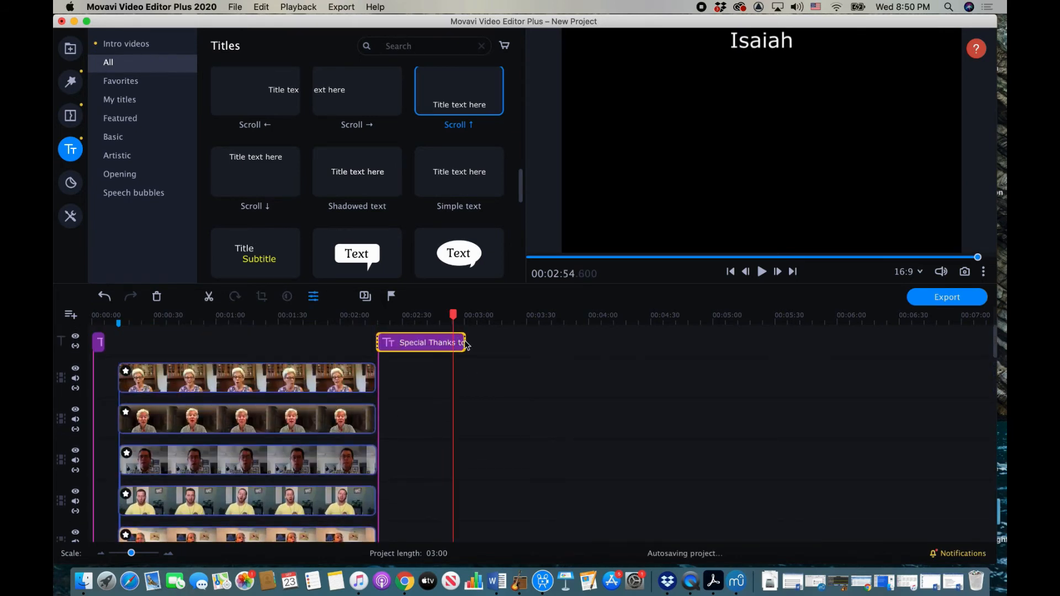
pyautogui.moveTo(466, 344); pyautogui.dragTo(454, 341)
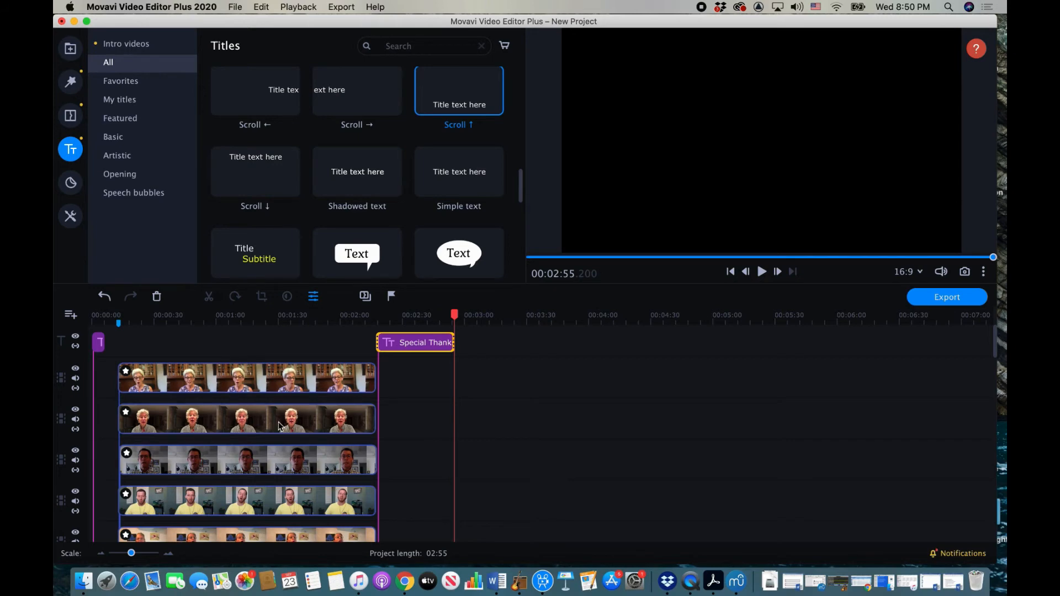
# Step: Check that every choir track ends before the credits in the 02:55 project, then open export
pyautogui.scroll(-10, 278, 425)
pyautogui.scroll(-5, 279, 424)
pyautogui.scroll(10, 278, 425)
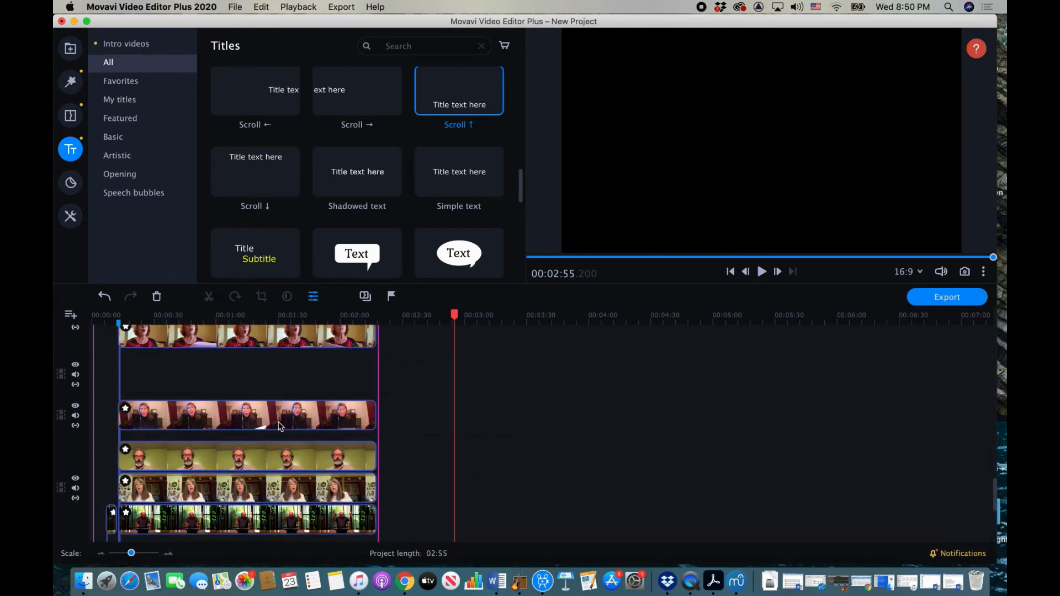
pyautogui.scroll(5, 278, 425)
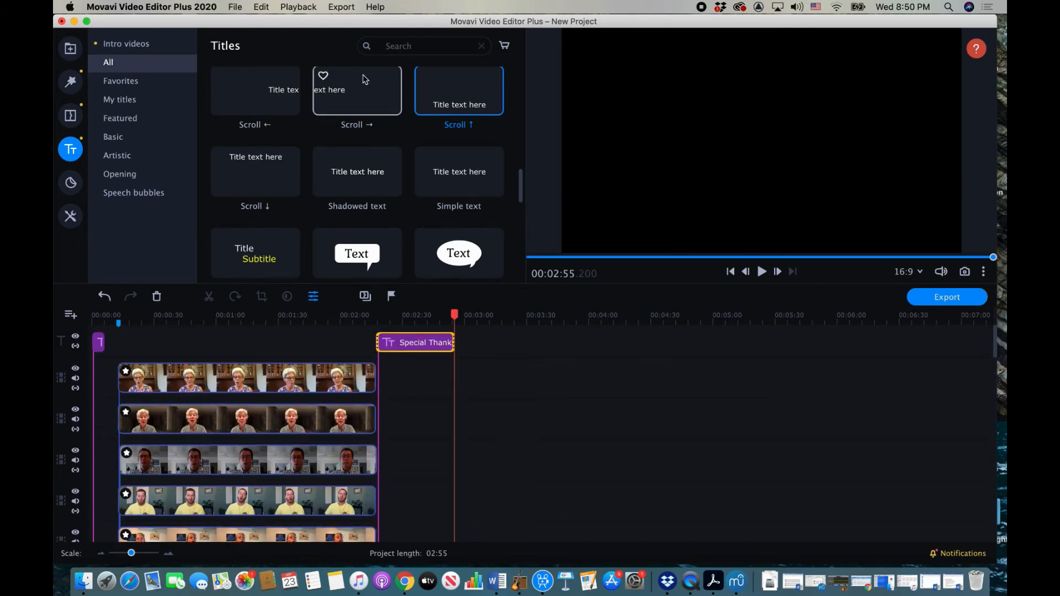
pyautogui.click(336, 8)
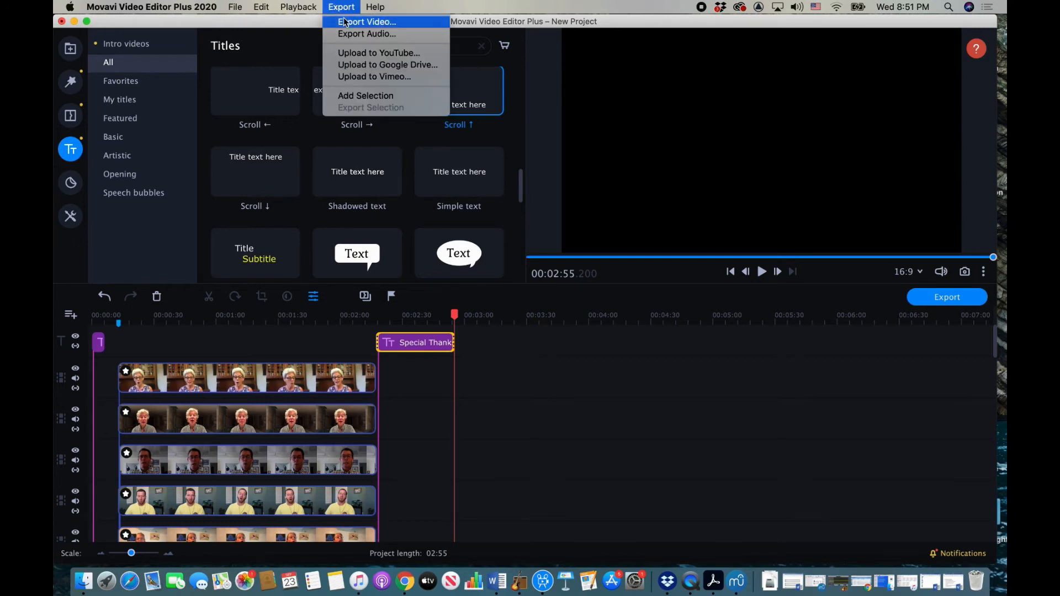
pyautogui.click(344, 22)
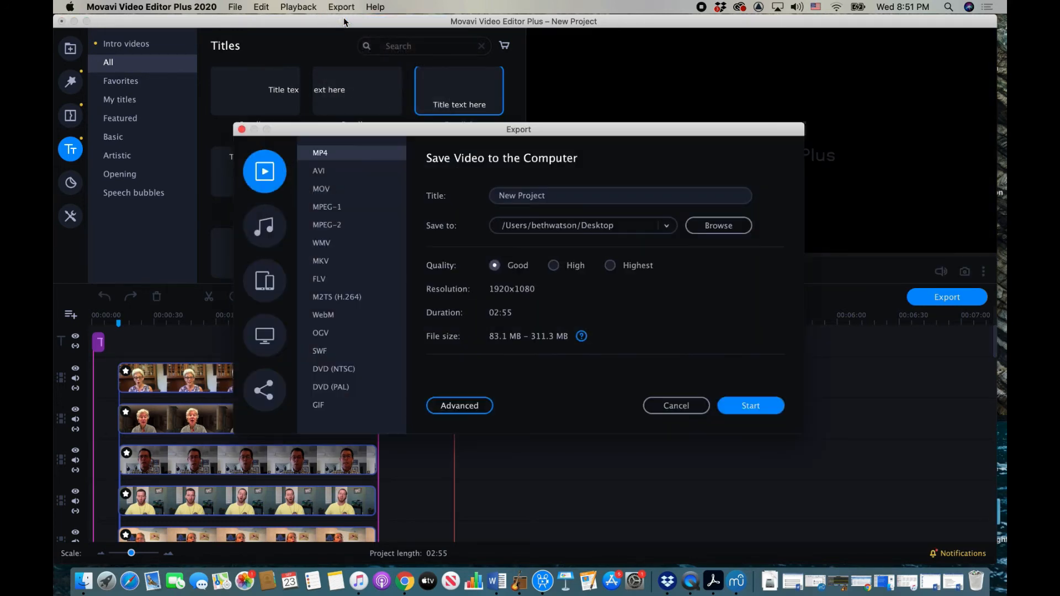
pyautogui.click(555, 193)
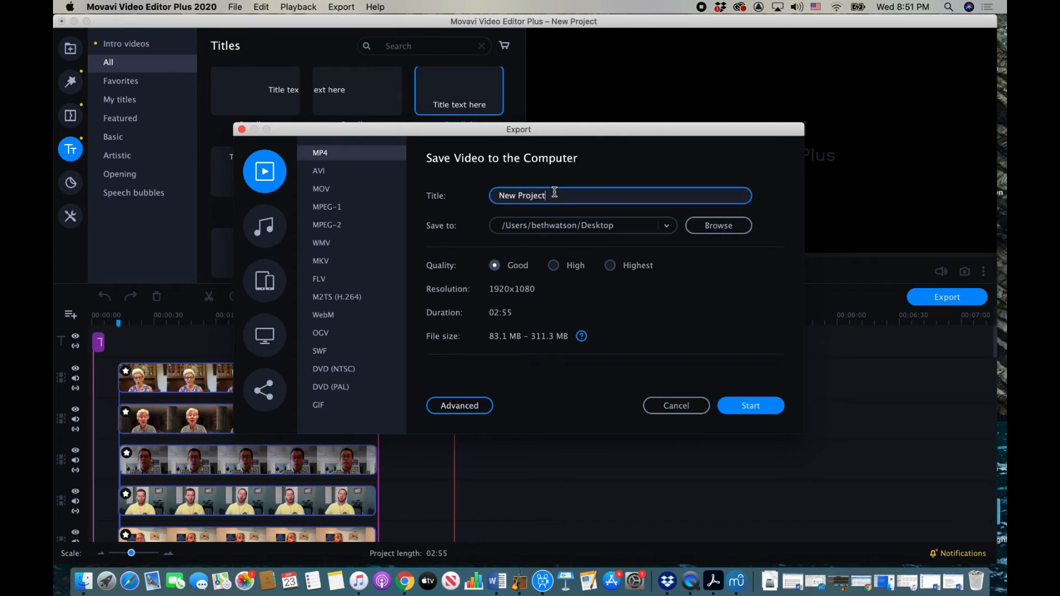
pyautogui.moveTo(555, 193); pyautogui.dragTo(488, 195)
pyautogui.write('FPC Fellowship choir')
pyautogui.click(611, 267)
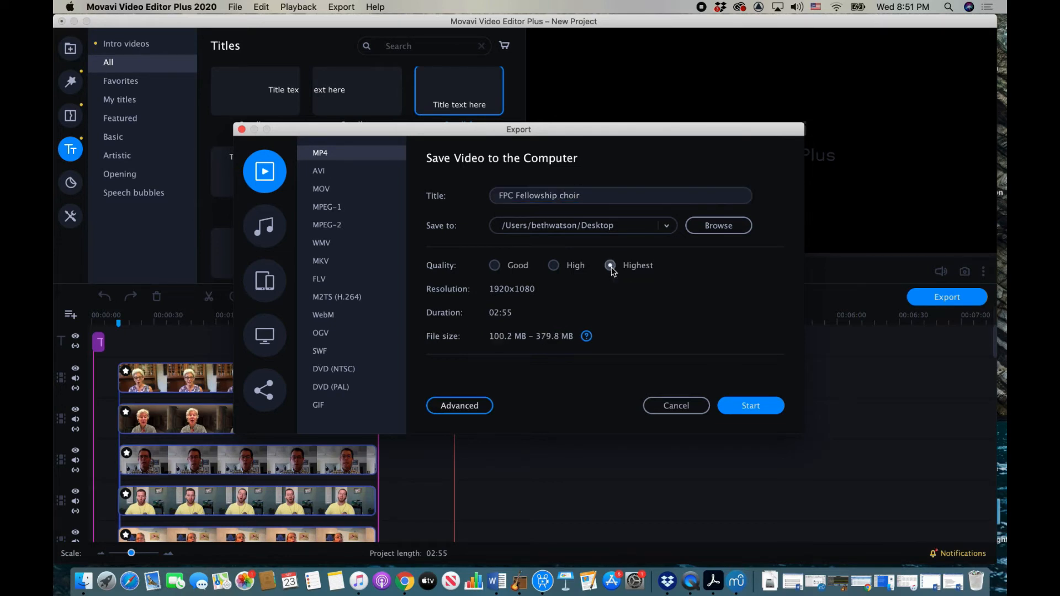
pyautogui.click(553, 266)
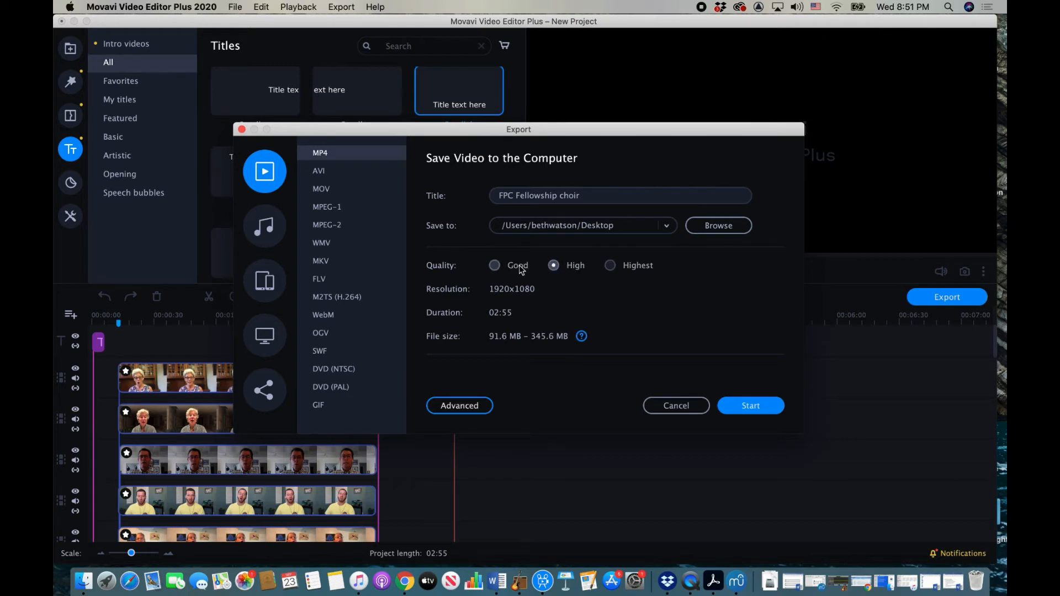
pyautogui.click(495, 266)
pyautogui.click(675, 406)
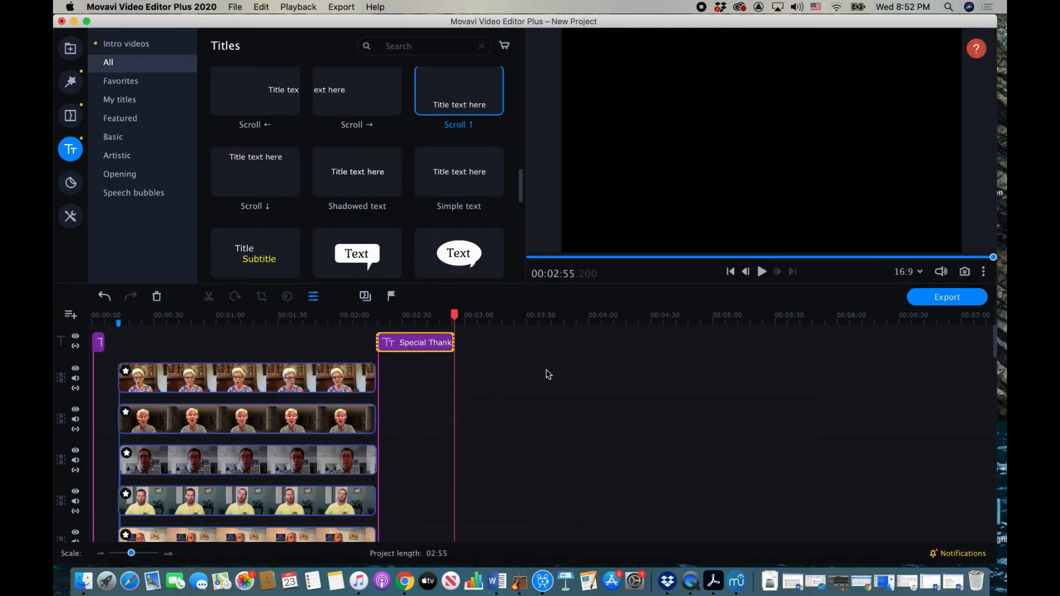
# Step: Return the playhead to 00:00 and start Full screen Preview of the project
pyautogui.click(91, 320)
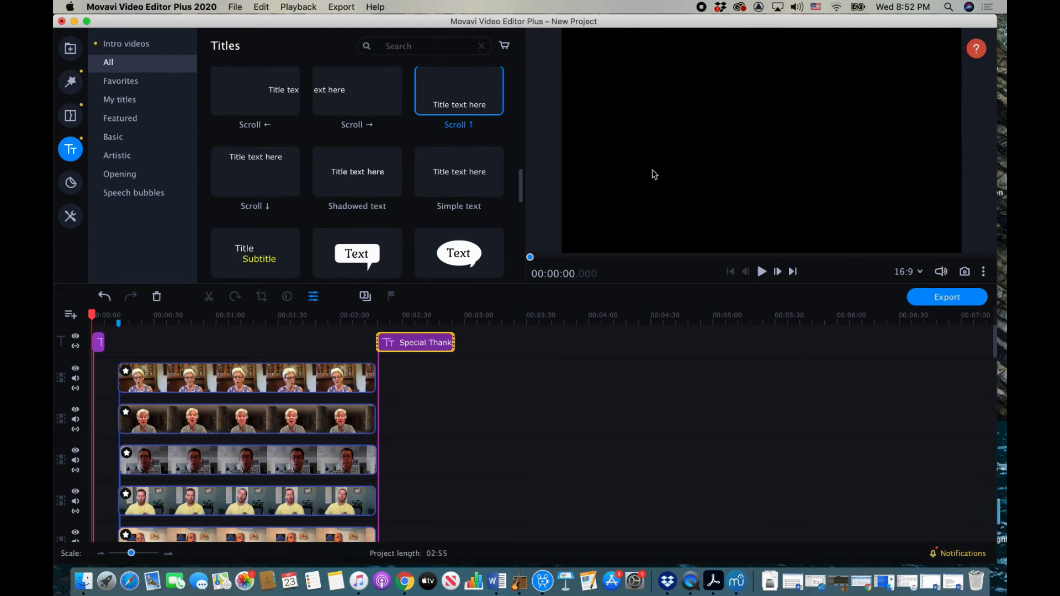
pyautogui.click(293, 6)
pyautogui.click(299, 43)
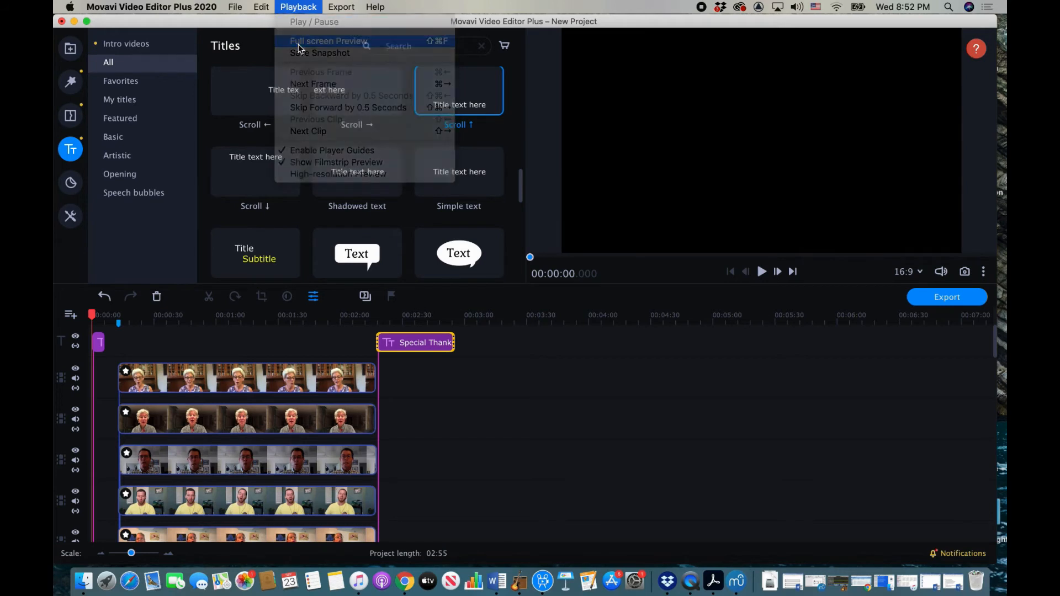
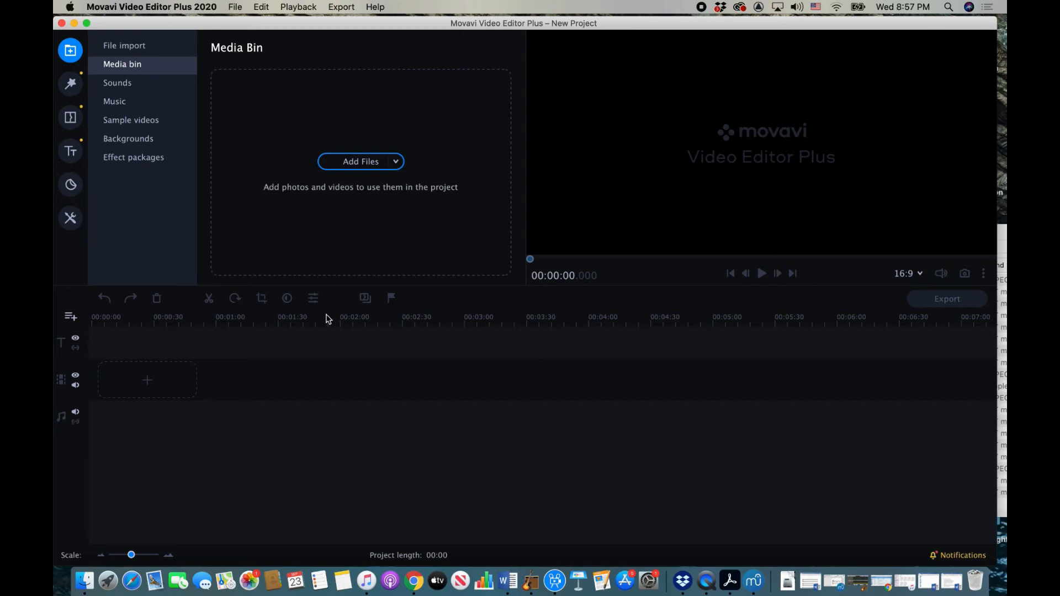
# Step: Place the Black background at the video track's start and stretch it to about 01:08
pyautogui.click(132, 138)
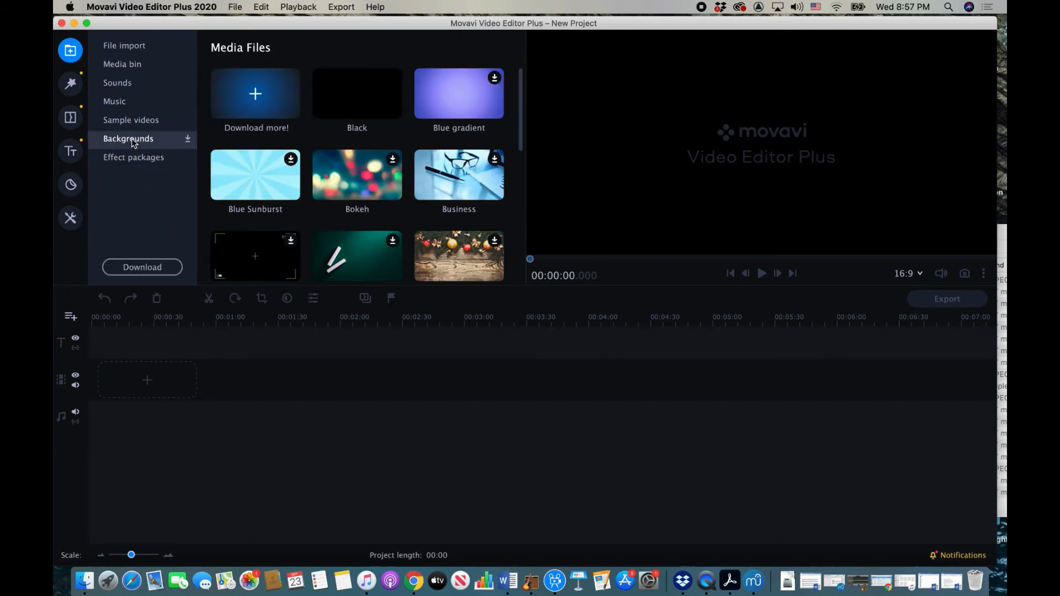
pyautogui.click(357, 104)
pyautogui.moveTo(356, 104); pyautogui.dragTo(93, 359)
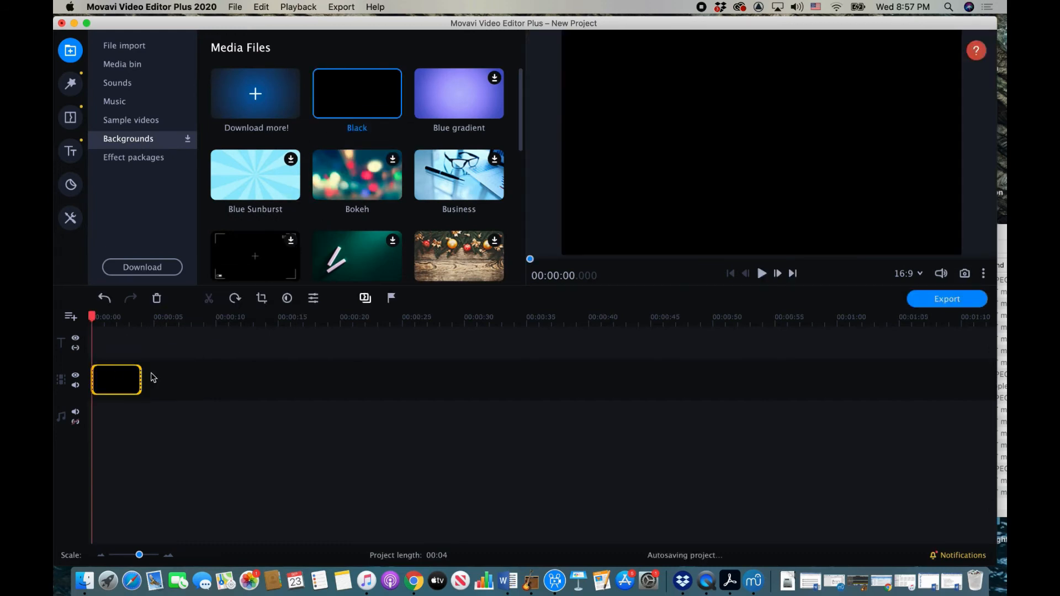
pyautogui.moveTo(140, 383); pyautogui.dragTo(945, 379)
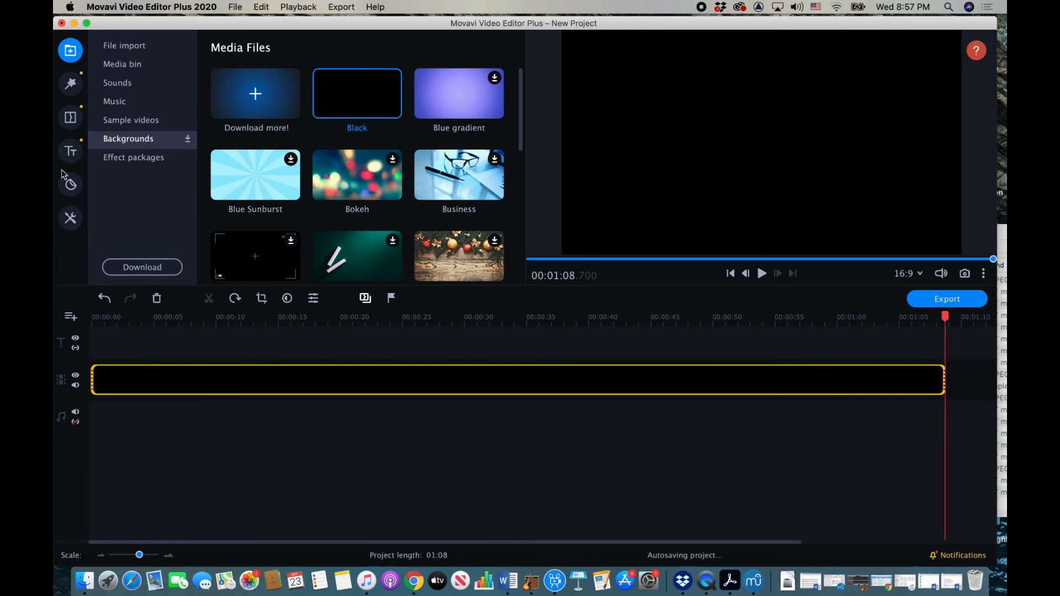
pyautogui.click(70, 152)
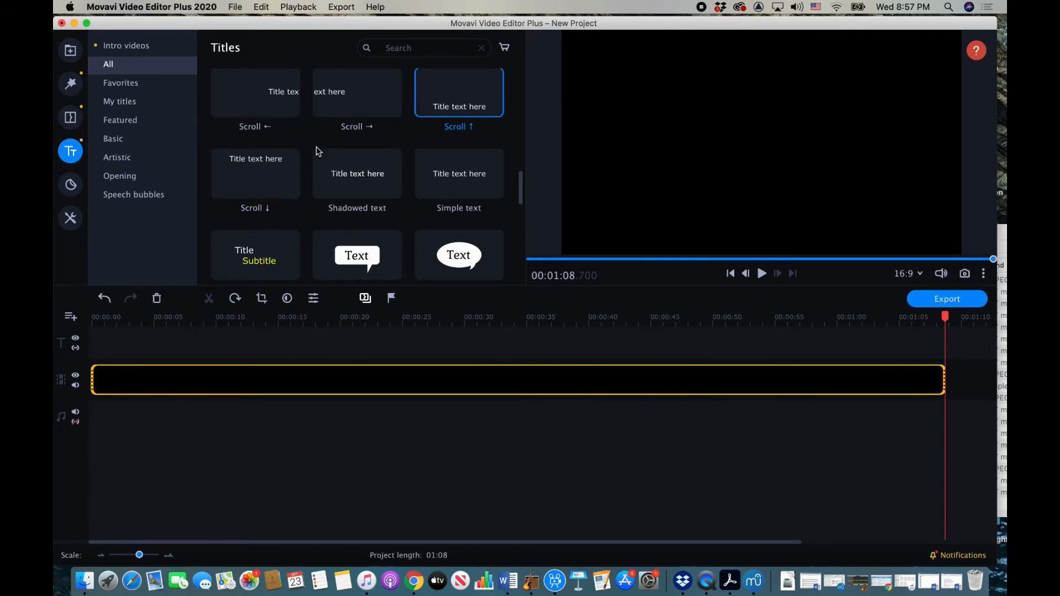
# Step: Put the Trendy circle title at the start of the title track
pyautogui.scroll(-5, 317, 148)
pyautogui.scroll(-3, 317, 150)
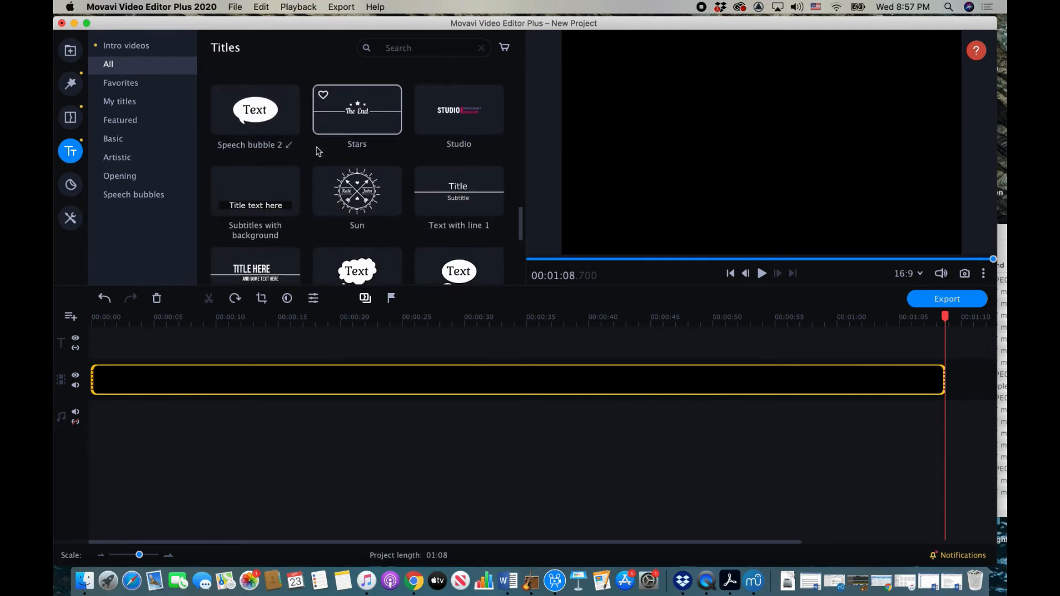
pyautogui.scroll(-5, 354, 188)
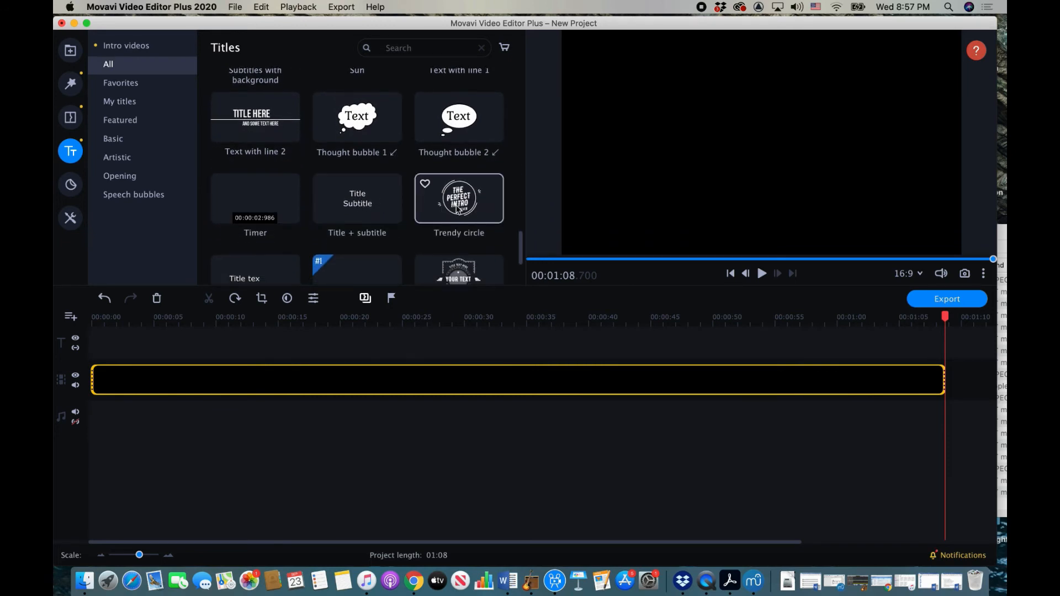
pyautogui.moveTo(457, 208); pyautogui.dragTo(91, 325)
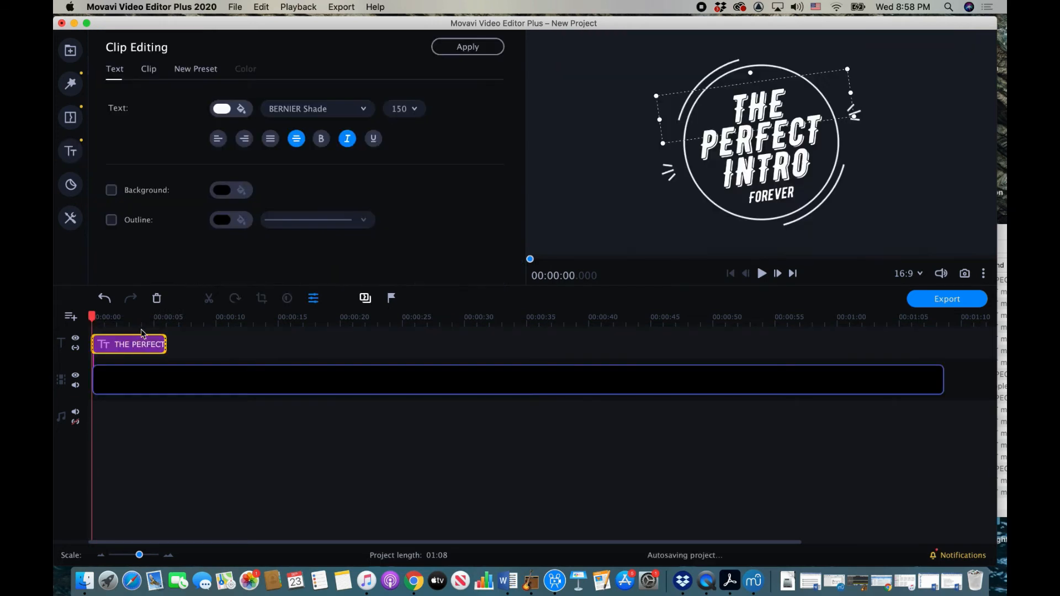
# Step: Retype the title's words so it reads I SAW THE LIGHT
pyautogui.doubleClick(774, 111)
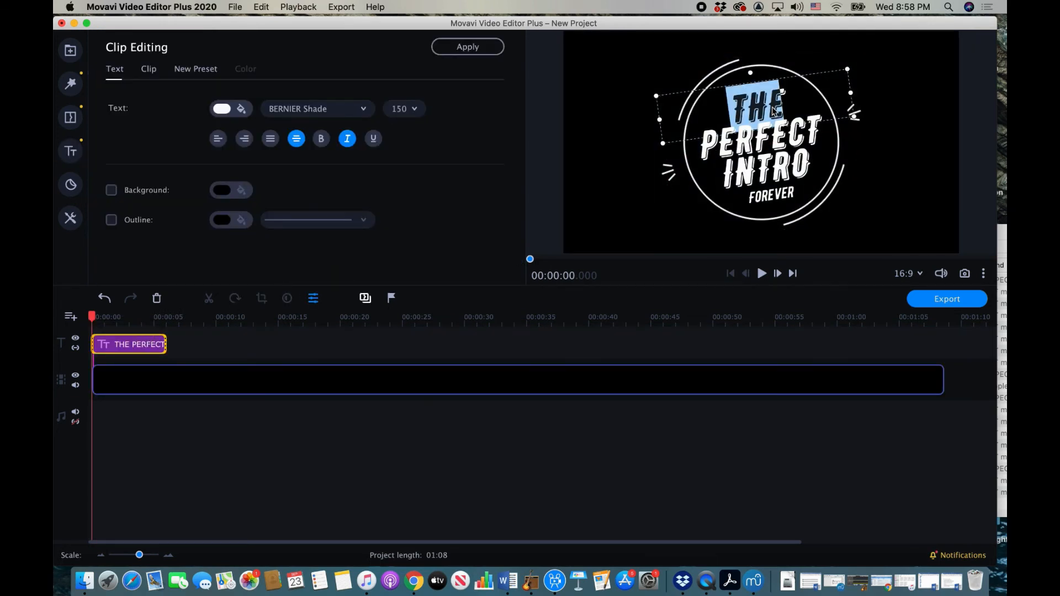
pyautogui.press('BackSpace')
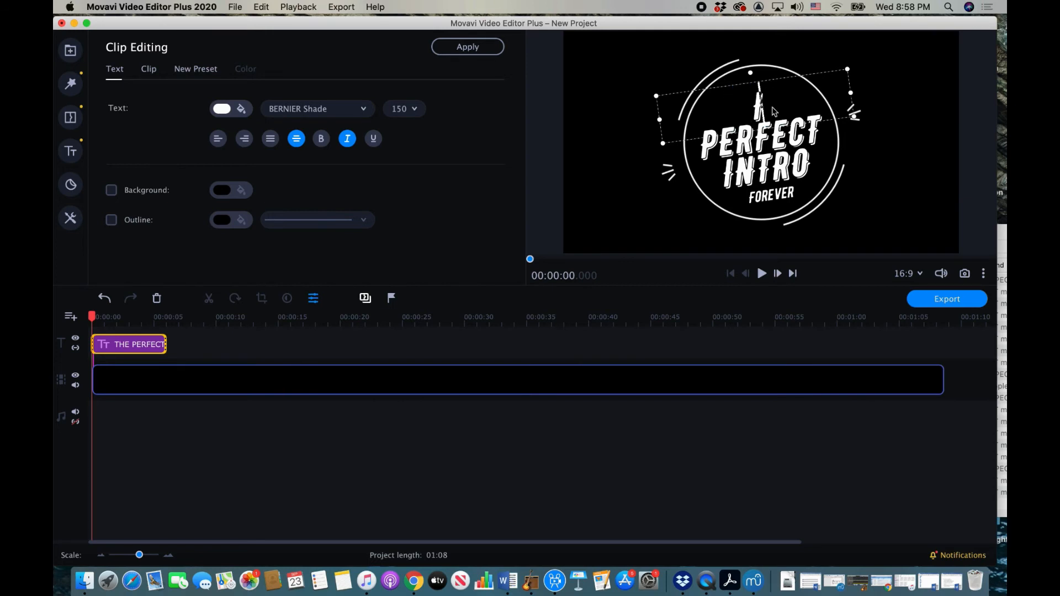
pyautogui.write('I SAW')
pyautogui.click(771, 127)
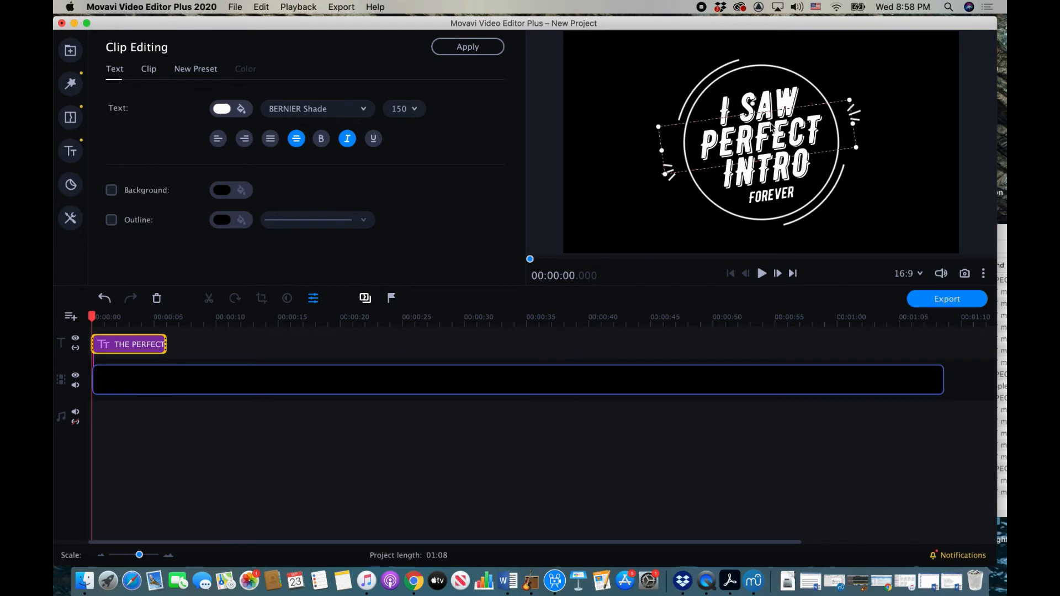
pyautogui.write('THE')
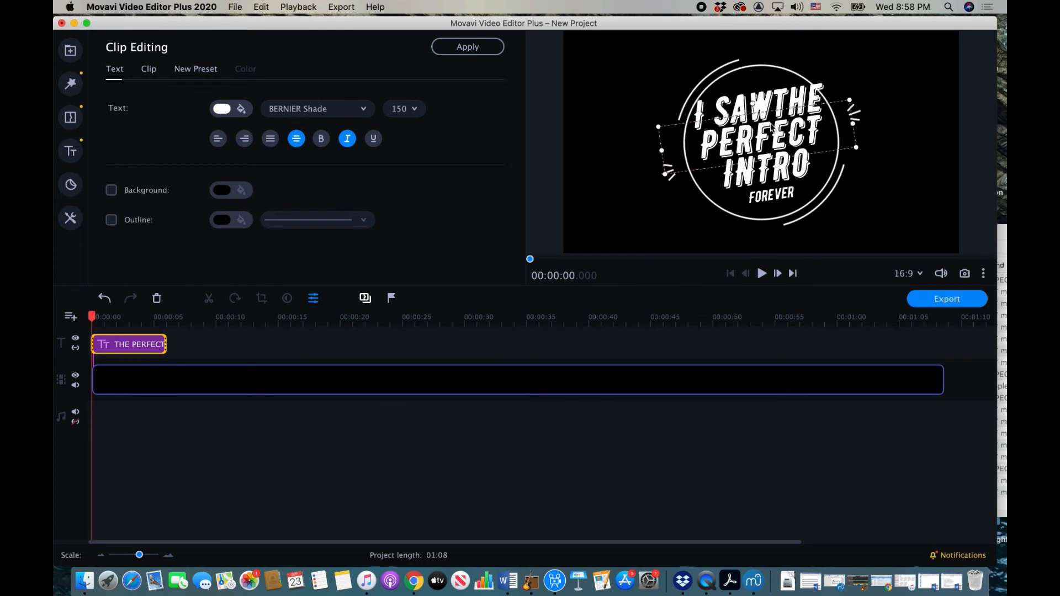
pyautogui.press('BackSpace')
pyautogui.press('BackSpace')
pyautogui.press('BackSpace')
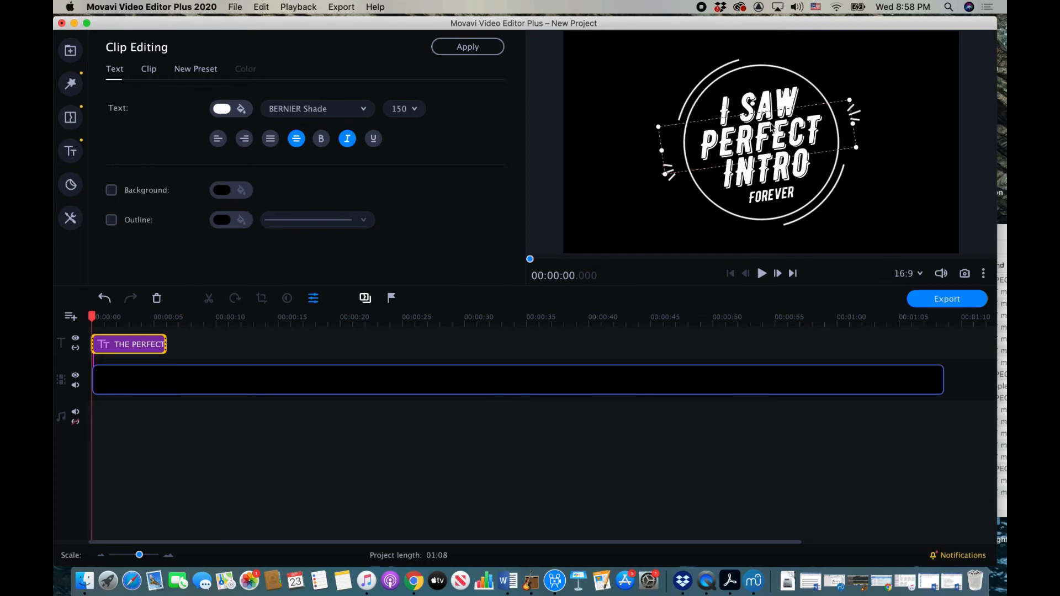
pyautogui.click(764, 136)
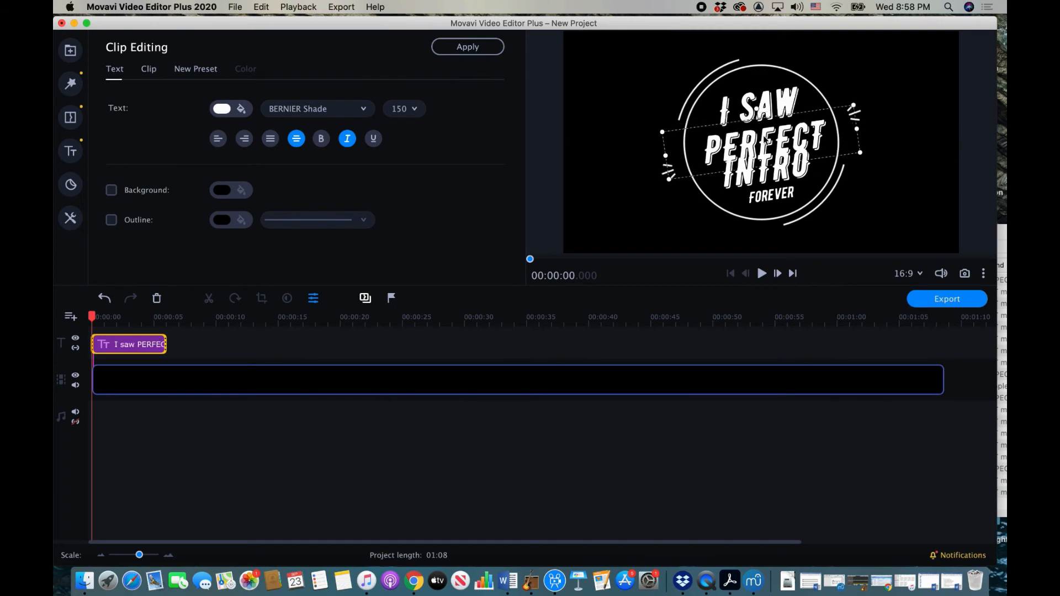
pyautogui.doubleClick(817, 132)
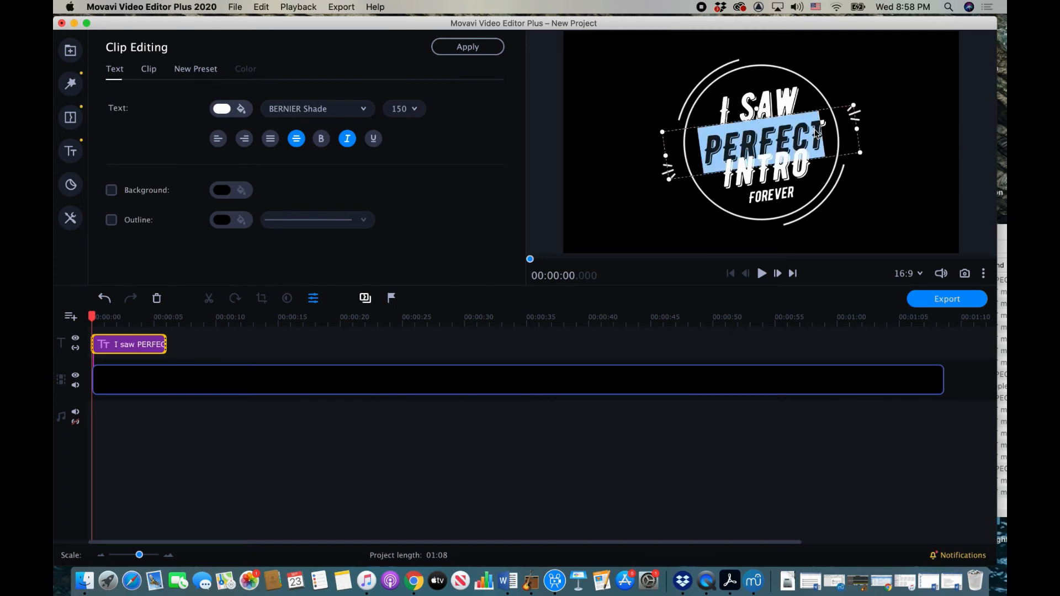
pyautogui.write('THE')
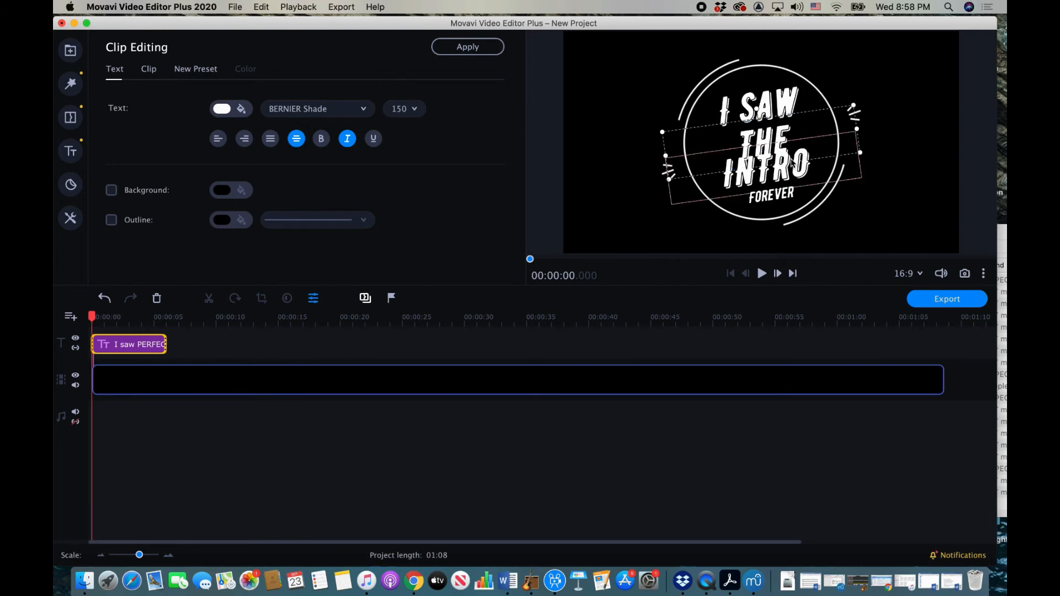
pyautogui.doubleClick(793, 162)
pyautogui.write('Light')
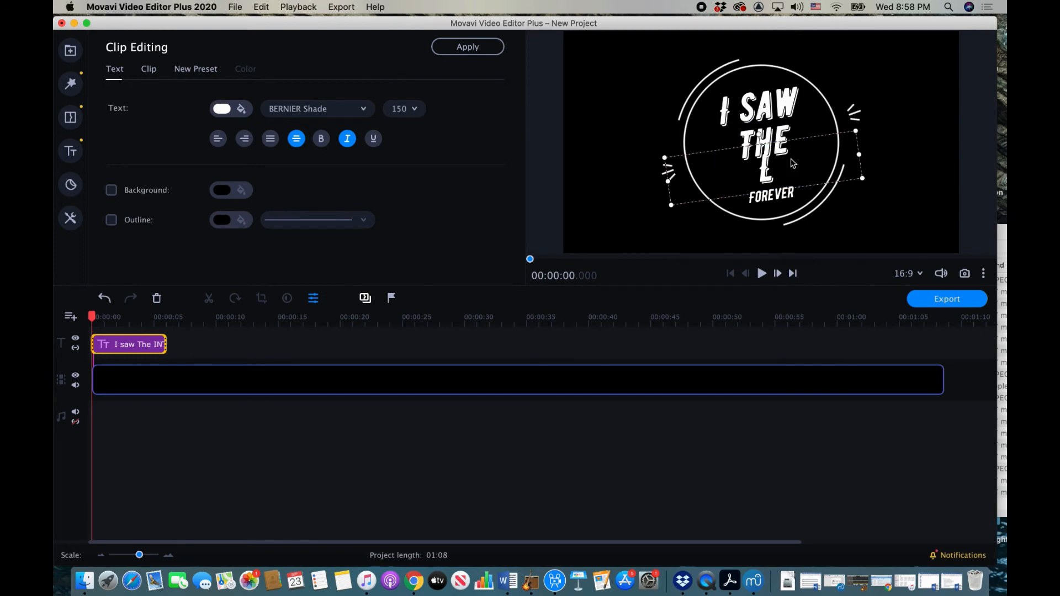
# Step: Delete FOREVER, nudge the LIGHT line down, and trim the title to about five seconds
pyautogui.click(784, 194)
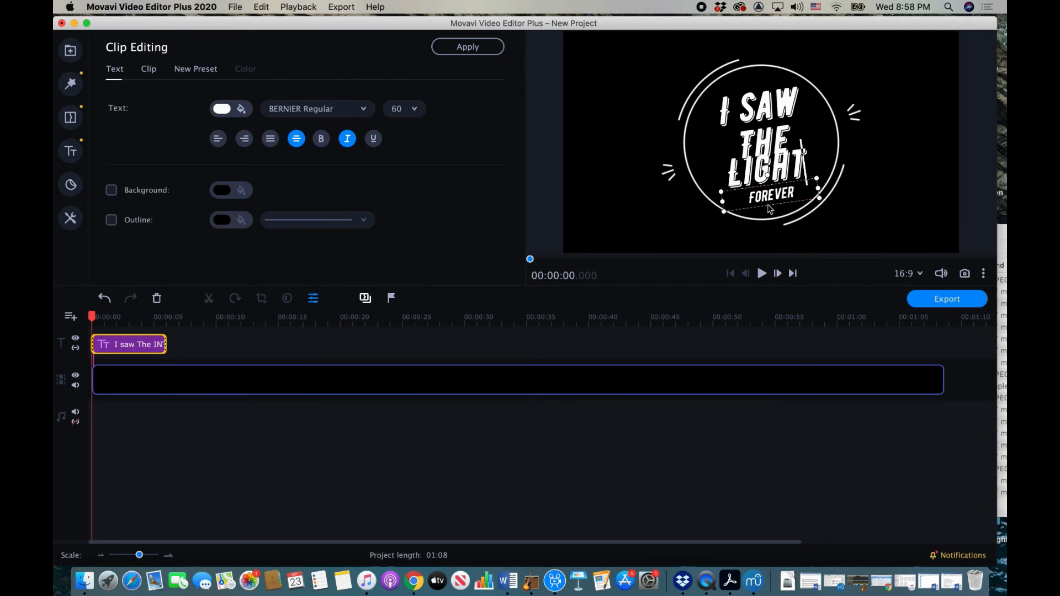
pyautogui.doubleClick(771, 198)
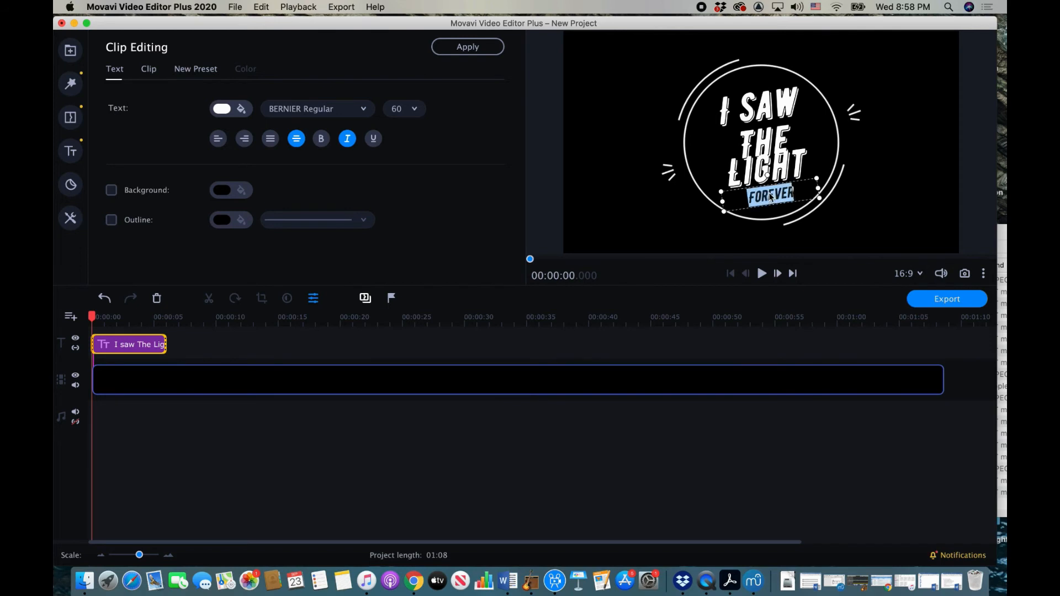
pyautogui.press('BackSpace')
pyautogui.moveTo(781, 159); pyautogui.dragTo(784, 171)
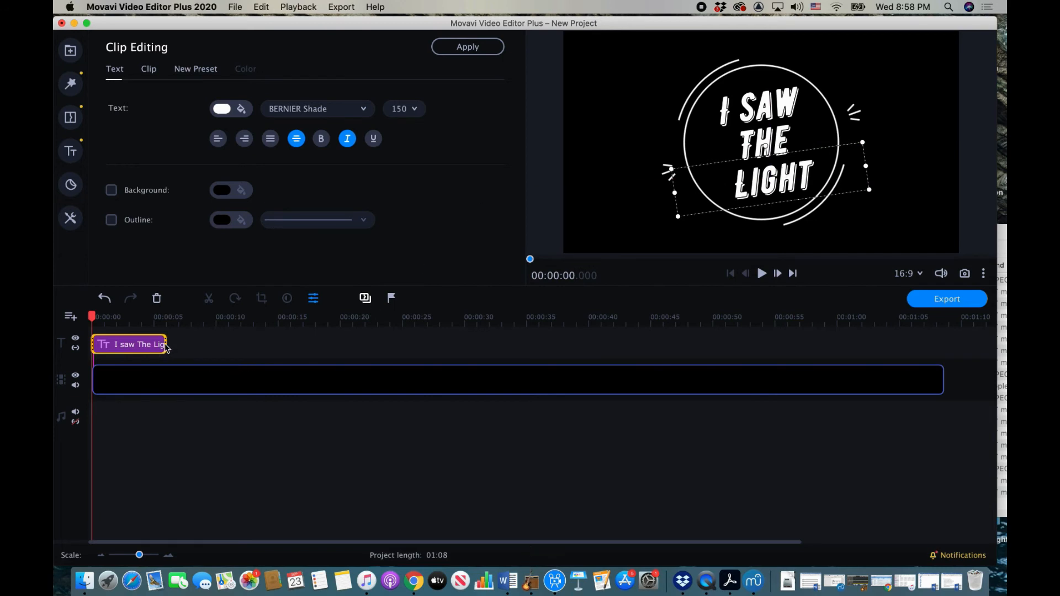
pyautogui.moveTo(164, 345); pyautogui.dragTo(157, 344)
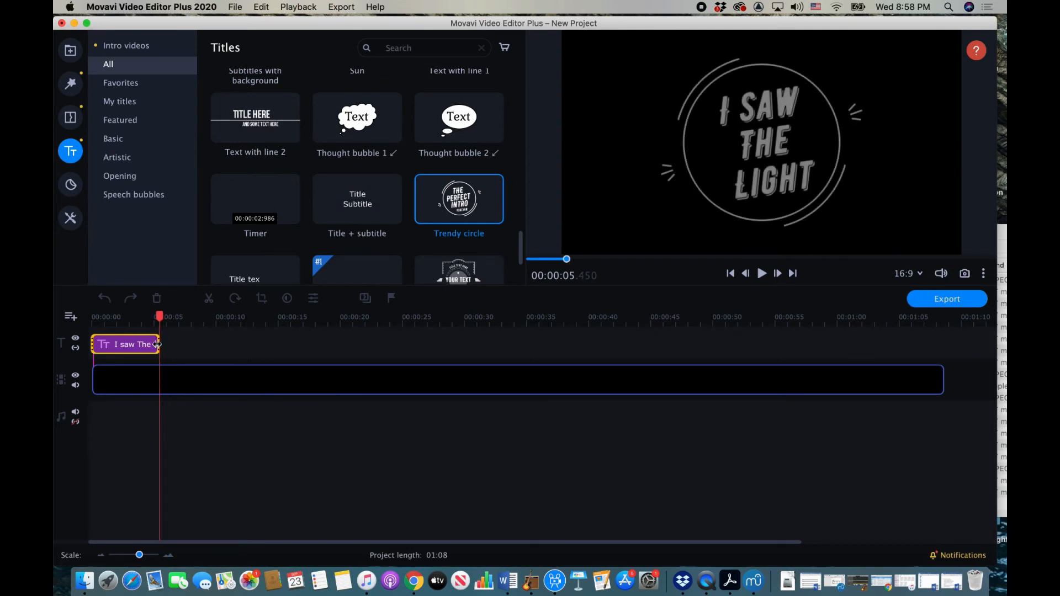
# Step: Show the project's media bin in the import panel
pyautogui.click(70, 318)
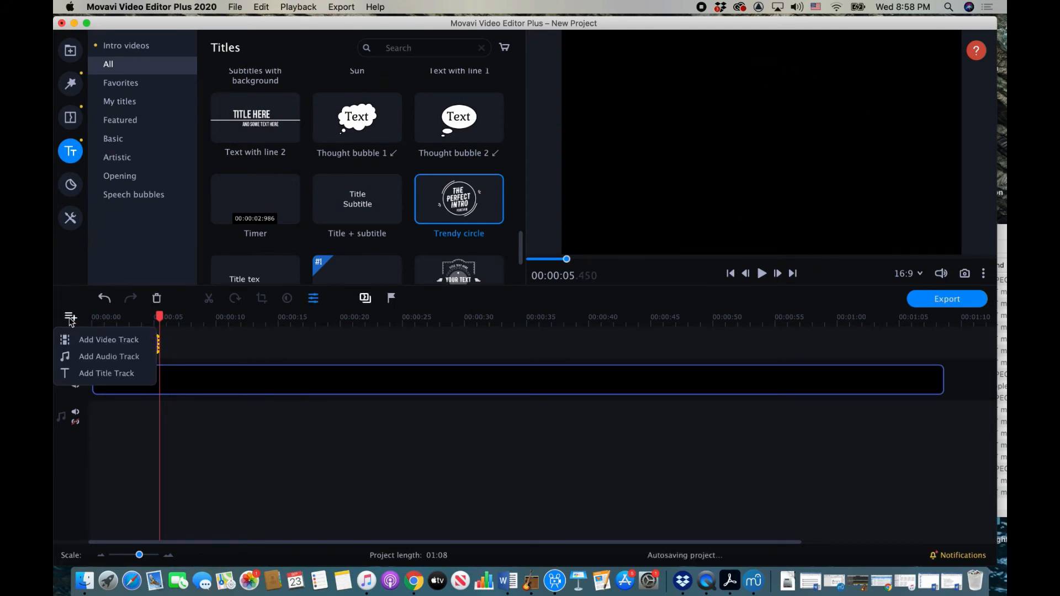
pyautogui.click(70, 53)
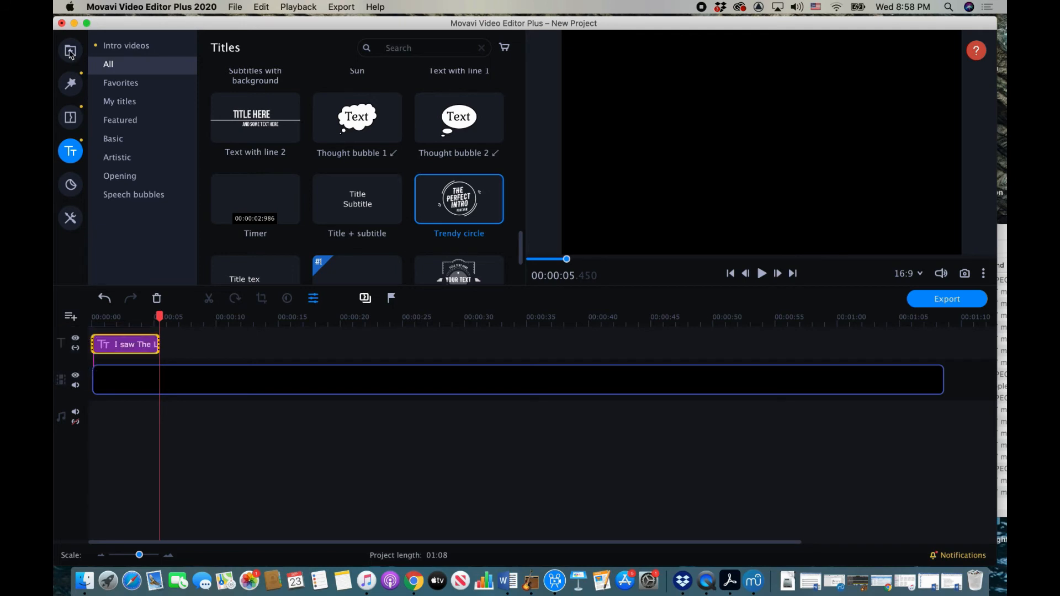
pyautogui.click(70, 53)
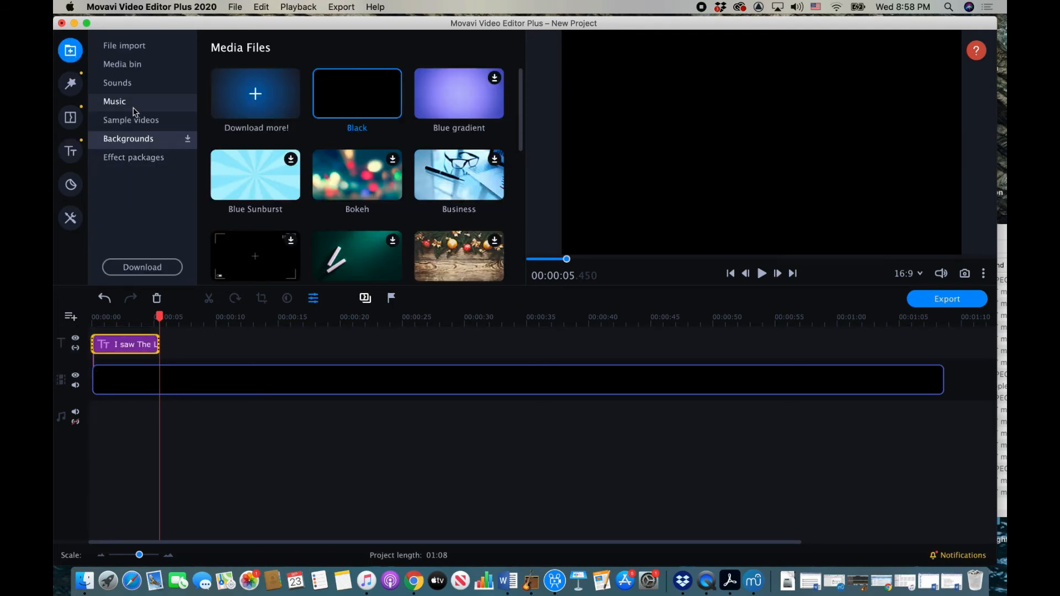
pyautogui.click(127, 65)
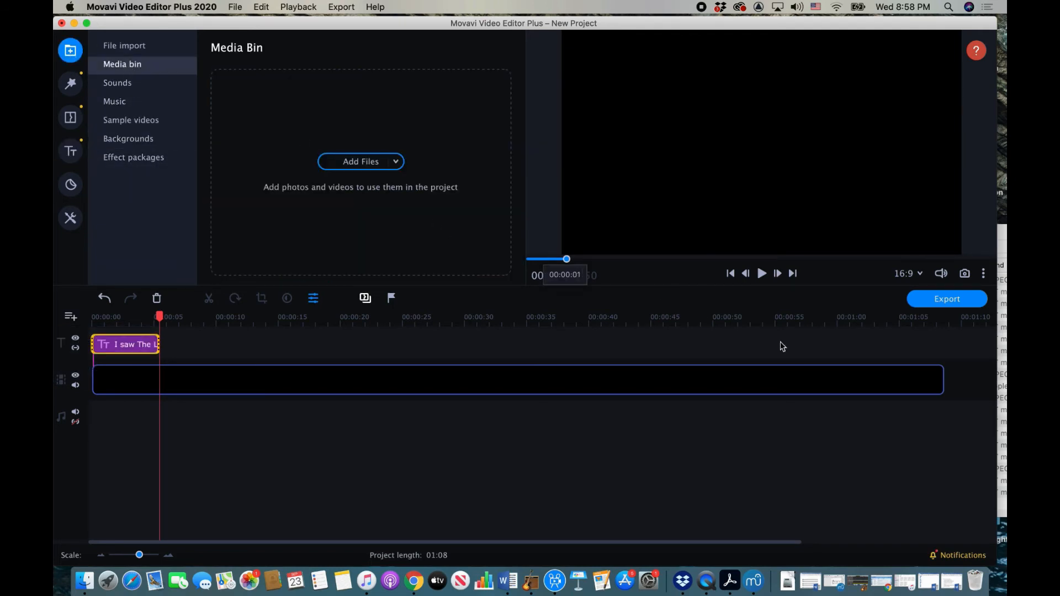
# Step: Import Bass B Man.mp4 through Teresa.MOV (19 files) from the I Saw the Light folder, then close it
pyautogui.click(1002, 429)
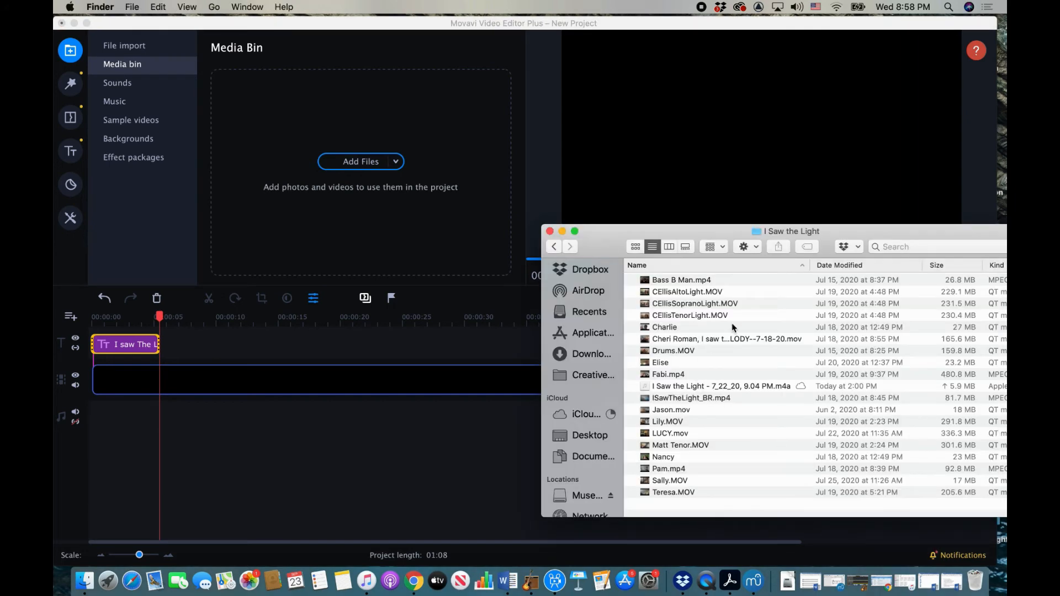
pyautogui.click(670, 282)
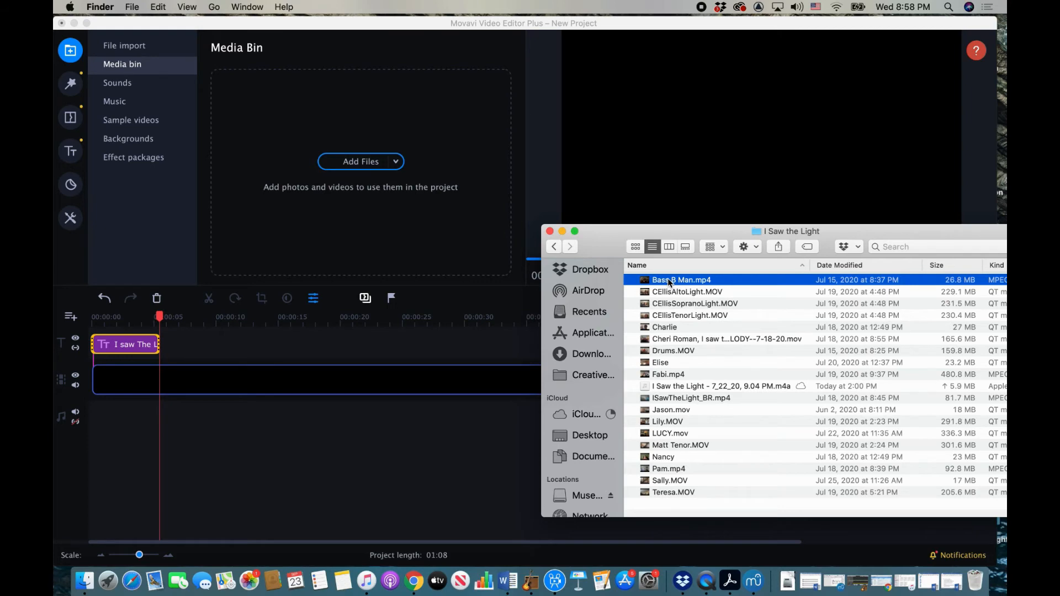
pyautogui.keyDown('shift'); pyautogui.click(669, 492); pyautogui.keyUp('shift')
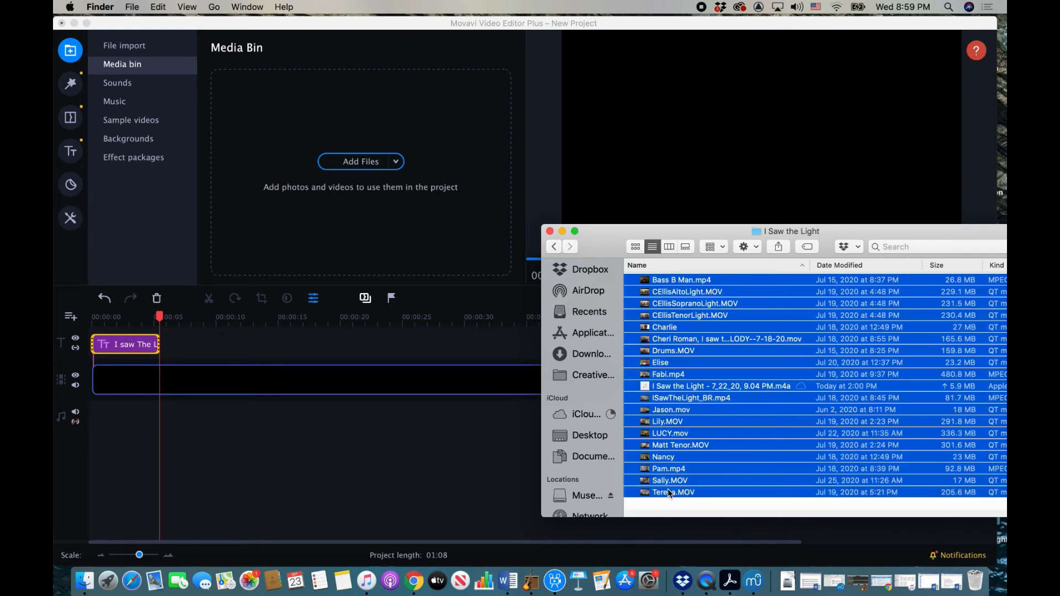
pyautogui.moveTo(721, 354); pyautogui.dragTo(315, 124)
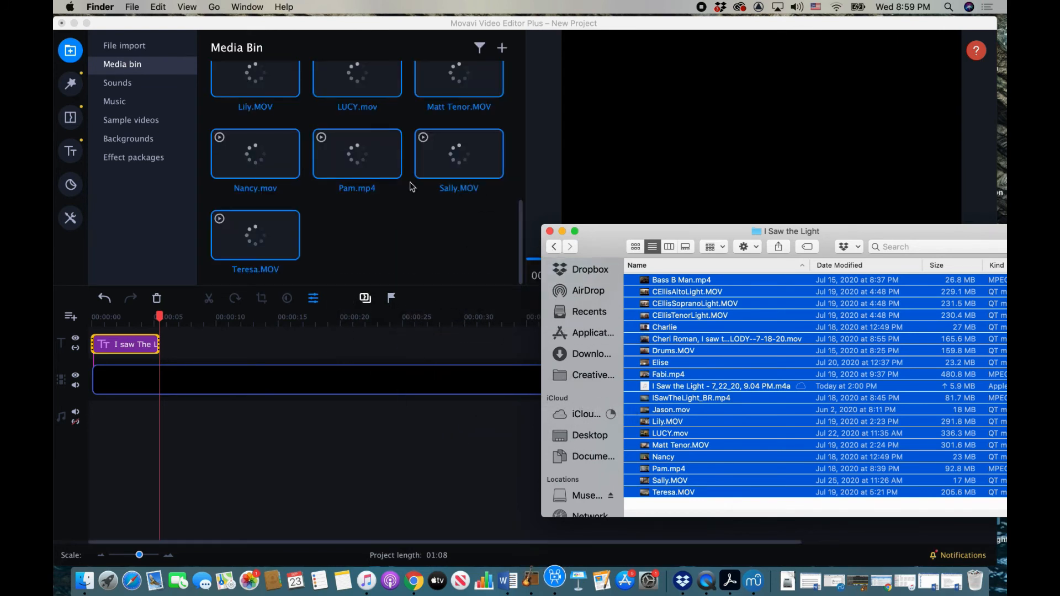
pyautogui.click(550, 232)
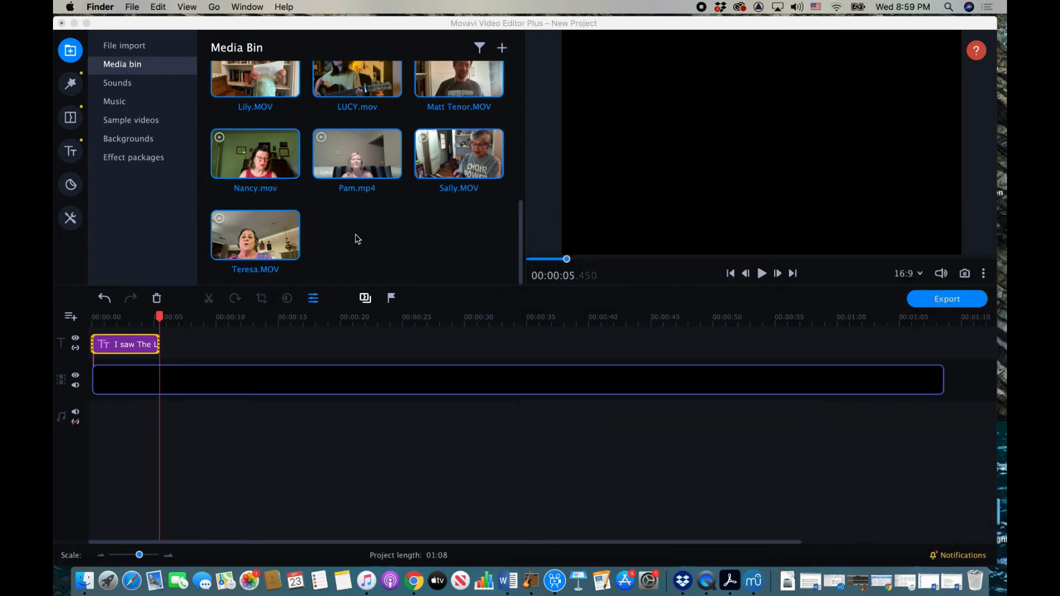
# Step: Add three more empty video tracks to the timeline
pyautogui.click(77, 331)
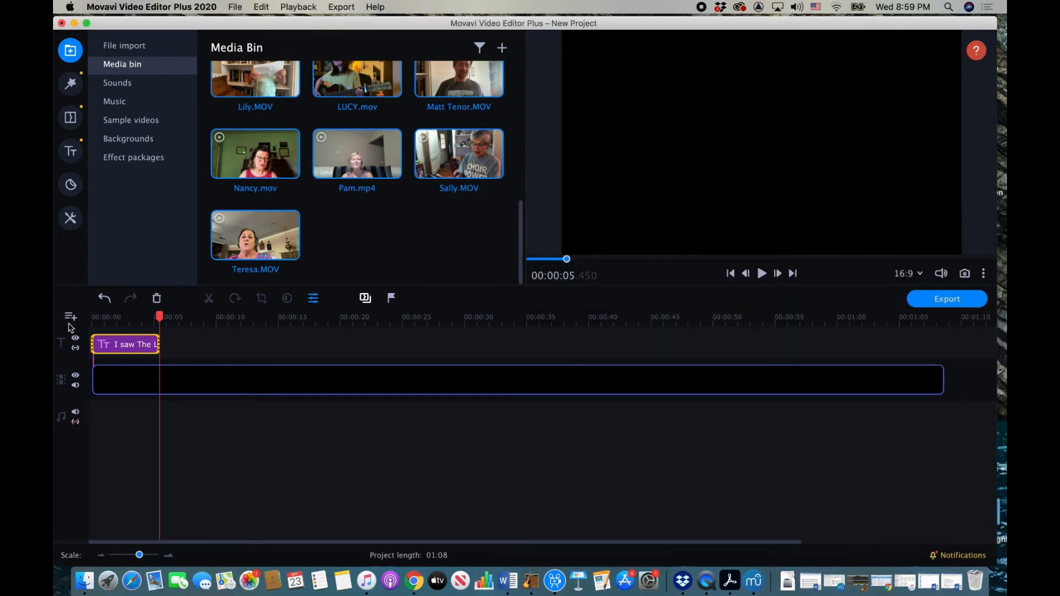
pyautogui.click(71, 319)
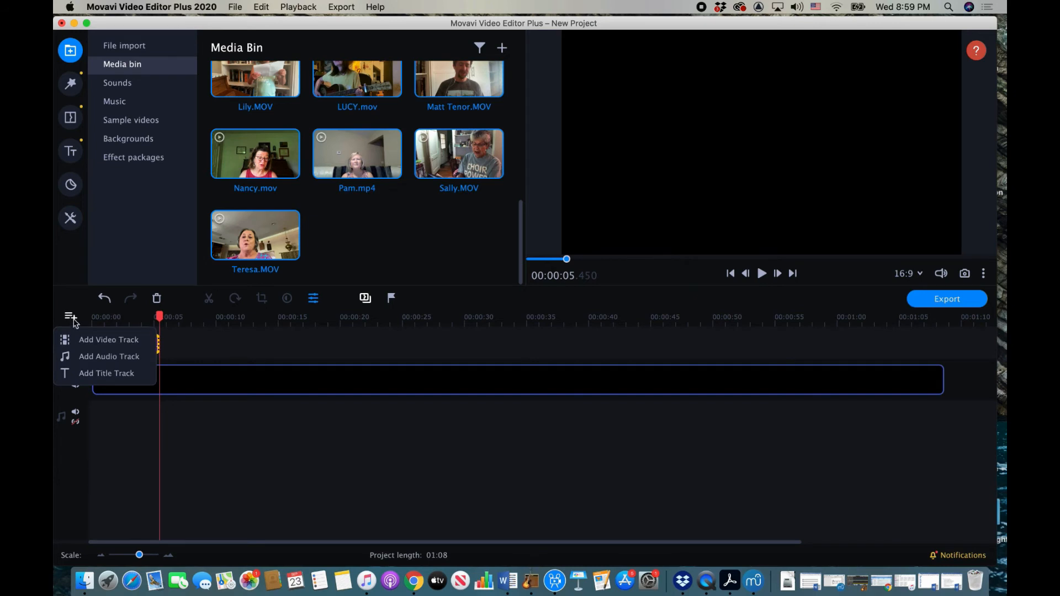
pyautogui.click(82, 341)
pyautogui.click(71, 316)
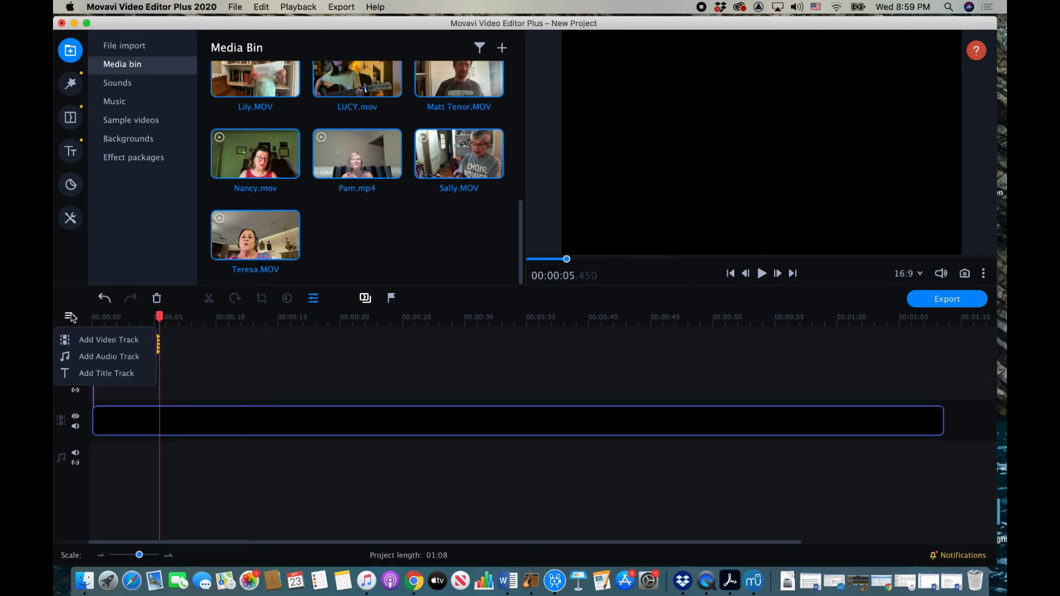
pyautogui.click(81, 342)
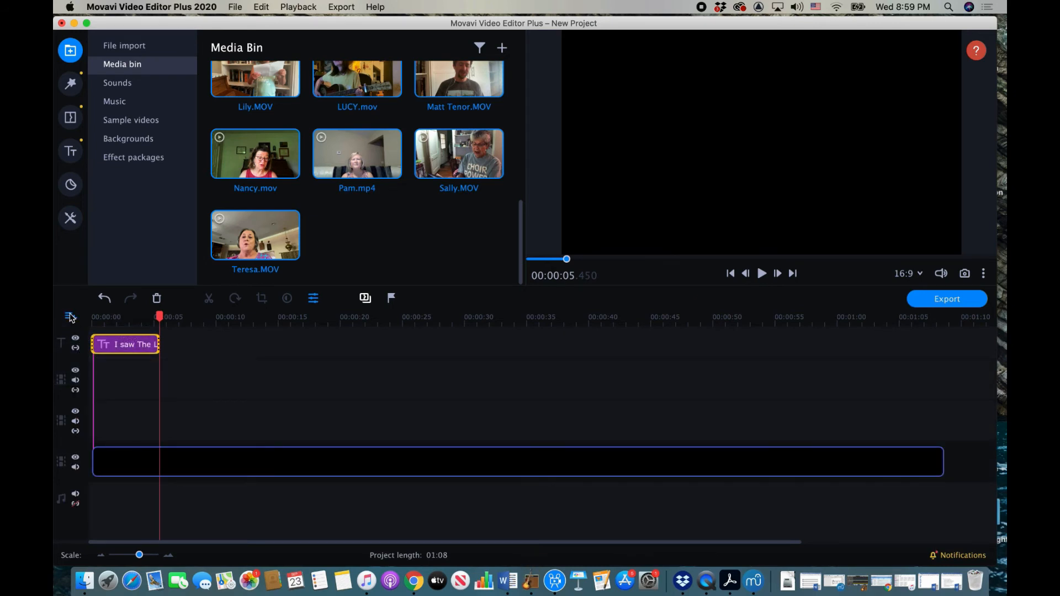
pyautogui.click(71, 317)
pyautogui.click(81, 342)
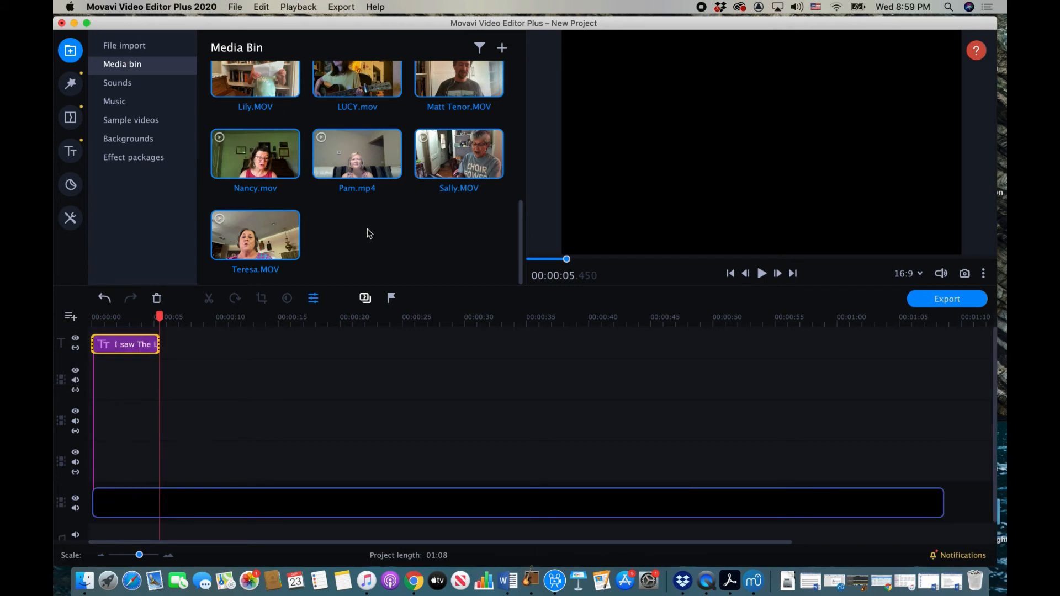
pyautogui.scroll(6, 370, 233)
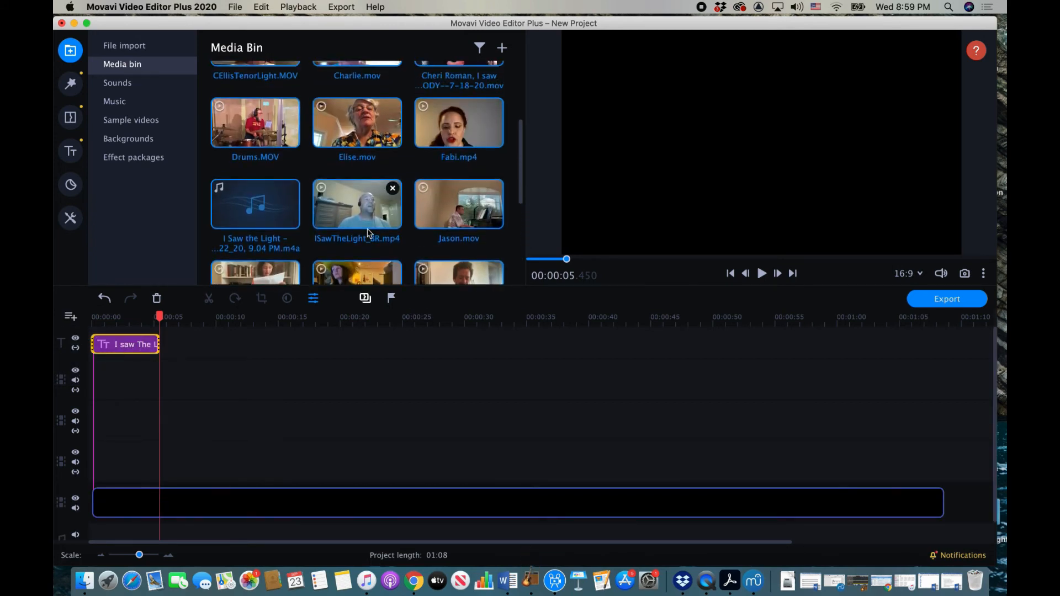
pyautogui.scroll(-1, 329, 404)
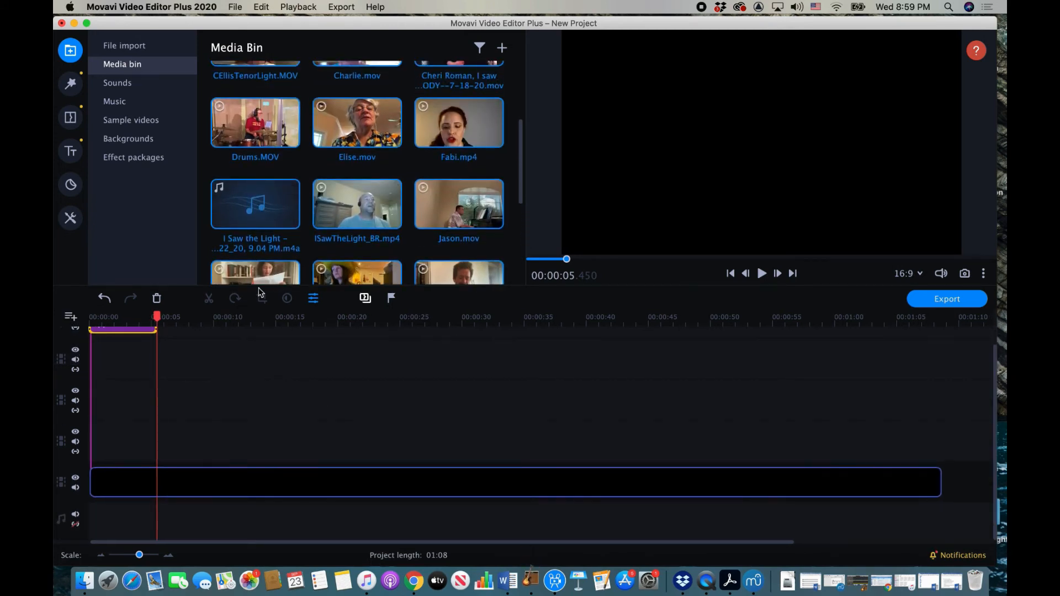
# Step: Undo the wrongly dropped stage clip and put the I Saw the Light song on the audio track
pyautogui.moveTo(277, 210); pyautogui.dragTo(154, 512)
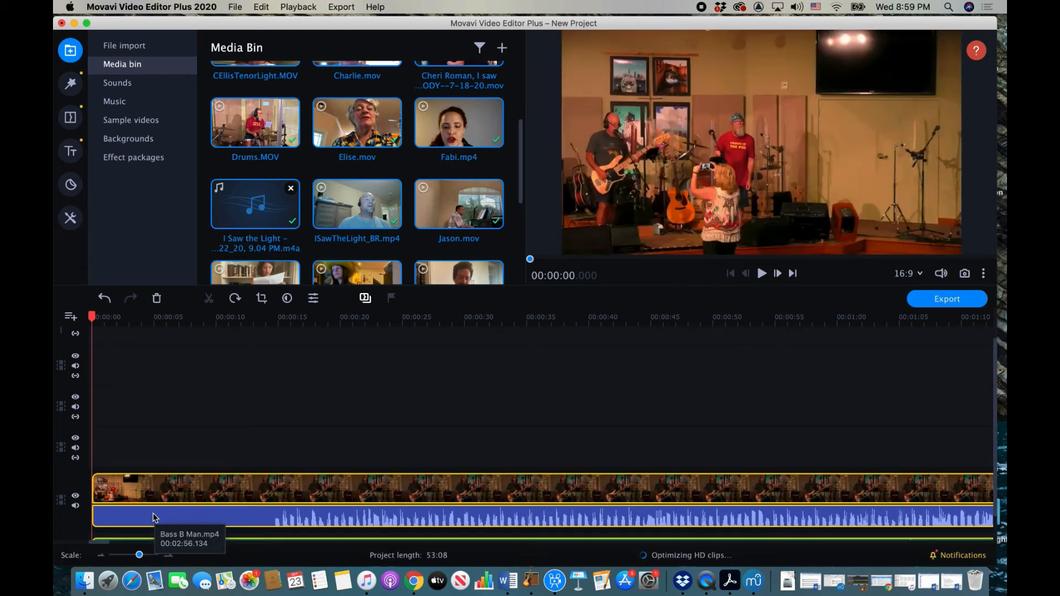
pyautogui.click(259, 7)
pyautogui.click(268, 22)
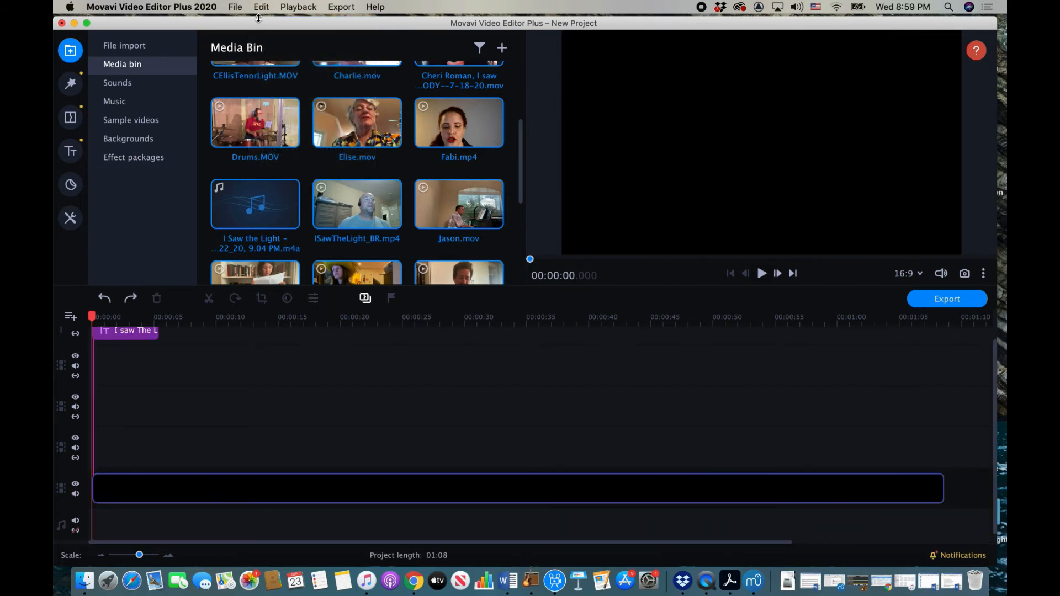
pyautogui.click(310, 175)
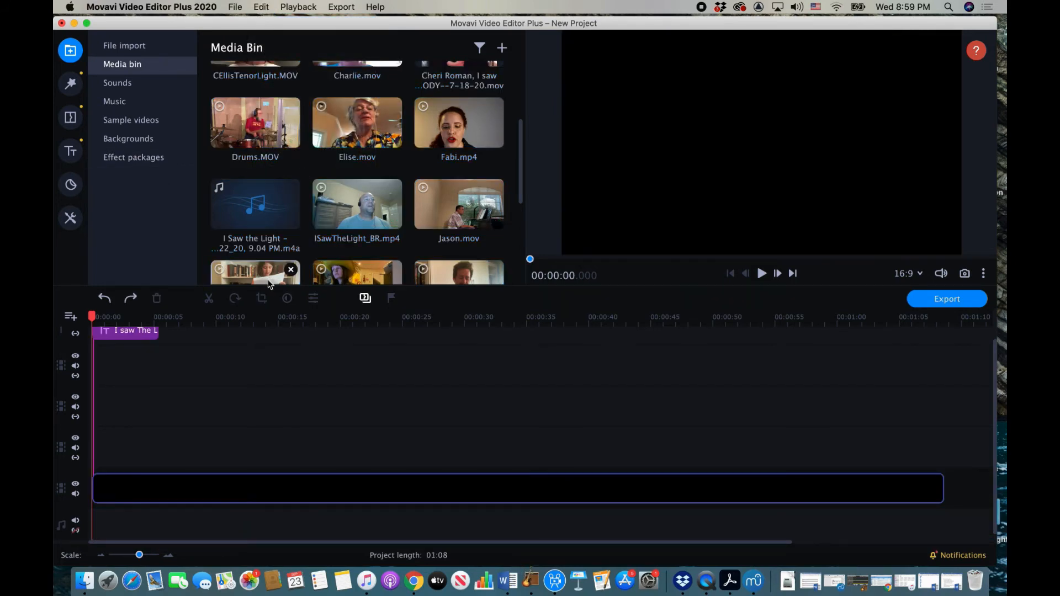
pyautogui.moveTo(257, 251); pyautogui.dragTo(158, 516)
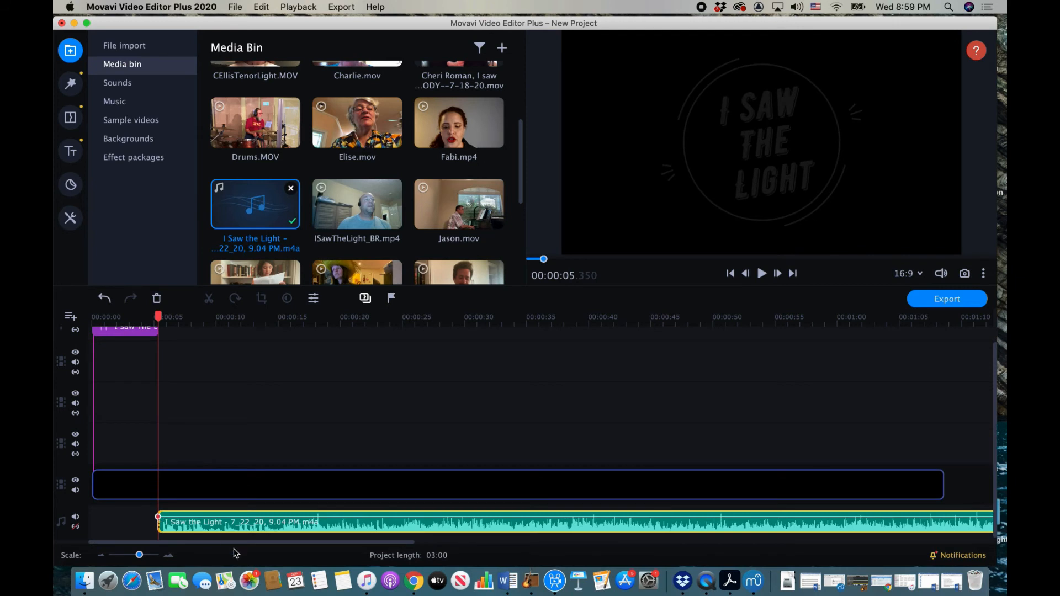
# Step: Position the song clip to start at about 5 seconds
pyautogui.click(401, 530)
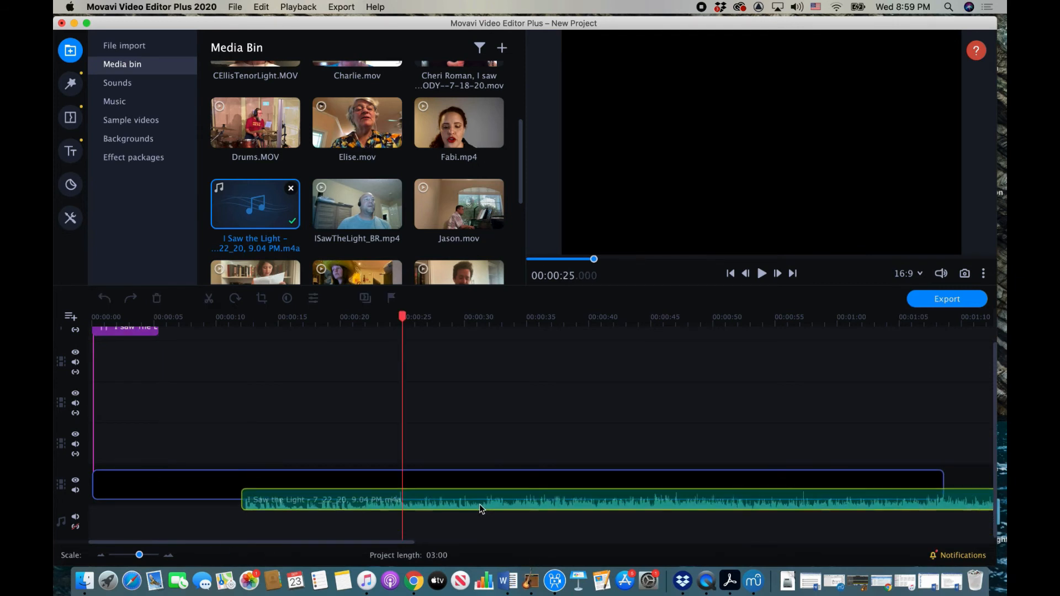
pyautogui.moveTo(397, 522); pyautogui.dragTo(395, 523)
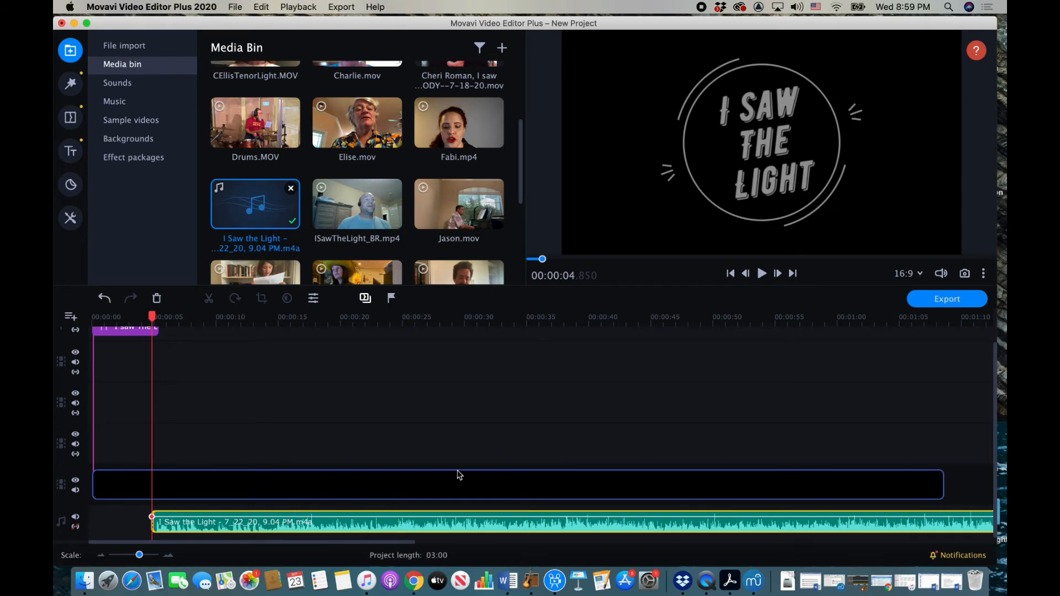
pyautogui.moveTo(206, 522)
pyautogui.mouseDown()
pyautogui.moveTo(197, 524)
pyautogui.moveTo(208, 523)
pyautogui.mouseUp()
pyautogui.hscroll(15, 294, 516)
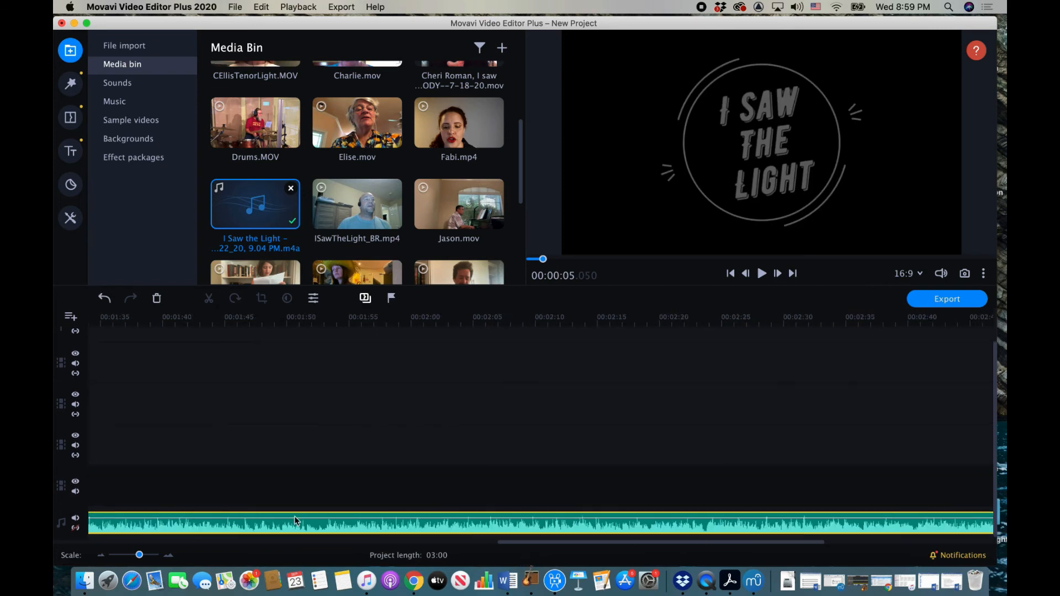
pyautogui.hscroll(-12, 295, 518)
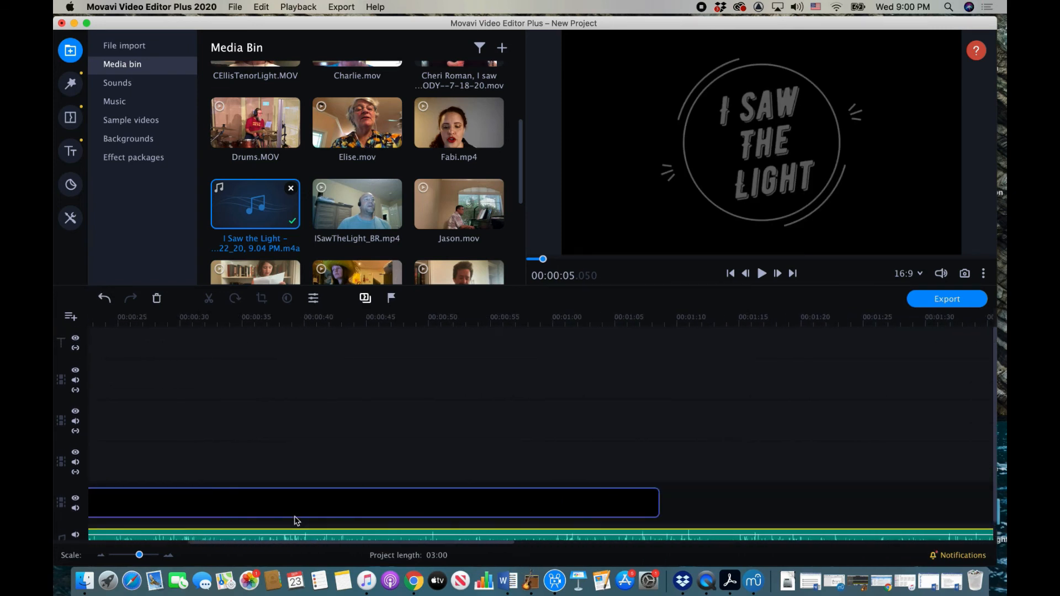
# Step: Lengthen the black background clip in stages until it ends at 03:00
pyautogui.click(404, 505)
pyautogui.moveTo(672, 503); pyautogui.dragTo(972, 502)
pyautogui.hscroll(5, 975, 513)
pyautogui.hscroll(3, 975, 513)
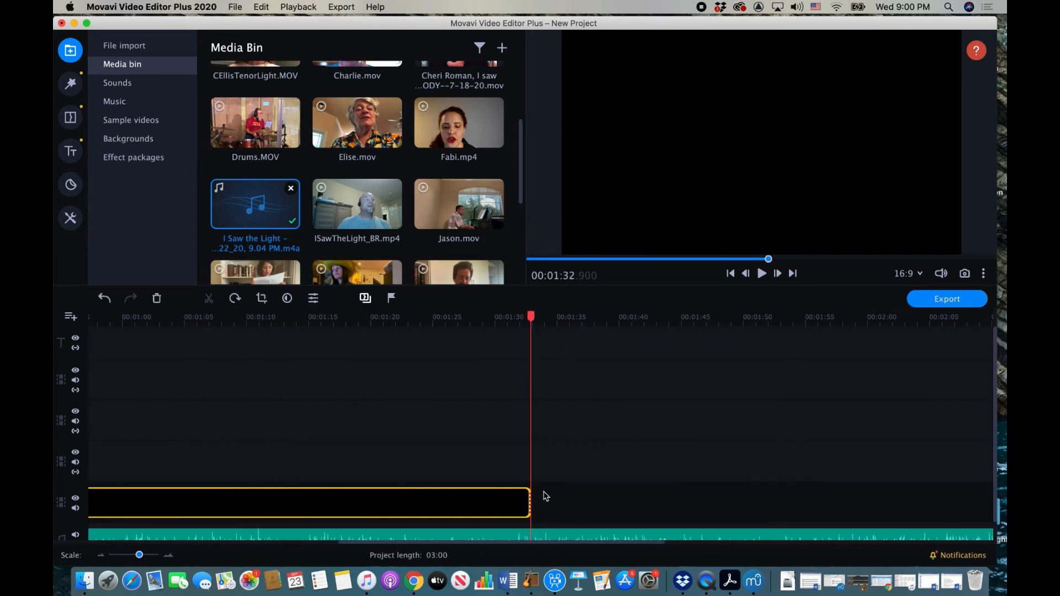
pyautogui.moveTo(529, 503); pyautogui.dragTo(872, 508)
pyautogui.hscroll(1, 875, 512)
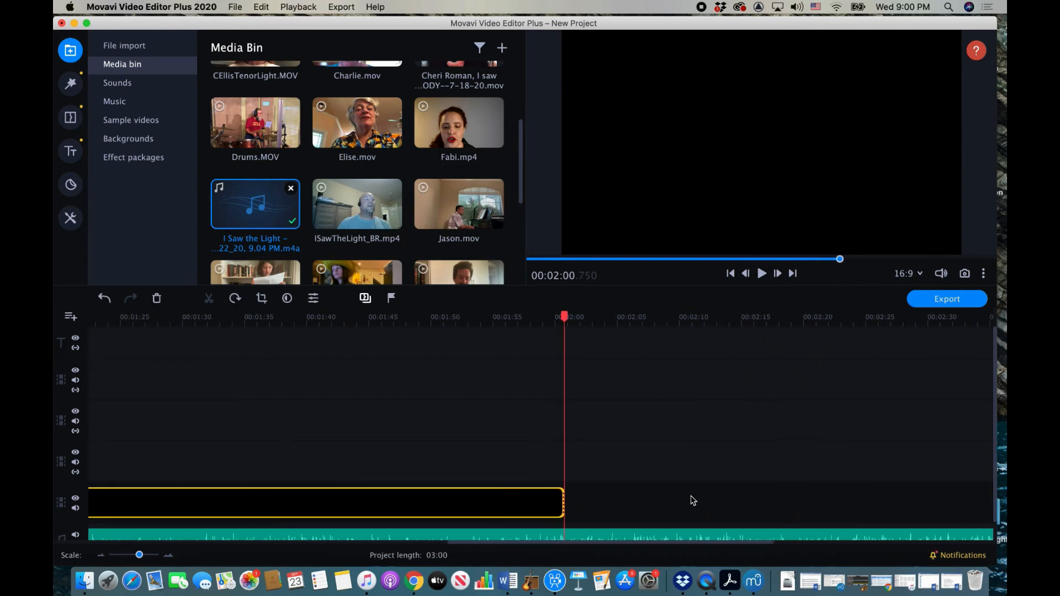
pyautogui.moveTo(564, 503); pyautogui.dragTo(938, 511)
pyautogui.hscroll(8, 939, 514)
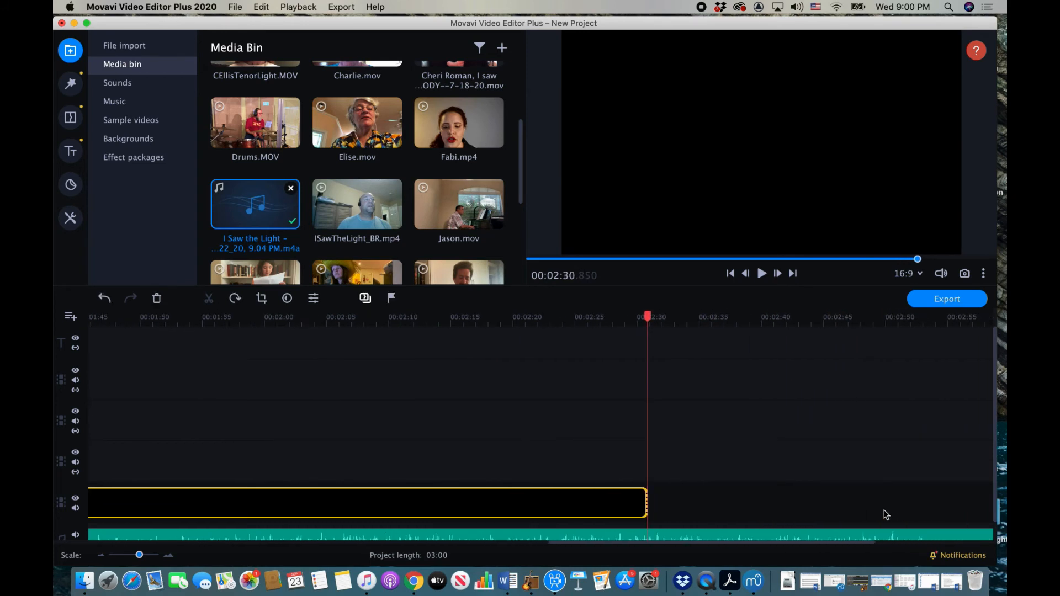
pyautogui.click(644, 499)
pyautogui.moveTo(647, 505); pyautogui.dragTo(935, 510)
pyautogui.hscroll(5, 935, 510)
pyautogui.hscroll(1, 935, 511)
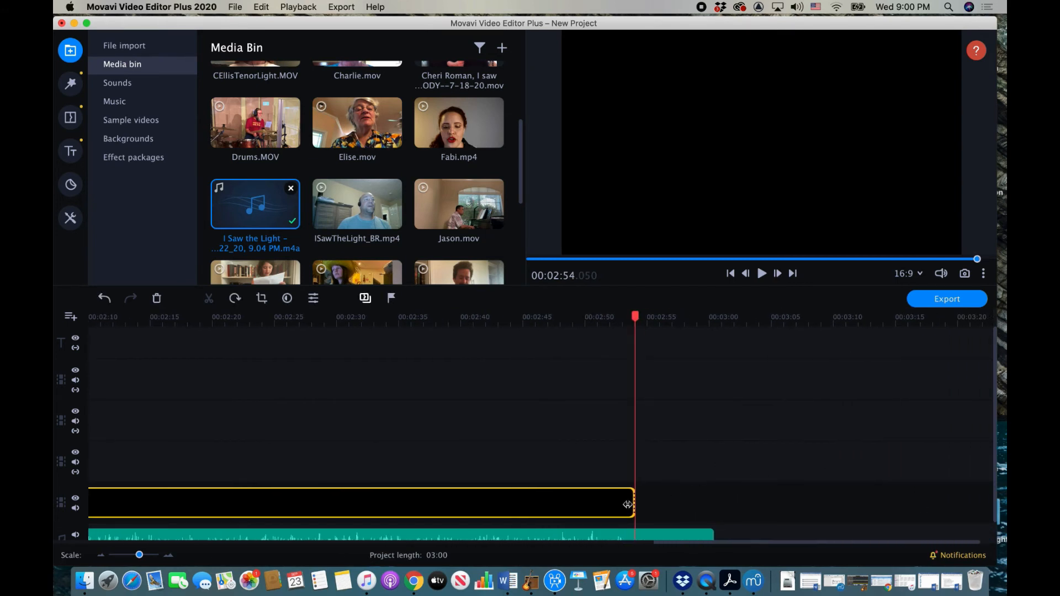
pyautogui.moveTo(633, 503); pyautogui.dragTo(711, 503)
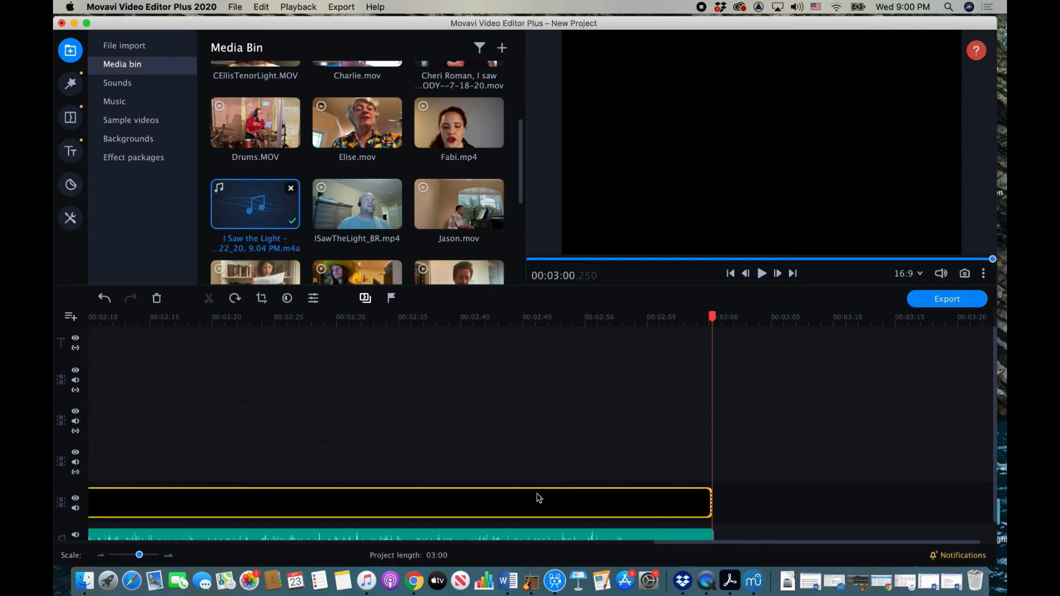
pyautogui.hscroll(-20, 539, 498)
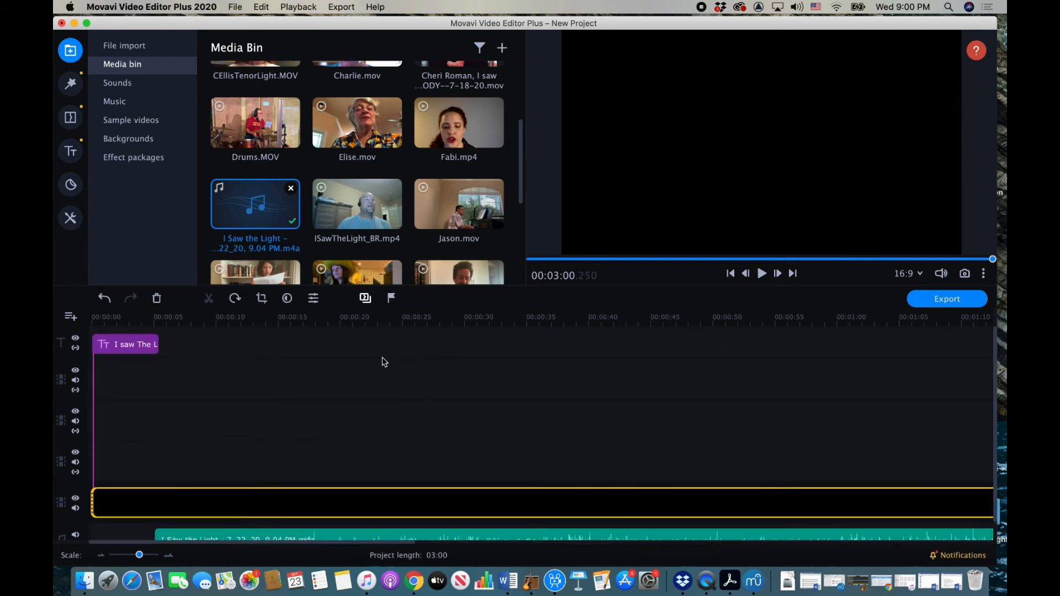
# Step: Add Drums.MOV at 00:05 as a picture-in-picture inset in the top-left quarter
pyautogui.moveTo(265, 122)
pyautogui.mouseDown()
pyautogui.moveTo(206, 381)
pyautogui.moveTo(160, 445)
pyautogui.mouseUp()
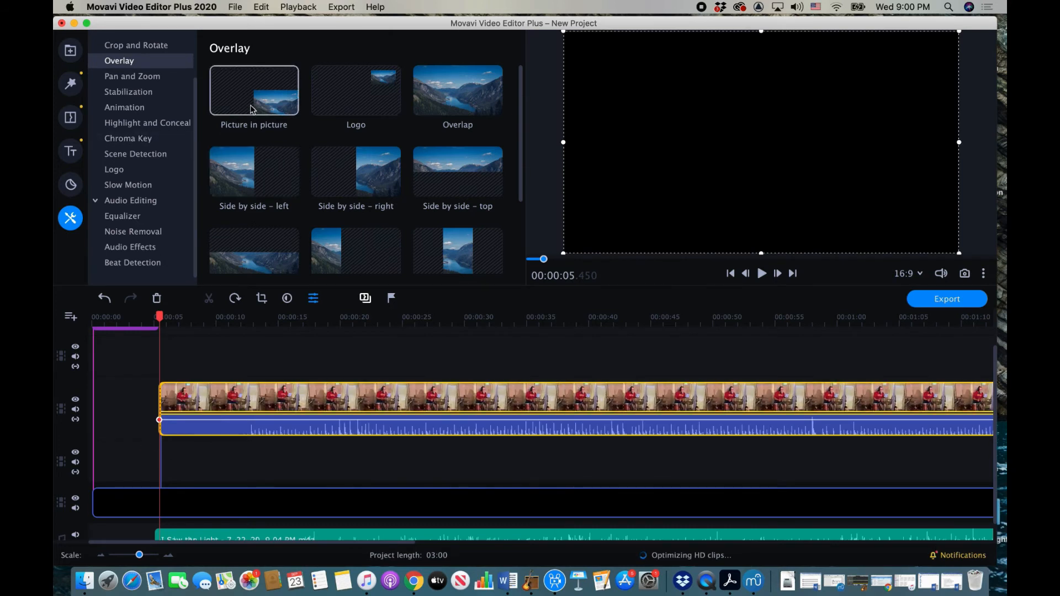
pyautogui.click(269, 103)
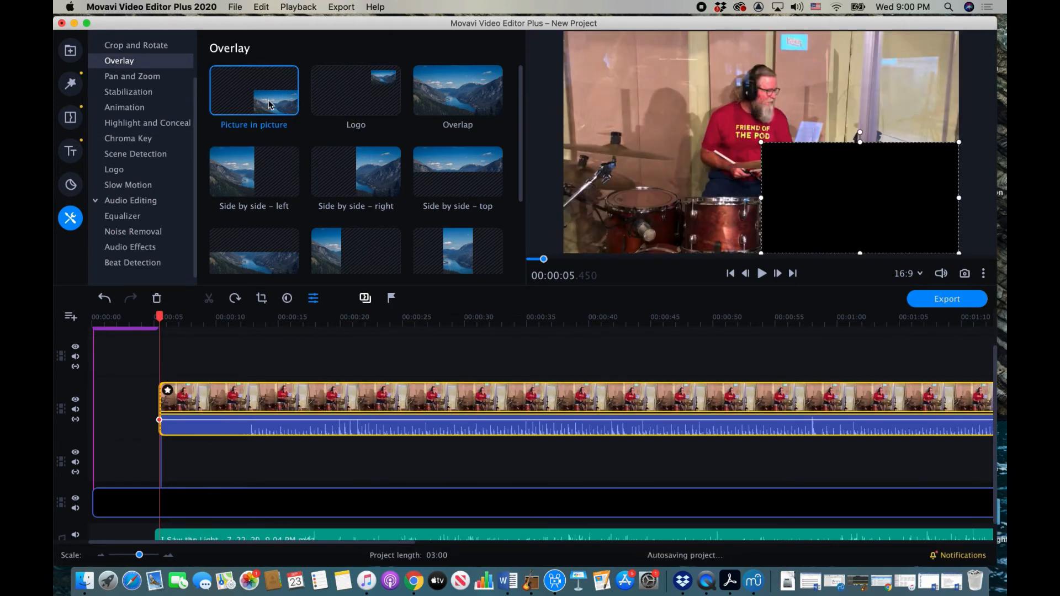
pyautogui.moveTo(865, 199); pyautogui.dragTo(671, 90)
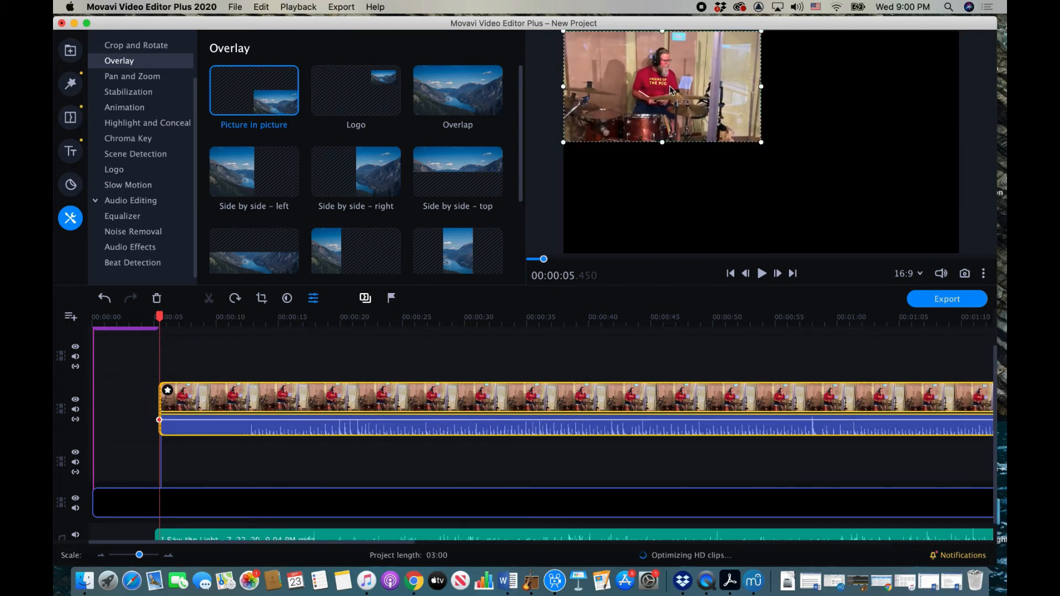
pyautogui.click(71, 52)
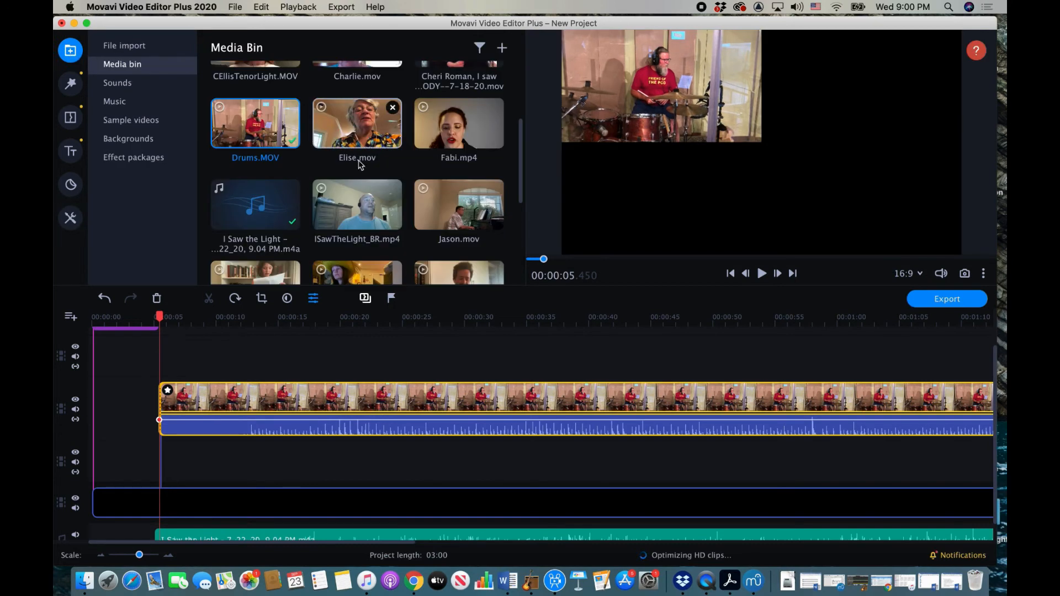
# Step: Add Bass B Man.mp4 at 00:05 as a picture-in-picture inset in the top-right quarter
pyautogui.scroll(3, 360, 164)
pyautogui.moveTo(270, 98); pyautogui.dragTo(162, 446)
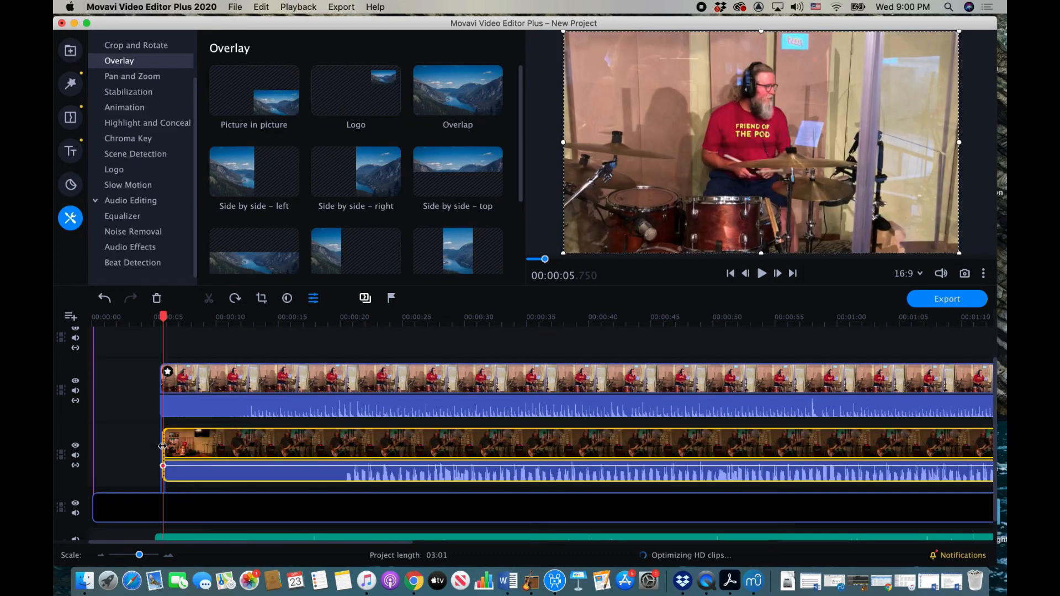
pyautogui.click(261, 159)
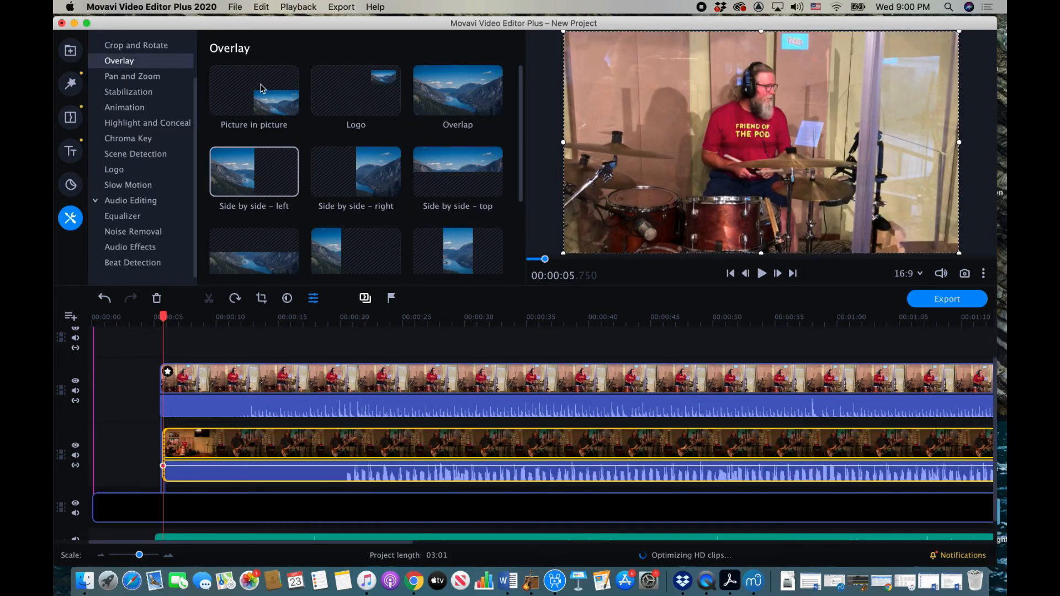
pyautogui.click(263, 88)
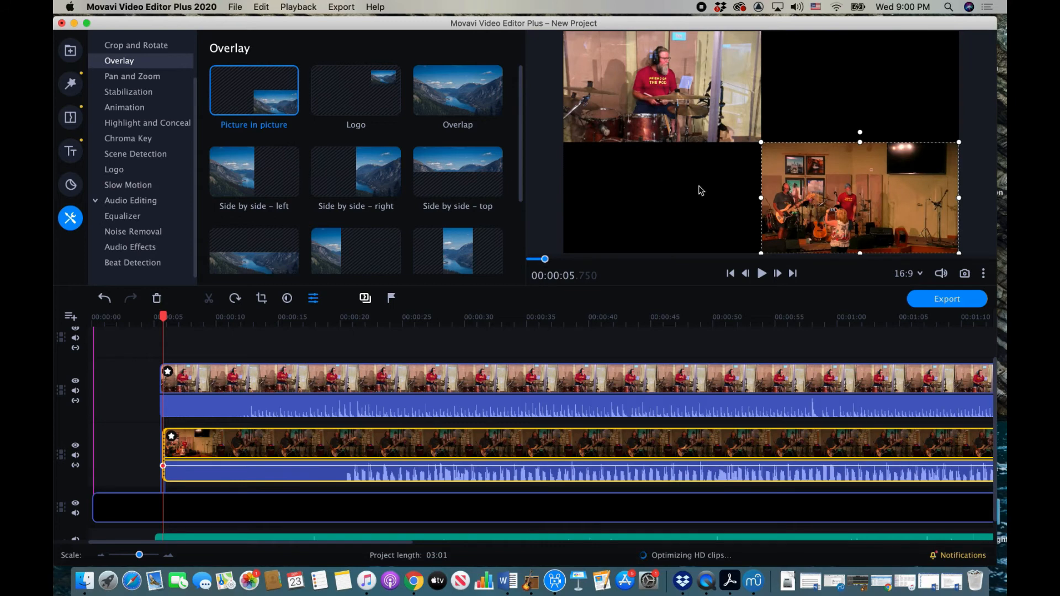
pyautogui.moveTo(863, 185); pyautogui.dragTo(865, 88)
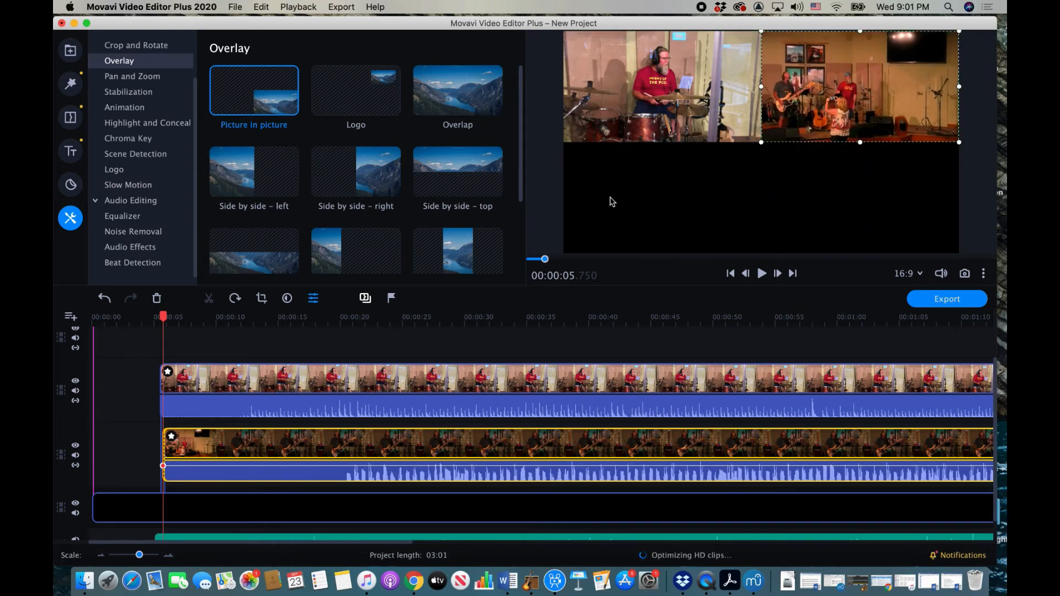
pyautogui.click(70, 50)
pyautogui.scroll(-5, 329, 165)
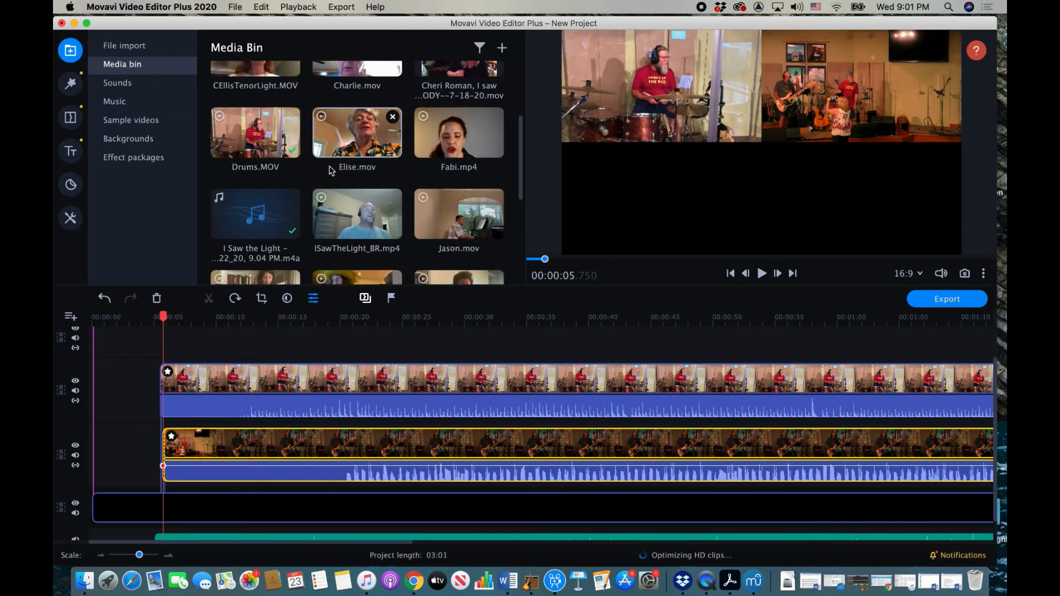
# Step: Add LUCY.mov at 00:05 as a picture-in-picture inset in the bottom-left quarter
pyautogui.scroll(-2, 329, 169)
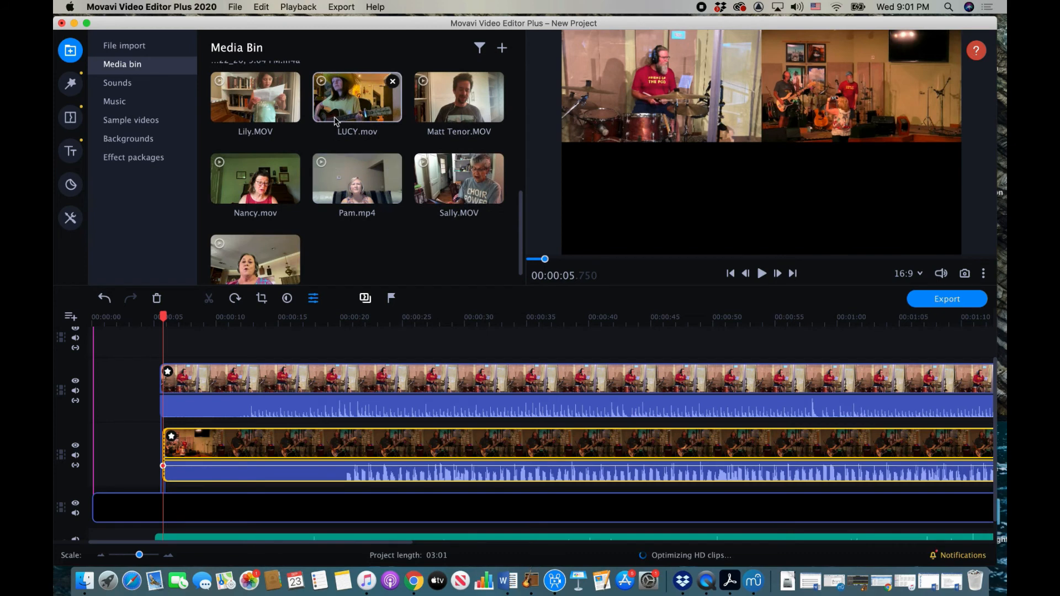
pyautogui.moveTo(345, 100); pyautogui.dragTo(162, 333)
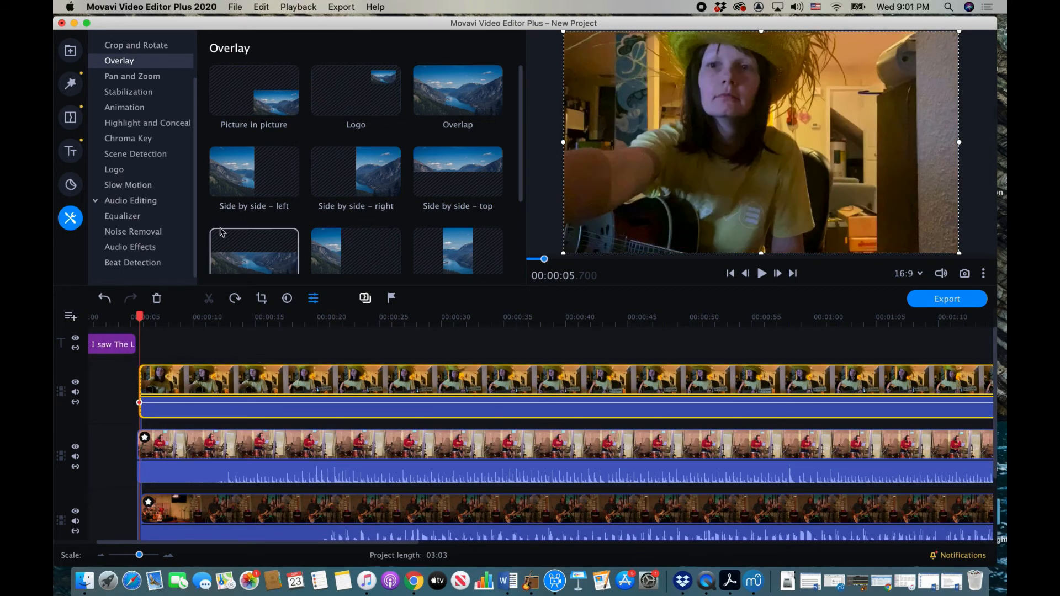
pyautogui.click(253, 109)
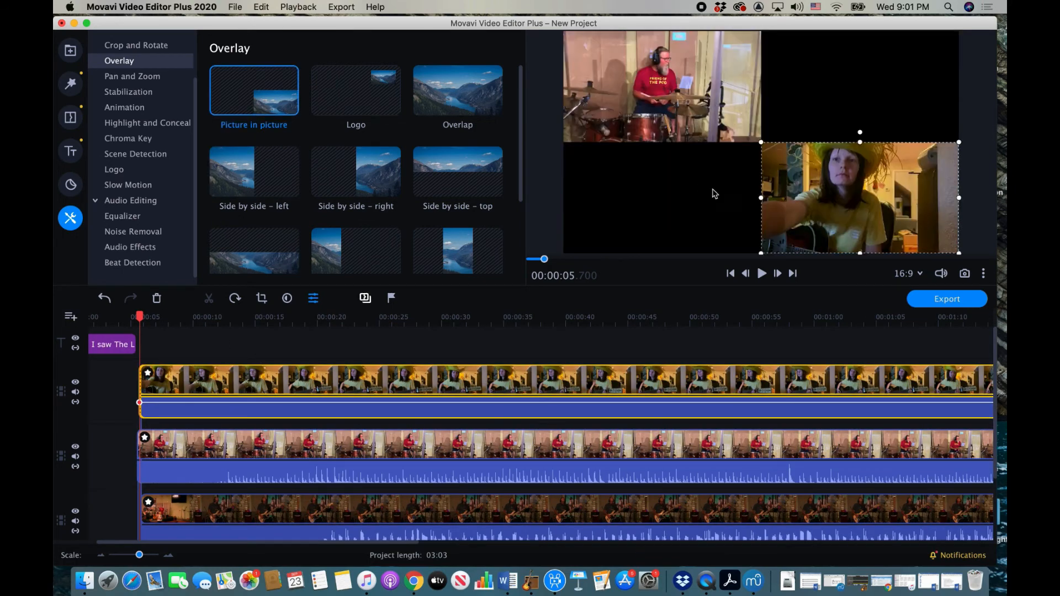
pyautogui.moveTo(853, 195); pyautogui.dragTo(655, 196)
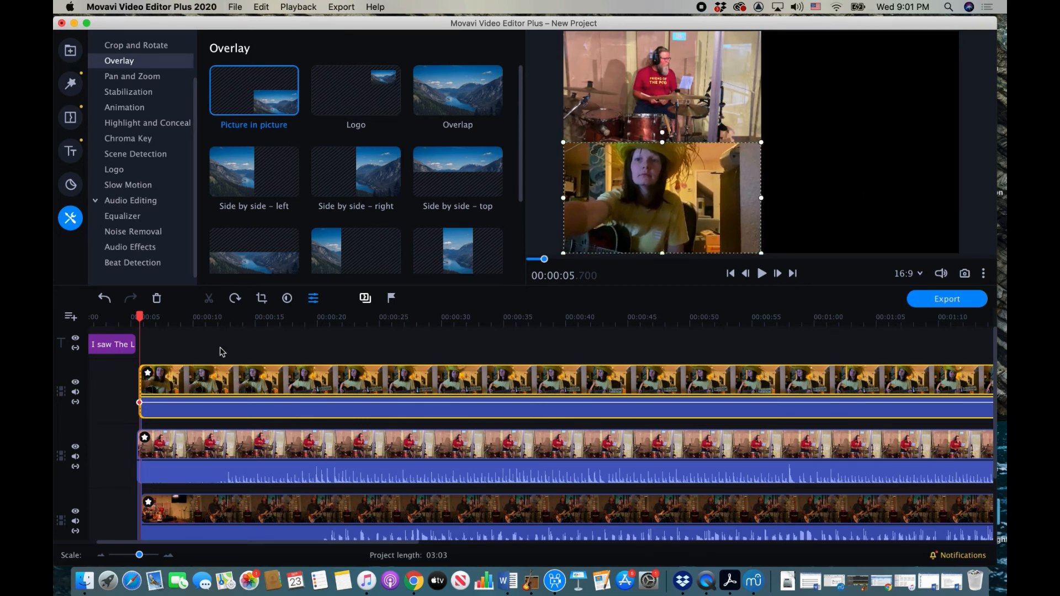
pyautogui.click(70, 50)
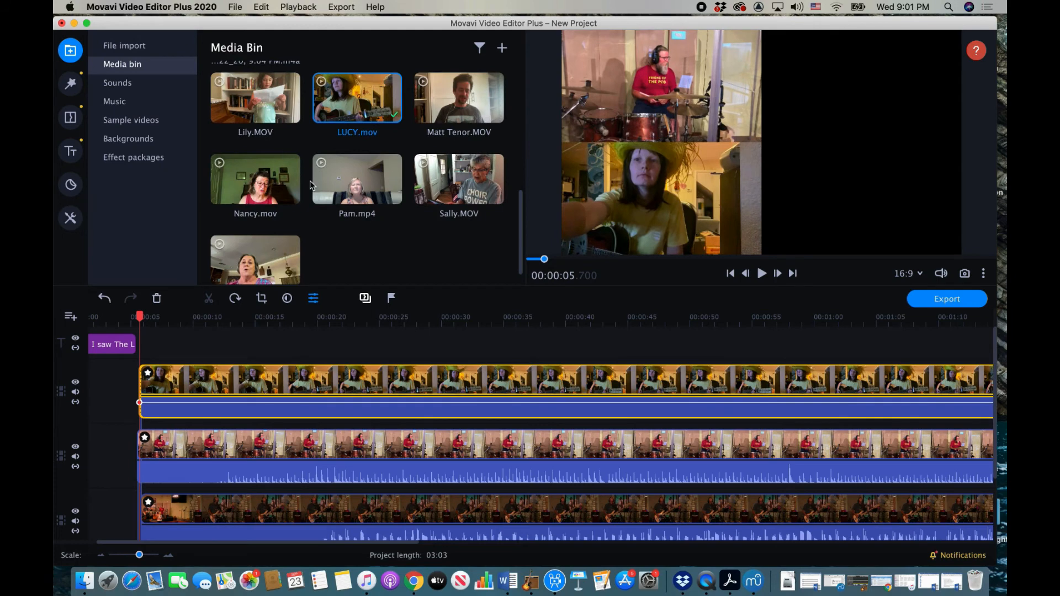
# Step: Add a new video track with Jason.mov, aligned to start at about 00:05
pyautogui.scroll(5, 311, 185)
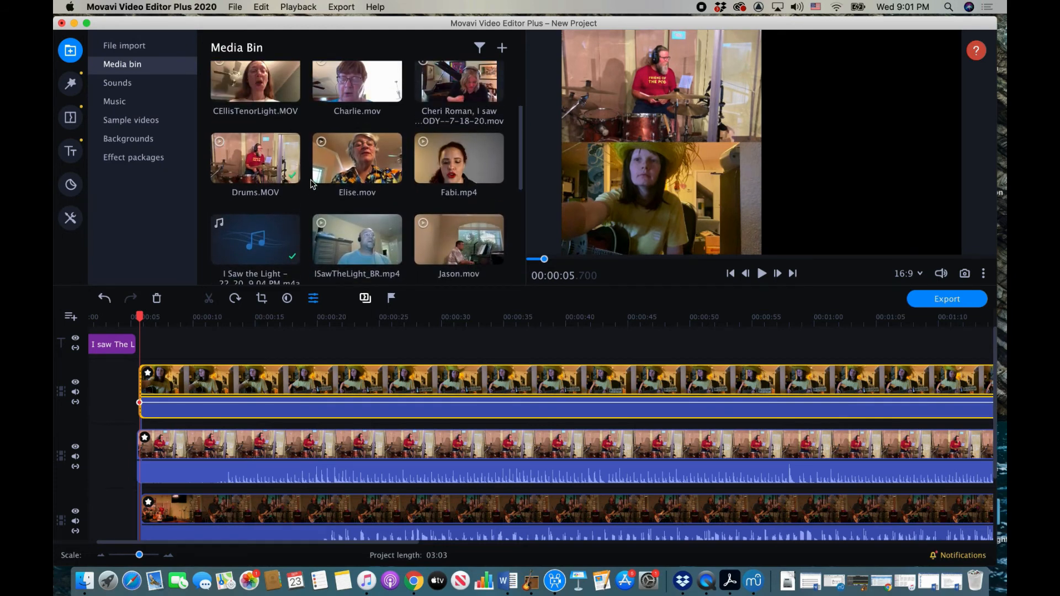
pyautogui.scroll(3, 311, 183)
pyautogui.scroll(-5, 311, 185)
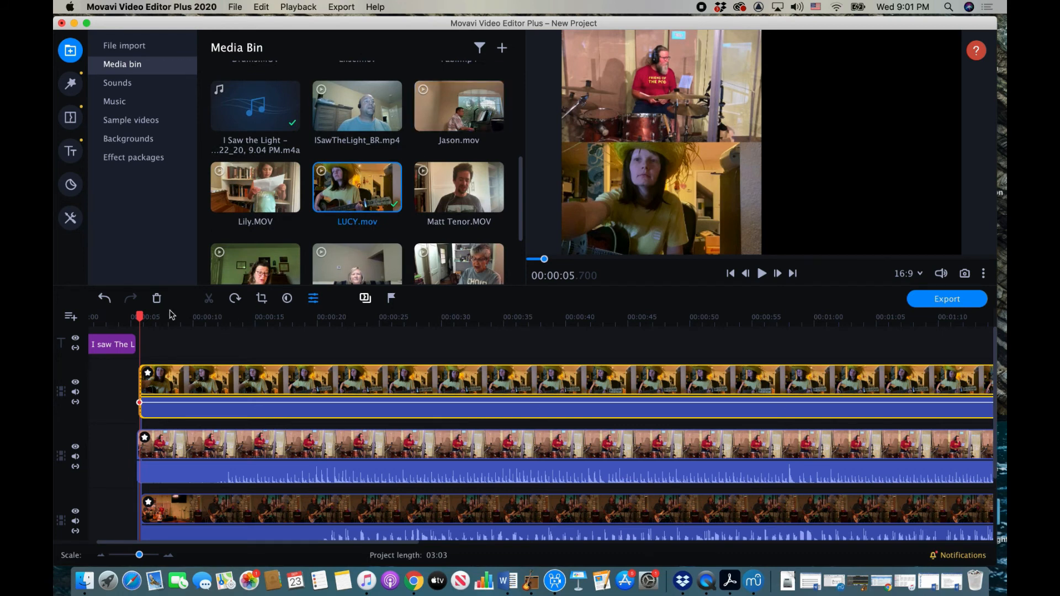
pyautogui.click(70, 317)
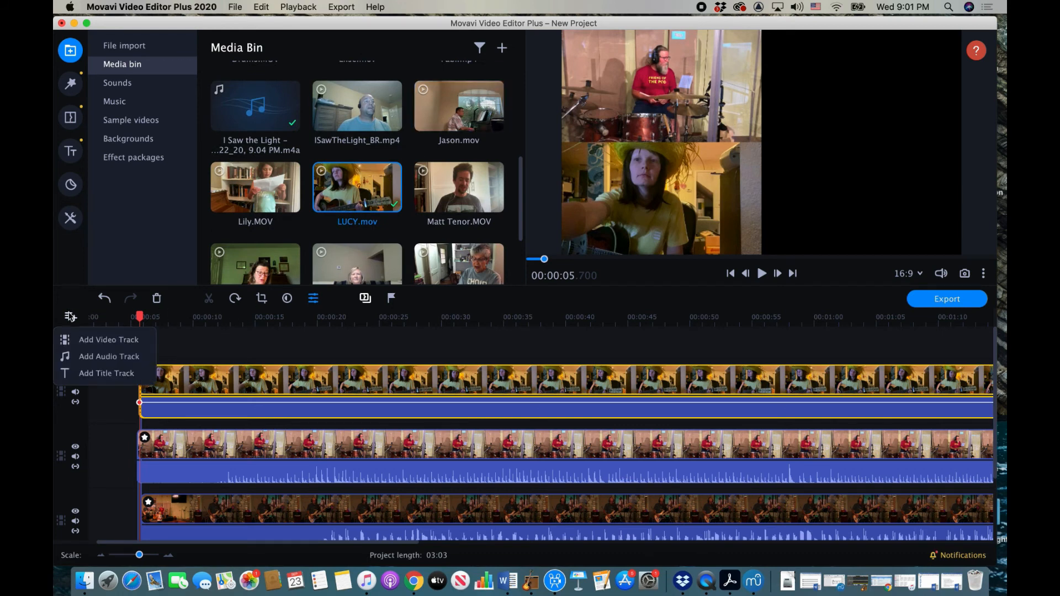
pyautogui.click(91, 346)
pyautogui.moveTo(462, 106); pyautogui.dragTo(139, 362)
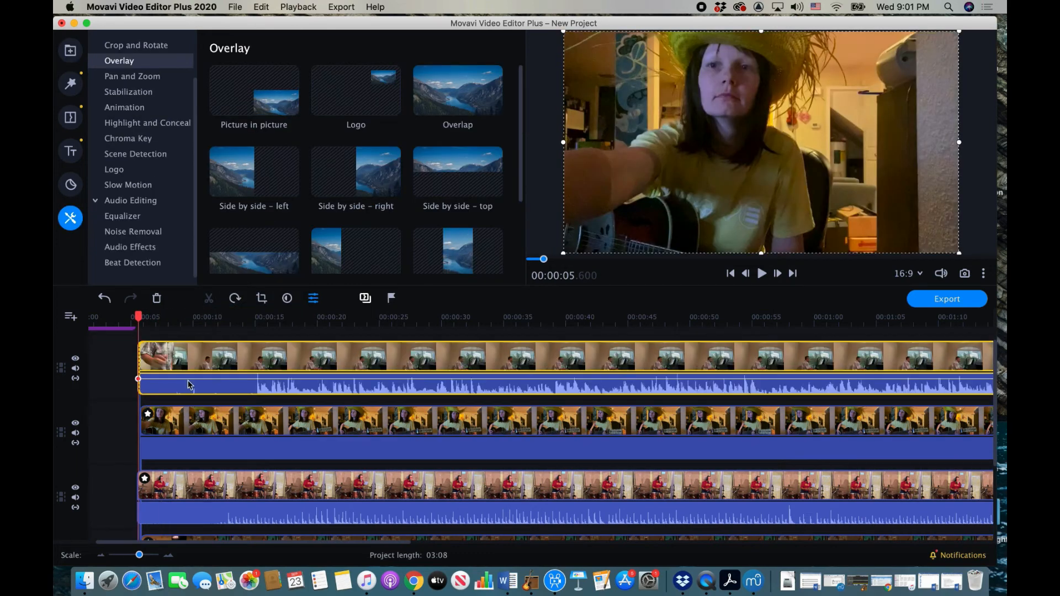
pyautogui.doubleClick(137, 362)
pyautogui.moveTo(138, 361); pyautogui.dragTo(247, 367)
pyautogui.moveTo(332, 365); pyautogui.dragTo(223, 373)
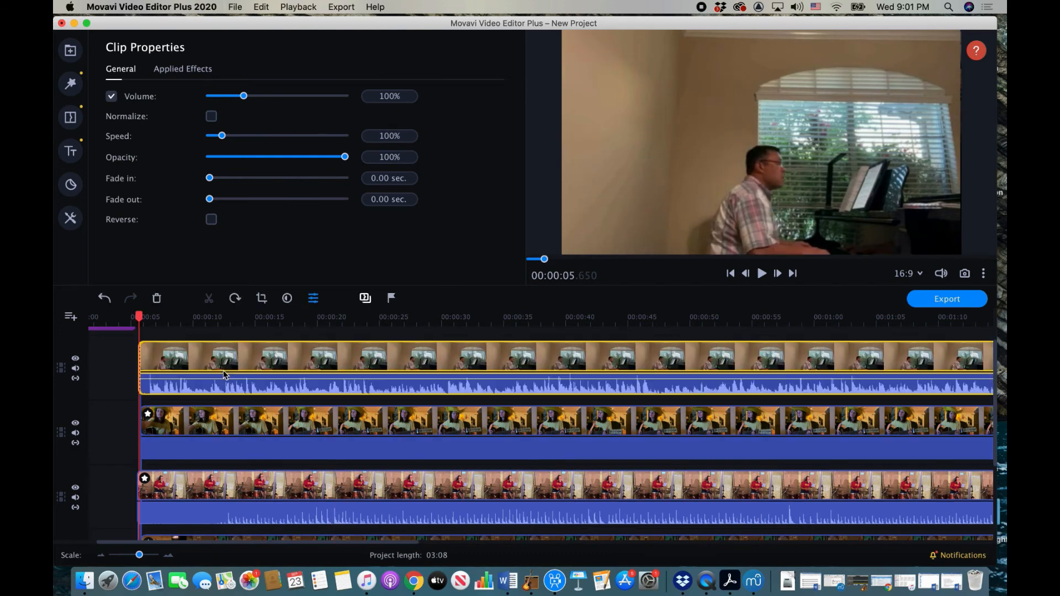
pyautogui.scroll(-3, 223, 375)
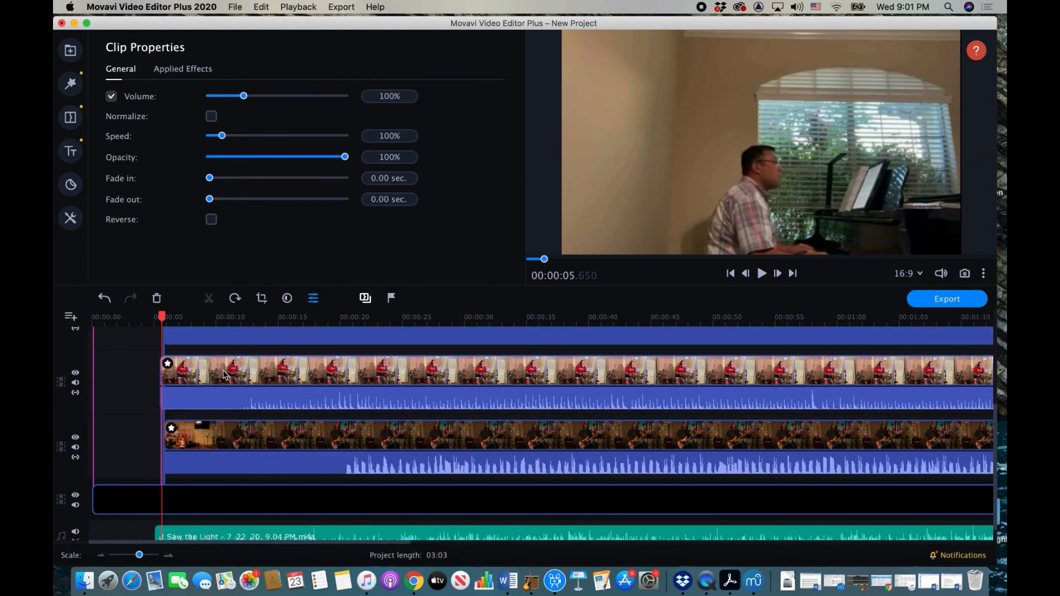
pyautogui.hscroll(-1, 224, 371)
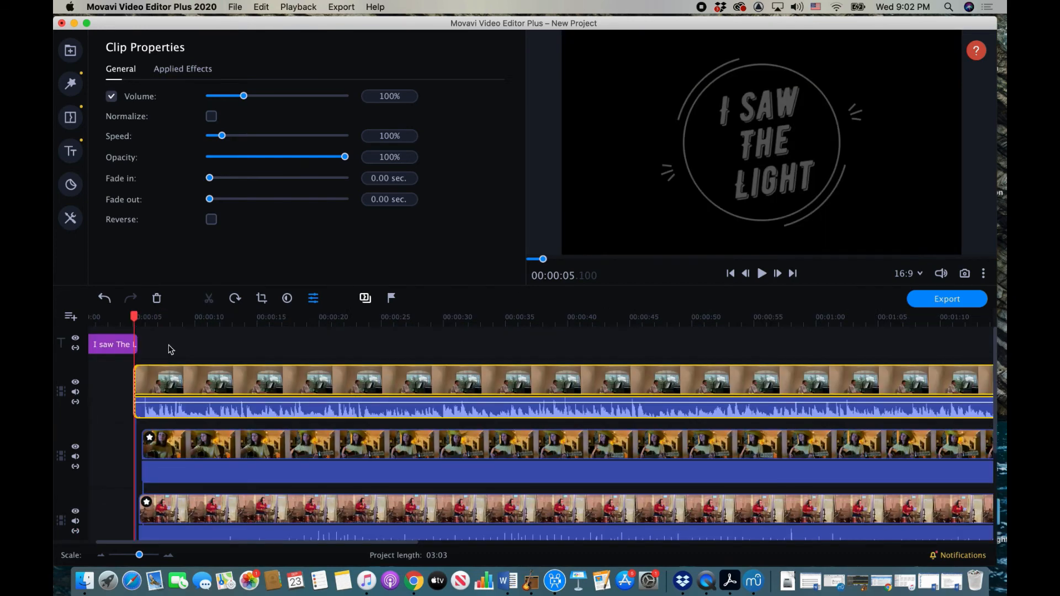
pyautogui.scroll(-5, 254, 466)
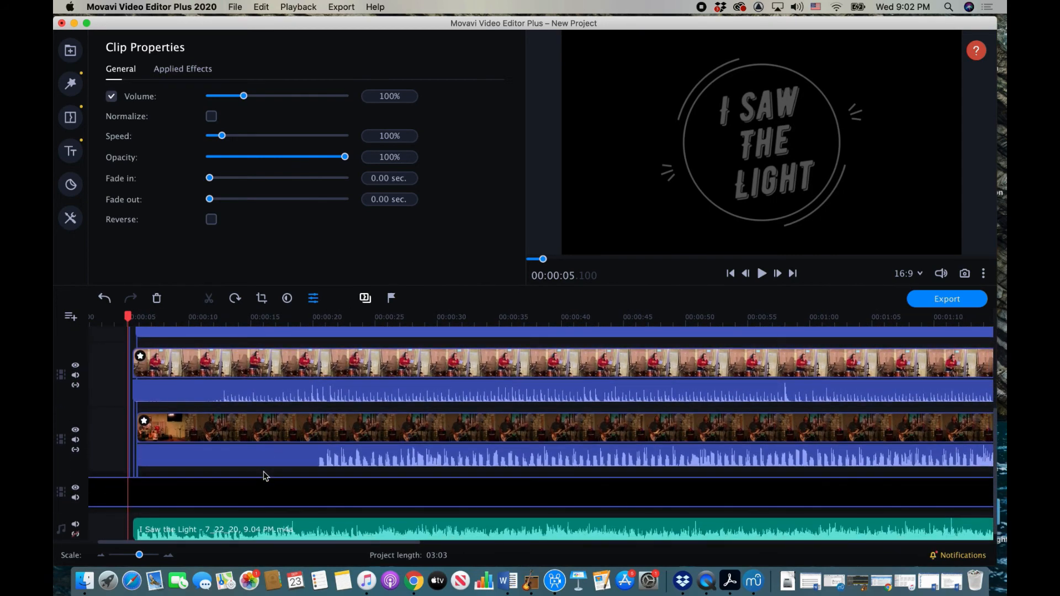
pyautogui.scroll(5, 264, 473)
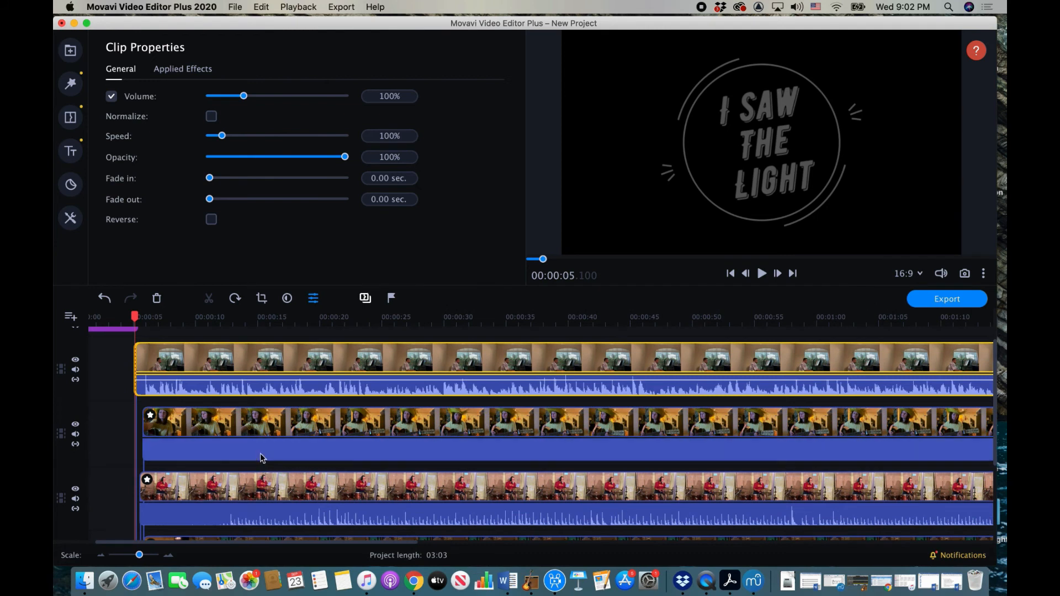
pyautogui.press('space')
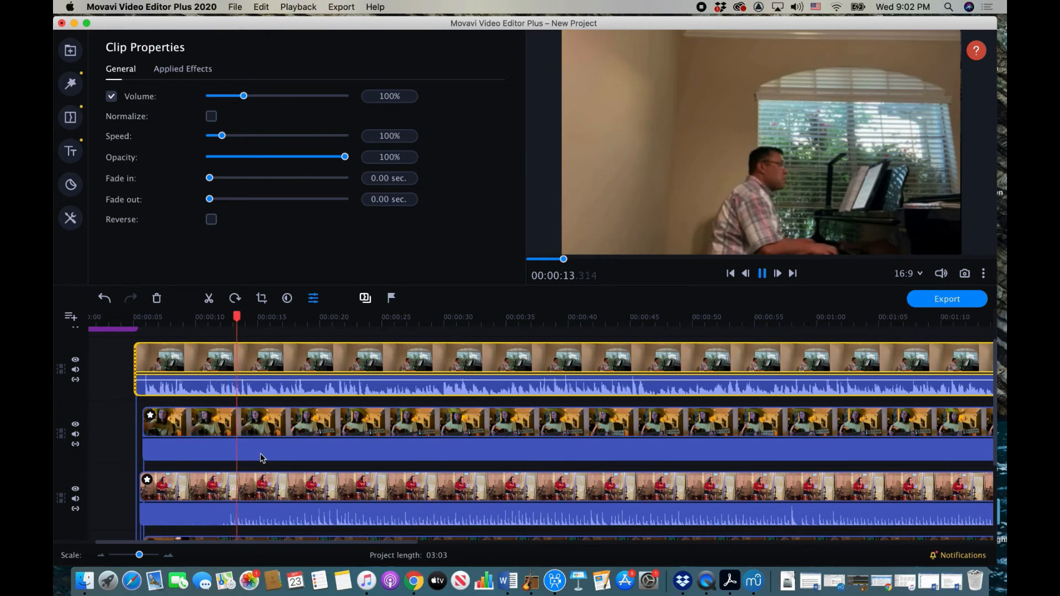
pyautogui.click(763, 274)
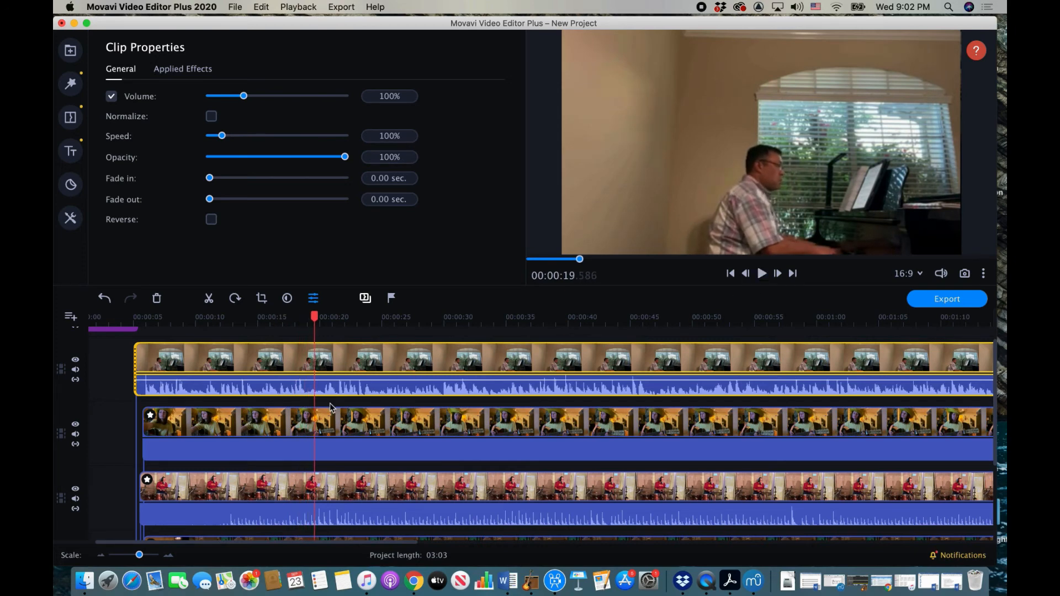
pyautogui.scroll(-3, 330, 404)
pyautogui.scroll(1, 331, 407)
pyautogui.hscroll(10, 330, 407)
pyautogui.hscroll(-10, 331, 408)
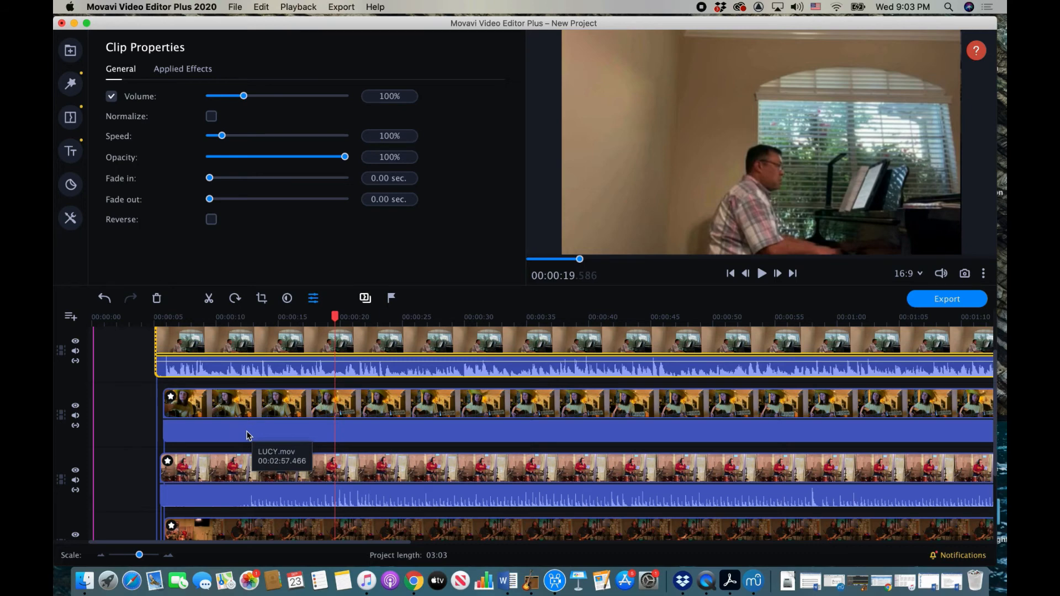
pyautogui.click(207, 349)
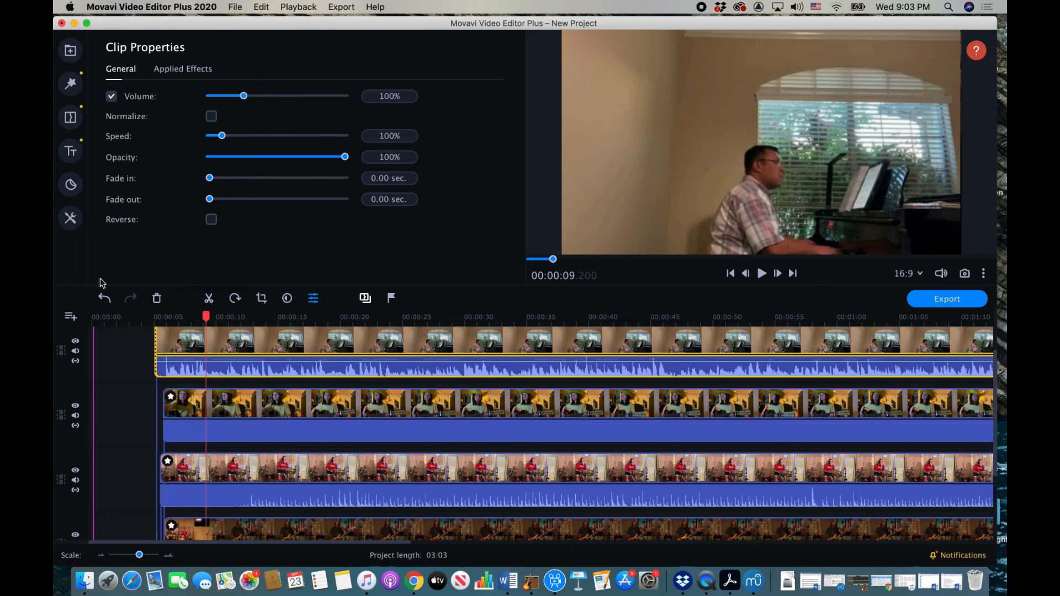
# Step: Apply the Overlay Picture in picture preset to the piano clip, tiling it bottom-right
pyautogui.click(70, 224)
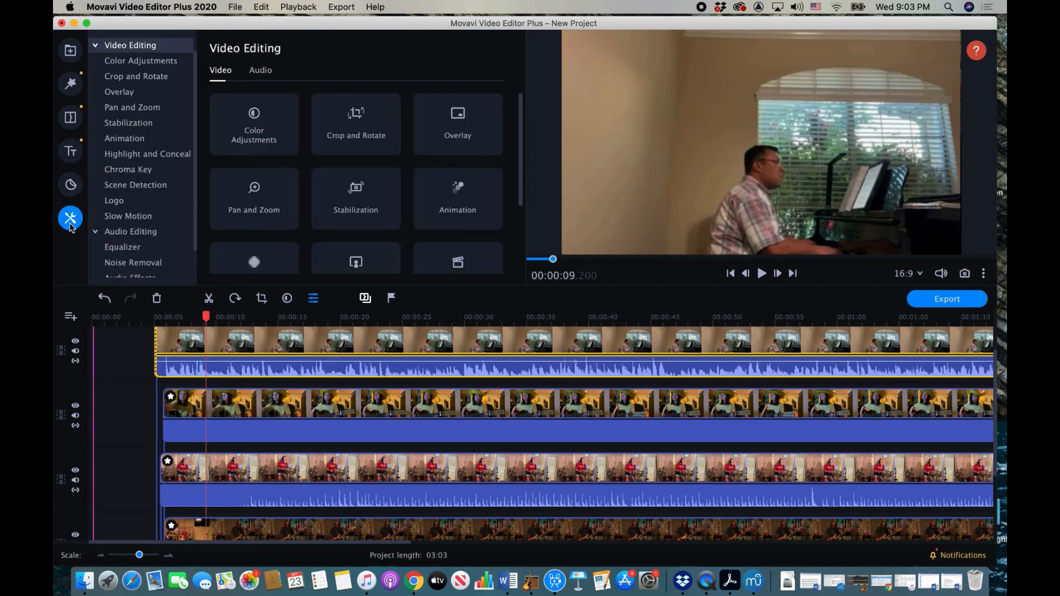
pyautogui.click(150, 95)
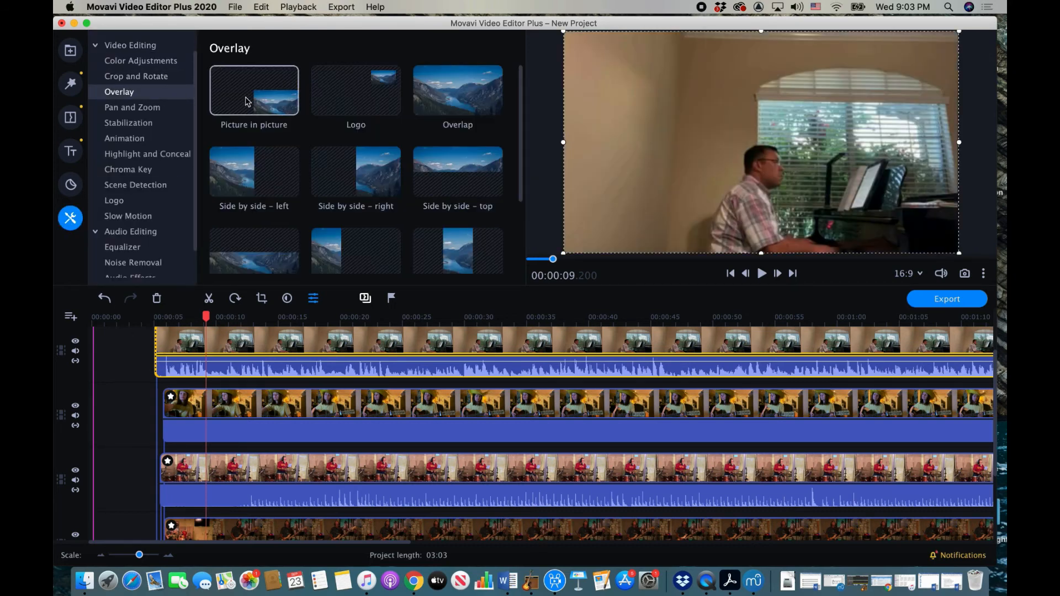
pyautogui.click(246, 102)
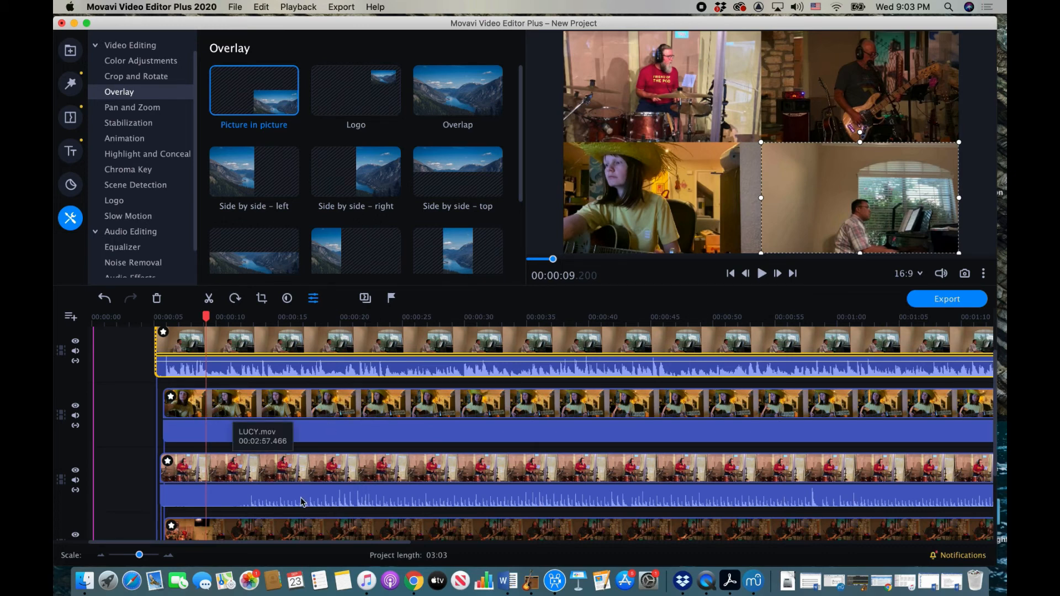
pyautogui.scroll(-5, 331, 480)
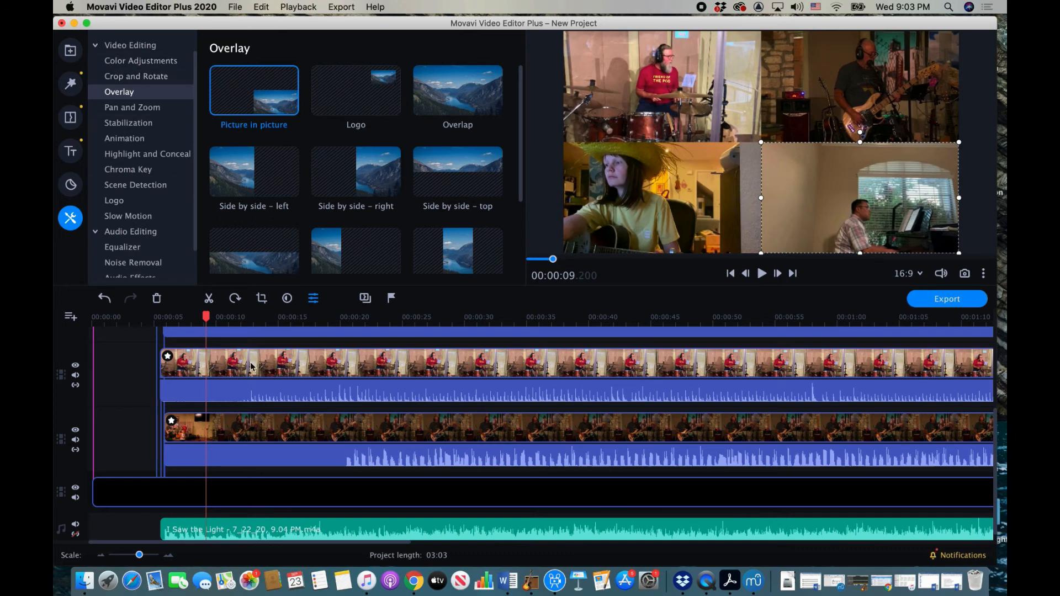
pyautogui.scroll(5, 264, 398)
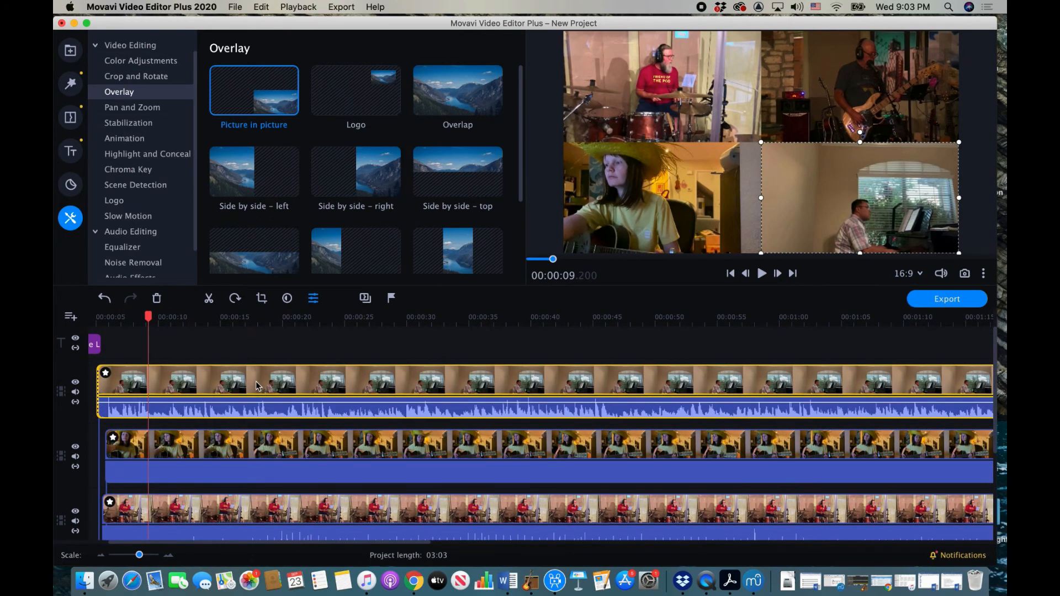
# Step: Crop the piano clip tighter around the pianist and apply the crop
pyautogui.click(155, 78)
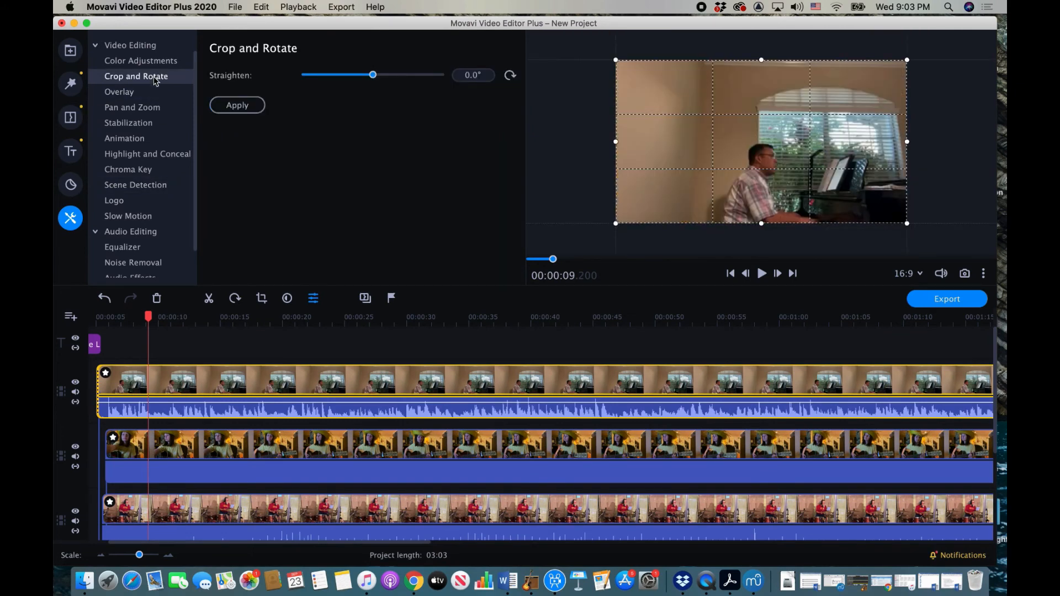
pyautogui.moveTo(616, 60); pyautogui.dragTo(684, 114)
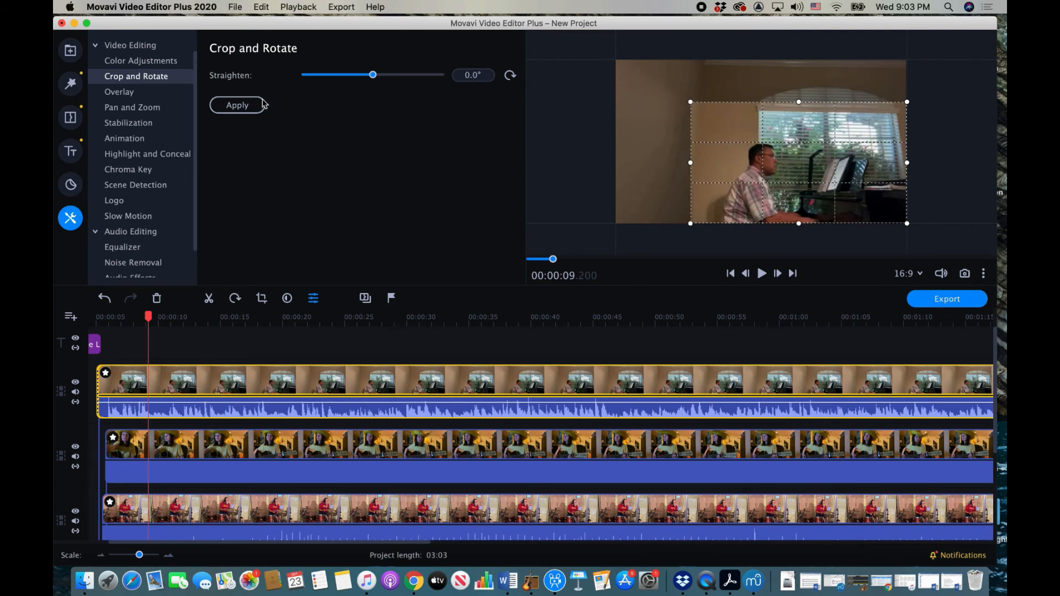
pyautogui.click(247, 104)
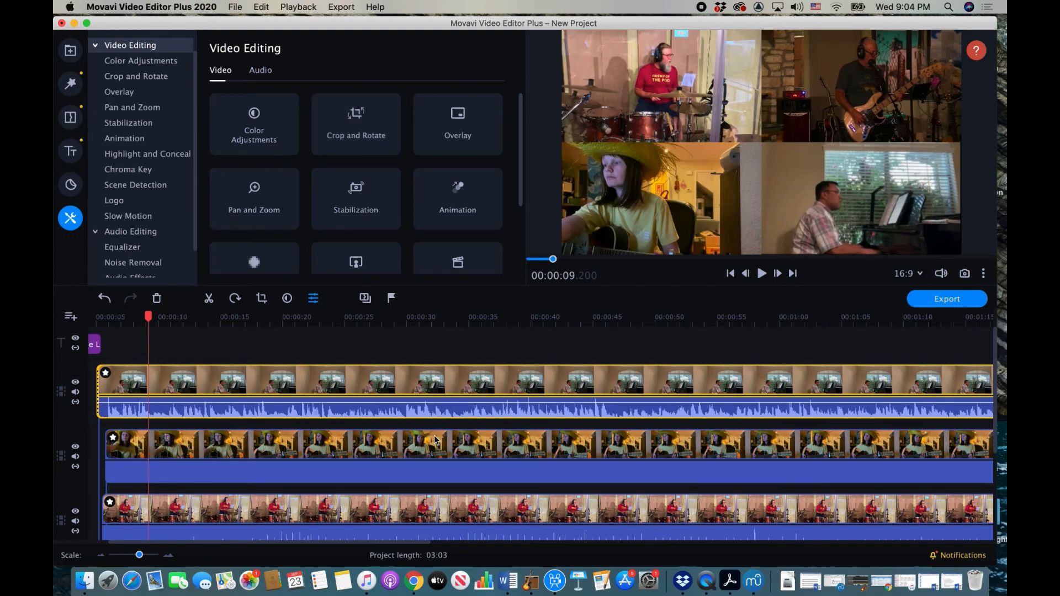
# Step: Play back the four-musician grid to check the guitar and drum clips sync with the piano
pyautogui.scroll(-3, 387, 442)
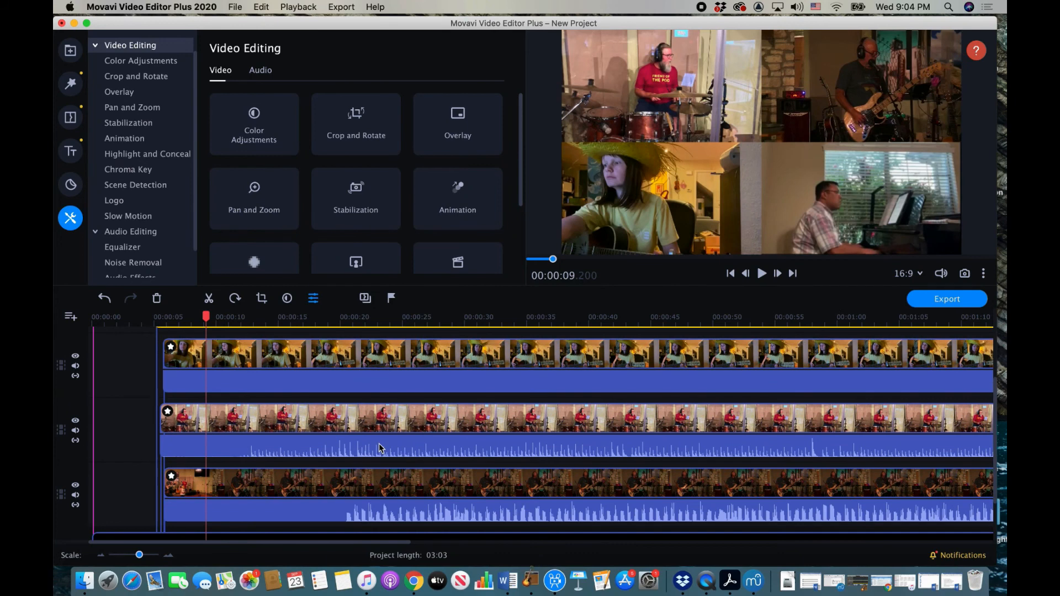
pyautogui.scroll(-2, 380, 447)
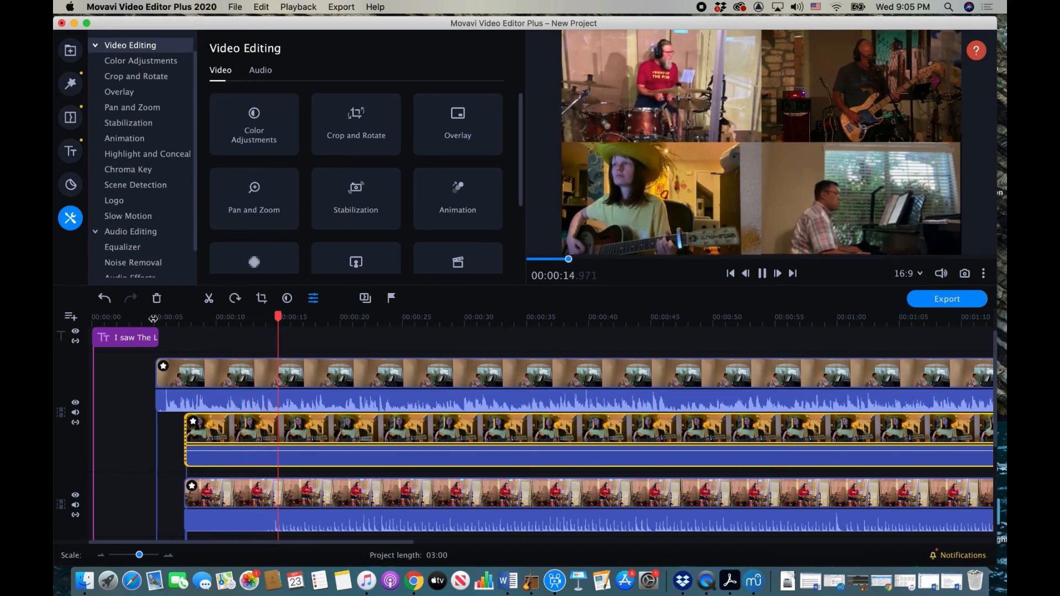
pyautogui.press('space')
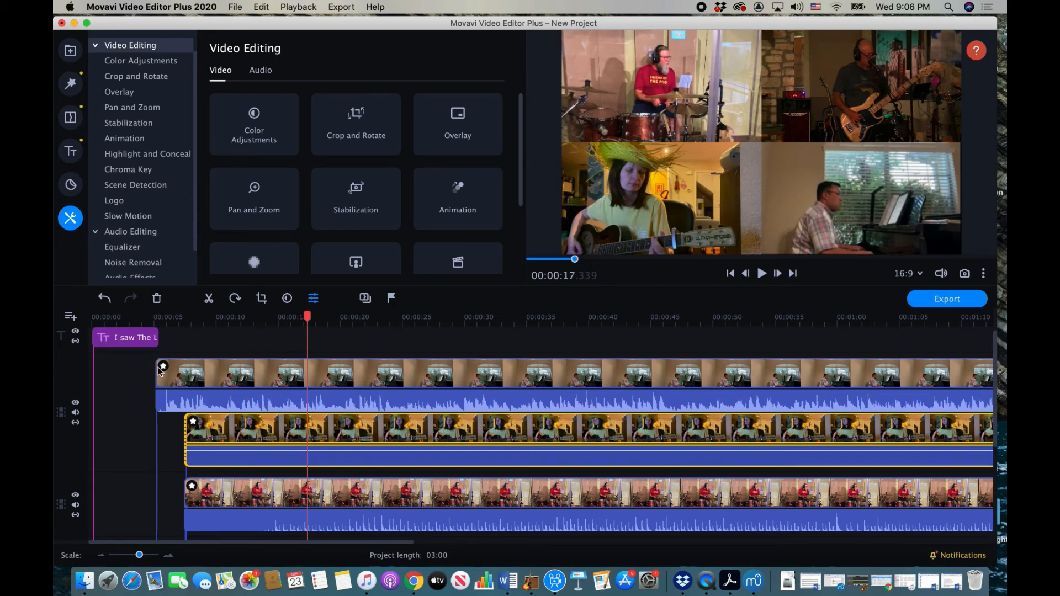
pyautogui.scroll(1, 238, 414)
pyautogui.hscroll(1, 239, 414)
pyautogui.hscroll(1, 239, 414)
pyautogui.scroll(-2, 239, 414)
pyautogui.scroll(2, 238, 414)
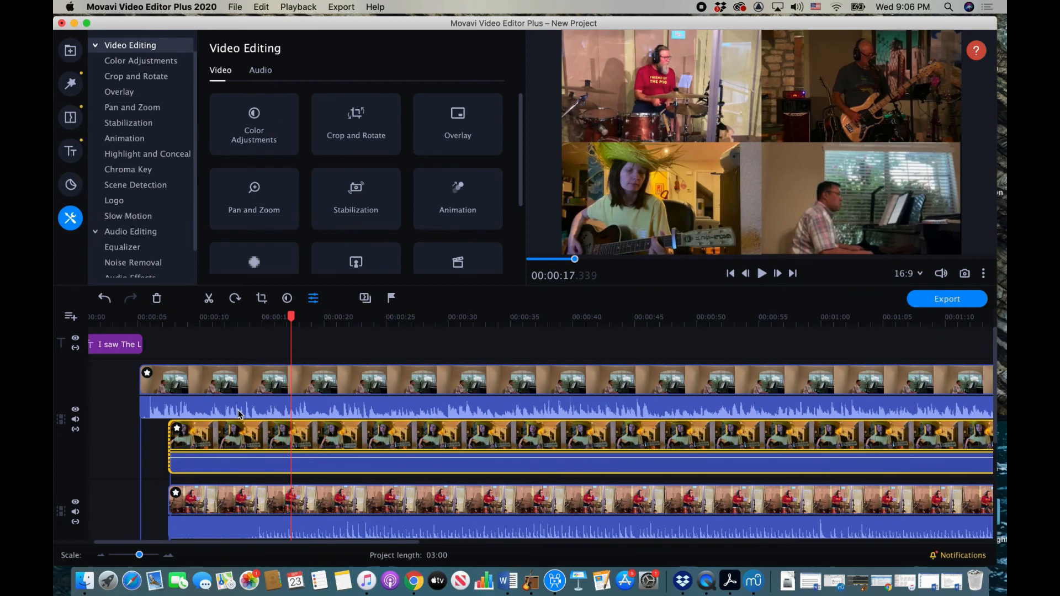
# Step: Drag the Scroll ↑ title preset onto the title track right after the intro title
pyautogui.click(69, 151)
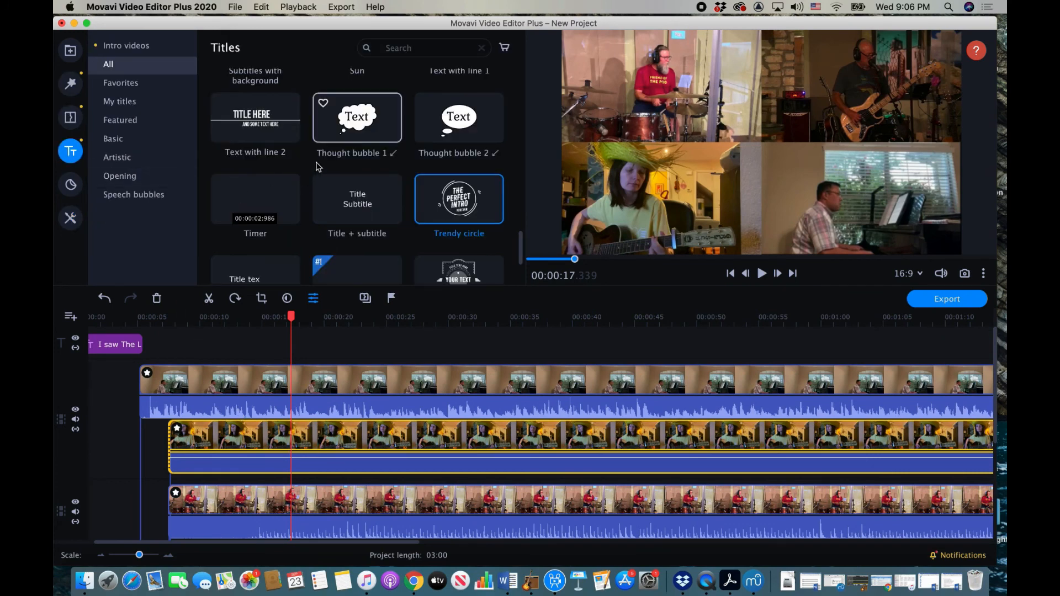
pyautogui.scroll(5, 341, 114)
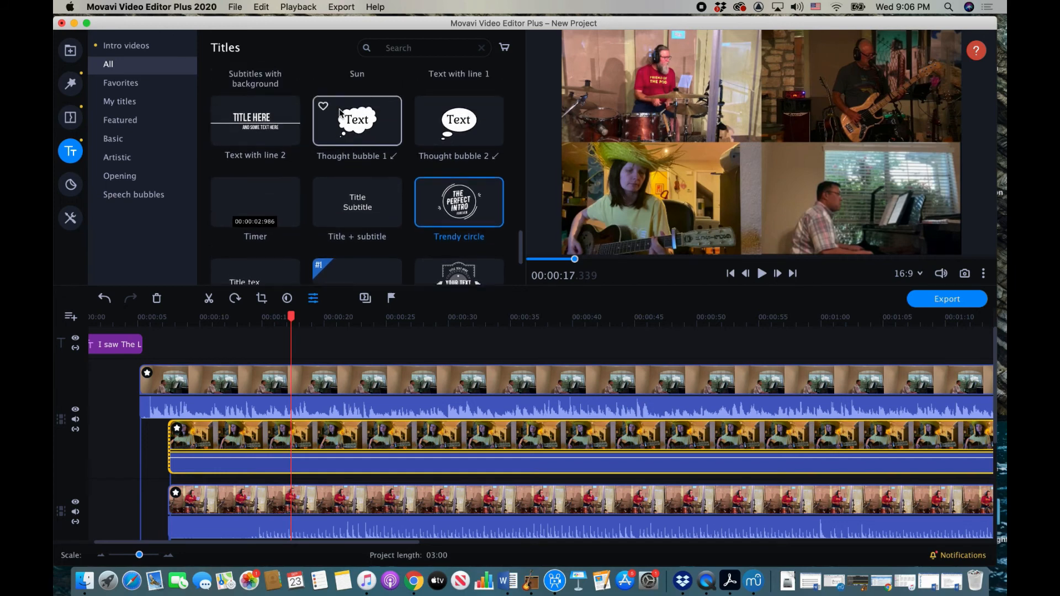
pyautogui.scroll(10, 341, 114)
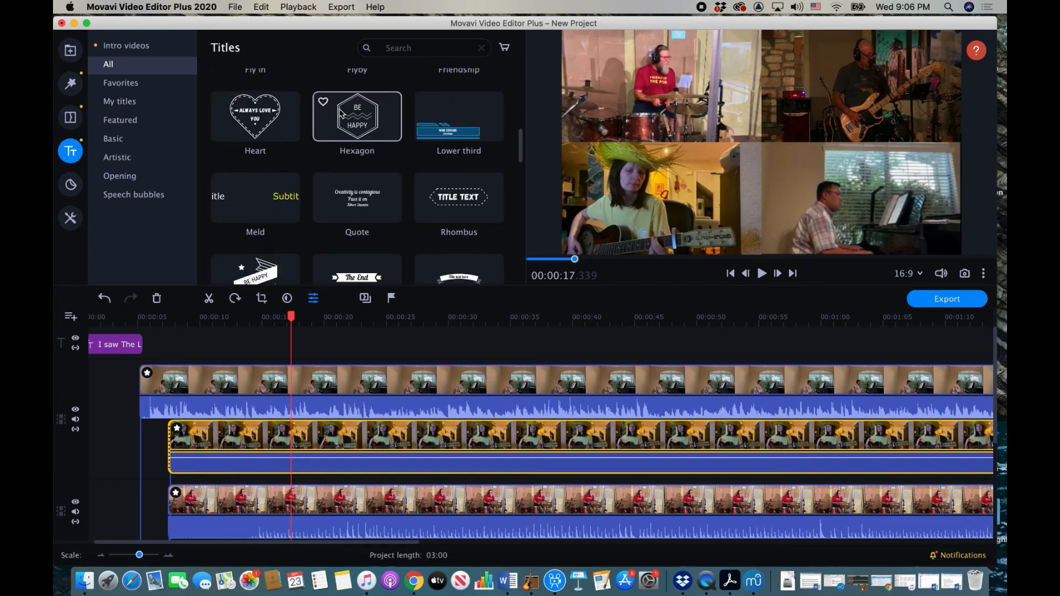
pyautogui.scroll(5, 340, 114)
pyautogui.scroll(-5, 340, 114)
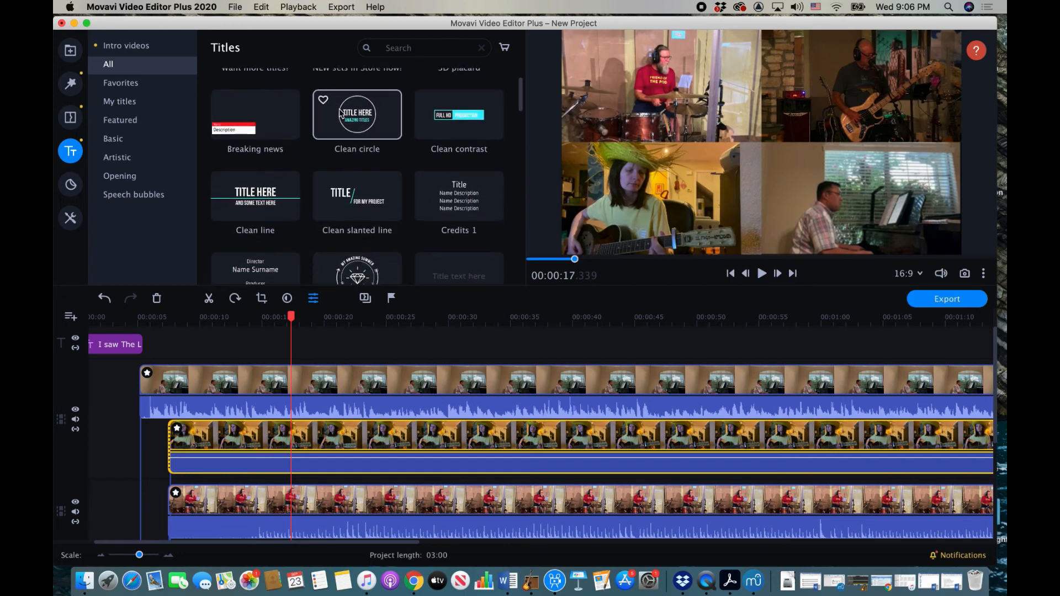
pyautogui.scroll(-5, 340, 114)
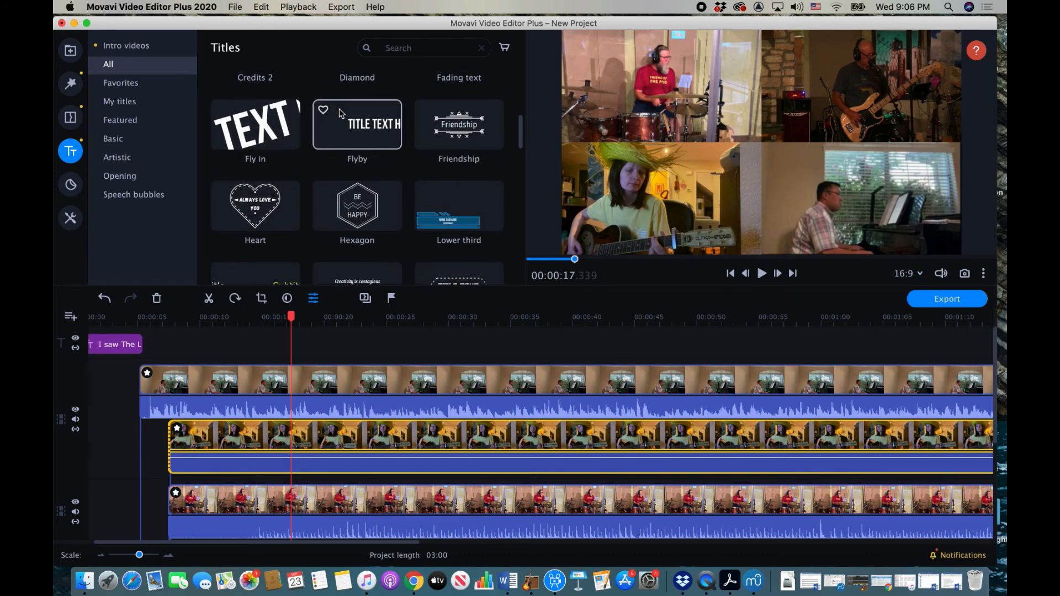
pyautogui.scroll(-4, 341, 114)
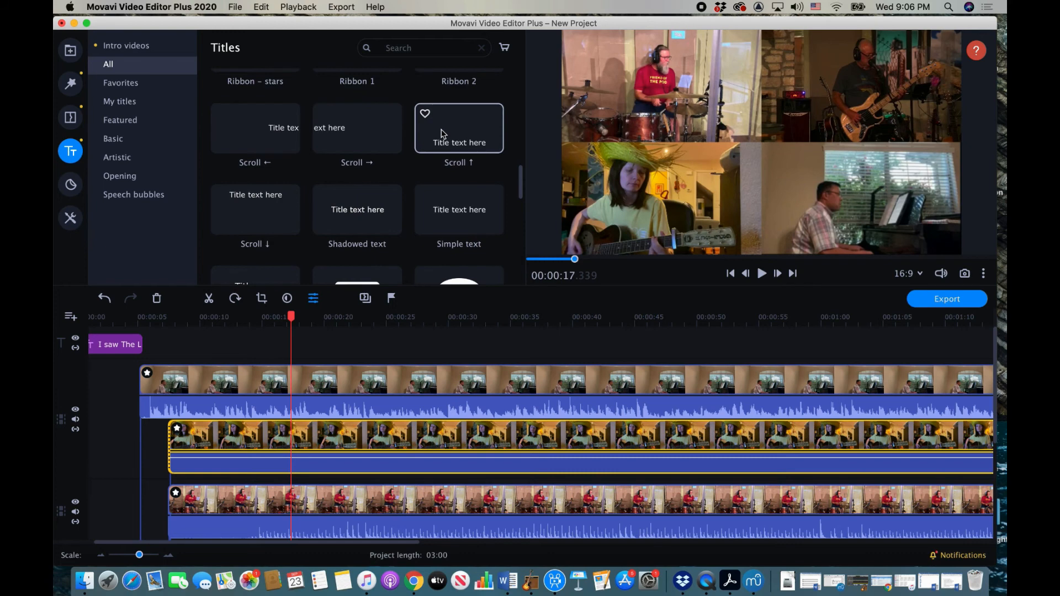
pyautogui.moveTo(442, 132); pyautogui.dragTo(151, 318)
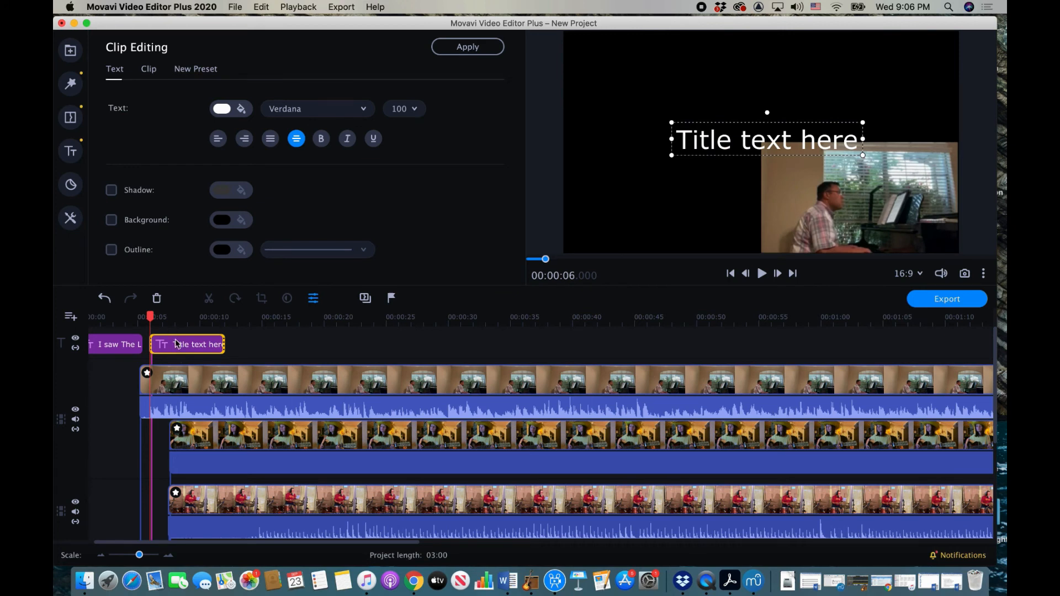
# Step: Move the title over the pianist's tile and replace its text with his name and a colon at size 50
pyautogui.moveTo(764, 133); pyautogui.dragTo(858, 231)
pyautogui.doubleClick(793, 240)
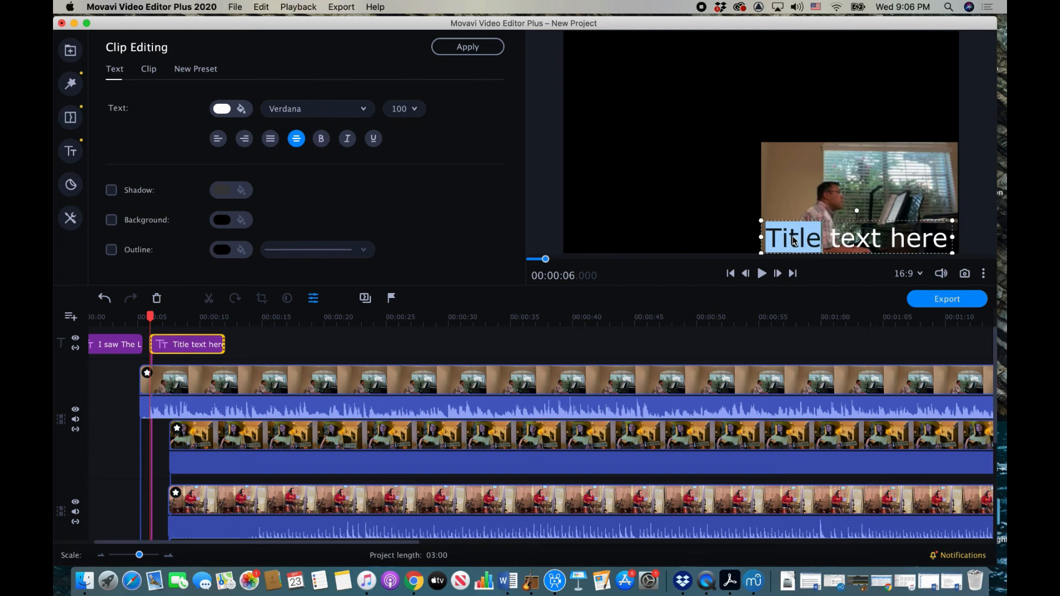
pyautogui.moveTo(767, 239); pyautogui.dragTo(950, 241)
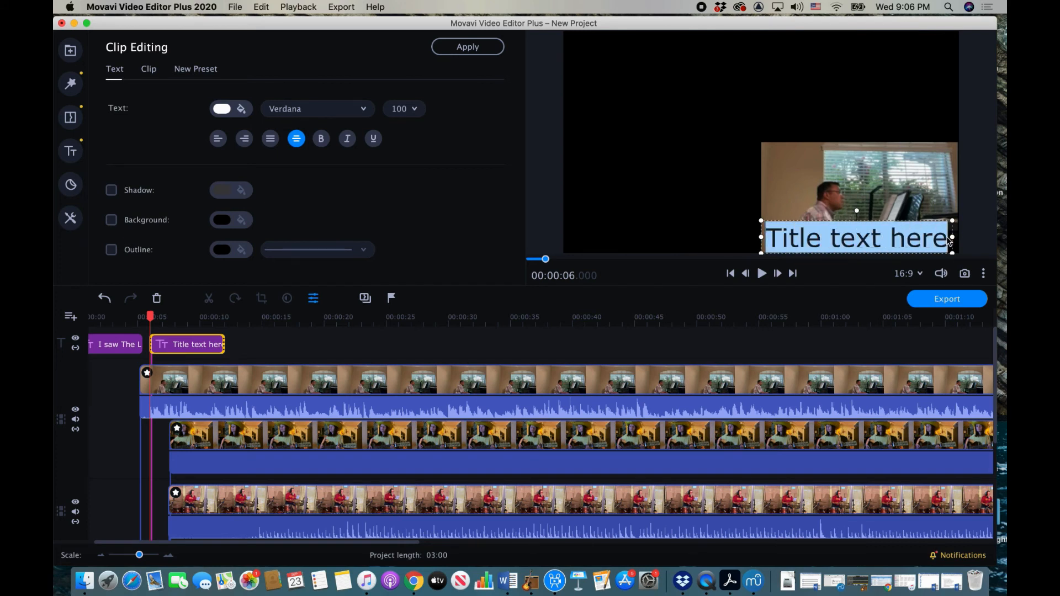
pyautogui.click(406, 109)
pyautogui.click(414, 223)
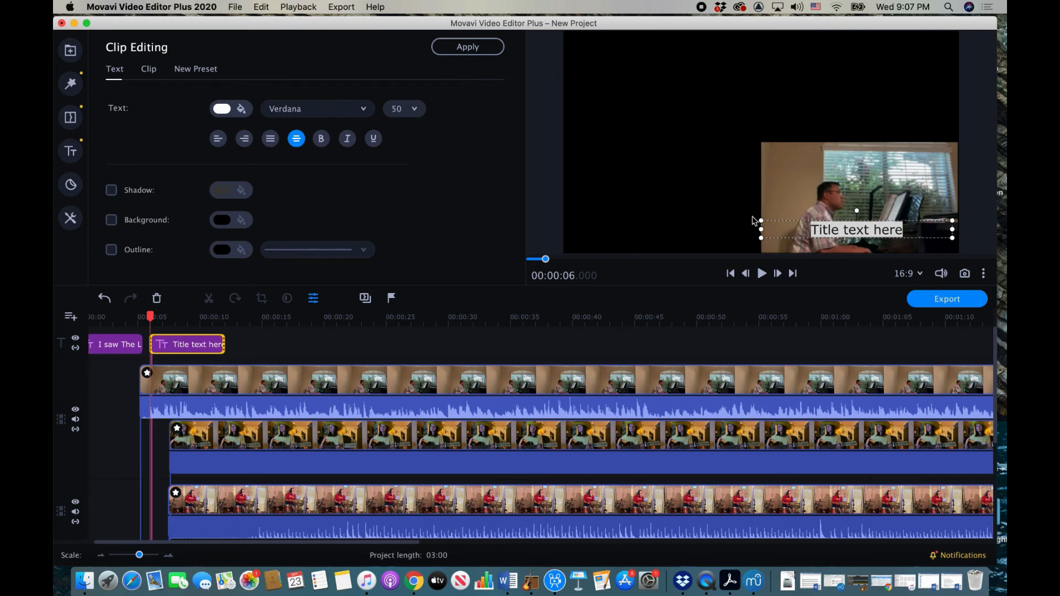
pyautogui.press('BackSpace')
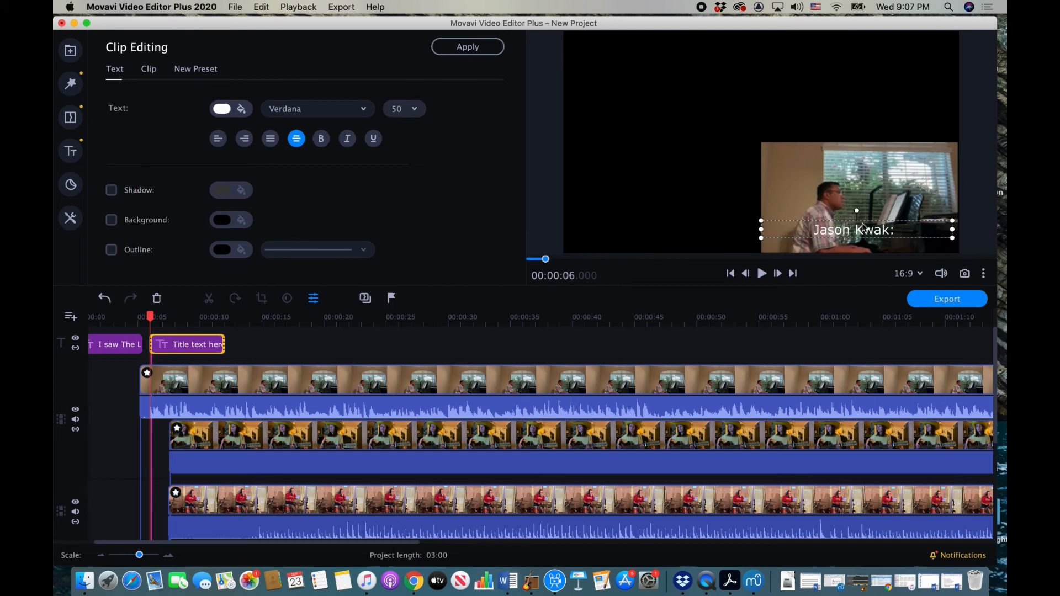
# Step: Lower the pianist's caption to the bottom edge of his tile
pyautogui.click(800, 229)
pyautogui.click(799, 229)
pyautogui.click(799, 232)
pyautogui.moveTo(799, 232); pyautogui.dragTo(799, 249)
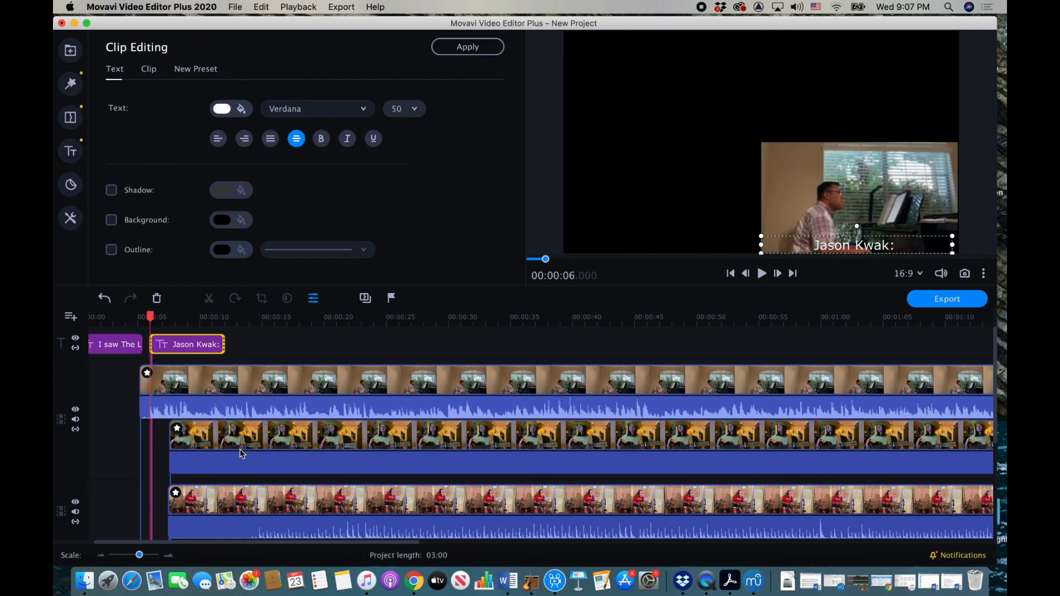
pyautogui.click(209, 438)
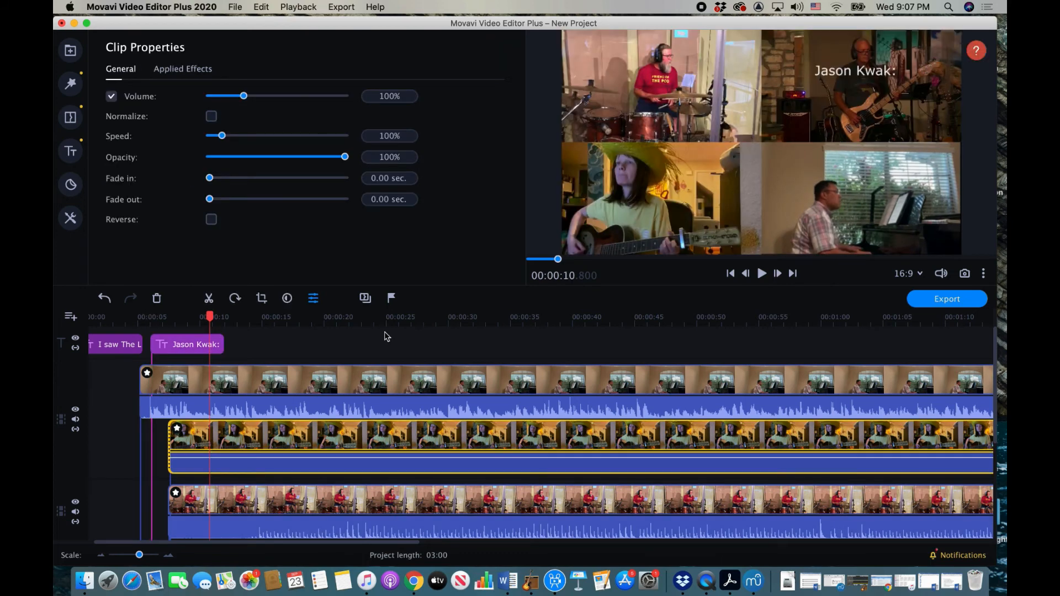
pyautogui.click(203, 345)
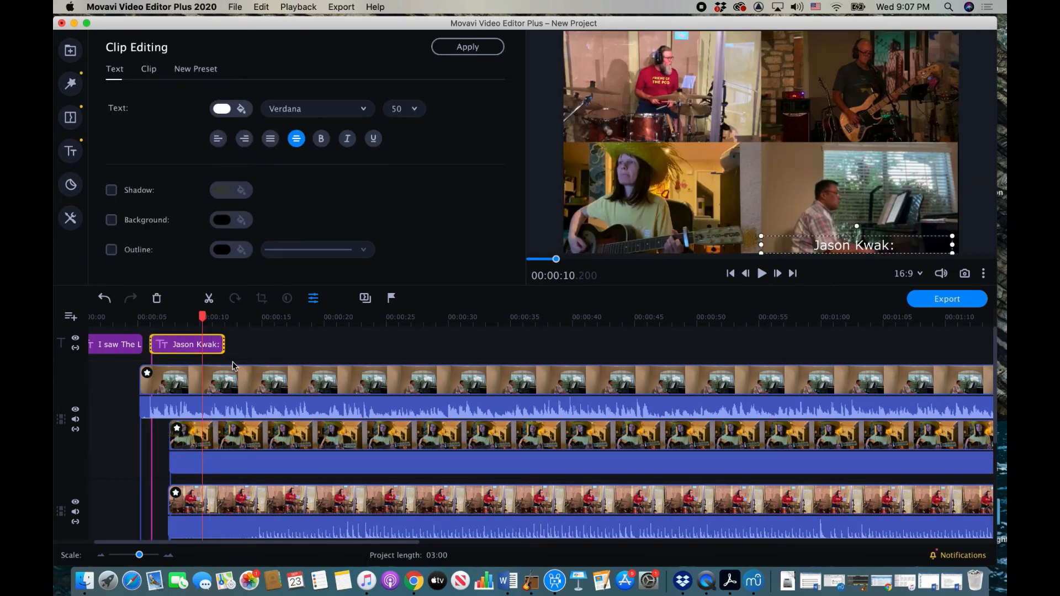
# Step: Add a new title track and place a Scroll ↑ title on it
pyautogui.click(70, 316)
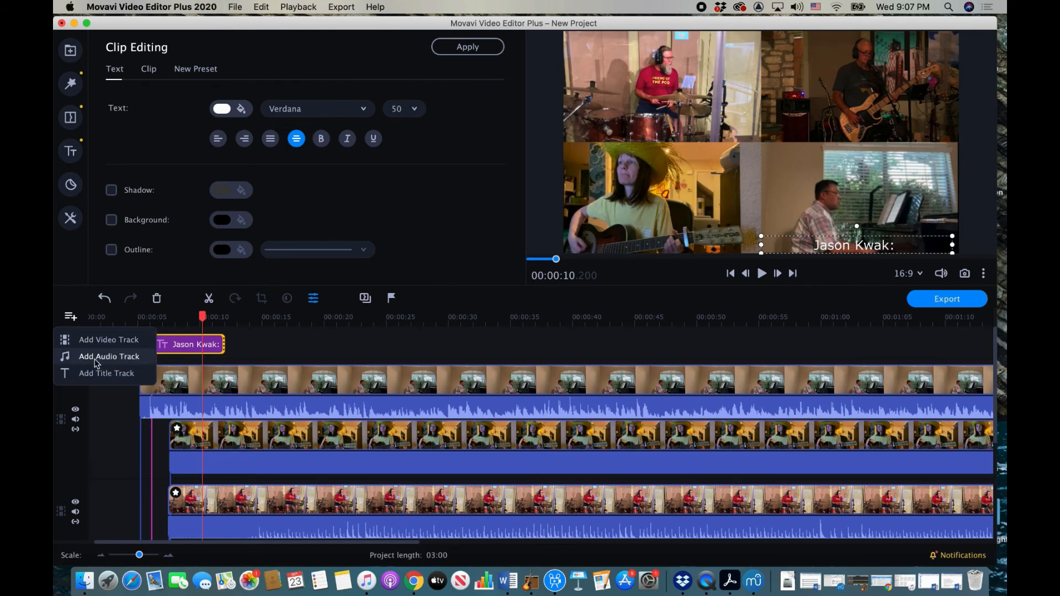
pyautogui.click(91, 372)
pyautogui.click(71, 150)
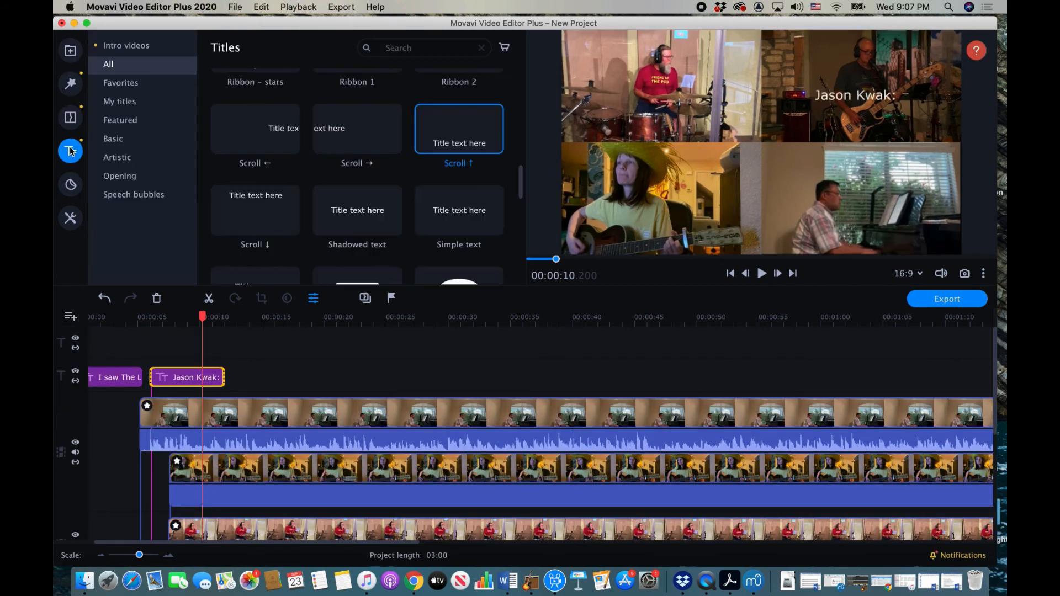
pyautogui.moveTo(431, 135); pyautogui.dragTo(172, 332)
# Step: Caption the guitarist's tile with her name at size 50 along its bottom edge
pyautogui.moveTo(765, 140); pyautogui.dragTo(656, 233)
pyautogui.doubleClick(656, 233)
pyautogui.press('super+a')
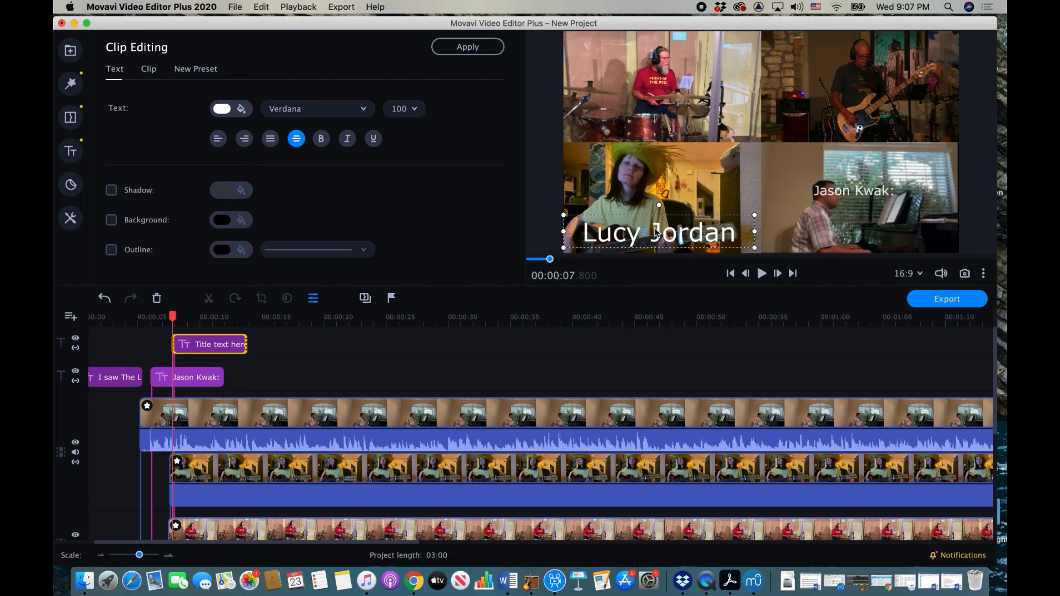
pyautogui.click(415, 109)
pyautogui.click(414, 148)
pyautogui.click(418, 111)
pyautogui.click(412, 217)
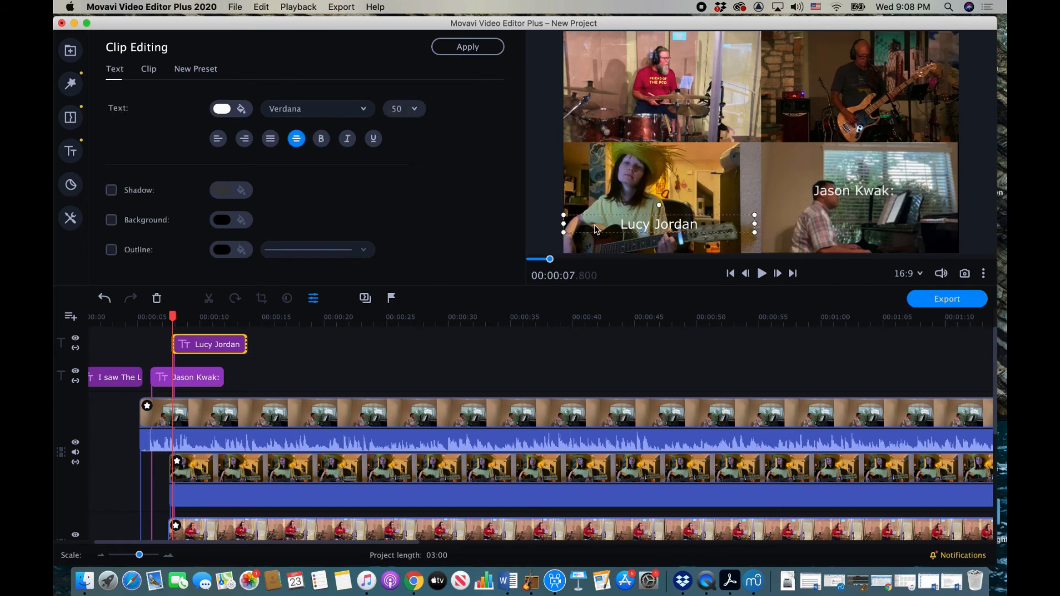
pyautogui.moveTo(596, 229); pyautogui.dragTo(595, 250)
# Step: Review both name captions in playback from about 00:06, then drag in a Simple text title
pyautogui.click(195, 375)
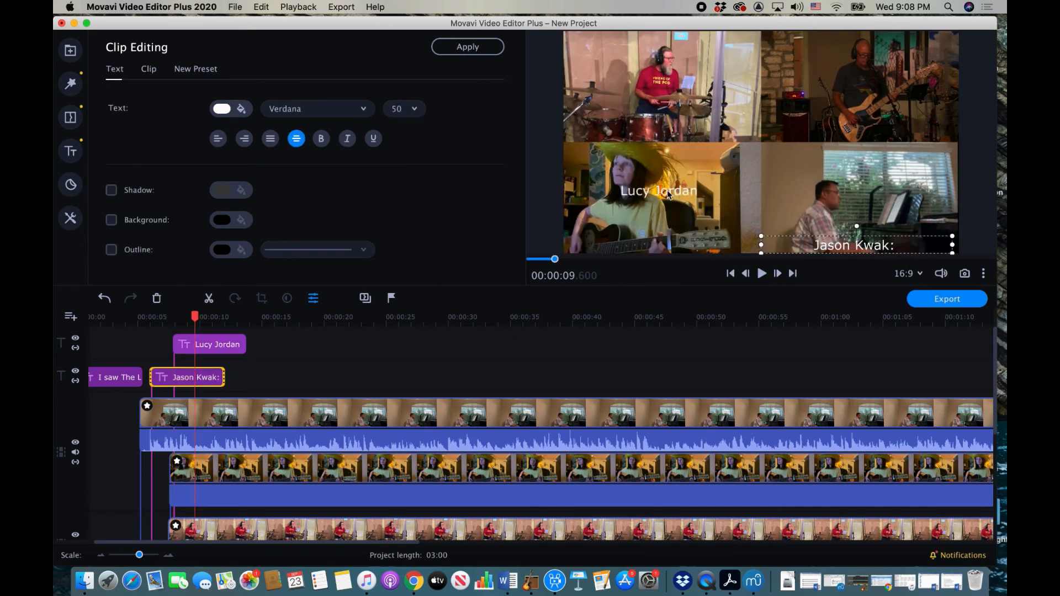
pyautogui.click(241, 344)
pyautogui.click(152, 319)
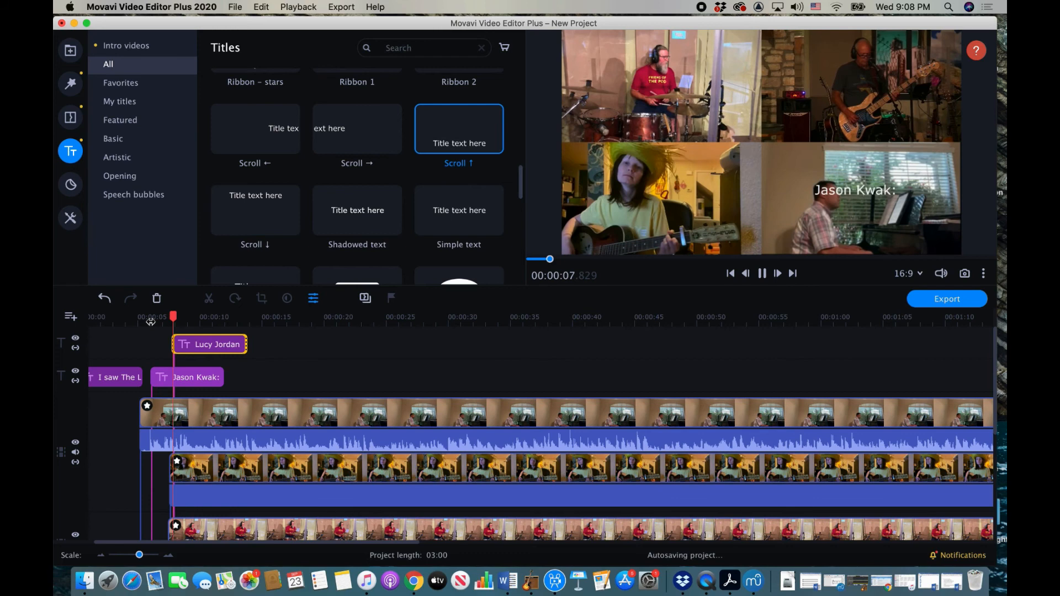
pyautogui.press('space')
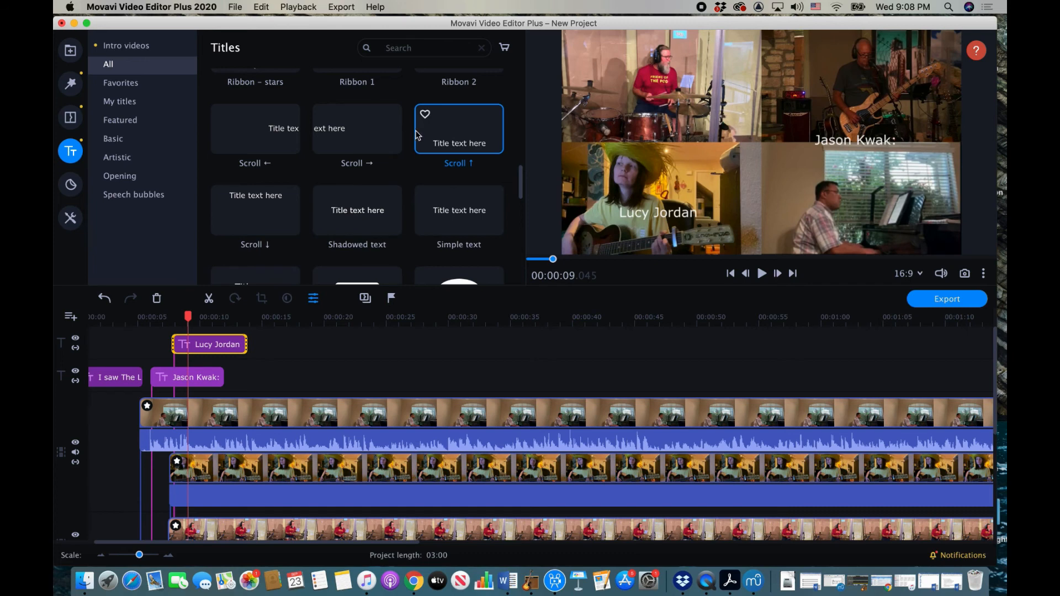
pyautogui.scroll(-5, 417, 136)
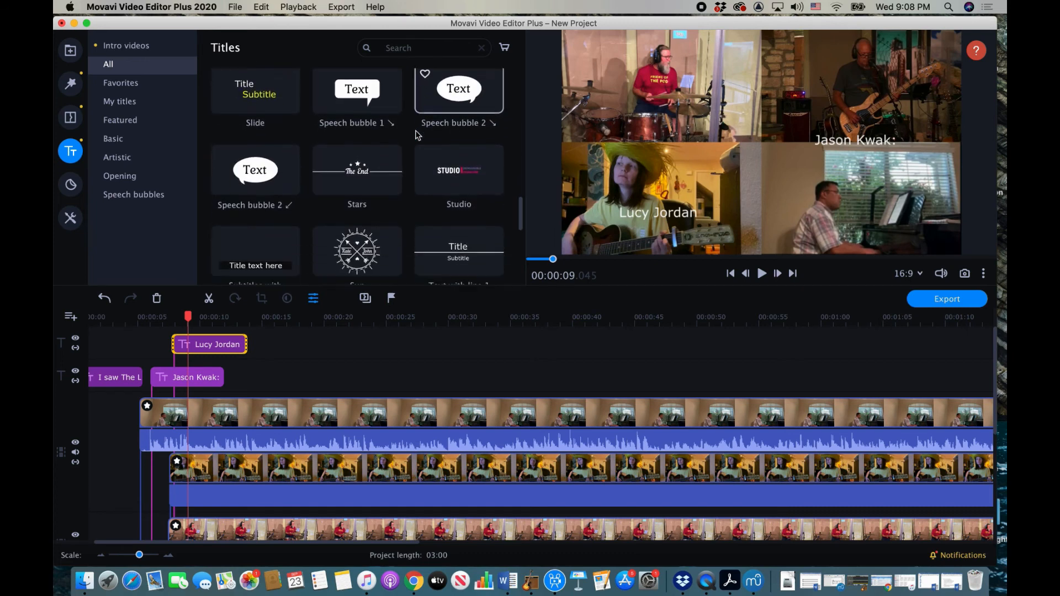
pyautogui.scroll(5, 418, 136)
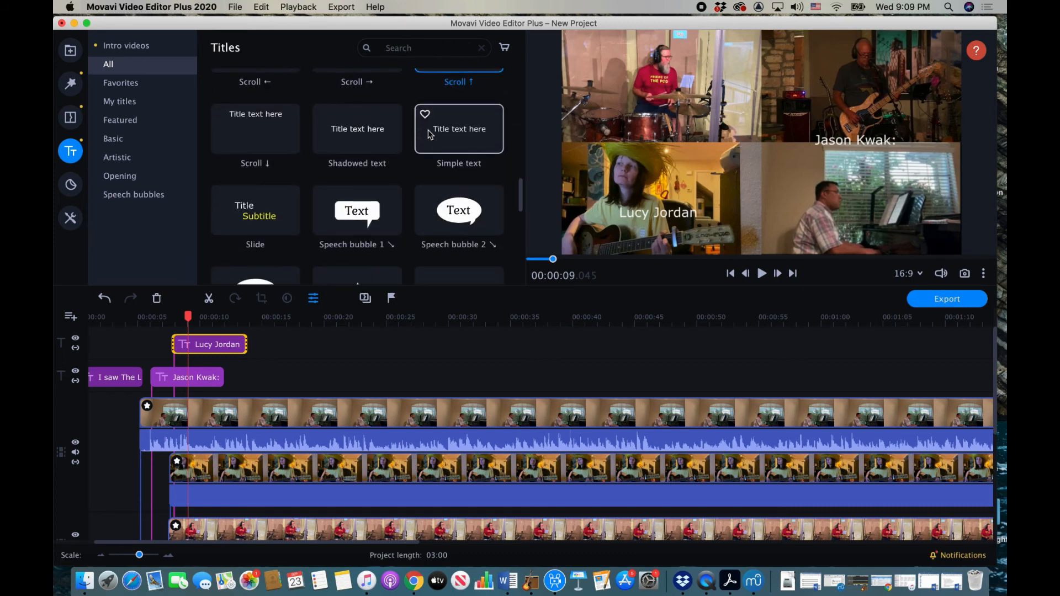
pyautogui.moveTo(473, 136); pyautogui.dragTo(174, 300)
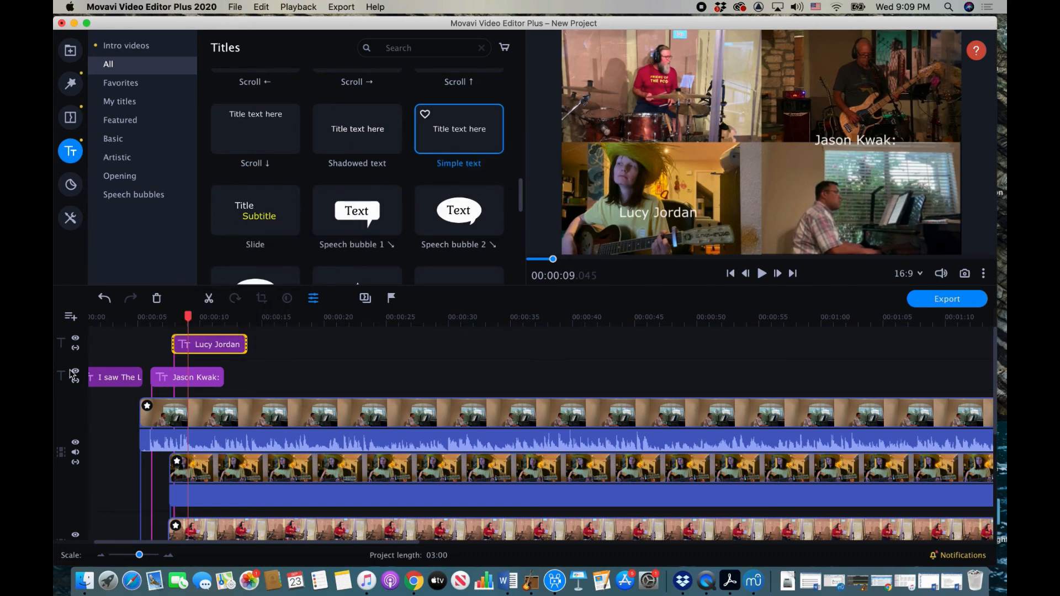
# Step: Add a third title track with a Simple text title positioned over the drummer's tile
pyautogui.click(69, 315)
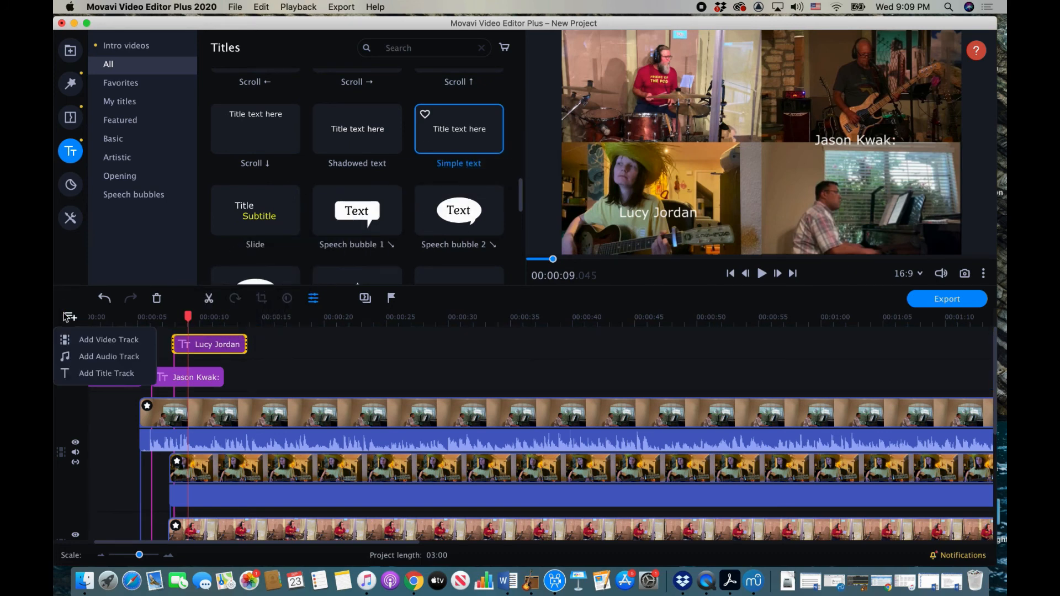
pyautogui.click(100, 374)
pyautogui.moveTo(460, 139); pyautogui.dragTo(170, 322)
pyautogui.moveTo(778, 136); pyautogui.dragTo(675, 123)
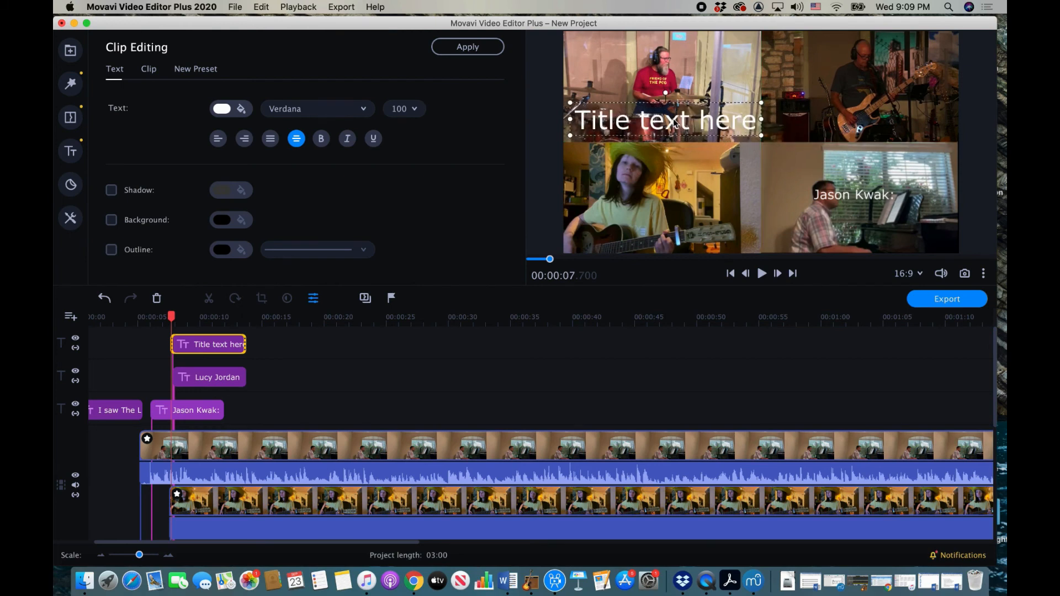
# Step: Replace the placeholder with the drummer's name at size 50 and nudge it lower
pyautogui.tripleClick(657, 122)
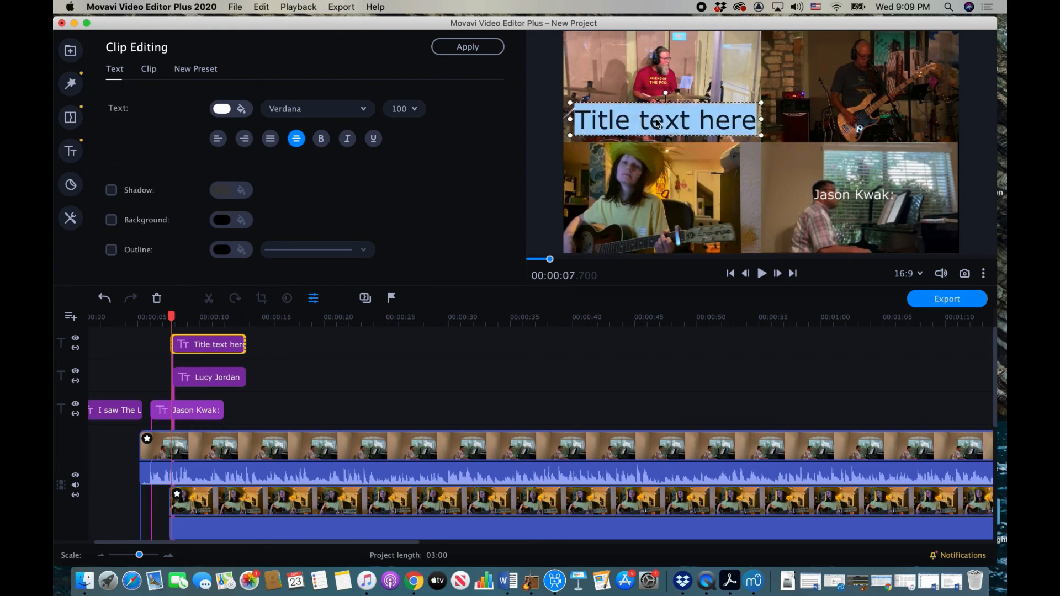
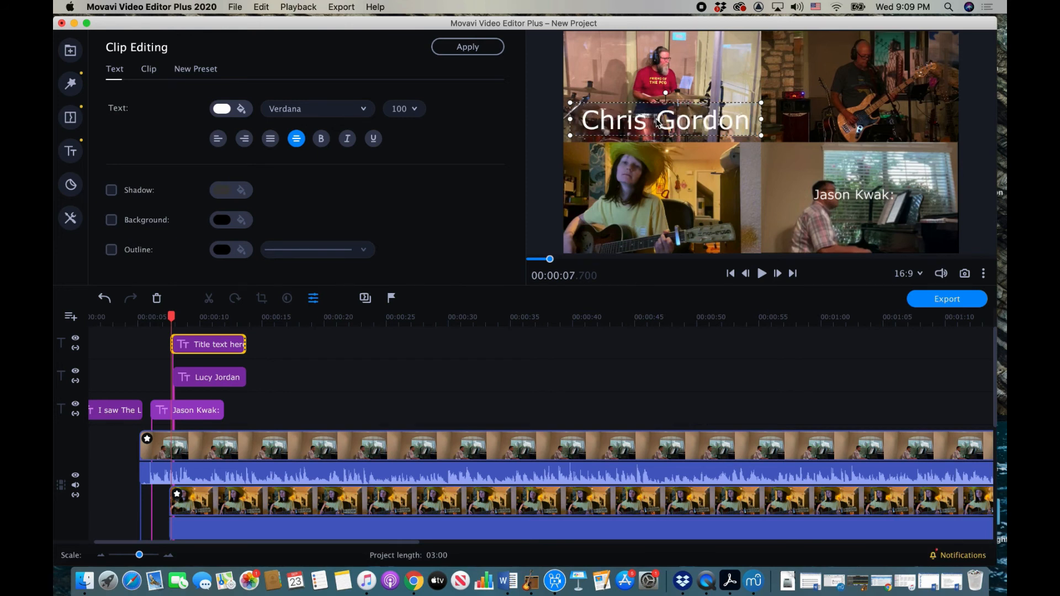
pyautogui.click(415, 108)
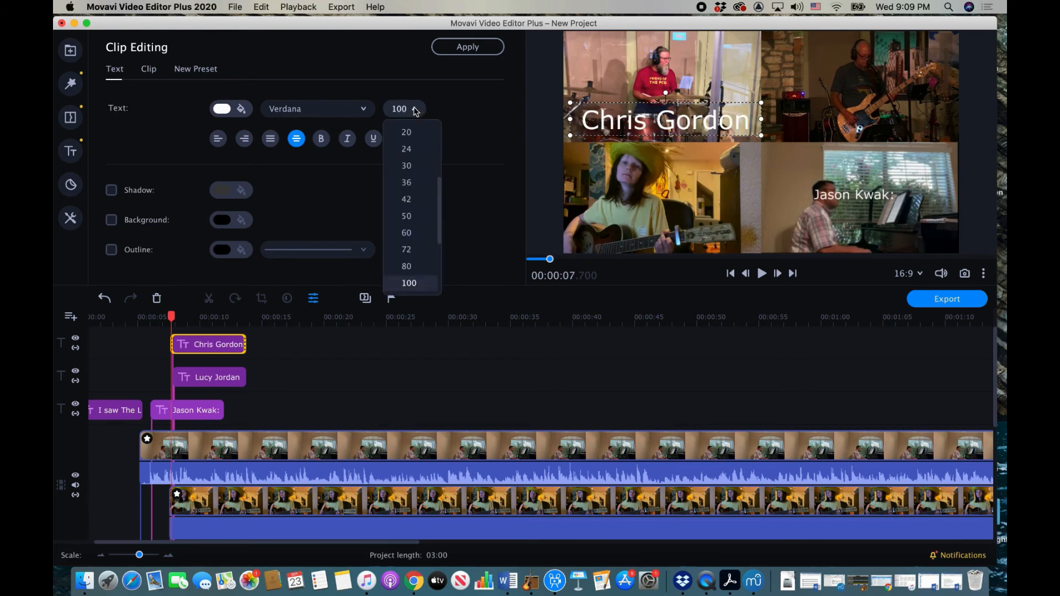
pyautogui.click(418, 217)
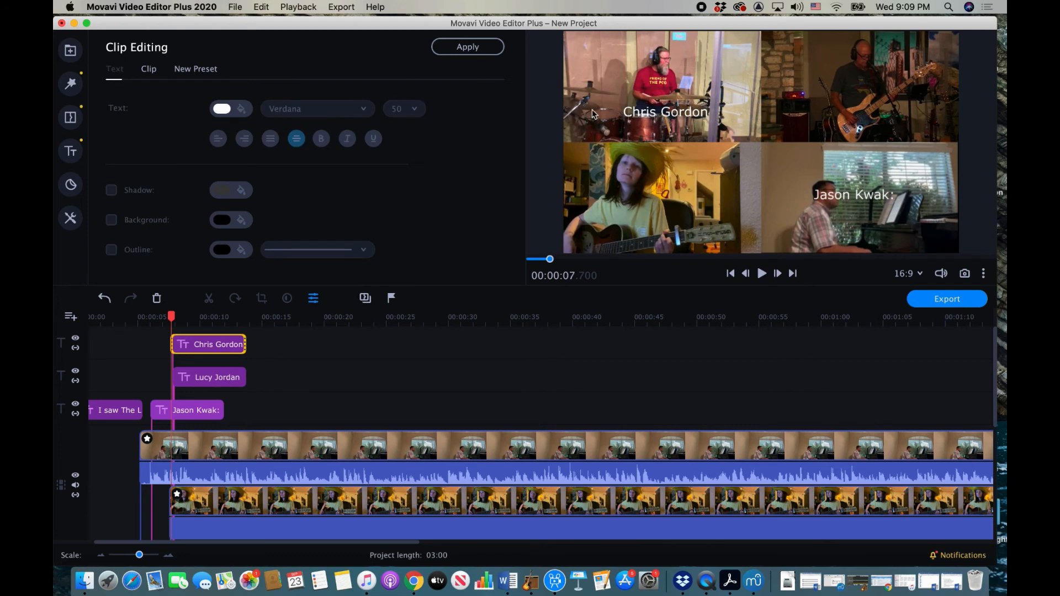
pyautogui.moveTo(595, 111); pyautogui.dragTo(591, 125)
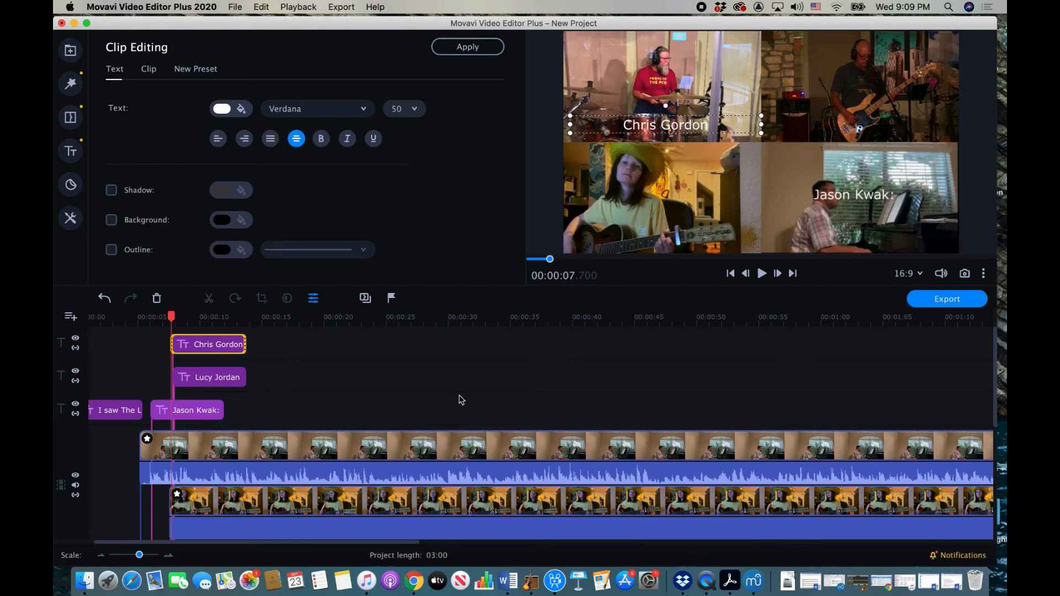
pyautogui.scroll(-5, 412, 397)
pyautogui.scroll(5, 411, 398)
pyautogui.hscroll(-2, 413, 401)
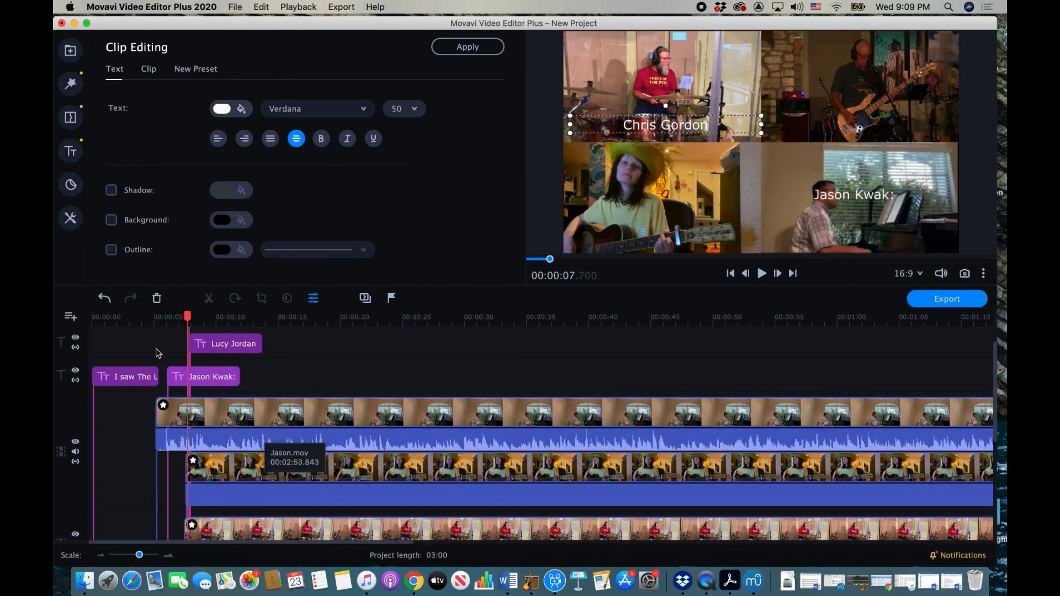
# Step: Add four empty video tracks to the timeline
pyautogui.click(70, 319)
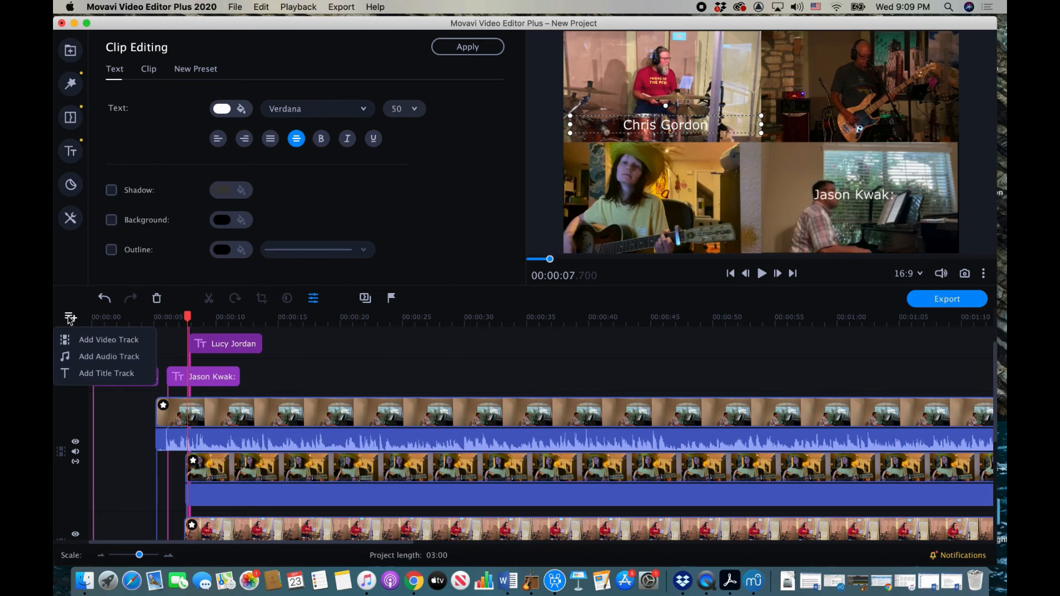
pyautogui.click(89, 340)
pyautogui.click(70, 317)
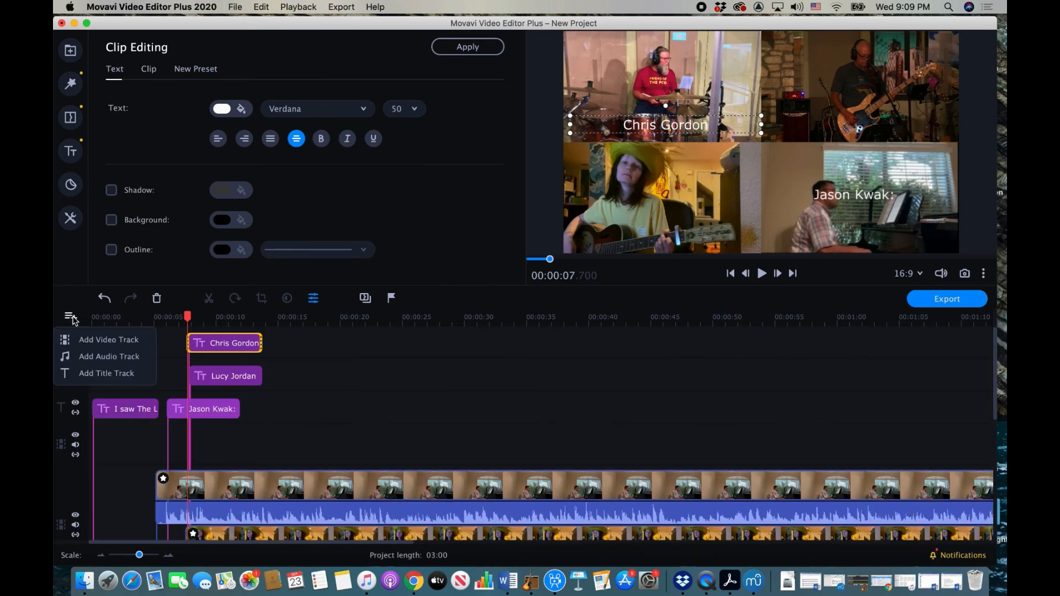
pyautogui.click(83, 340)
pyautogui.click(70, 318)
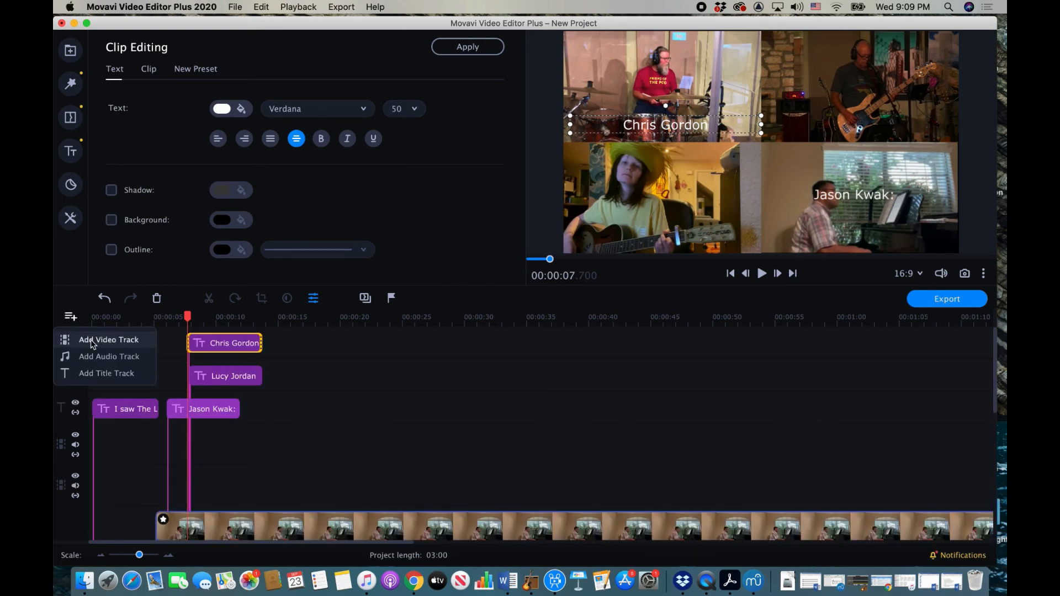
pyautogui.click(91, 340)
pyautogui.click(70, 318)
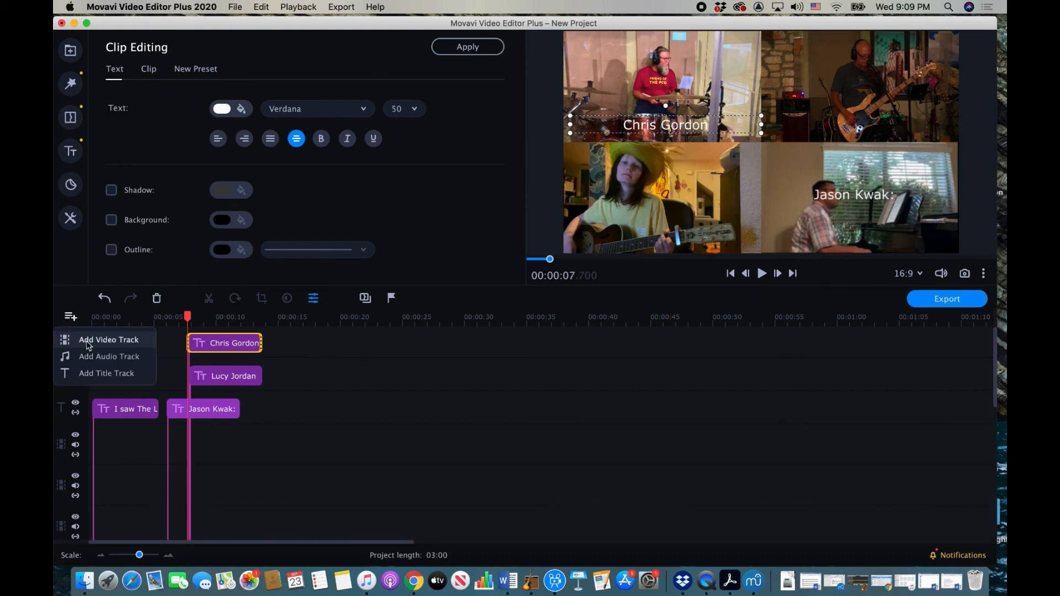
pyautogui.click(77, 339)
pyautogui.scroll(-3, 275, 448)
pyautogui.scroll(-3, 274, 449)
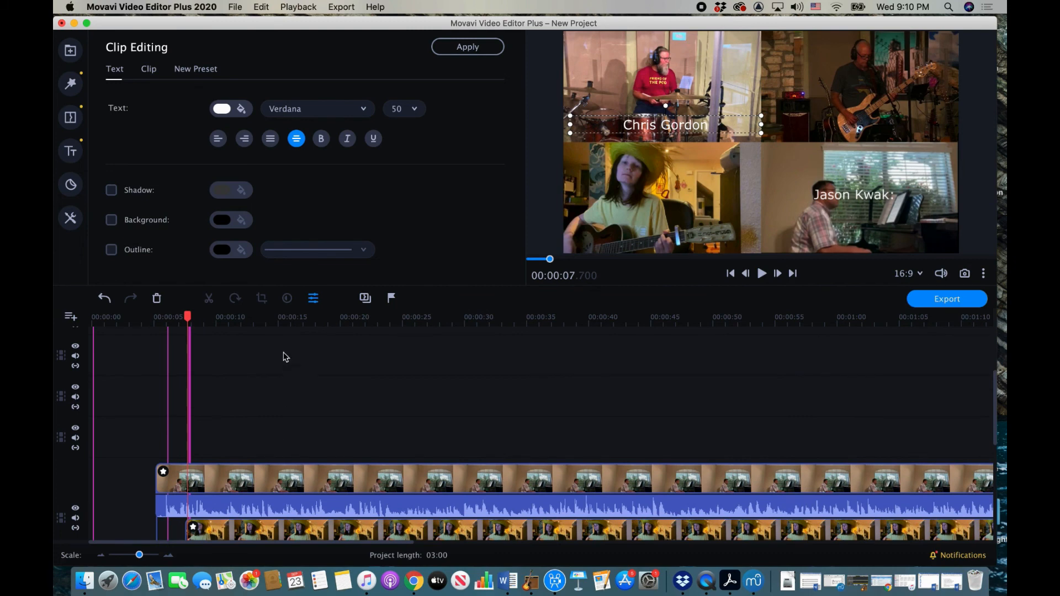
# Step: Place a marker named 'singing' at about 00:24 where the singing begins
pyautogui.click(280, 323)
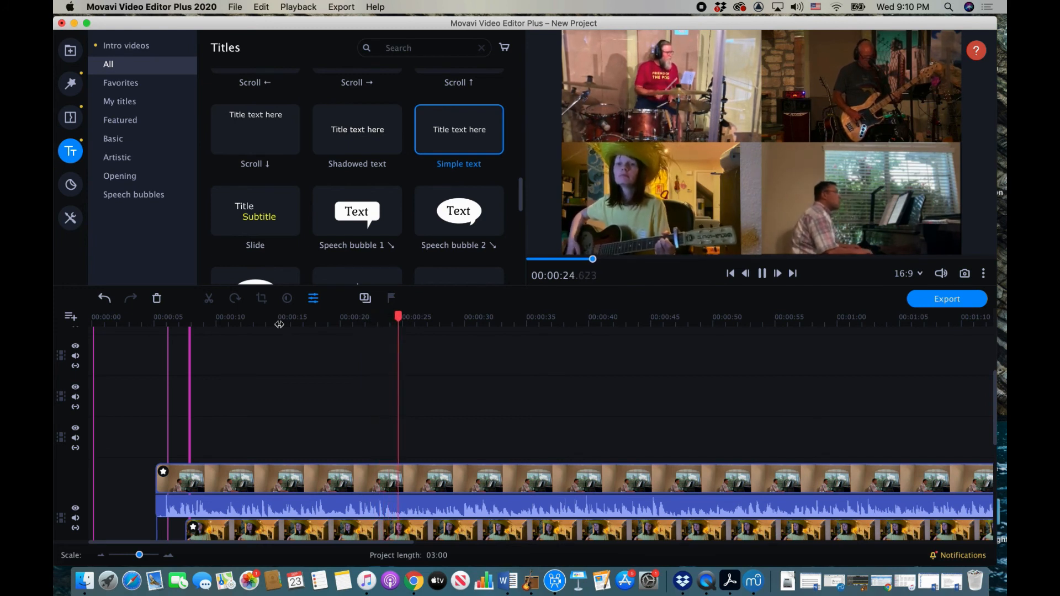
pyautogui.press('space')
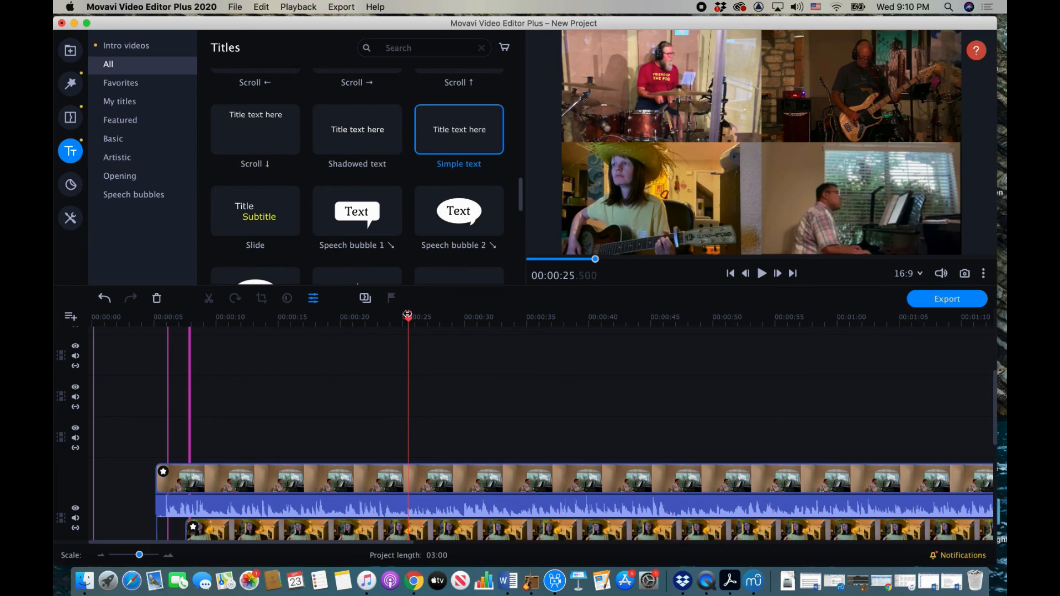
pyautogui.moveTo(408, 315); pyautogui.dragTo(406, 315)
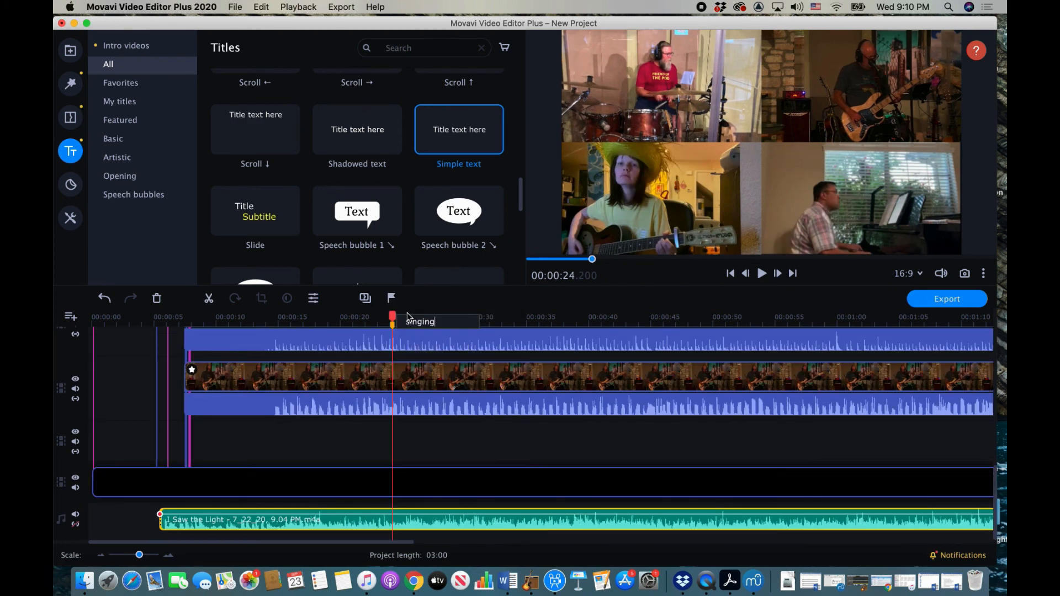
pyautogui.press('Return')
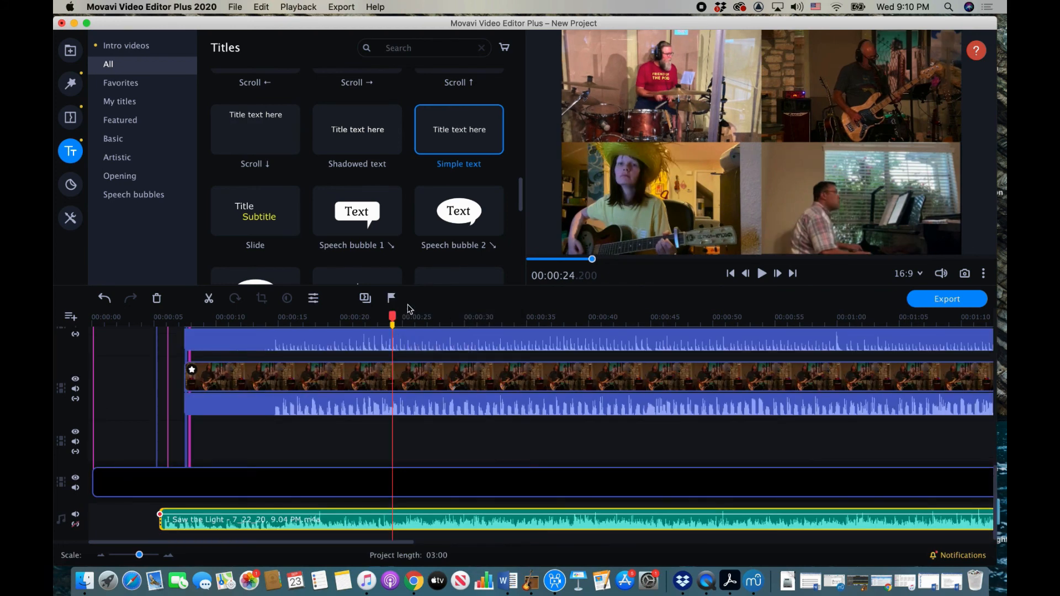
pyautogui.scroll(10, 423, 360)
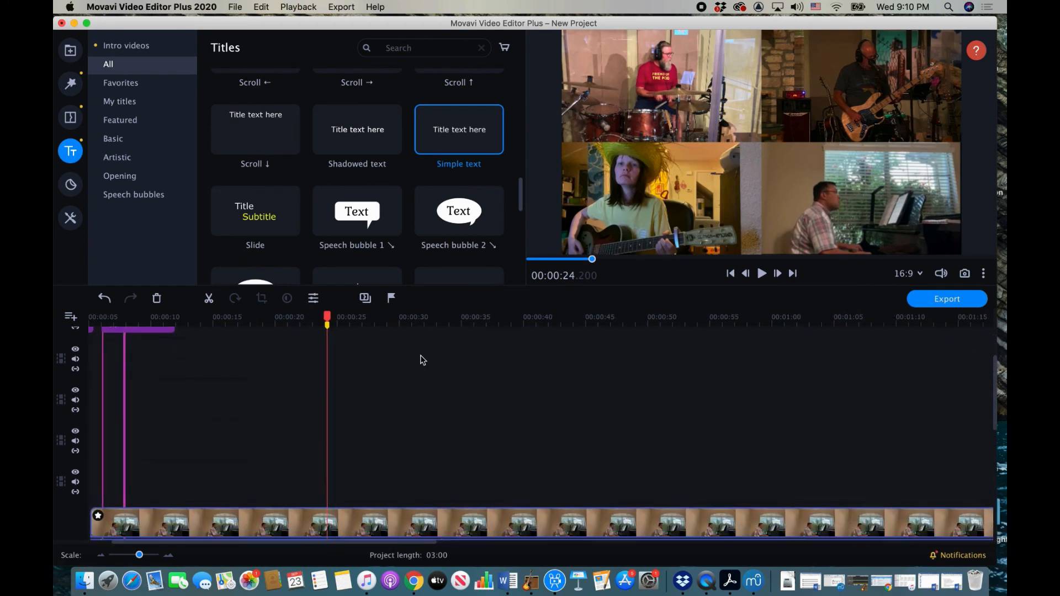
pyautogui.scroll(1, 423, 360)
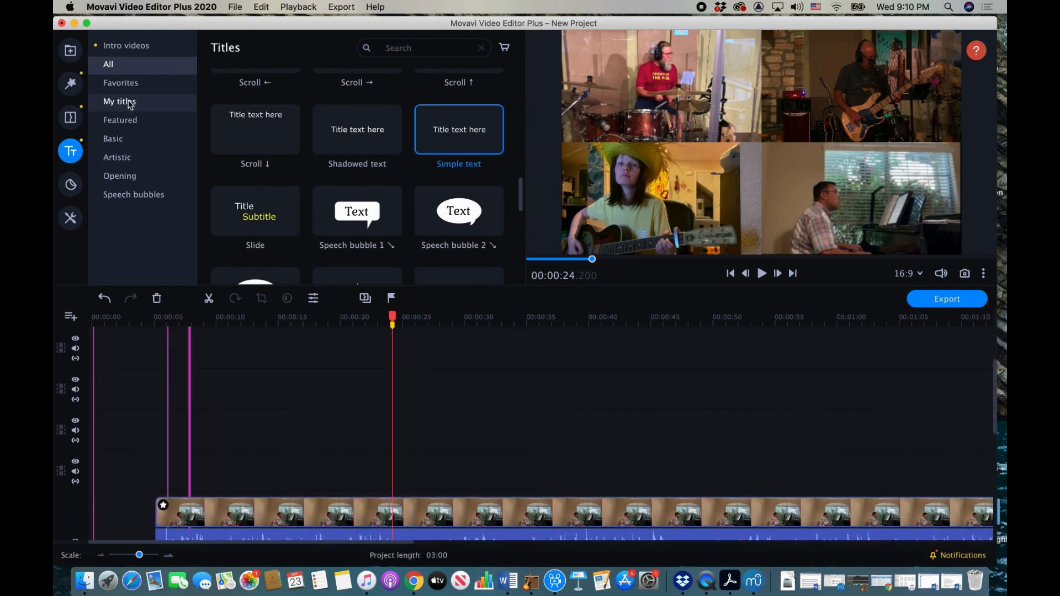
# Step: Add ISawTheLight_BR.mp4 trimmed to start at 00:22 as a picture-in-picture tile, top-left quadrant
pyautogui.click(70, 50)
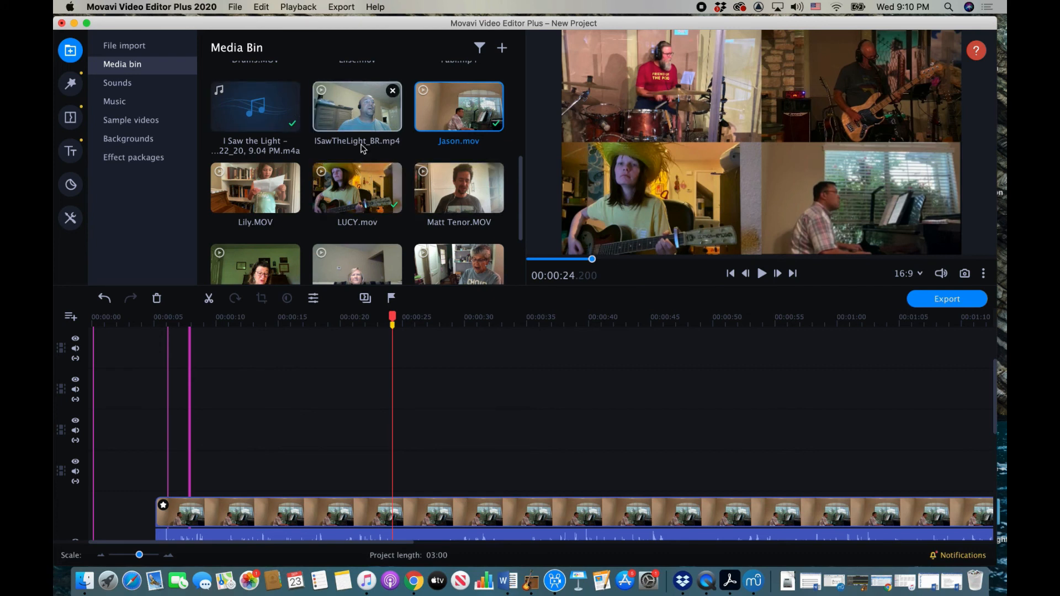
pyautogui.scroll(-1, 363, 149)
pyautogui.moveTo(358, 105)
pyautogui.mouseDown()
pyautogui.moveTo(379, 297)
pyautogui.moveTo(370, 422)
pyautogui.moveTo(350, 447)
pyautogui.mouseUp()
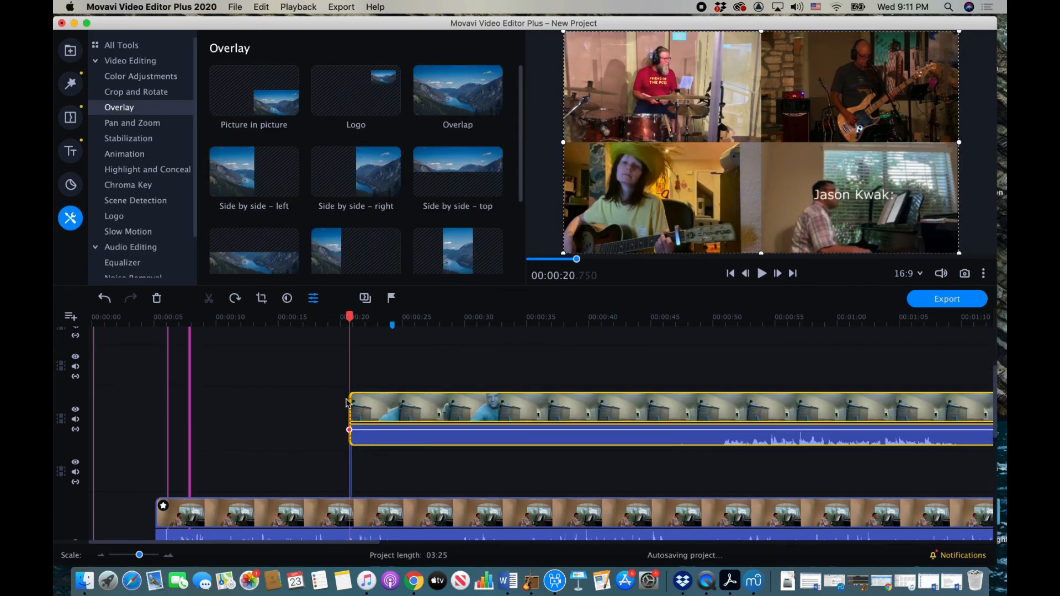
pyautogui.moveTo(436, 409); pyautogui.dragTo(716, 422)
pyautogui.moveTo(781, 415); pyautogui.dragTo(435, 458)
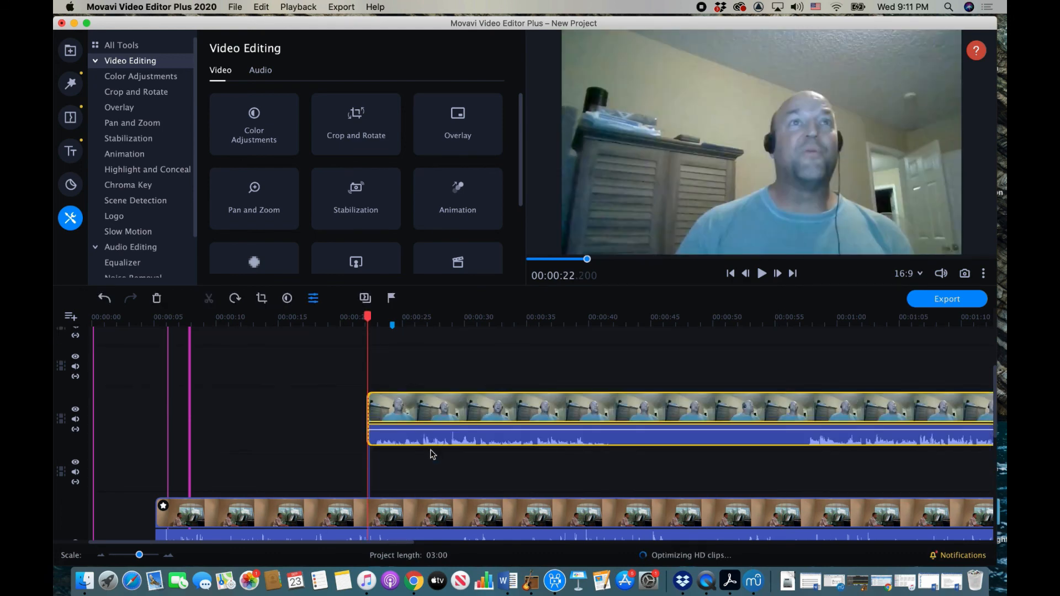
pyautogui.click(122, 108)
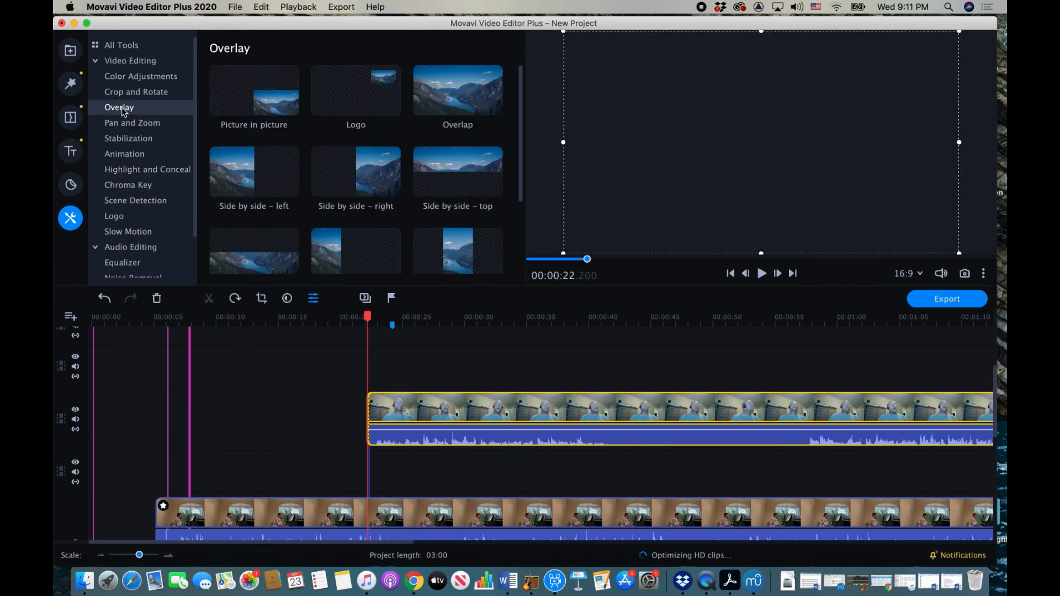
pyautogui.click(251, 96)
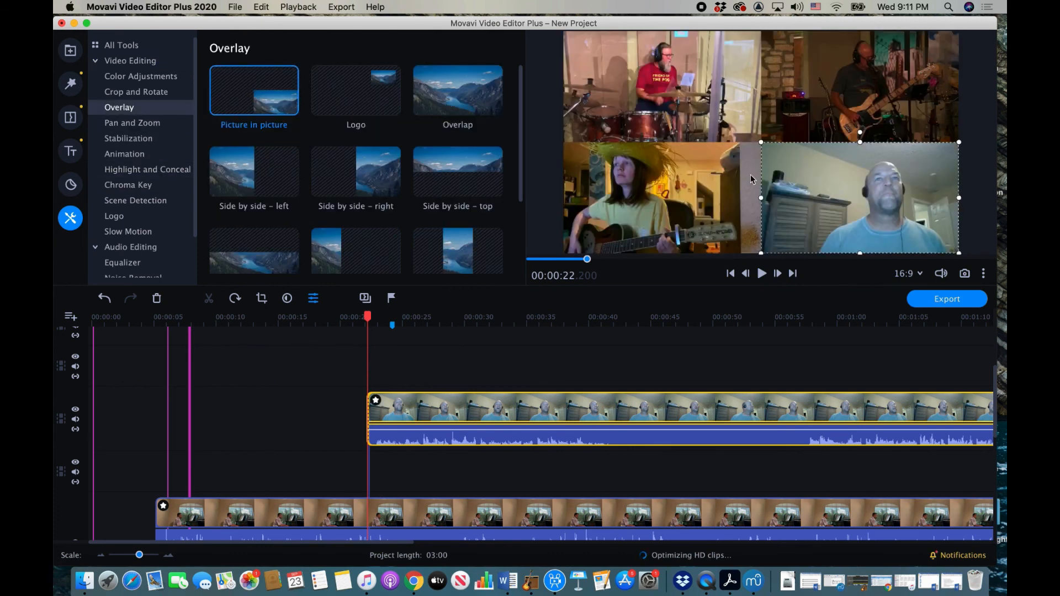
pyautogui.moveTo(831, 190); pyautogui.dragTo(632, 79)
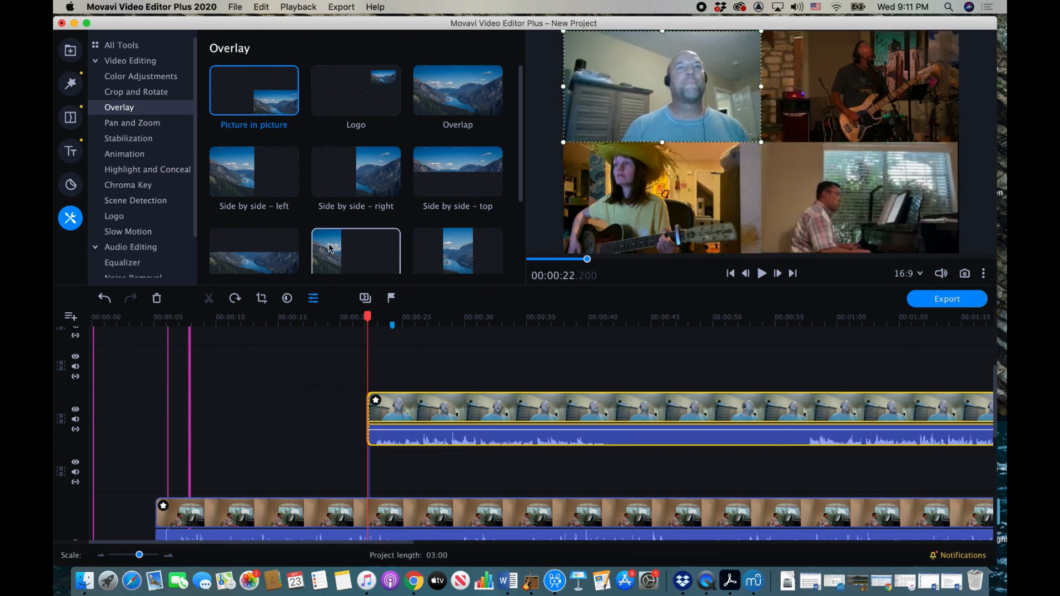
# Step: Add the girl's clip at 00:22 as a picture-in-picture tile in the top-right quadrant
pyautogui.click(70, 51)
pyautogui.moveTo(255, 174); pyautogui.dragTo(648, 470)
pyautogui.moveTo(703, 471); pyautogui.dragTo(423, 470)
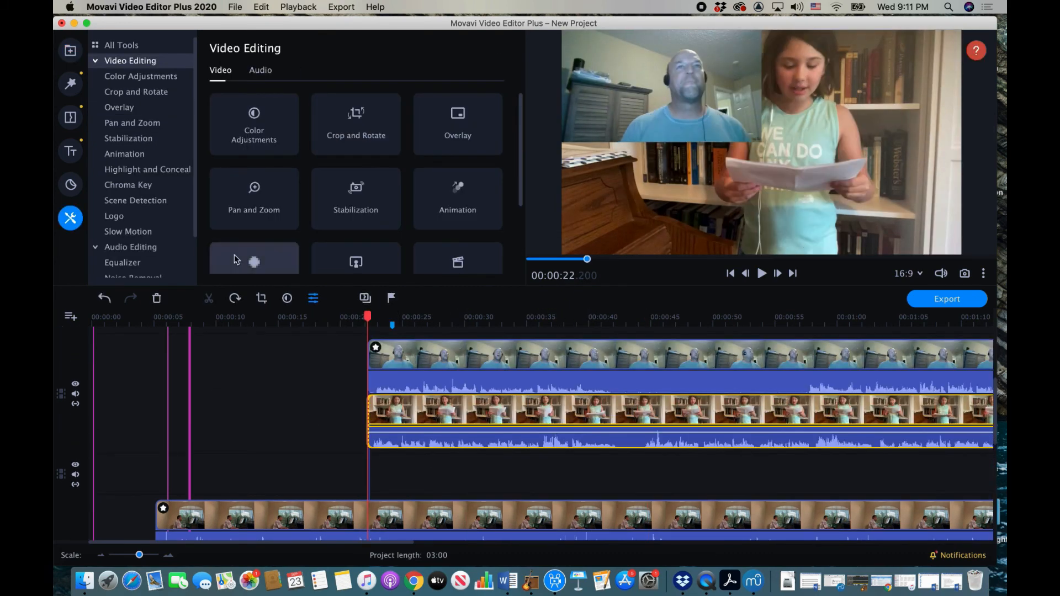
pyautogui.click(119, 107)
pyautogui.moveTo(839, 199); pyautogui.dragTo(840, 88)
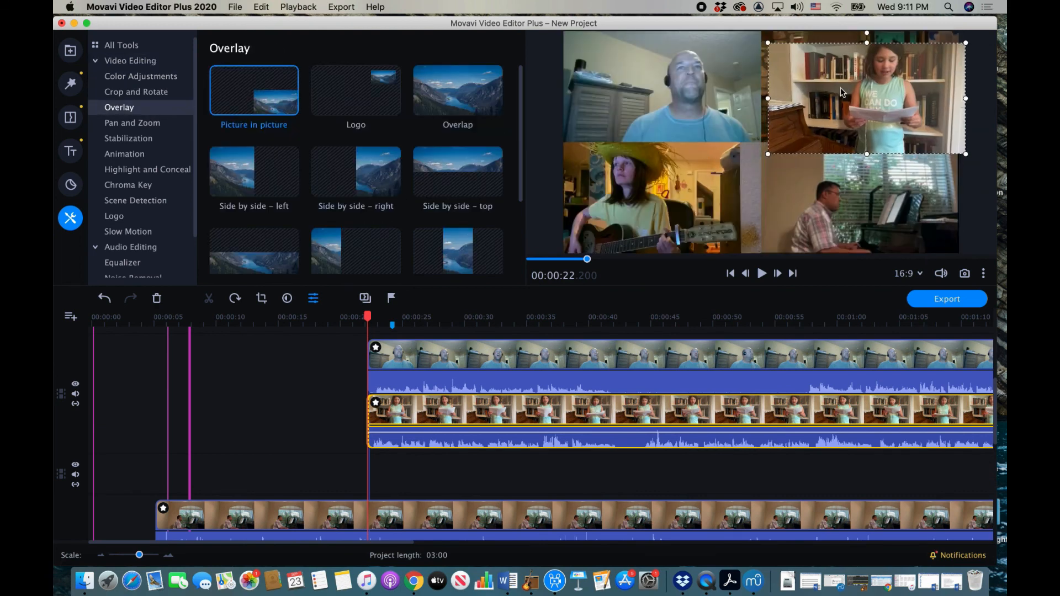
# Step: Add the CHOIR-shirt singer's clip, trimmed, at 00:22 as a picture-in-picture tile, bottom-left quadrant
pyautogui.click(70, 50)
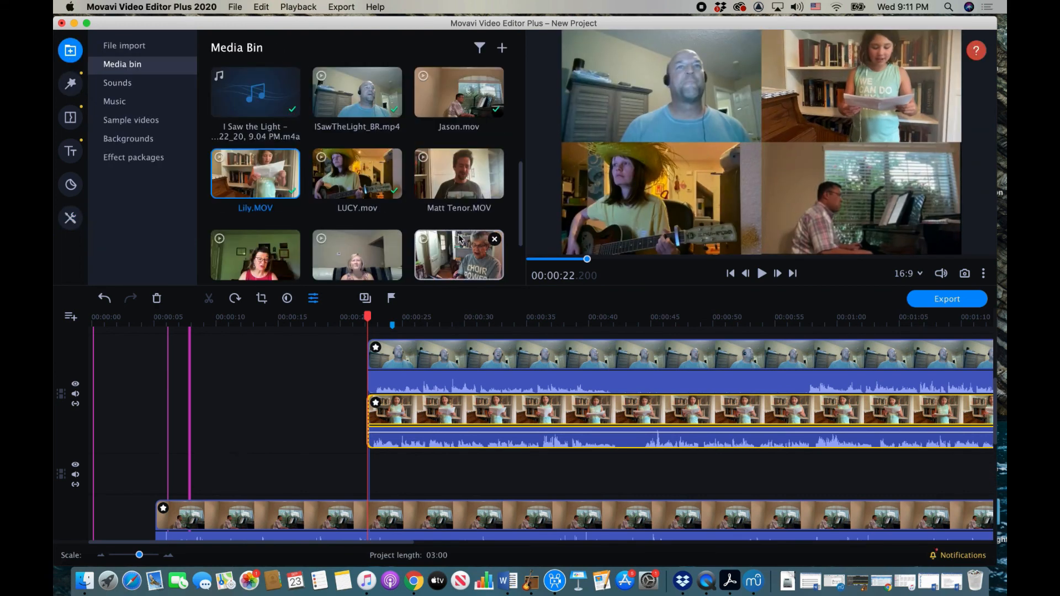
pyautogui.scroll(-3, 476, 248)
pyautogui.moveTo(468, 201); pyautogui.dragTo(369, 457)
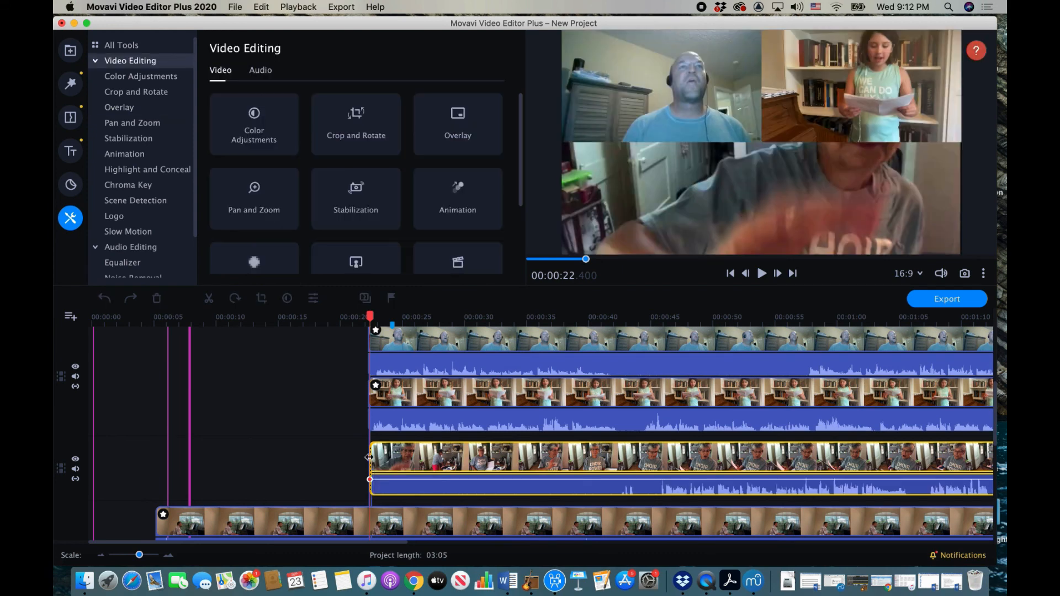
pyautogui.moveTo(369, 486); pyautogui.dragTo(651, 492)
pyautogui.moveTo(720, 469); pyautogui.dragTo(436, 473)
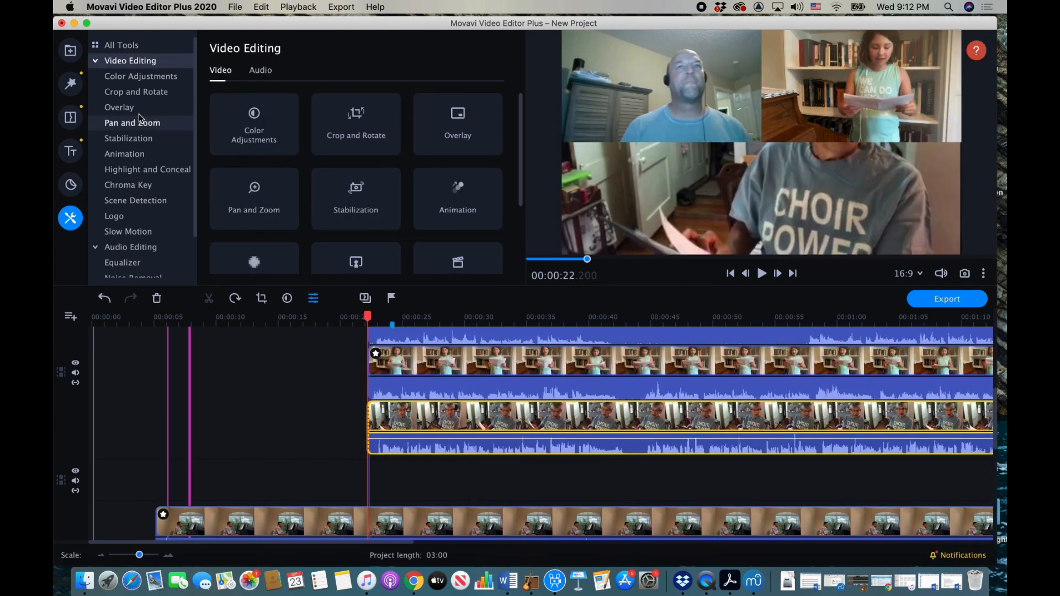
pyautogui.click(120, 107)
pyautogui.click(267, 101)
pyautogui.moveTo(883, 204); pyautogui.dragTo(685, 206)
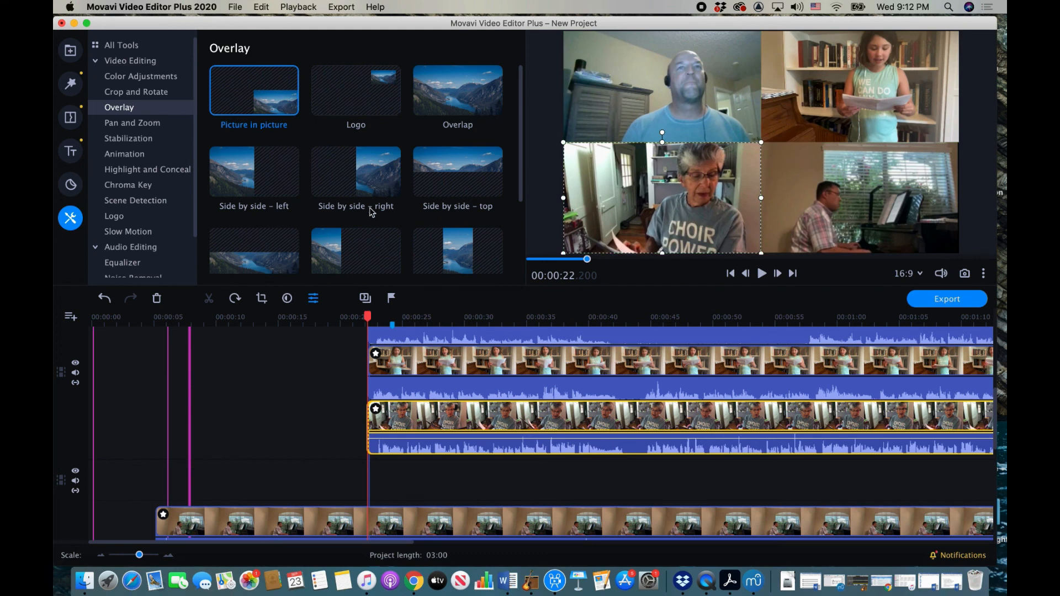
# Step: Add the red-shirt singer's clip at 00:22 as a picture-in-picture tile
pyautogui.click(71, 50)
pyautogui.moveTo(255, 198); pyautogui.dragTo(422, 480)
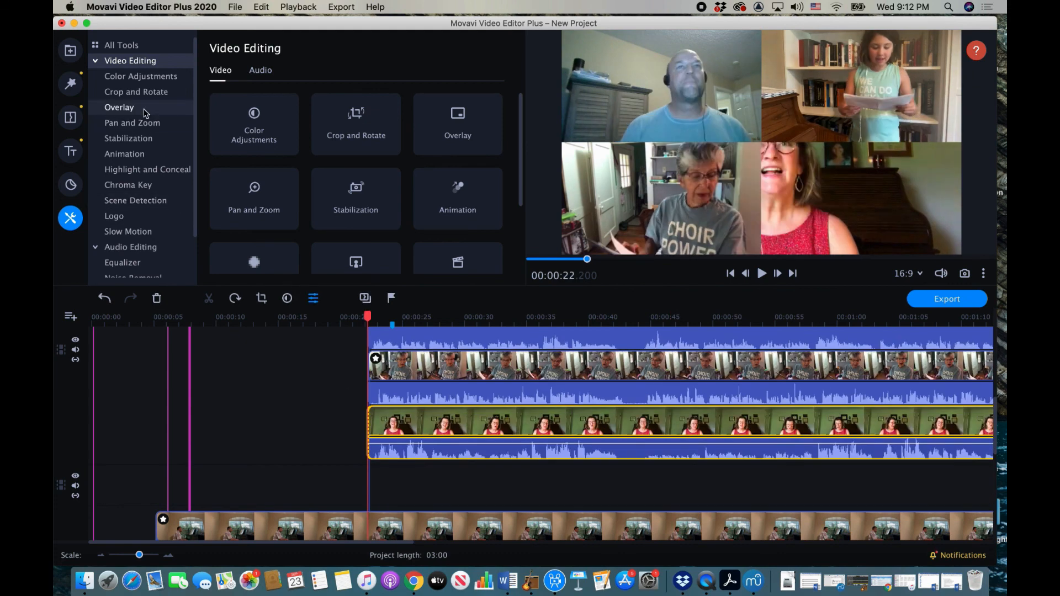
pyautogui.click(119, 107)
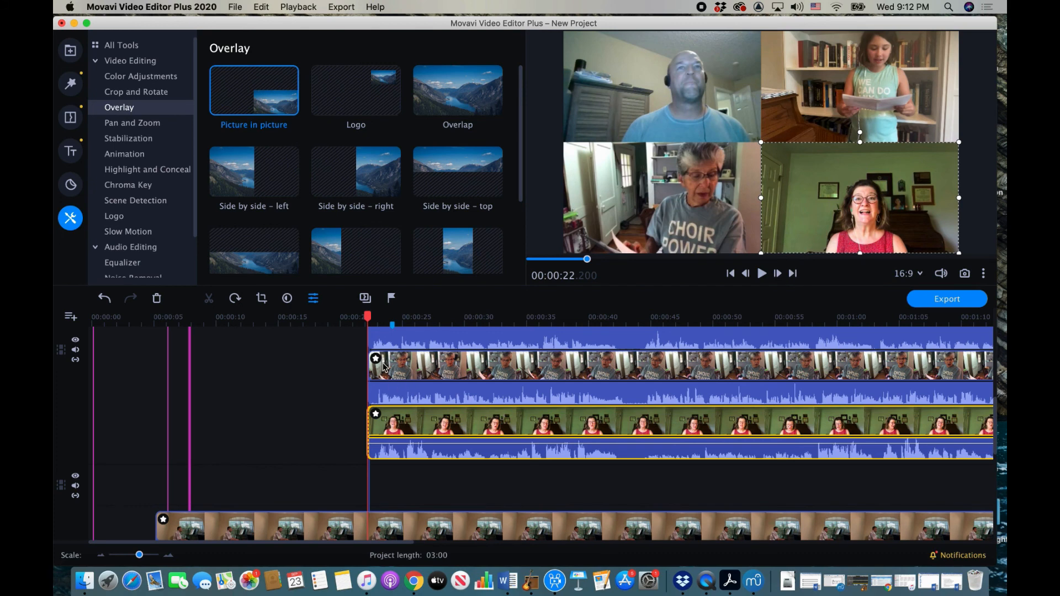
pyautogui.scroll(-5, 406, 509)
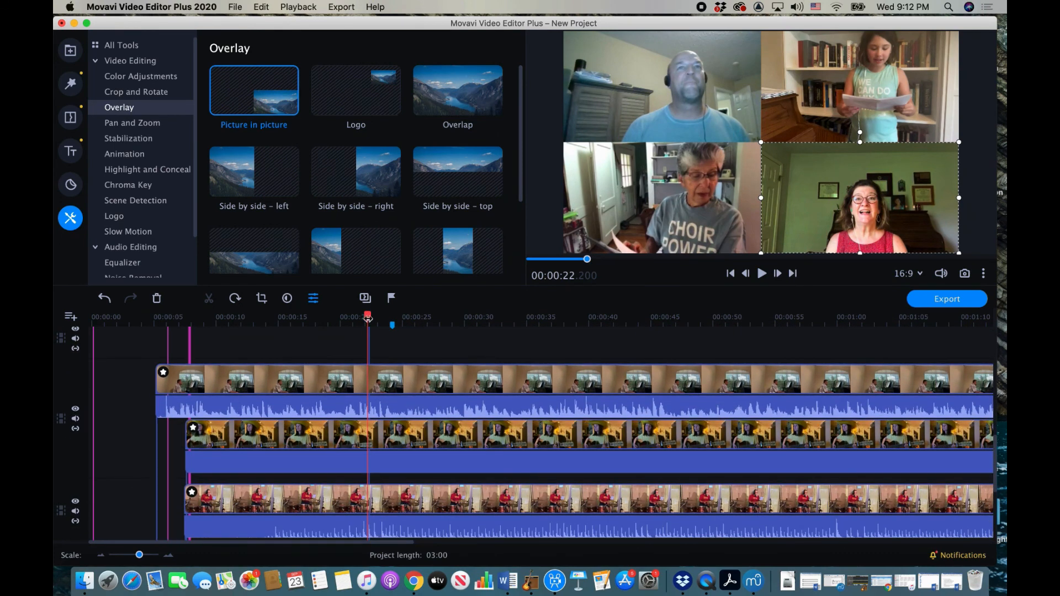
# Step: Split the piano clip at 00:22 and push its later piece out to about 01:07
pyautogui.click(367, 370)
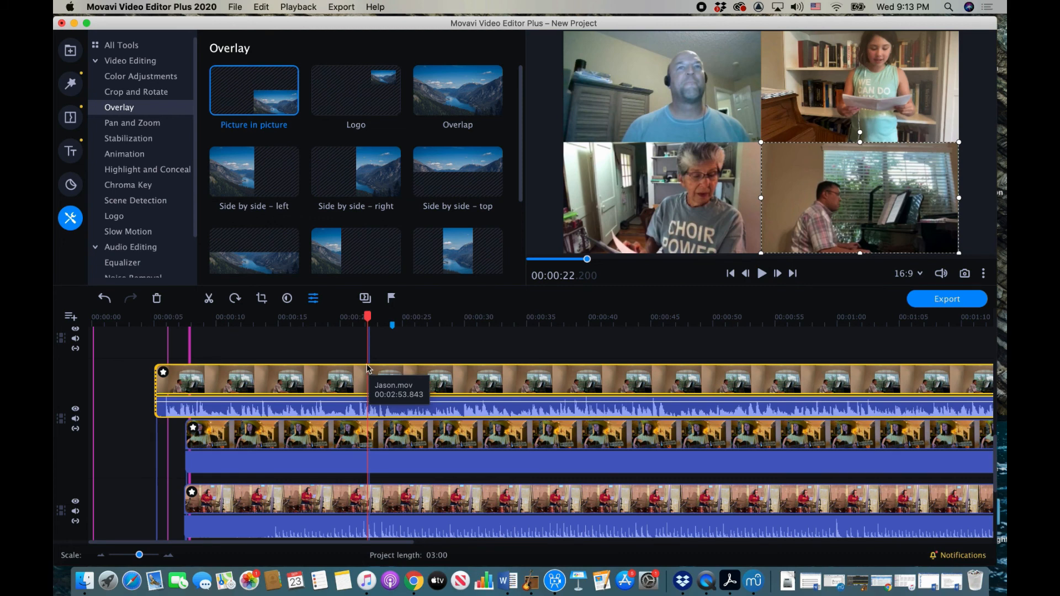
pyautogui.click(260, 6)
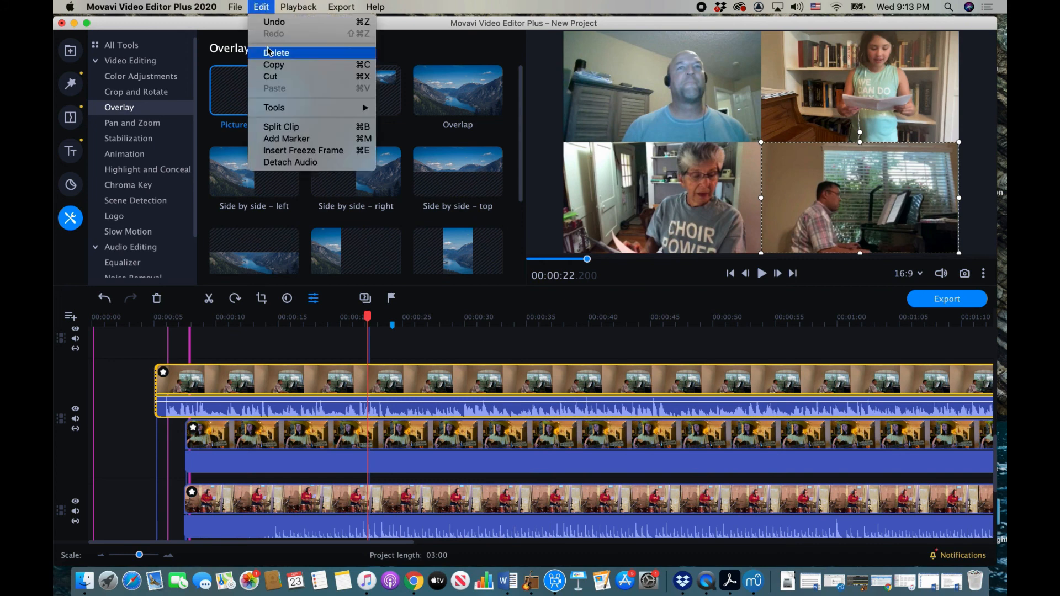
pyautogui.click(281, 128)
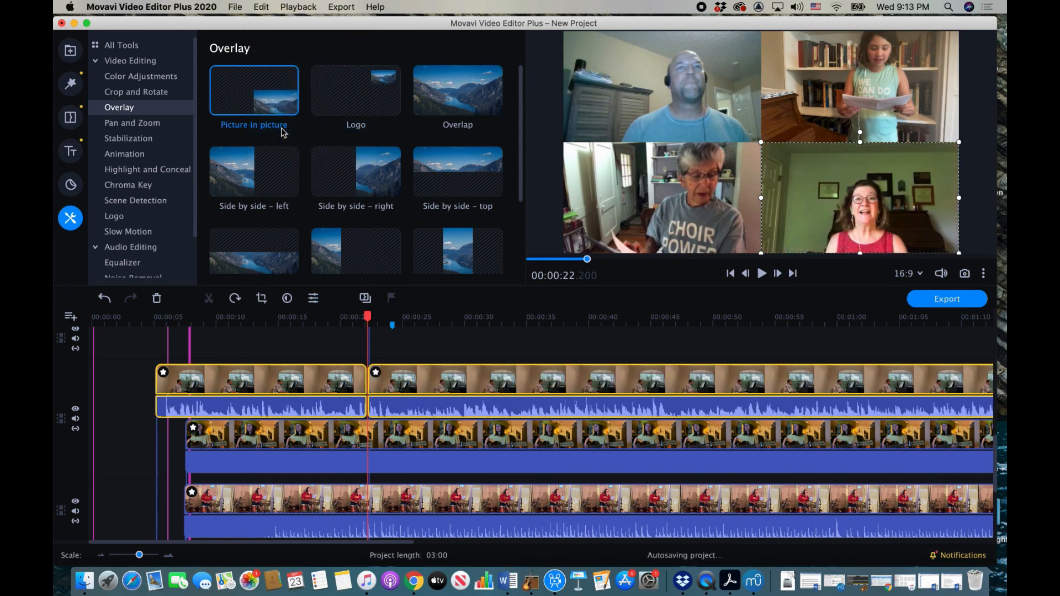
pyautogui.click(453, 380)
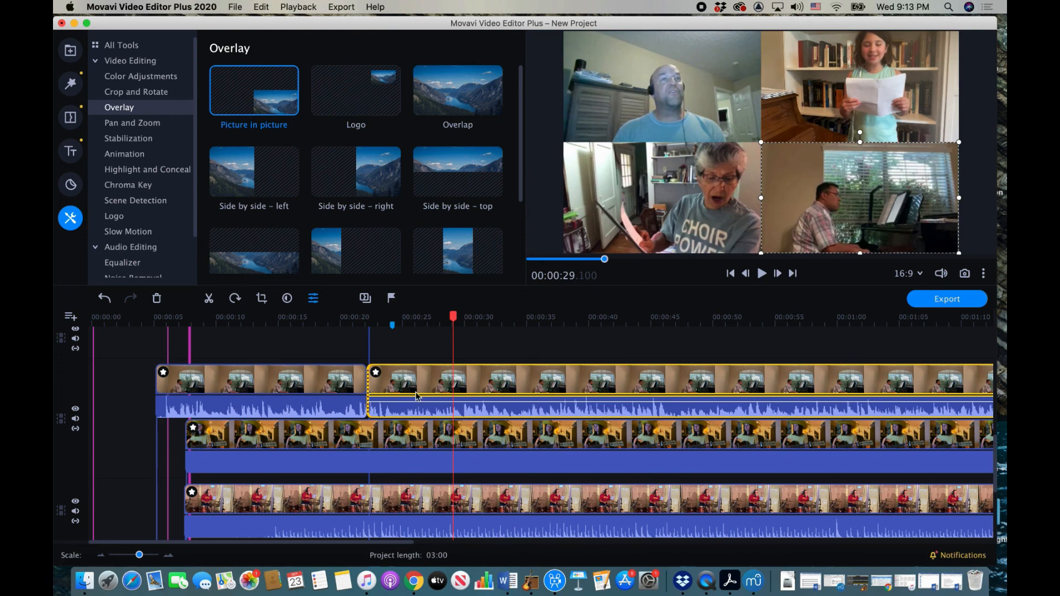
pyautogui.click(367, 384)
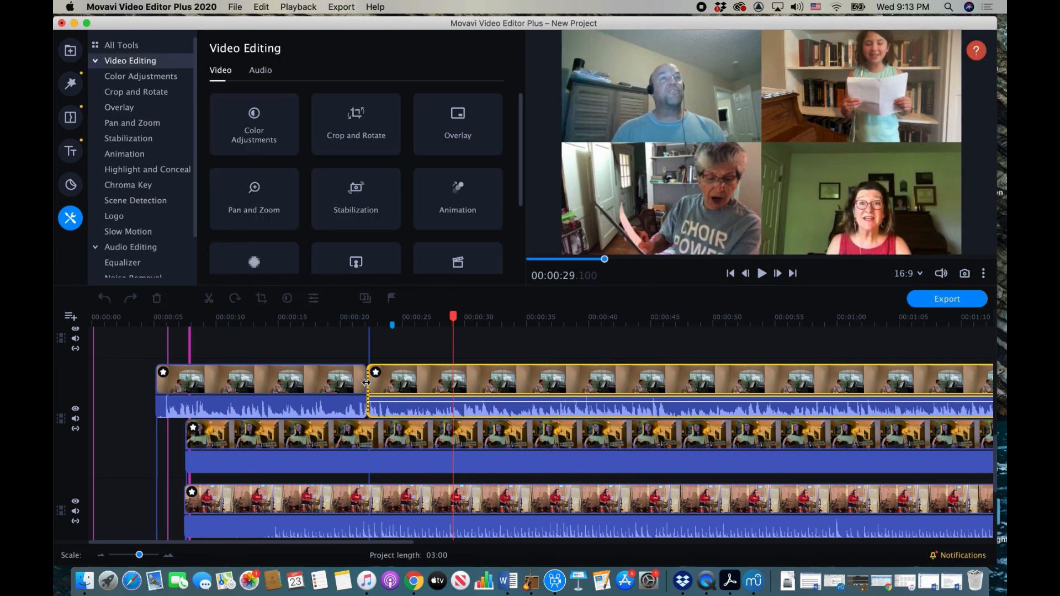
pyautogui.moveTo(366, 383); pyautogui.dragTo(927, 399)
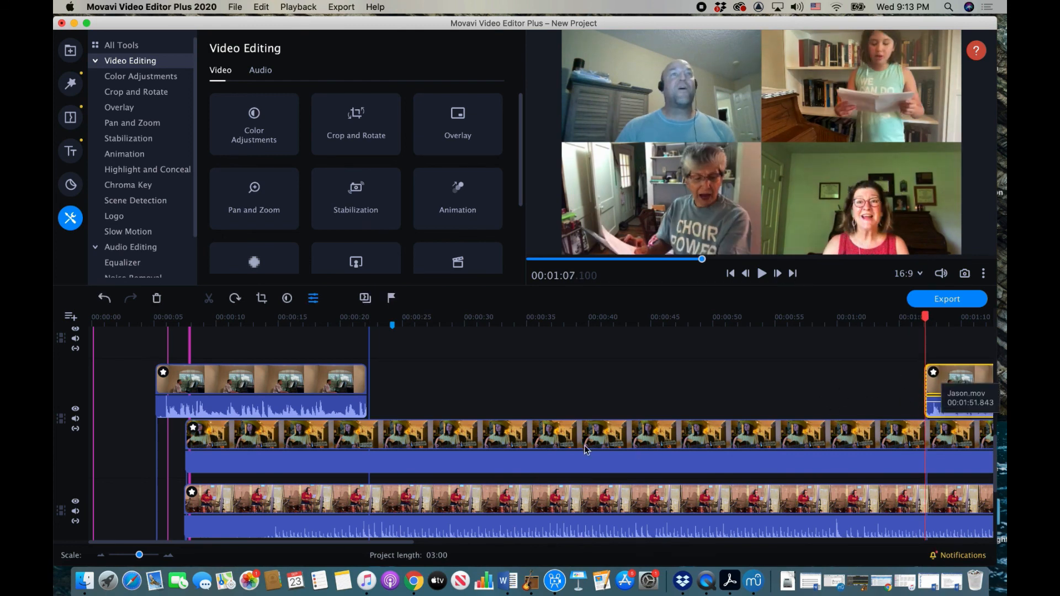
# Step: Split the guitar clip at 00:22, move its remainder to about 01:07, and split the bottom-track clip
pyautogui.click(370, 422)
pyautogui.click(369, 421)
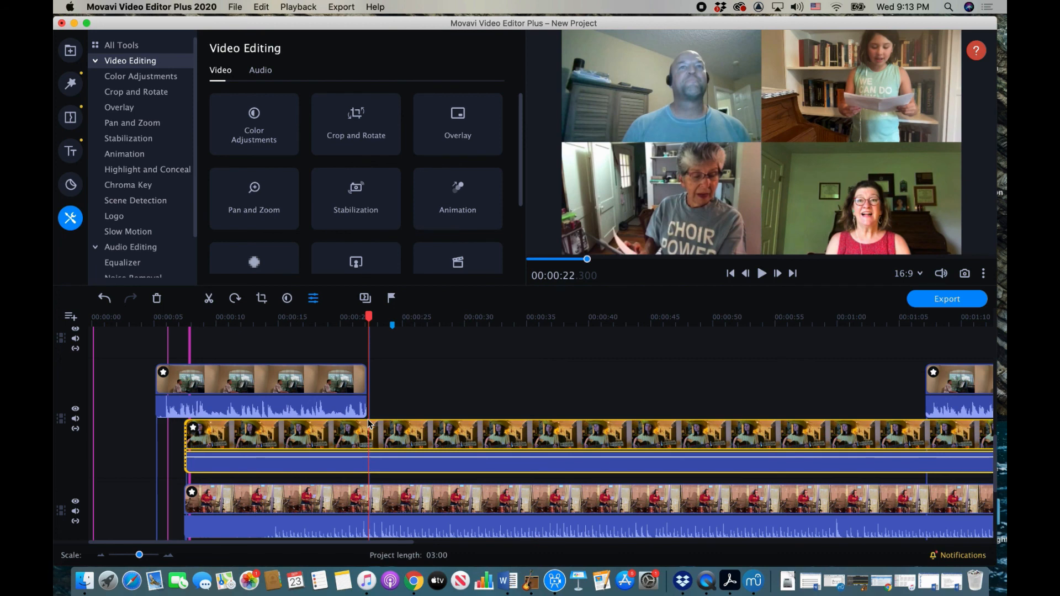
pyautogui.press('super+b')
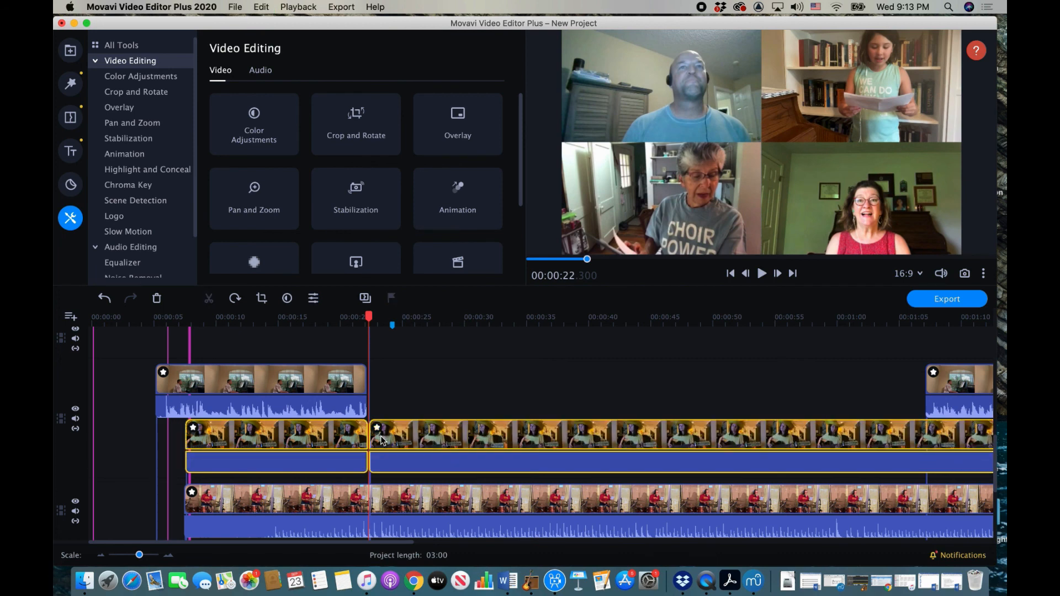
pyautogui.click(381, 441)
pyautogui.moveTo(371, 459); pyautogui.dragTo(926, 441)
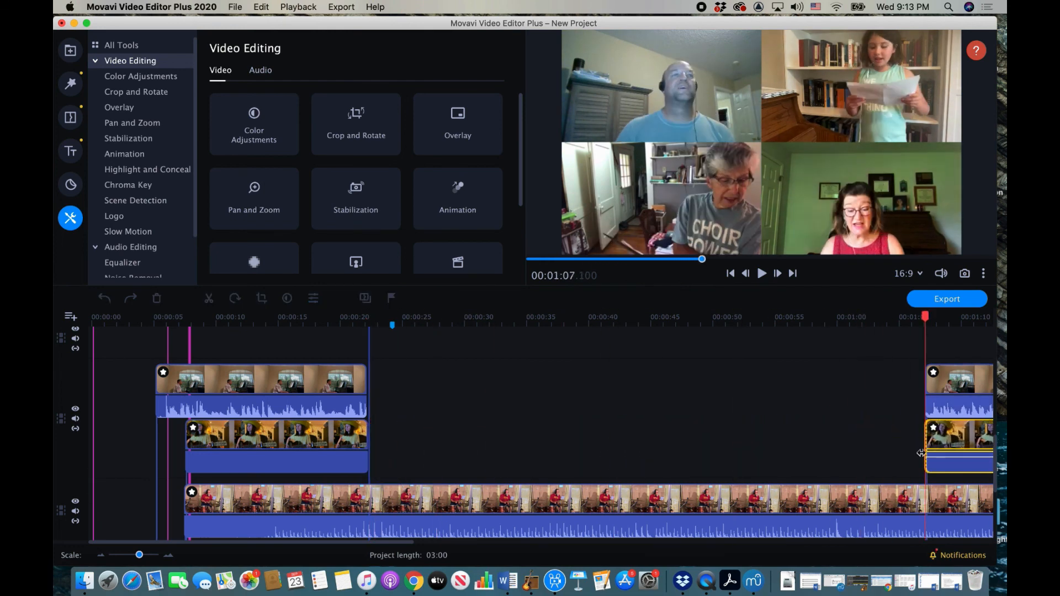
pyautogui.click(370, 489)
pyautogui.press('super+b')
# Step: Move the later piece of the bottom clip to about 01:07 on the timeline
pyautogui.click(371, 499)
pyautogui.moveTo(371, 499); pyautogui.dragTo(922, 501)
pyautogui.scroll(5, 492, 512)
pyautogui.hscroll(2, 493, 512)
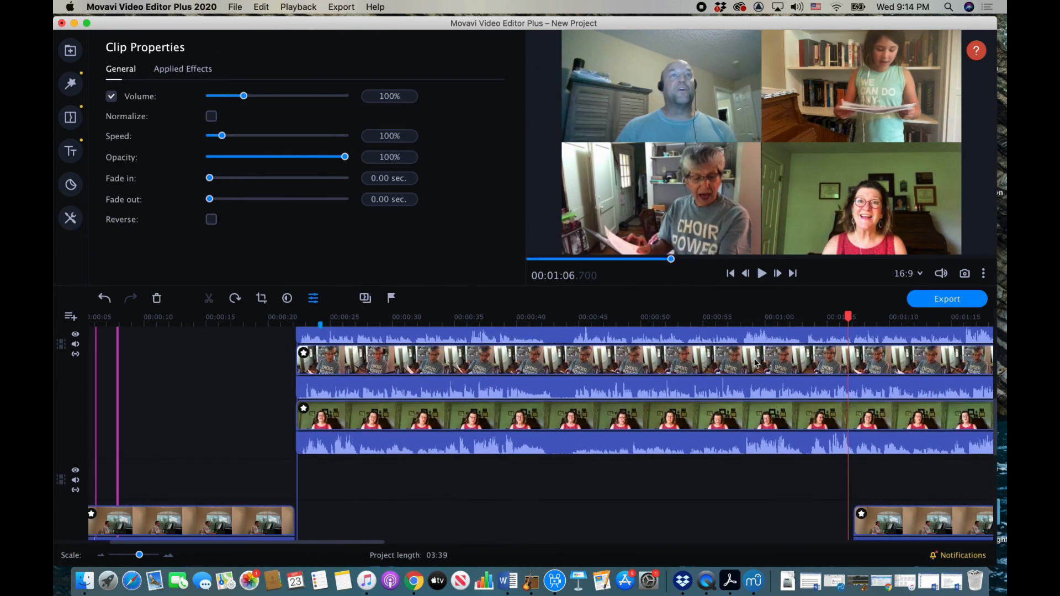
pyautogui.hscroll(15, 767, 514)
pyautogui.scroll(-3, 767, 514)
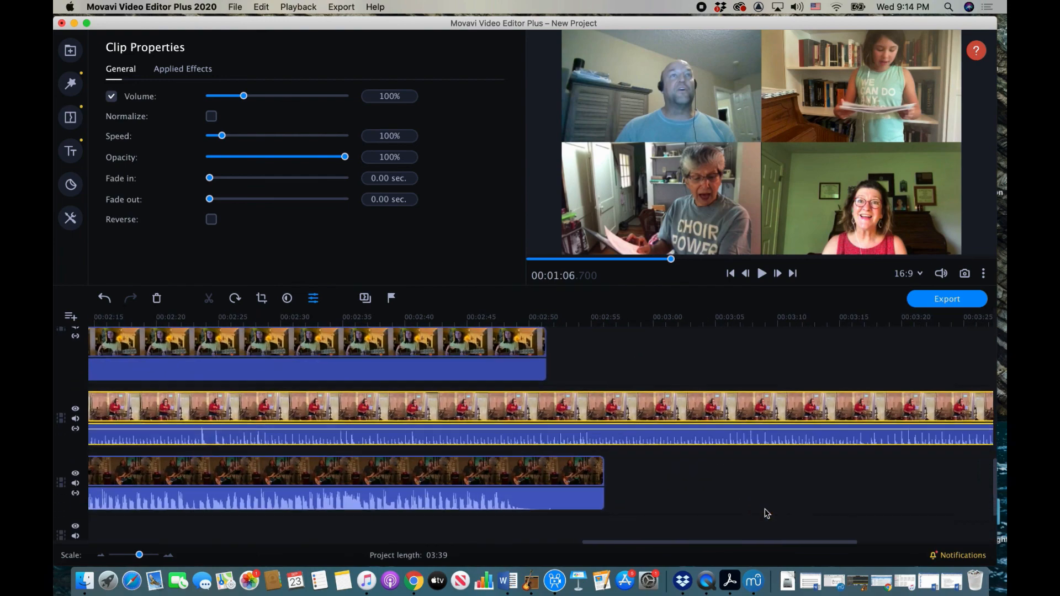
pyautogui.scroll(10, 767, 514)
pyautogui.hscroll(-2, 767, 514)
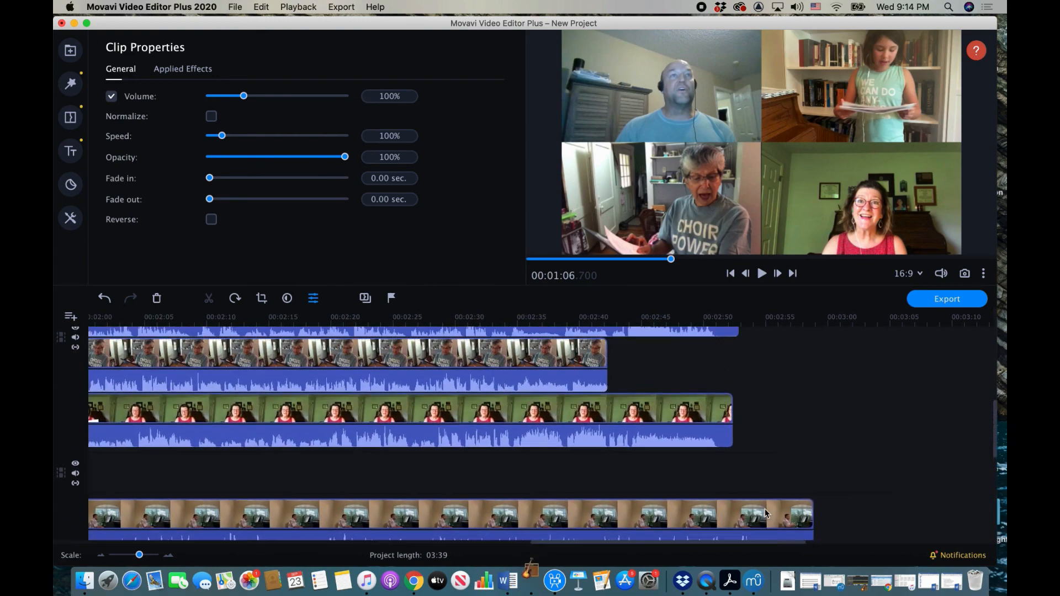
pyautogui.scroll(5, 767, 514)
pyautogui.hscroll(-2, 767, 513)
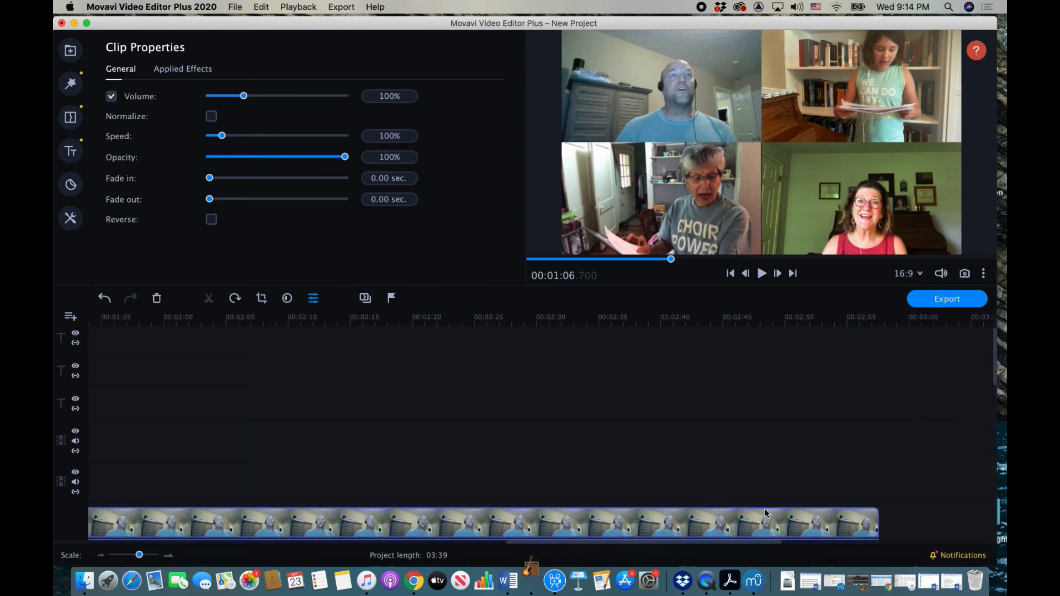
pyautogui.scroll(-5, 767, 514)
pyautogui.hscroll(-20, 767, 514)
pyautogui.scroll(-5, 767, 514)
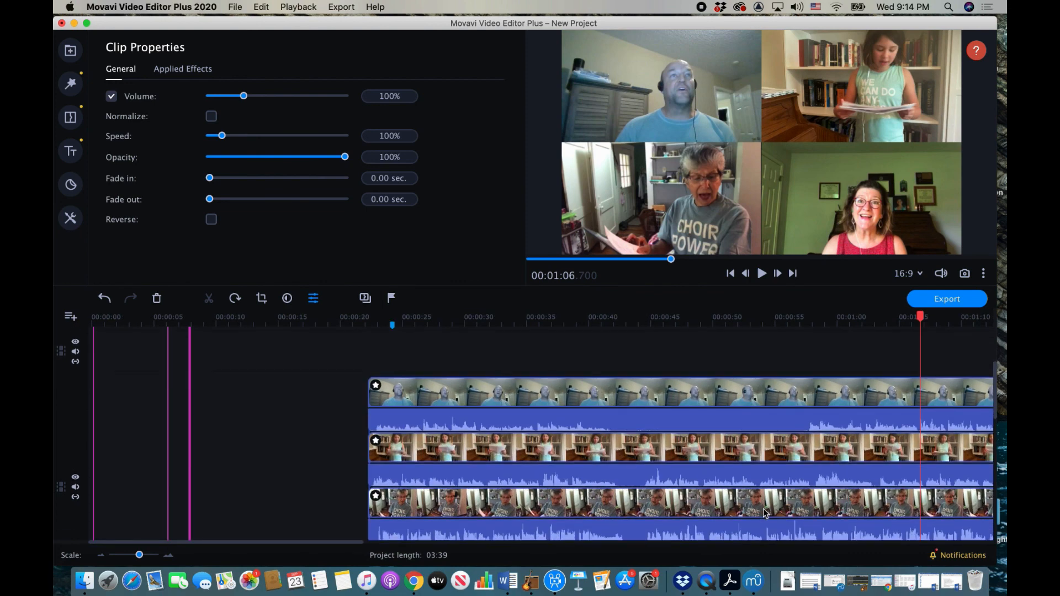
pyautogui.scroll(-5, 765, 514)
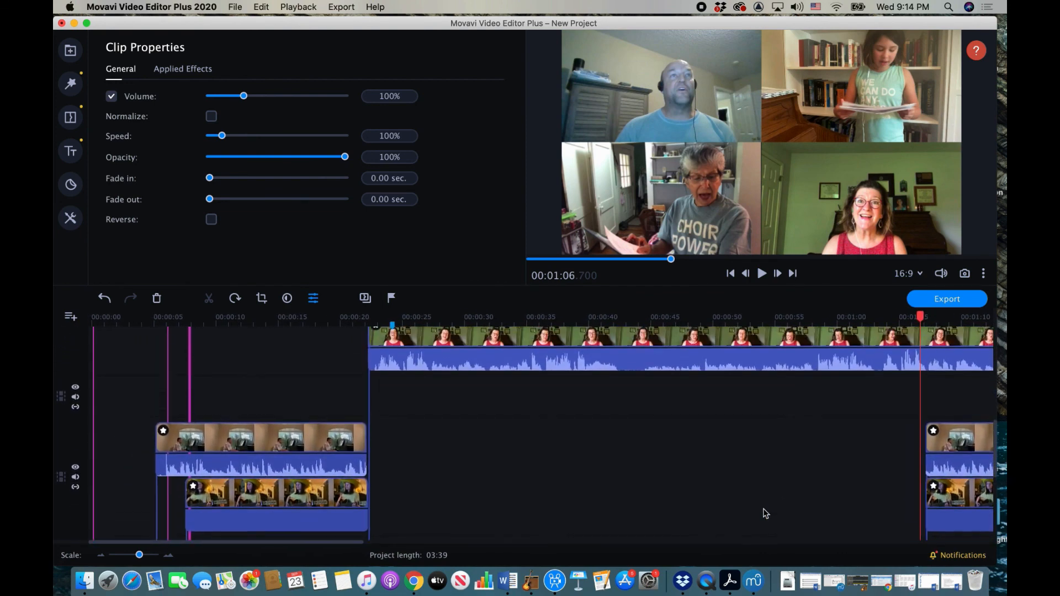
pyautogui.scroll(-2, 765, 513)
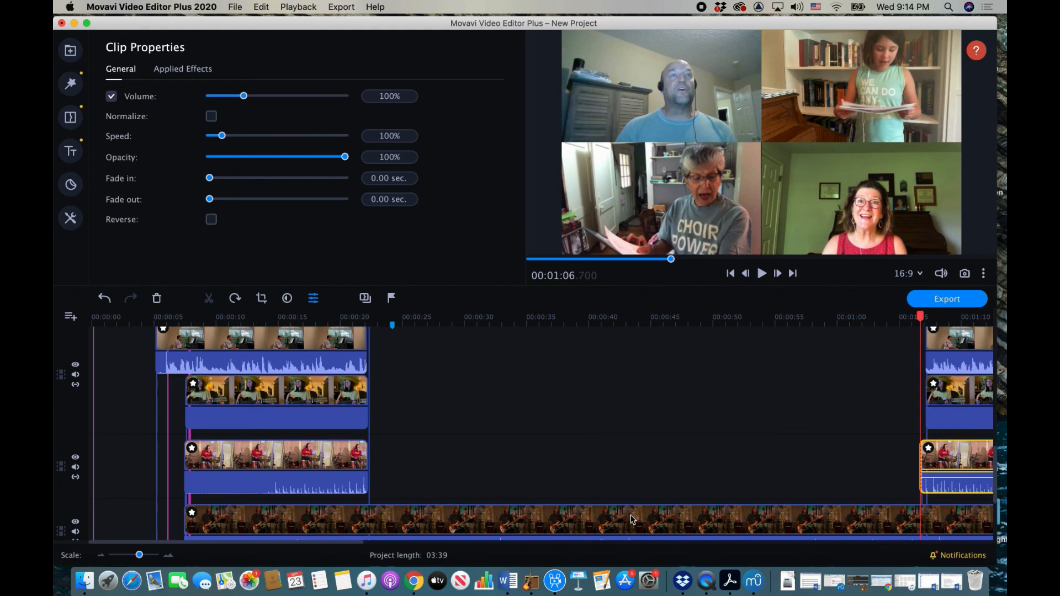
pyautogui.scroll(-3, 461, 438)
pyautogui.hscroll(1, 461, 438)
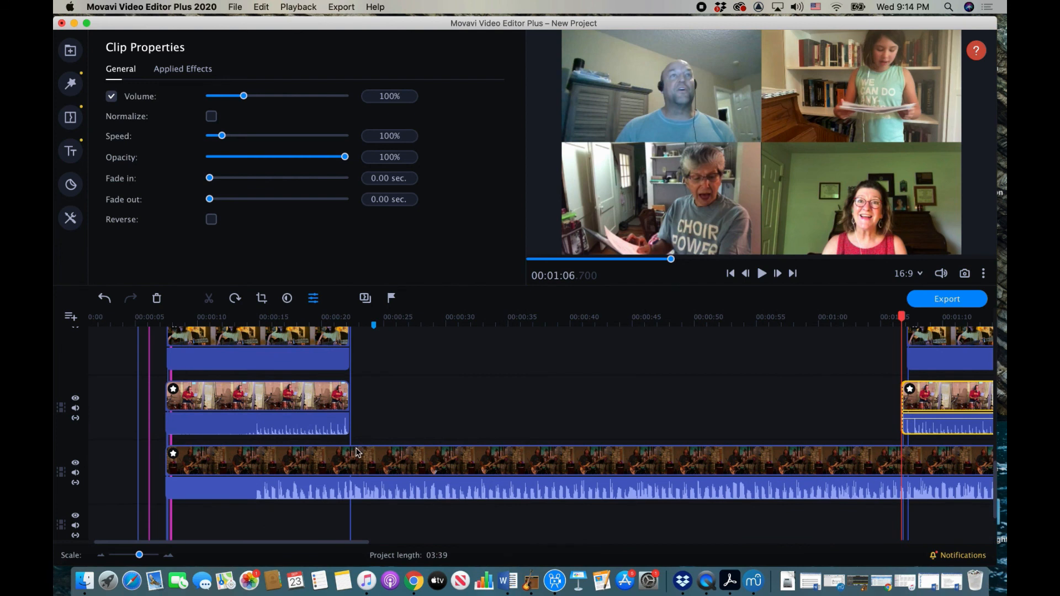
# Step: Split the long guitar clip at 00:22 and slide its second half later along the track
pyautogui.click(351, 449)
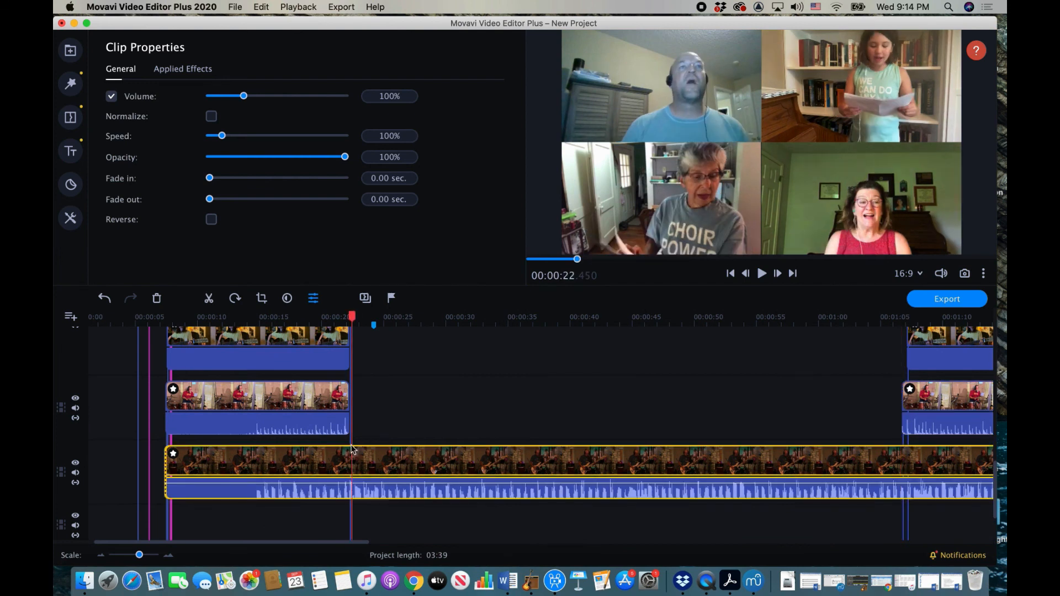
pyautogui.press('super+b')
pyautogui.click(355, 467)
pyautogui.click(350, 466)
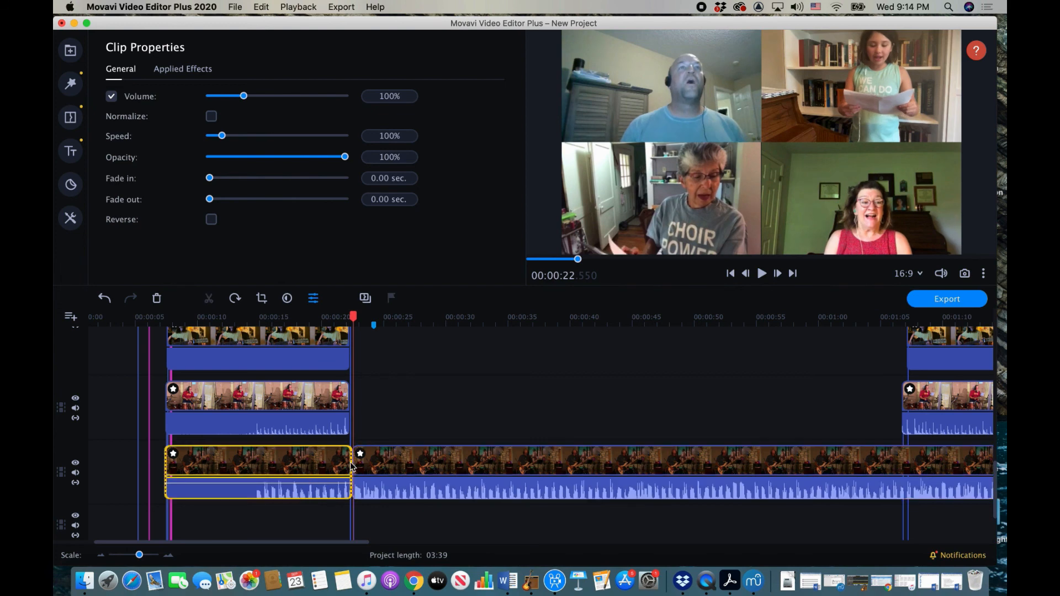
pyautogui.click(357, 466)
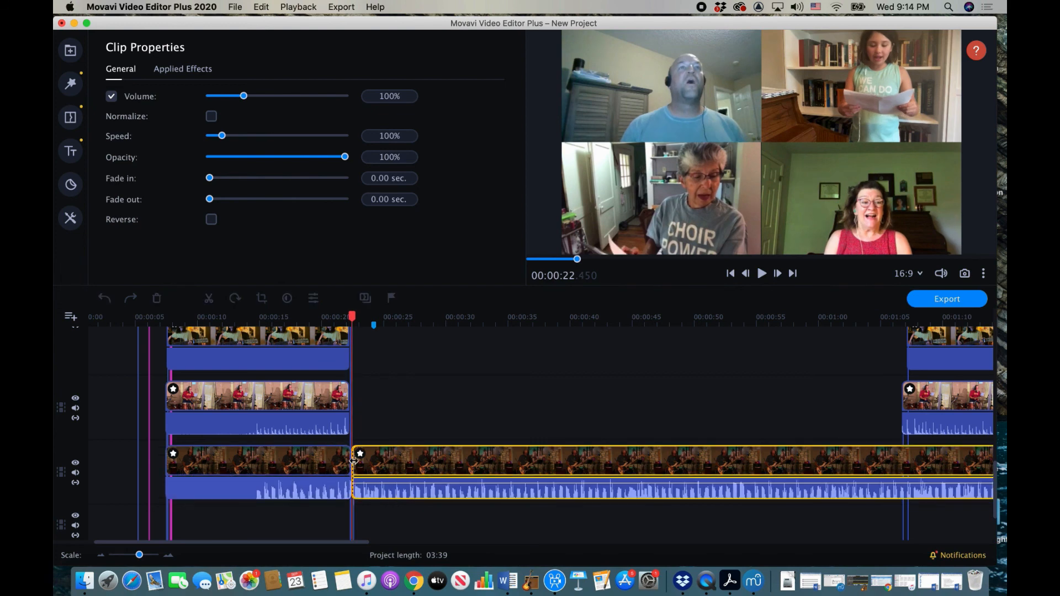
pyautogui.moveTo(357, 466); pyautogui.dragTo(916, 467)
# Step: Clear the selection and drag-select several singer clips together
pyautogui.scroll(-5, 502, 469)
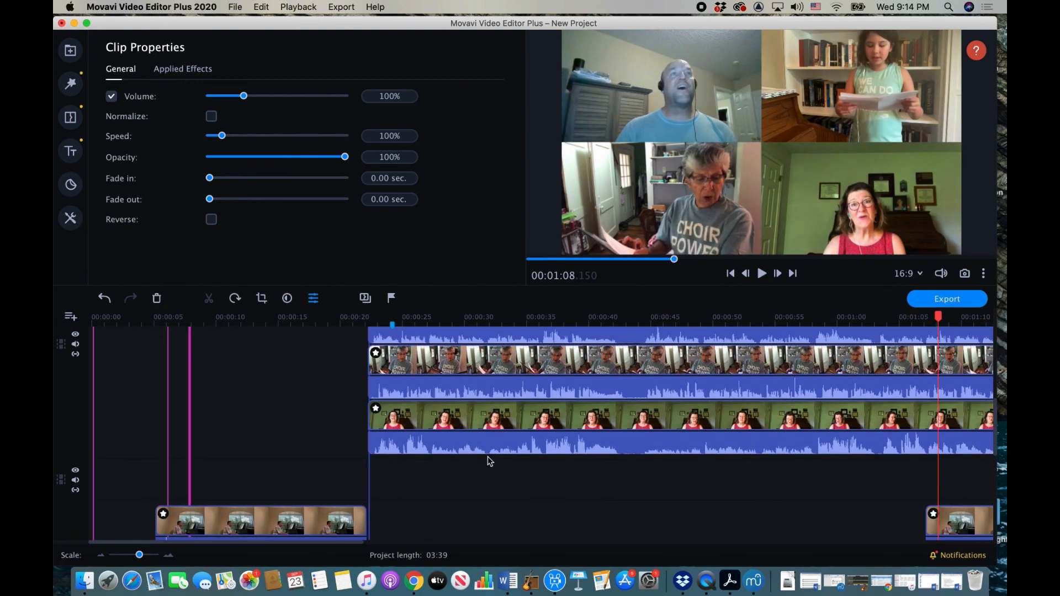
pyautogui.click(488, 461)
pyautogui.scroll(-3, 488, 462)
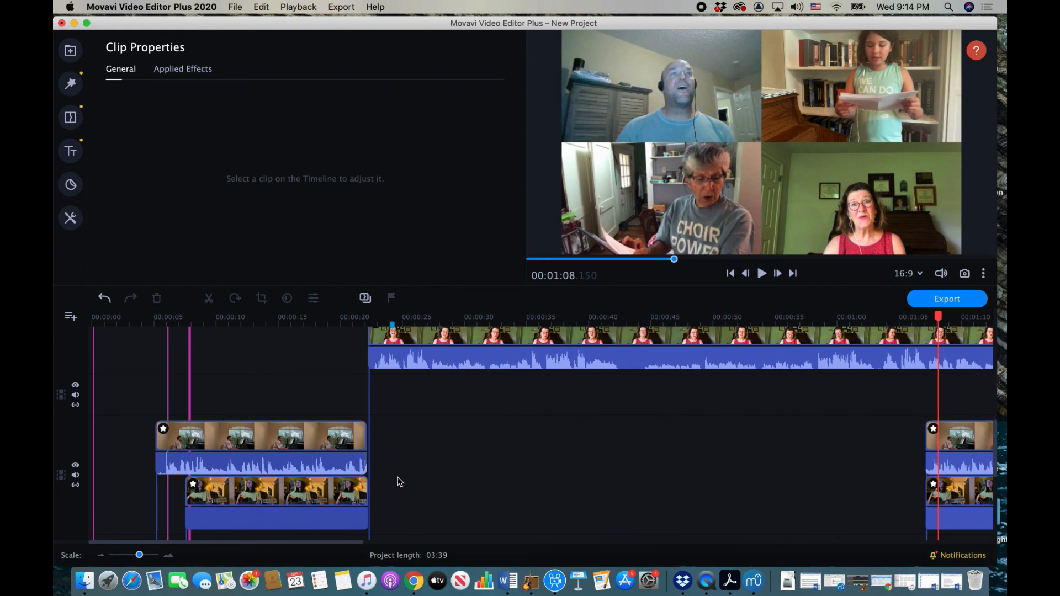
pyautogui.scroll(-2, 424, 476)
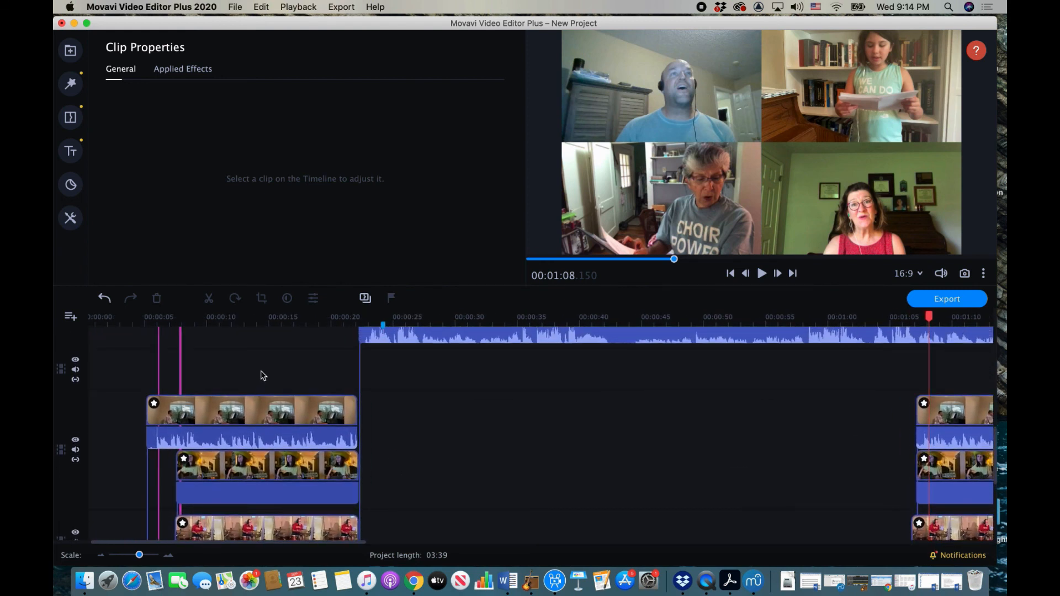
pyautogui.moveTo(262, 378); pyautogui.dragTo(263, 454)
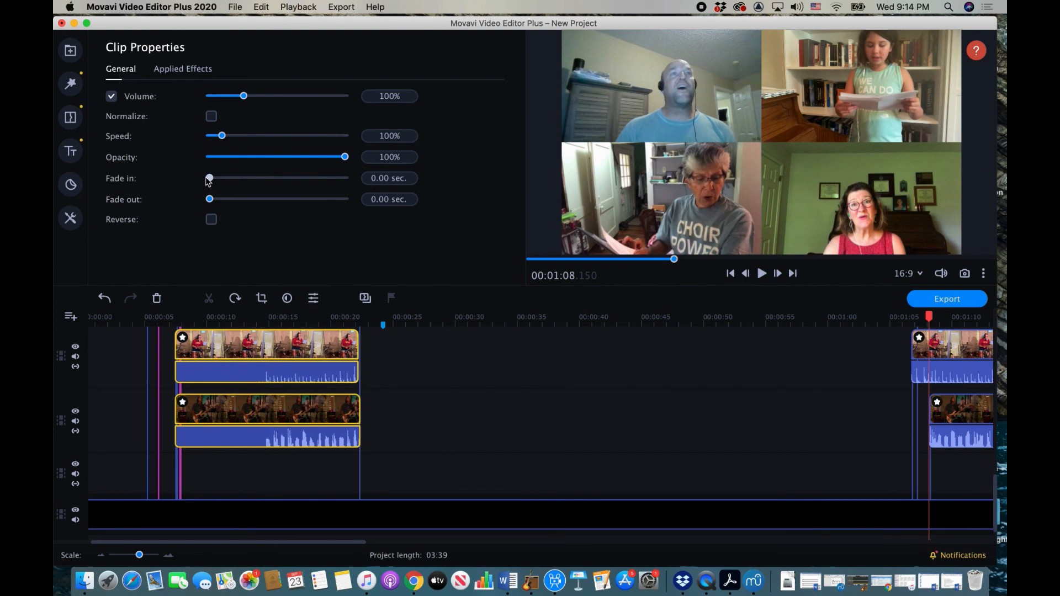
# Step: Set the selected singer clips' fade to 1.00 sec, then deselect and review the timeline
pyautogui.moveTo(215, 179); pyautogui.dragTo(226, 200)
pyautogui.scroll(-10, 450, 423)
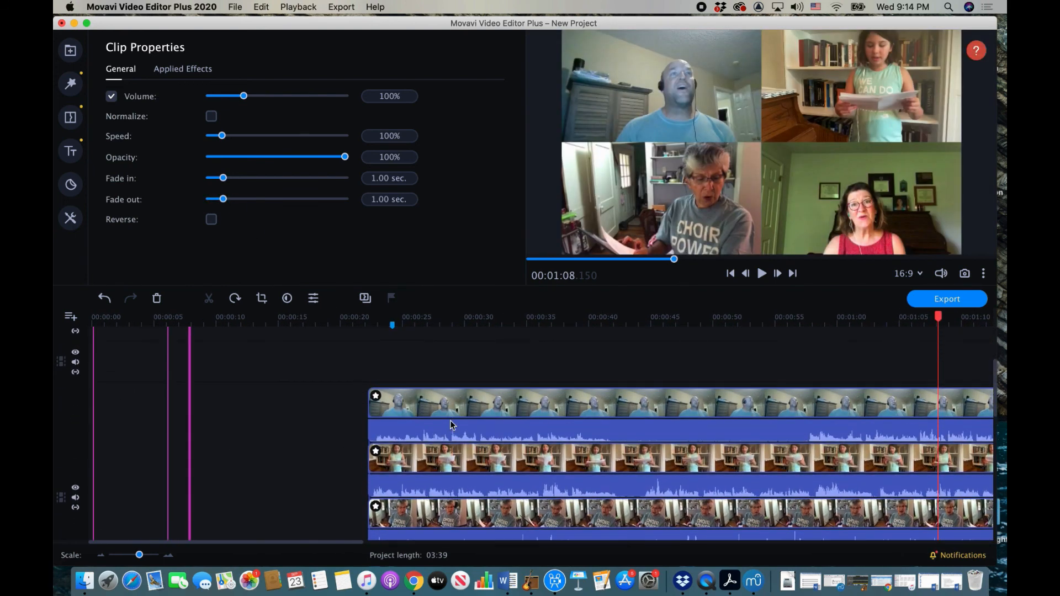
pyautogui.click(436, 363)
pyautogui.scroll(-5, 442, 409)
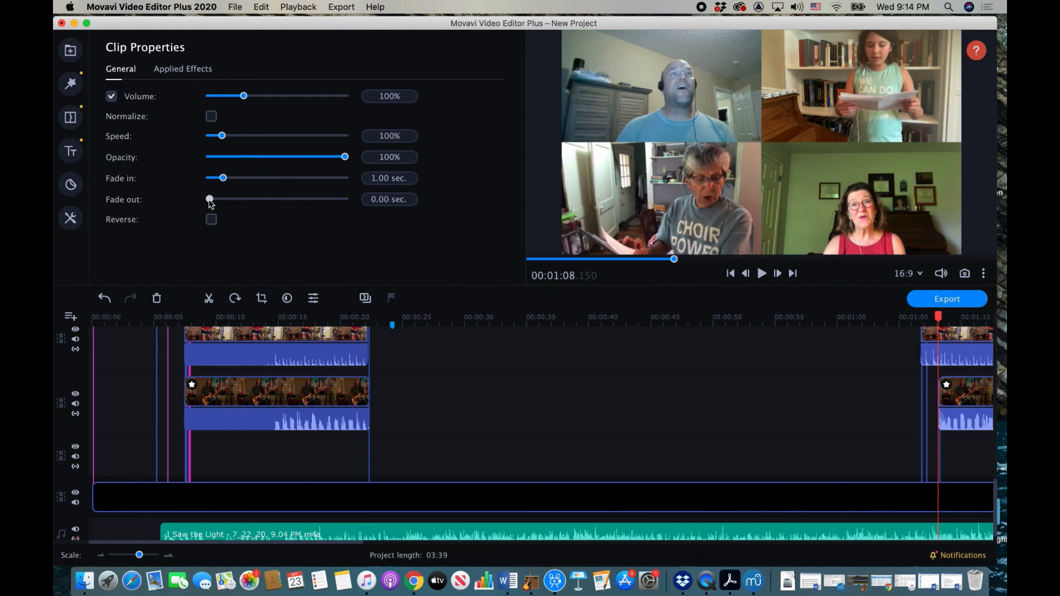
pyautogui.scroll(5, 285, 360)
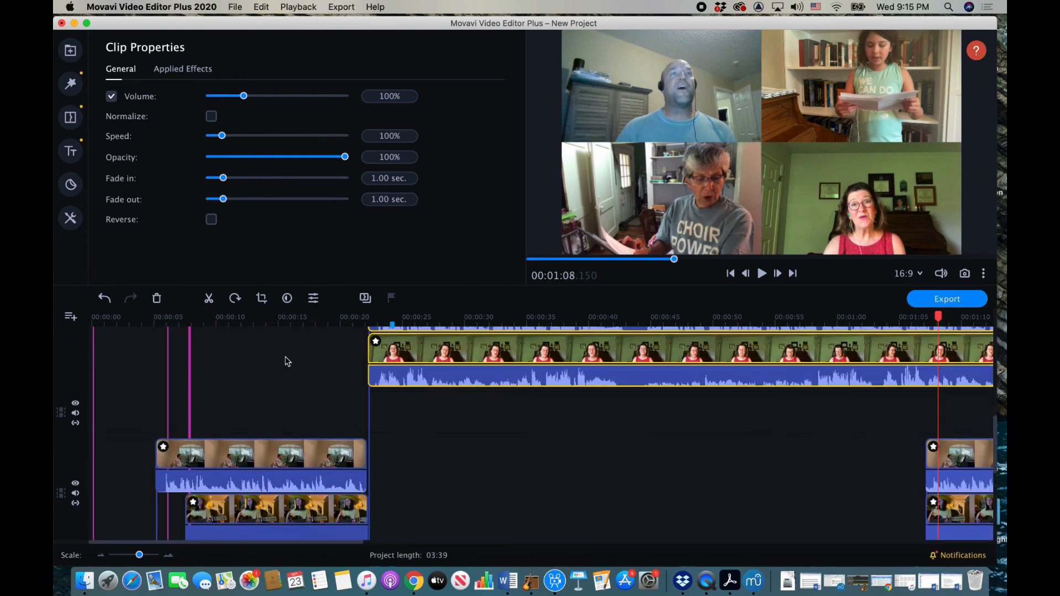
pyautogui.scroll(-3, 287, 362)
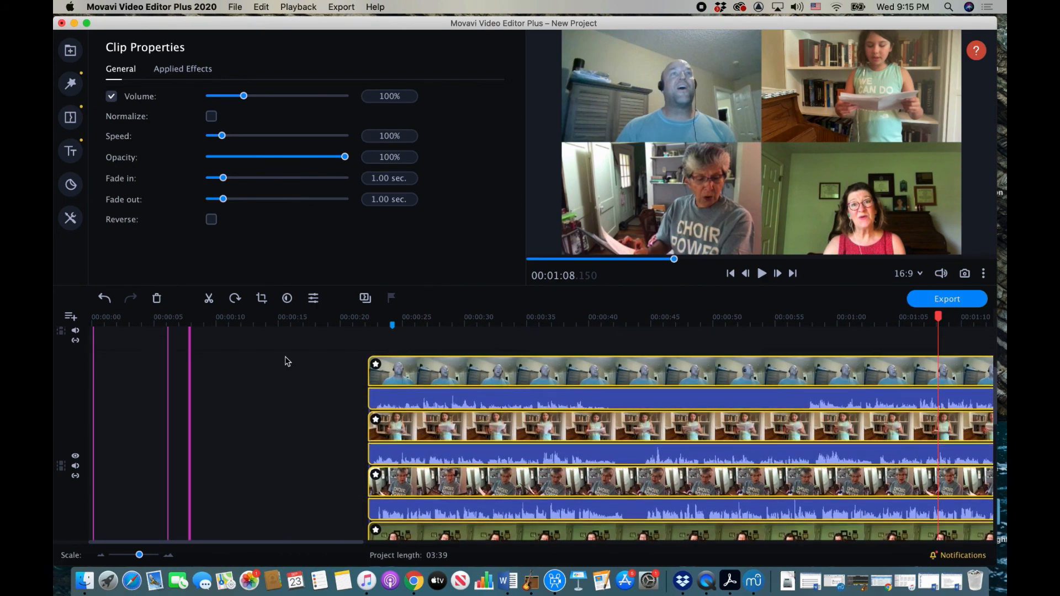
pyautogui.scroll(5, 288, 362)
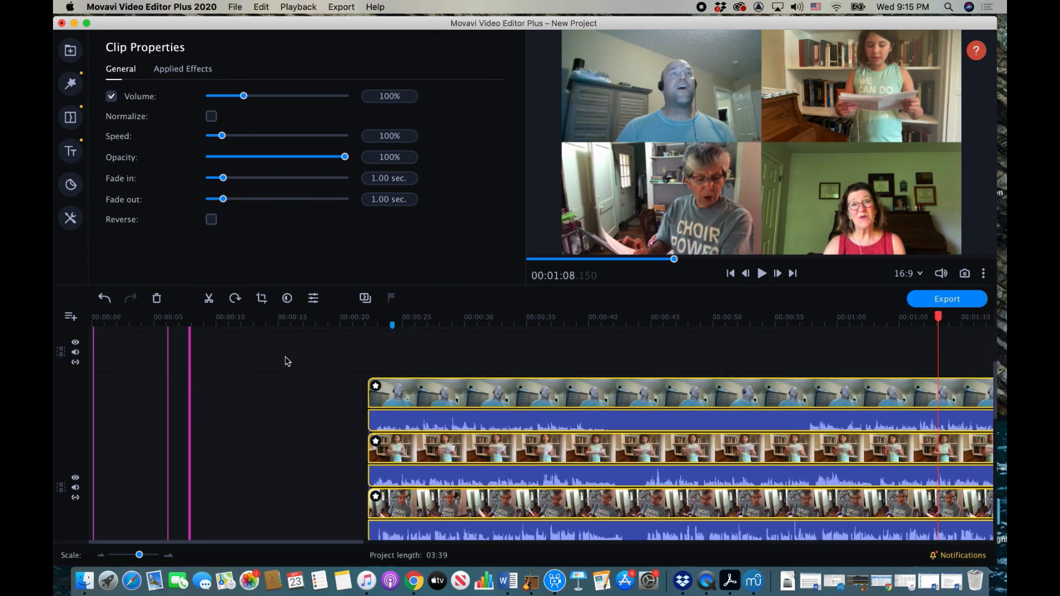
pyautogui.click(165, 322)
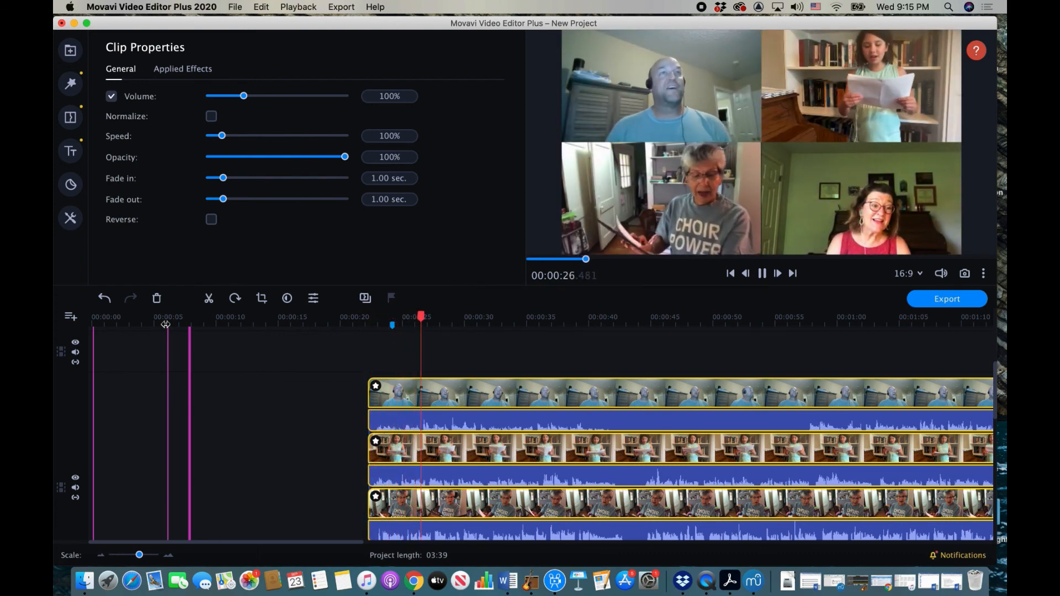
pyautogui.press('space')
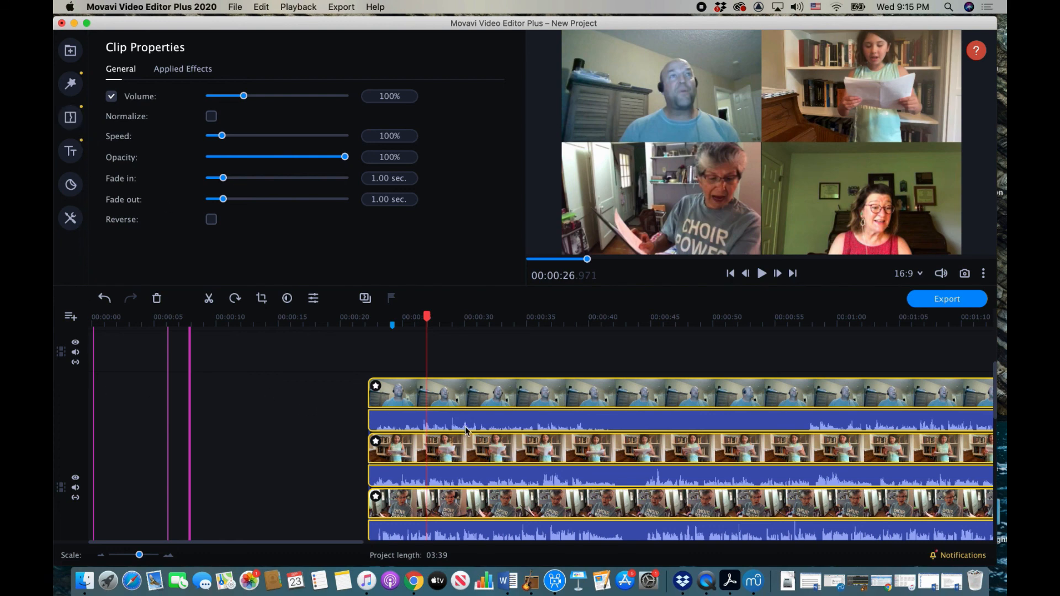
# Step: Show the Media Bin of imported singer clips, browse it, and select the top singer's timeline clip
pyautogui.click(70, 50)
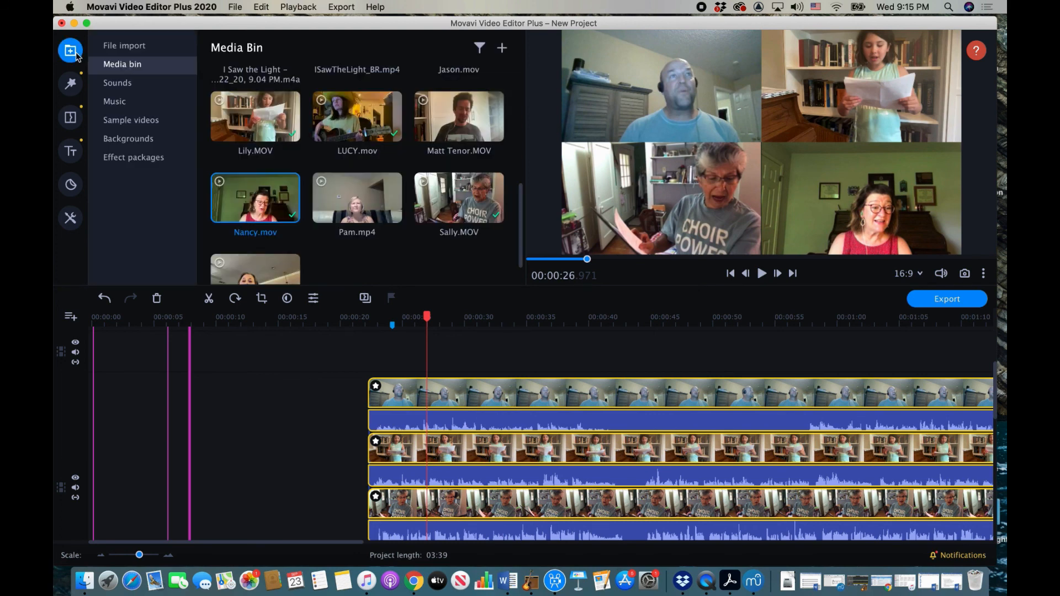
pyautogui.click(388, 257)
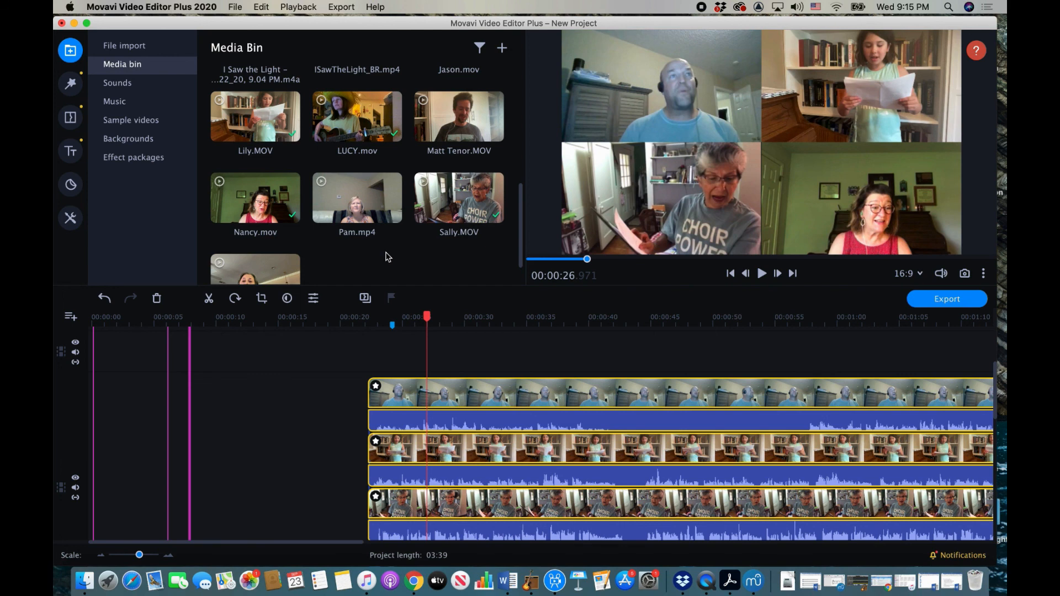
pyautogui.scroll(5, 388, 257)
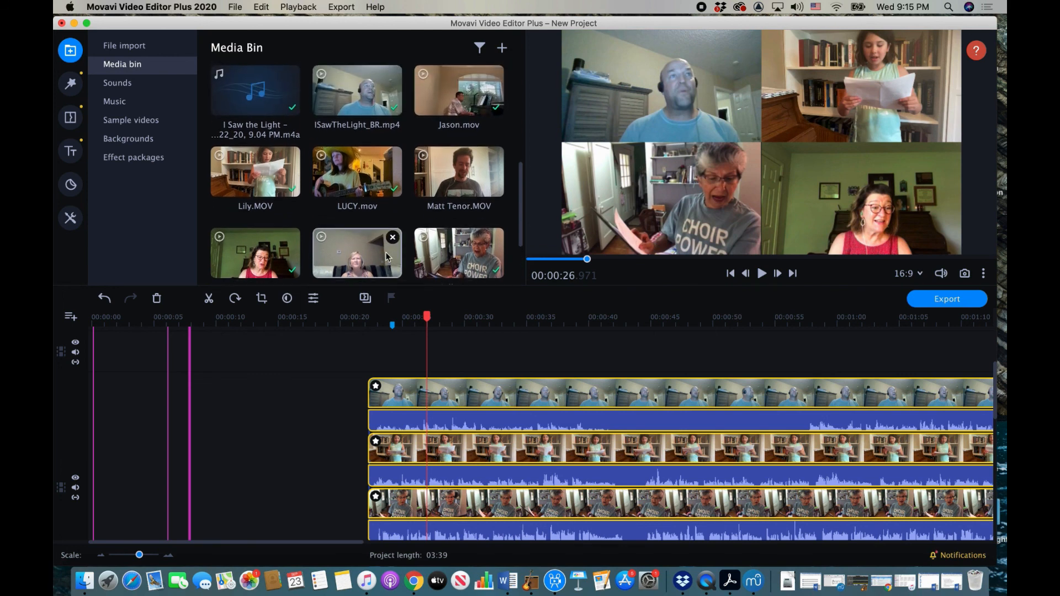
pyautogui.scroll(-5, 386, 254)
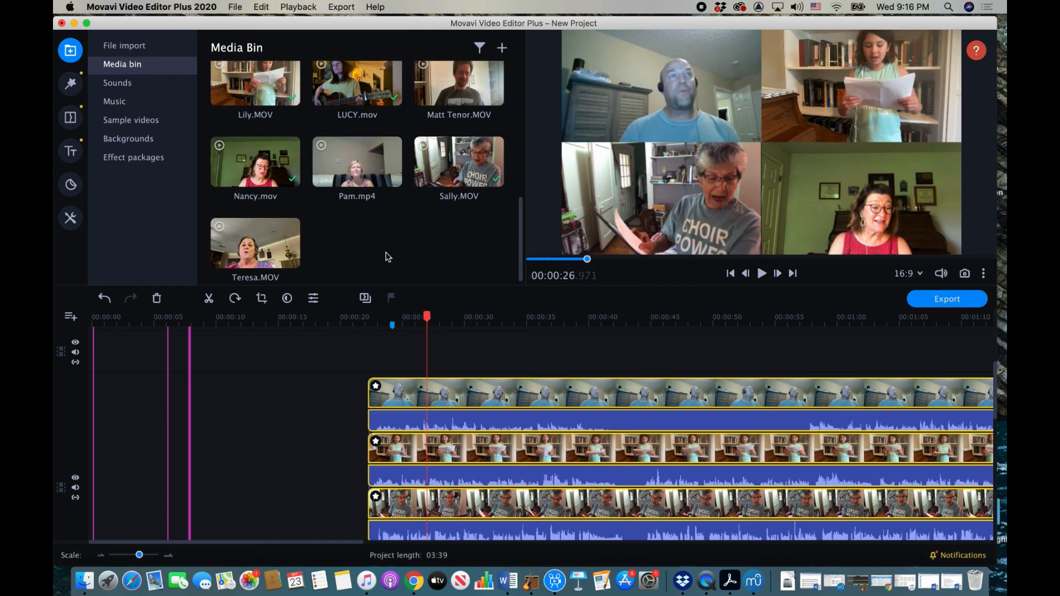
pyautogui.click(409, 397)
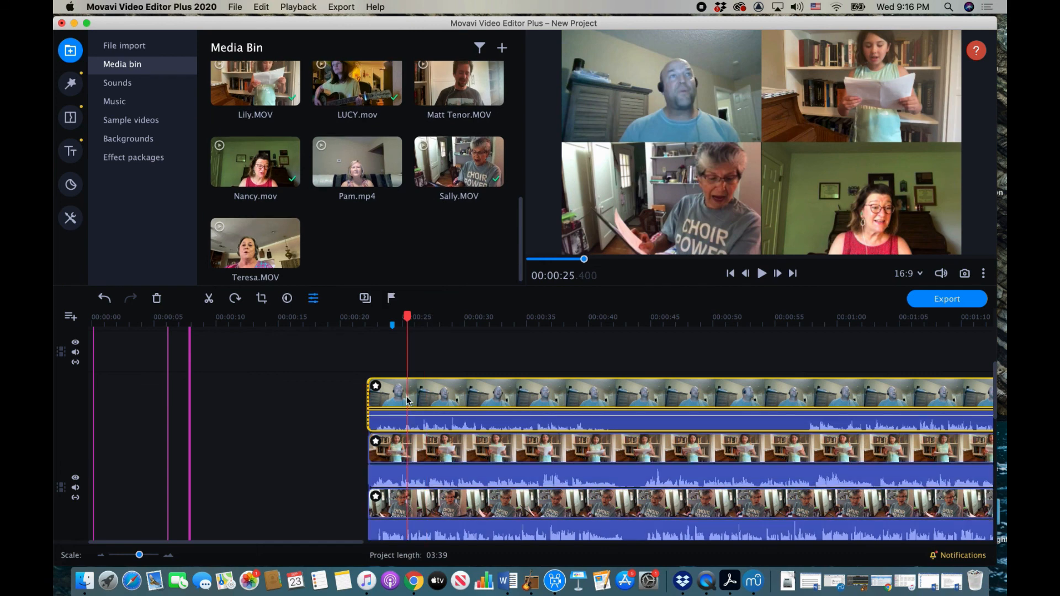
# Step: Apply the 'Side by side – left' overlay preset to the top singer's clip, then stop recording
pyautogui.click(80, 213)
pyautogui.click(125, 108)
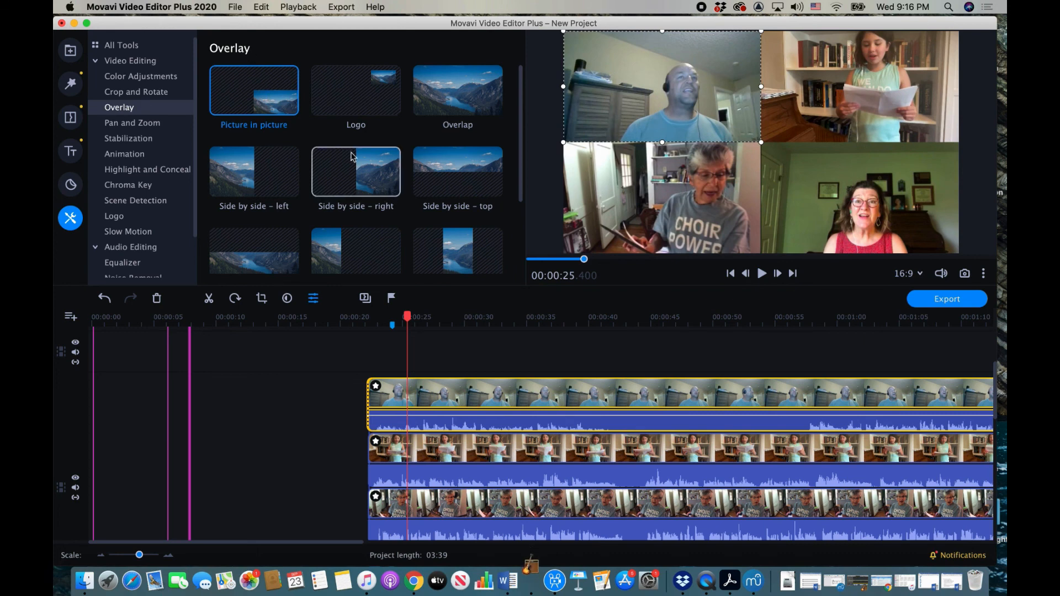
pyautogui.scroll(-2, 352, 157)
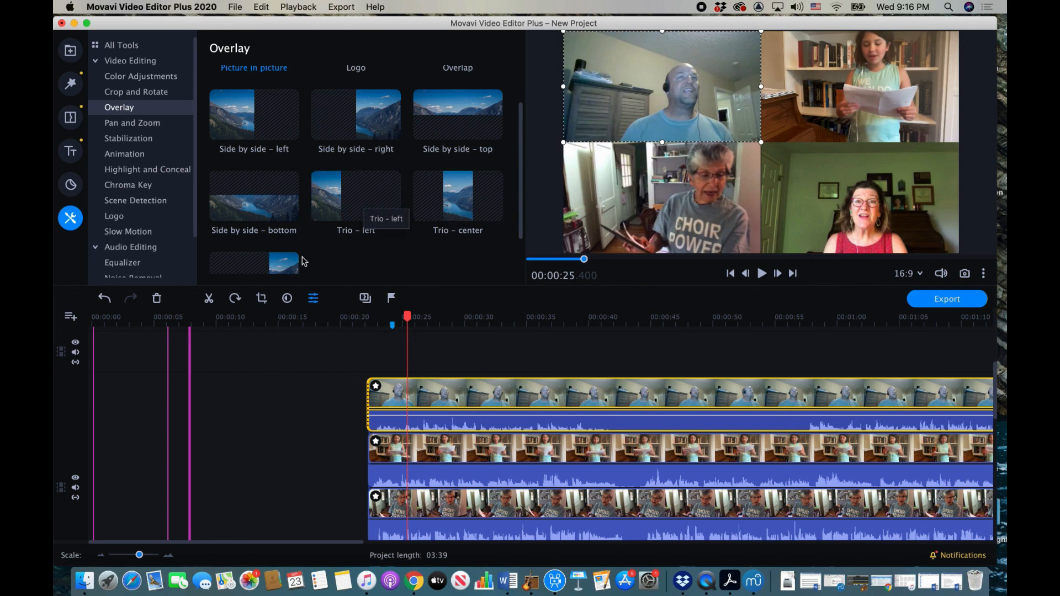
pyautogui.scroll(1, 375, 231)
pyautogui.scroll(3, 375, 231)
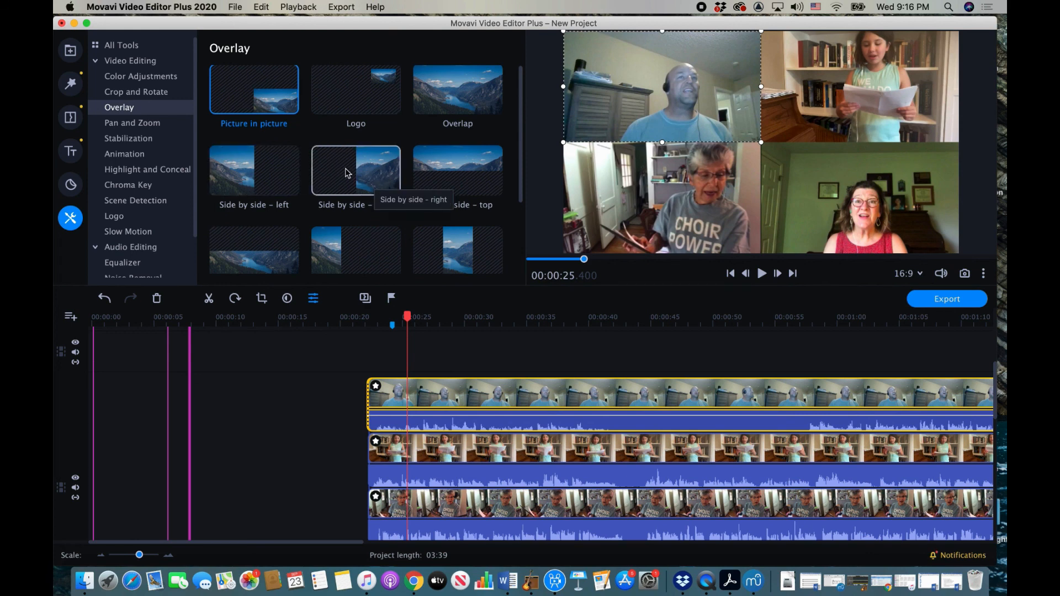
pyautogui.click(247, 177)
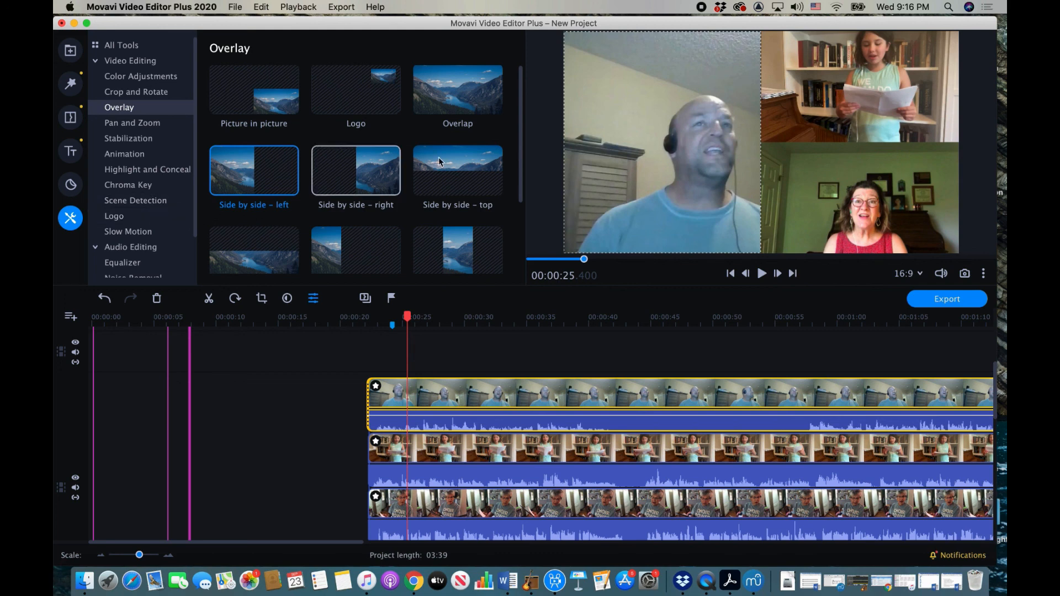
pyautogui.click(701, 6)
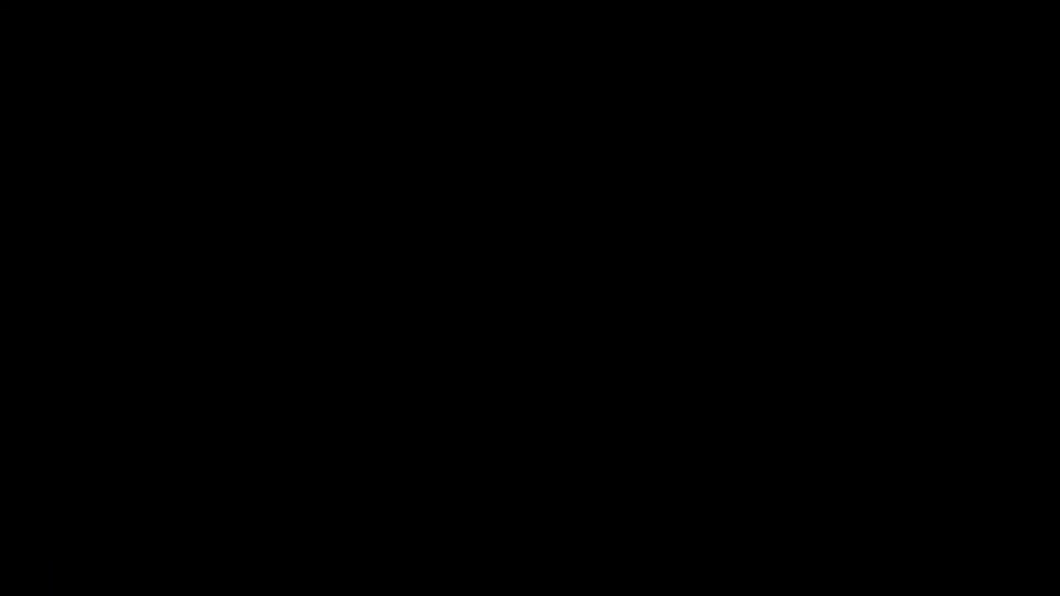